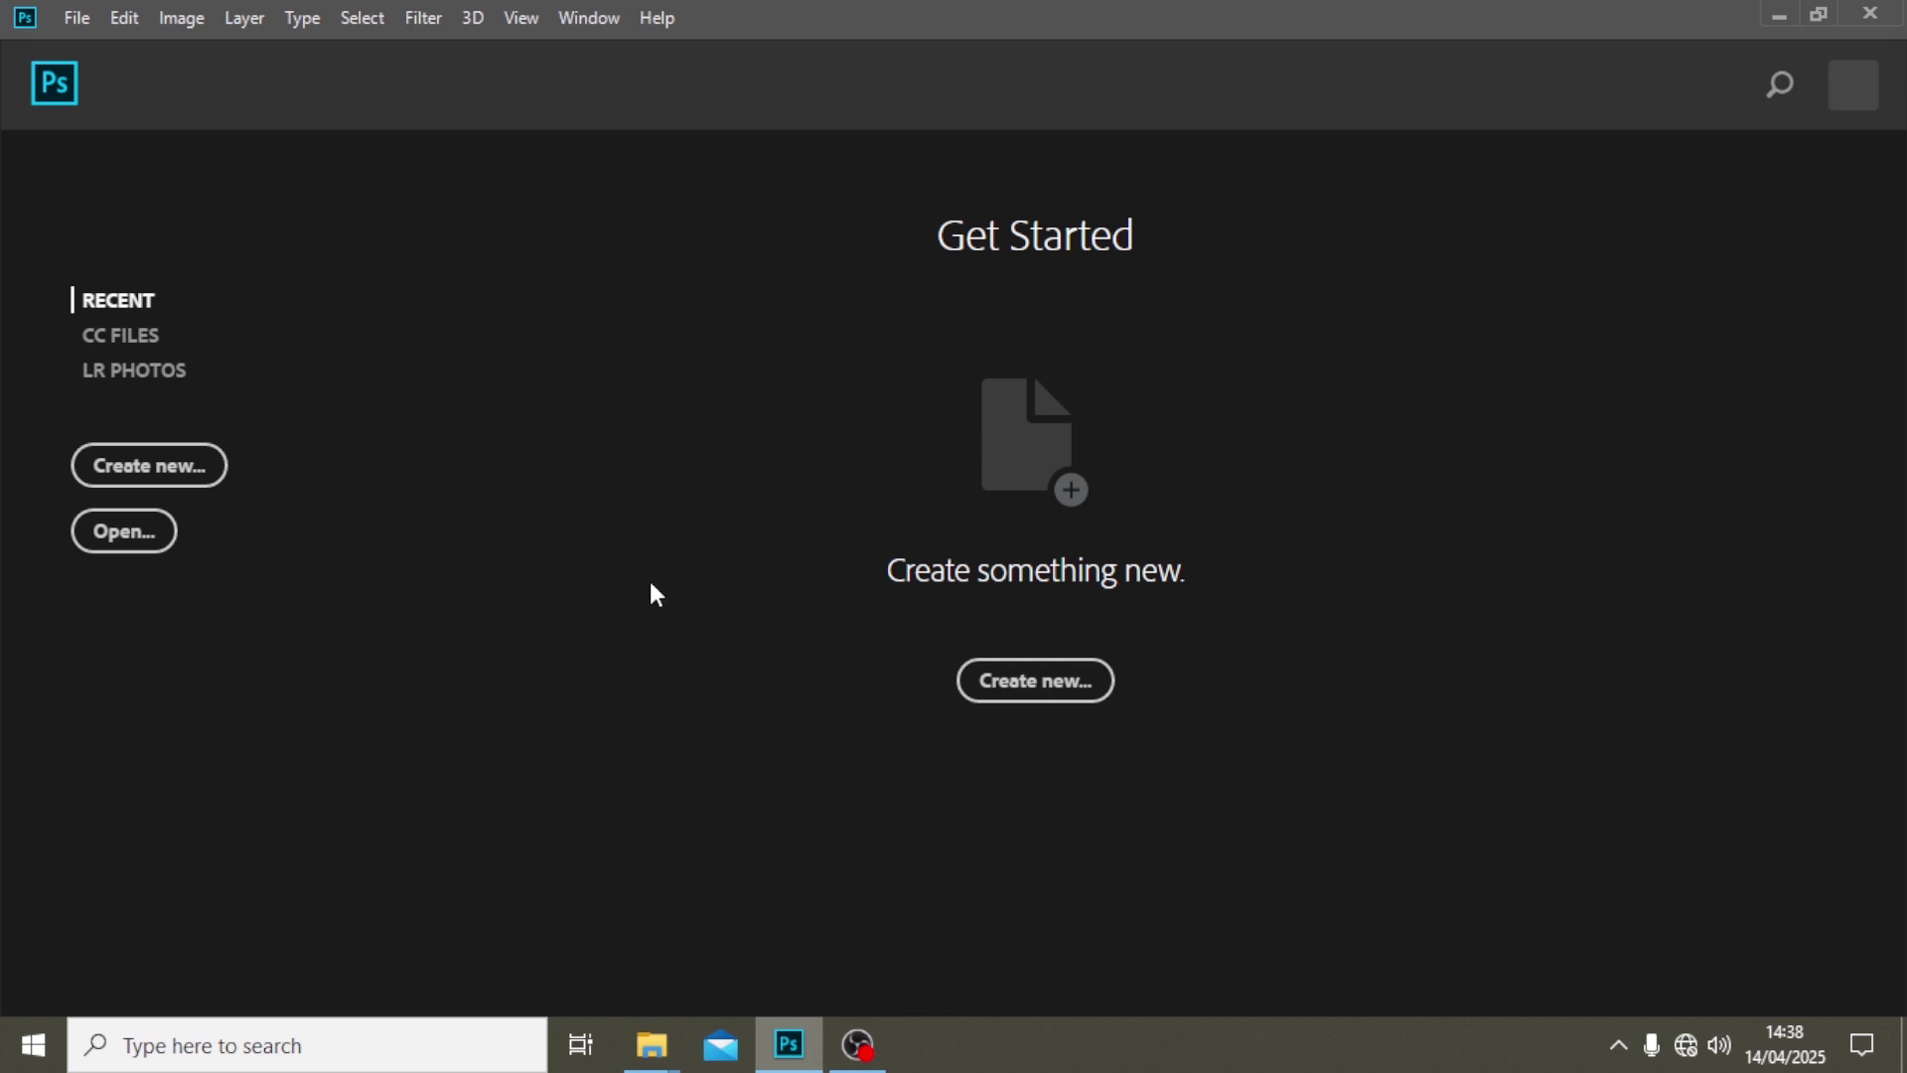
- Create a document named FOOD POST, 2000 by 2000 pixels at 300 pixels/inch, in RGB Color with a black background
key("ctrl+n")
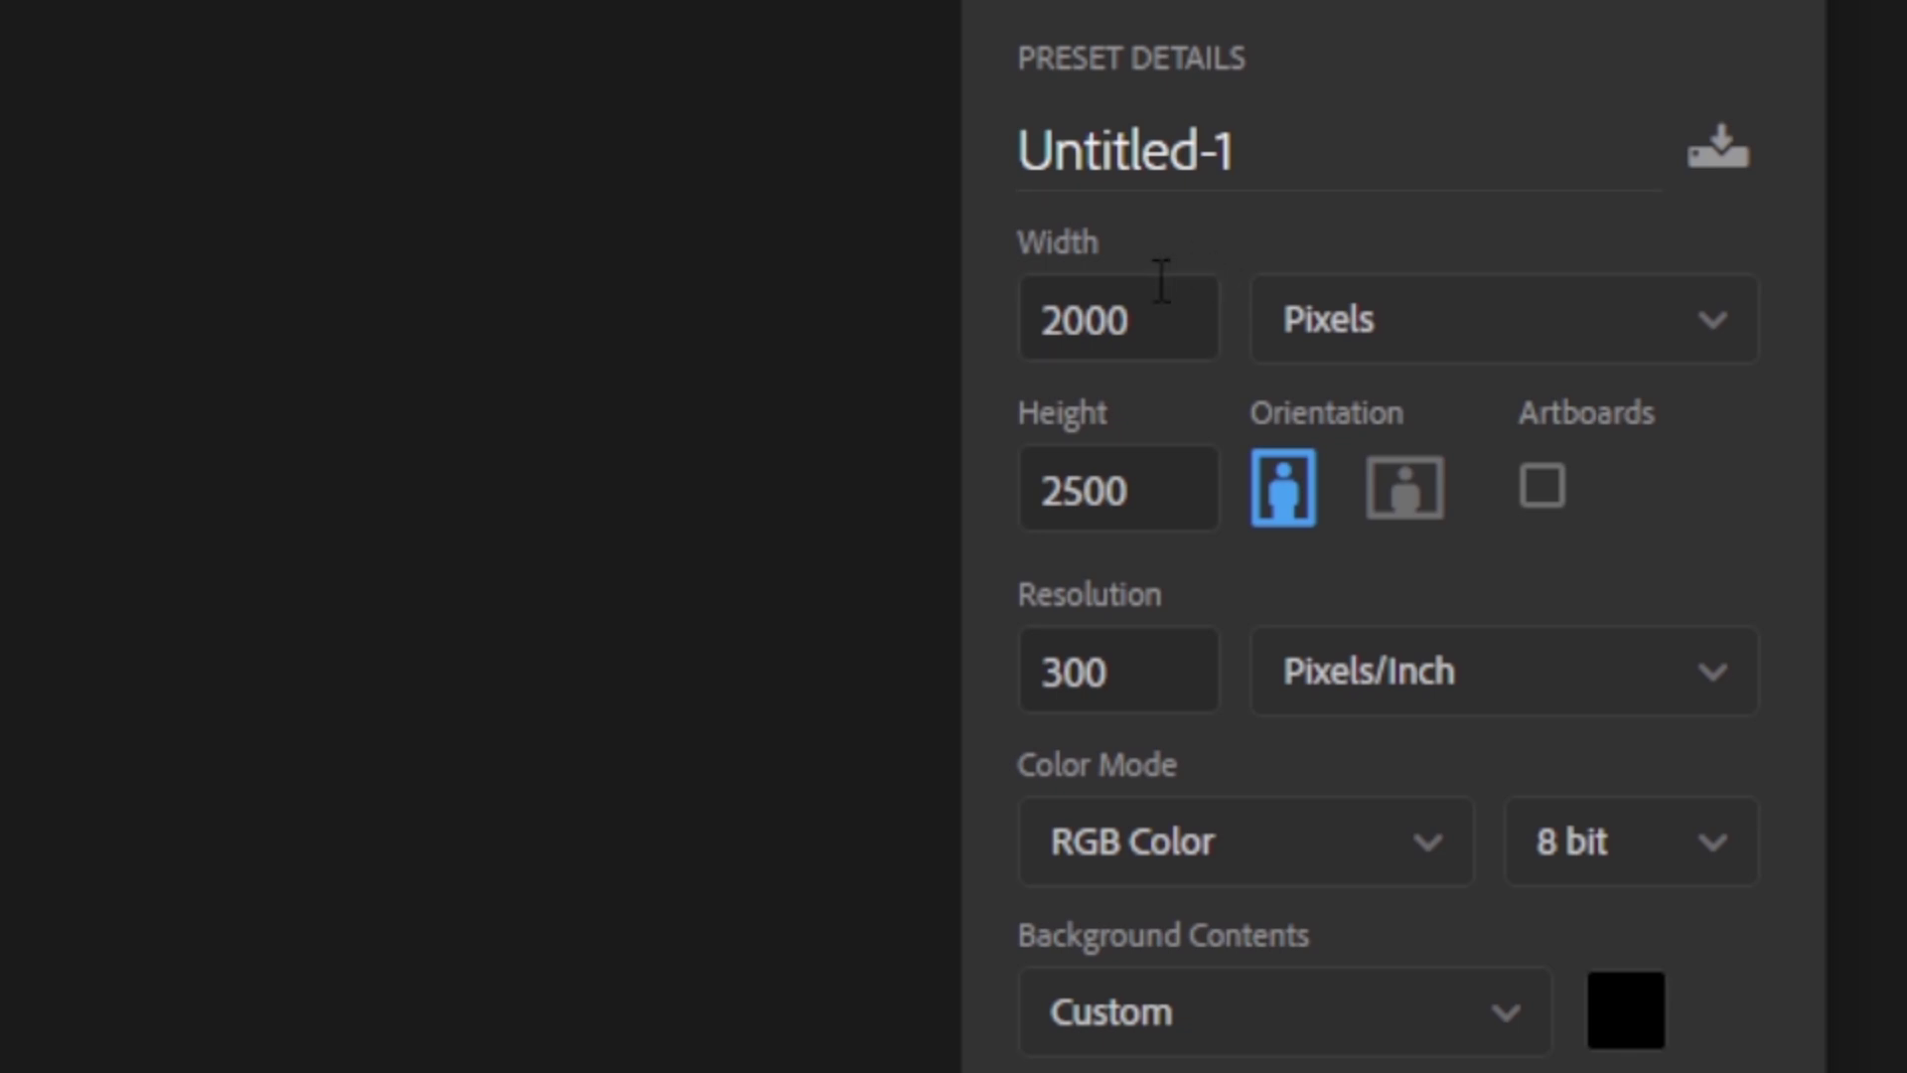
left_click(1145, 306)
left_click(1126, 493)
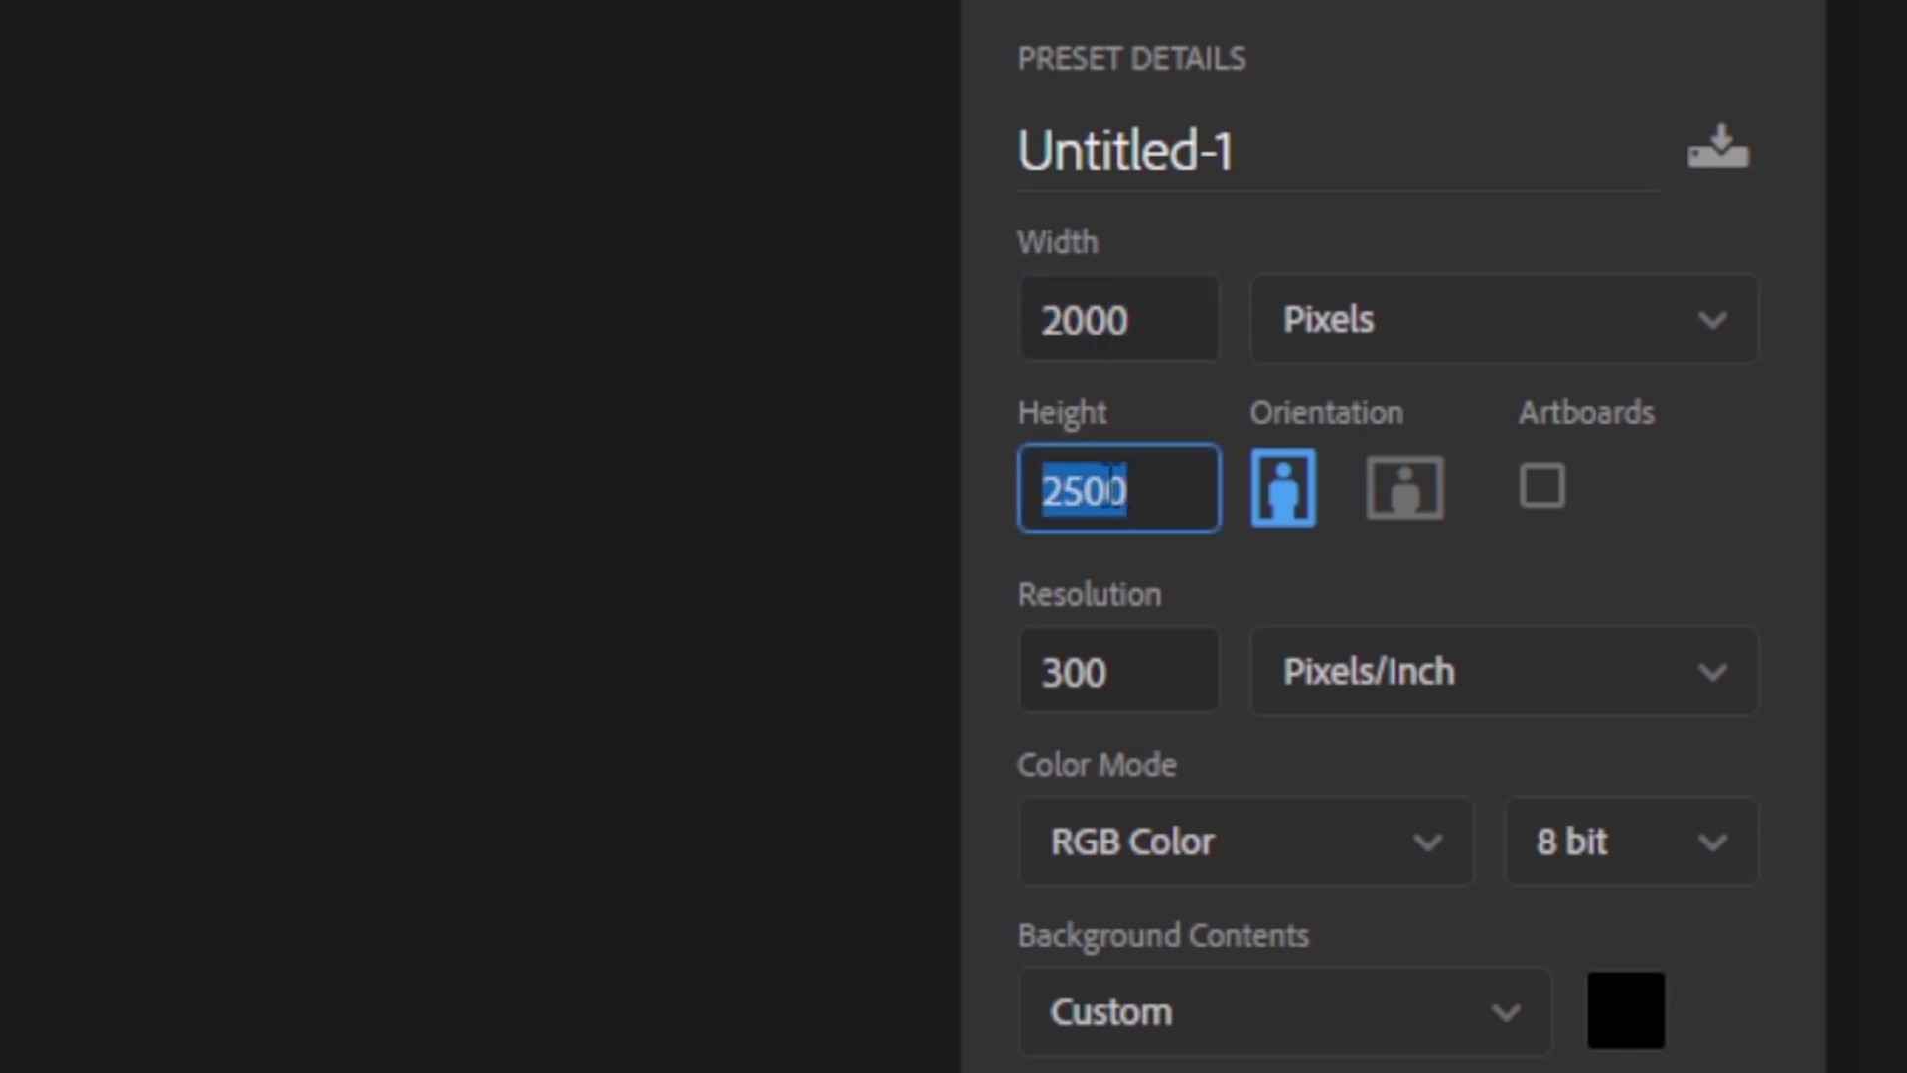
left_click(1087, 491)
key("BackSpace")
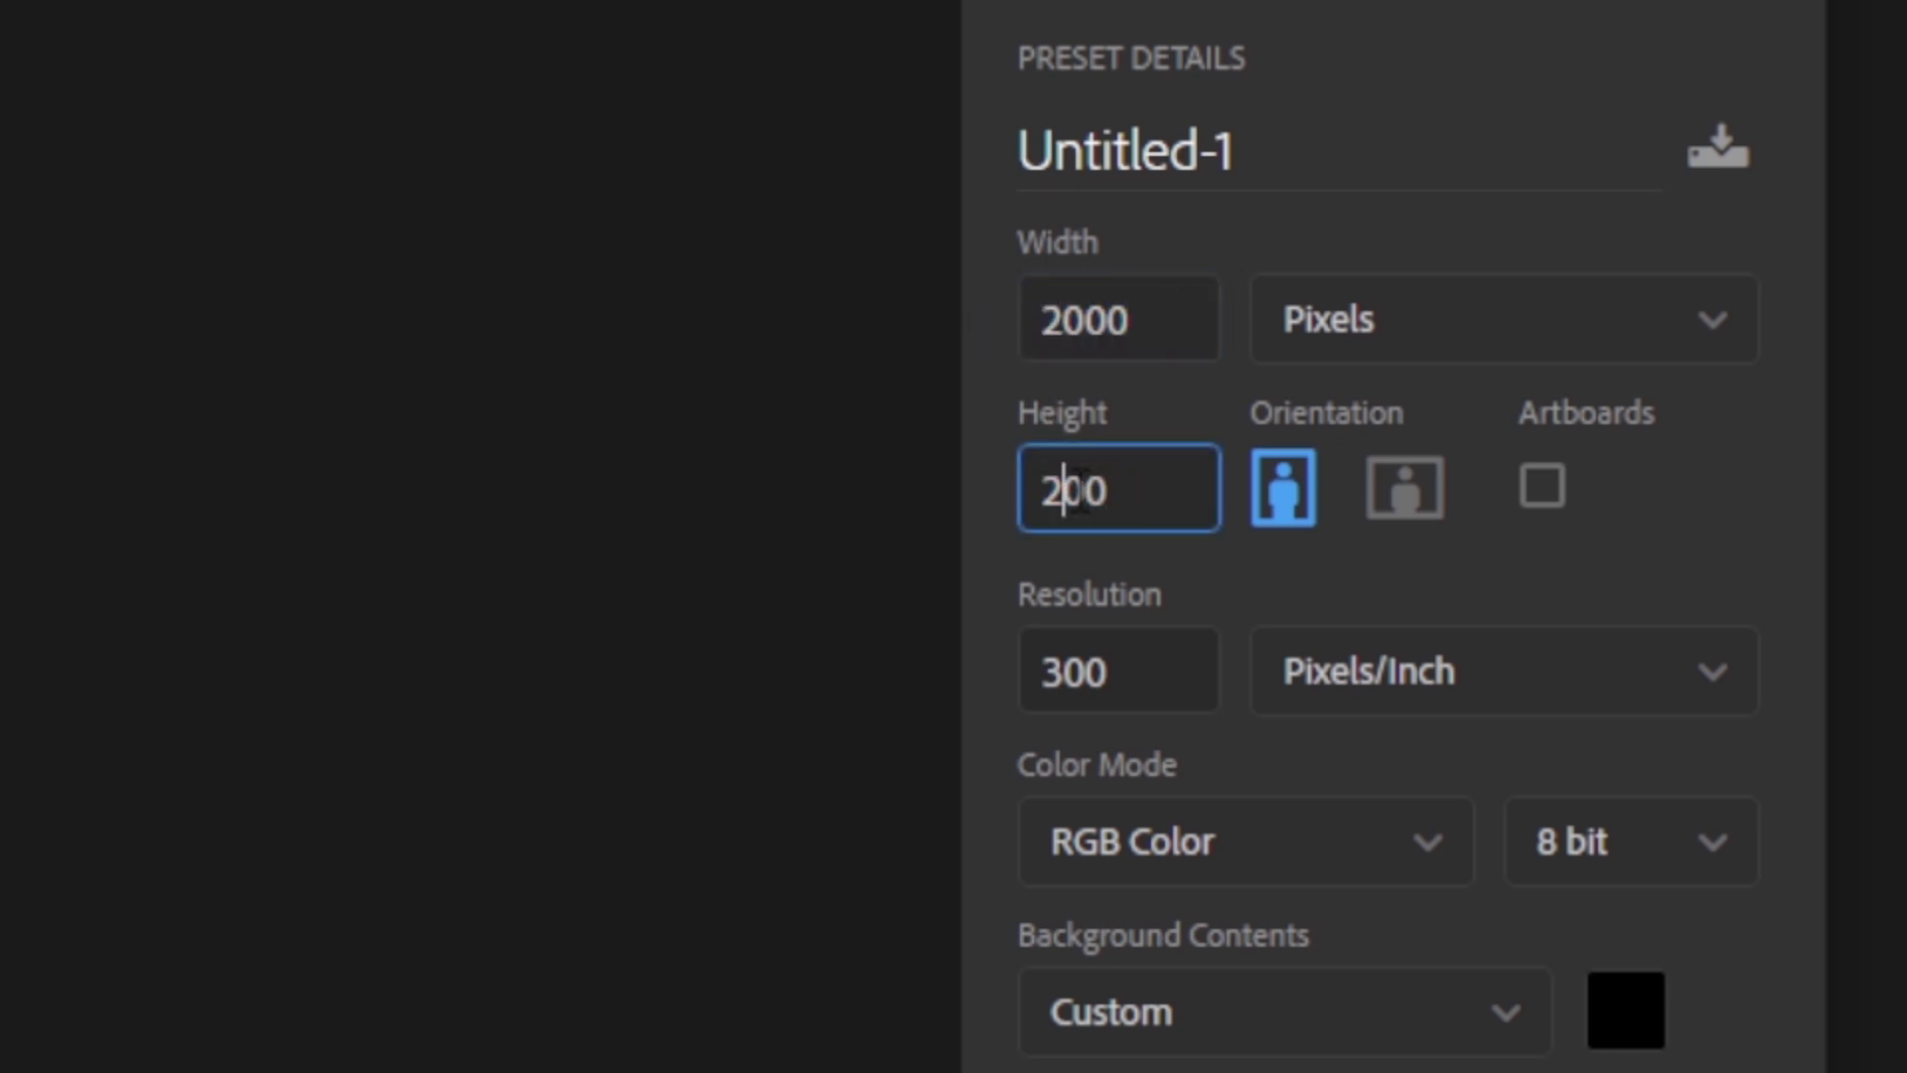
type("2")
key("BackSpace")
type("0")
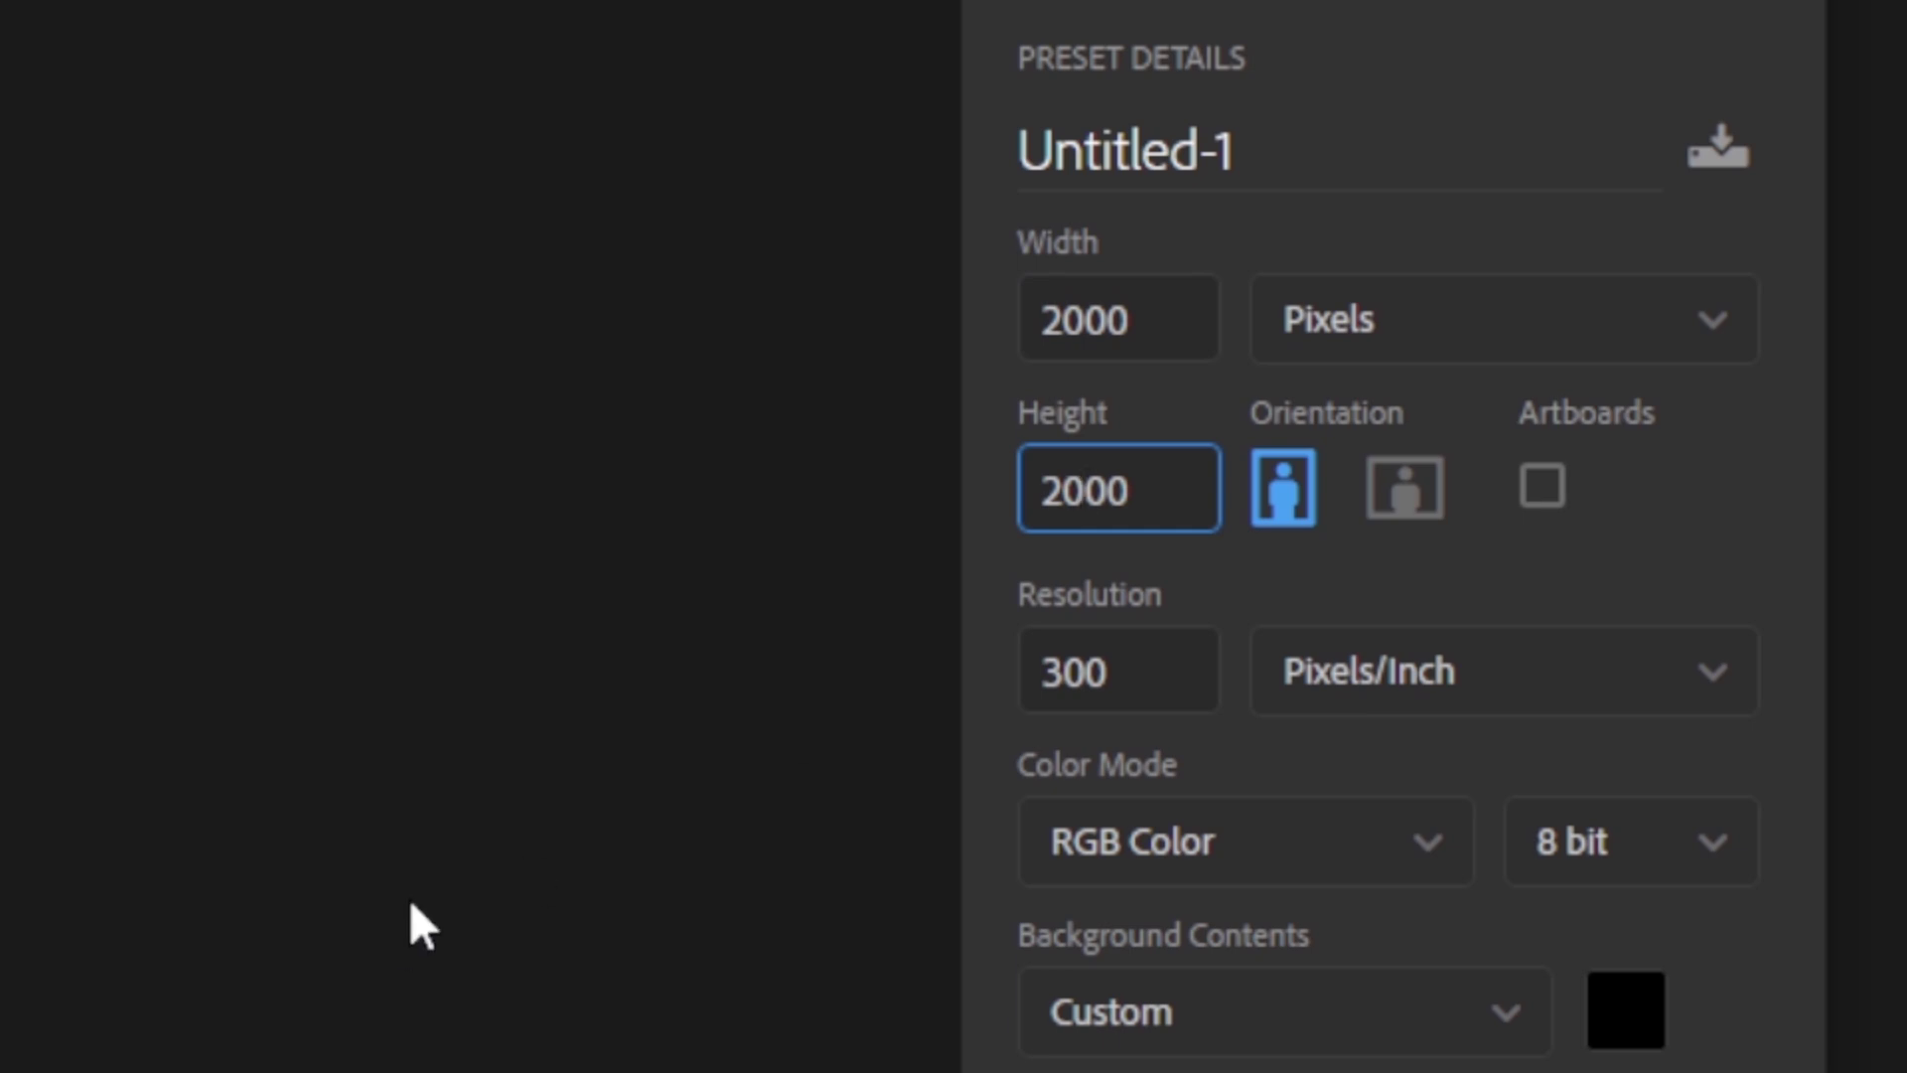
left_click(1152, 670)
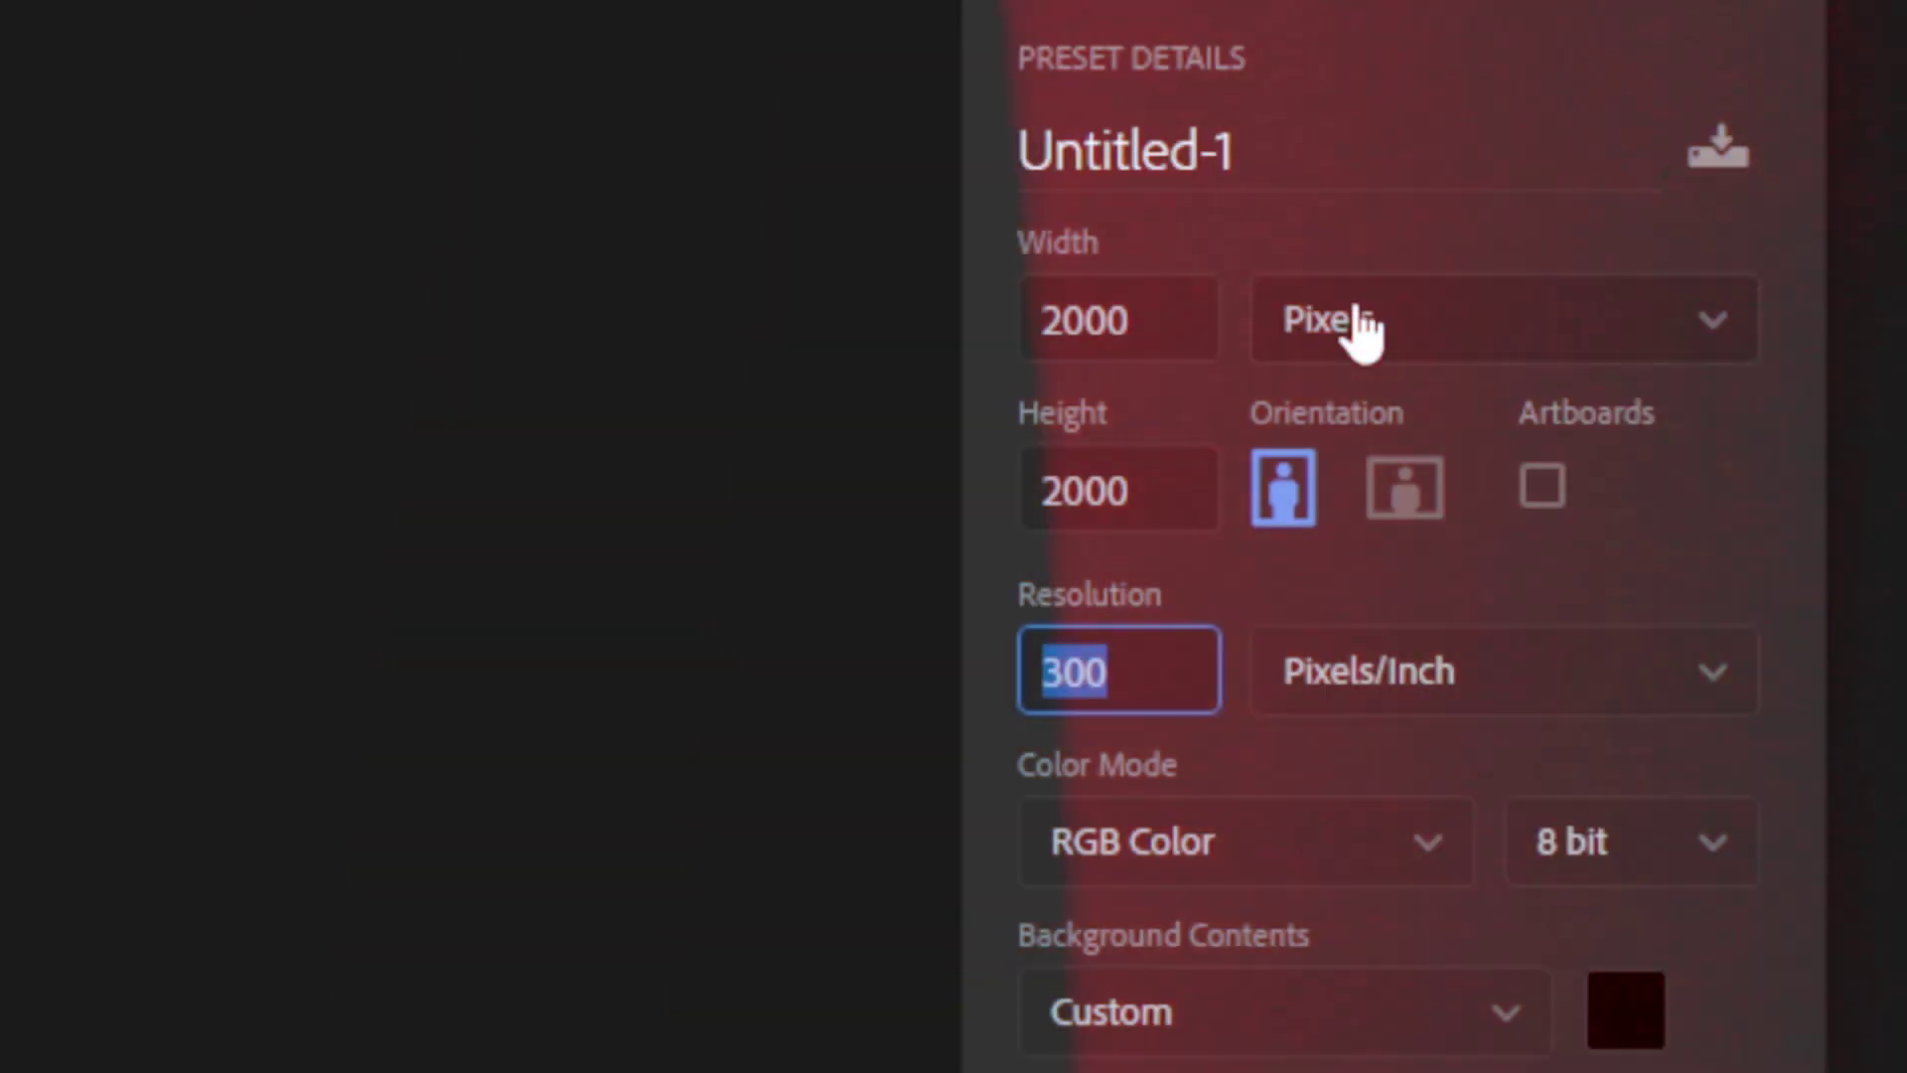
left_click(1265, 151)
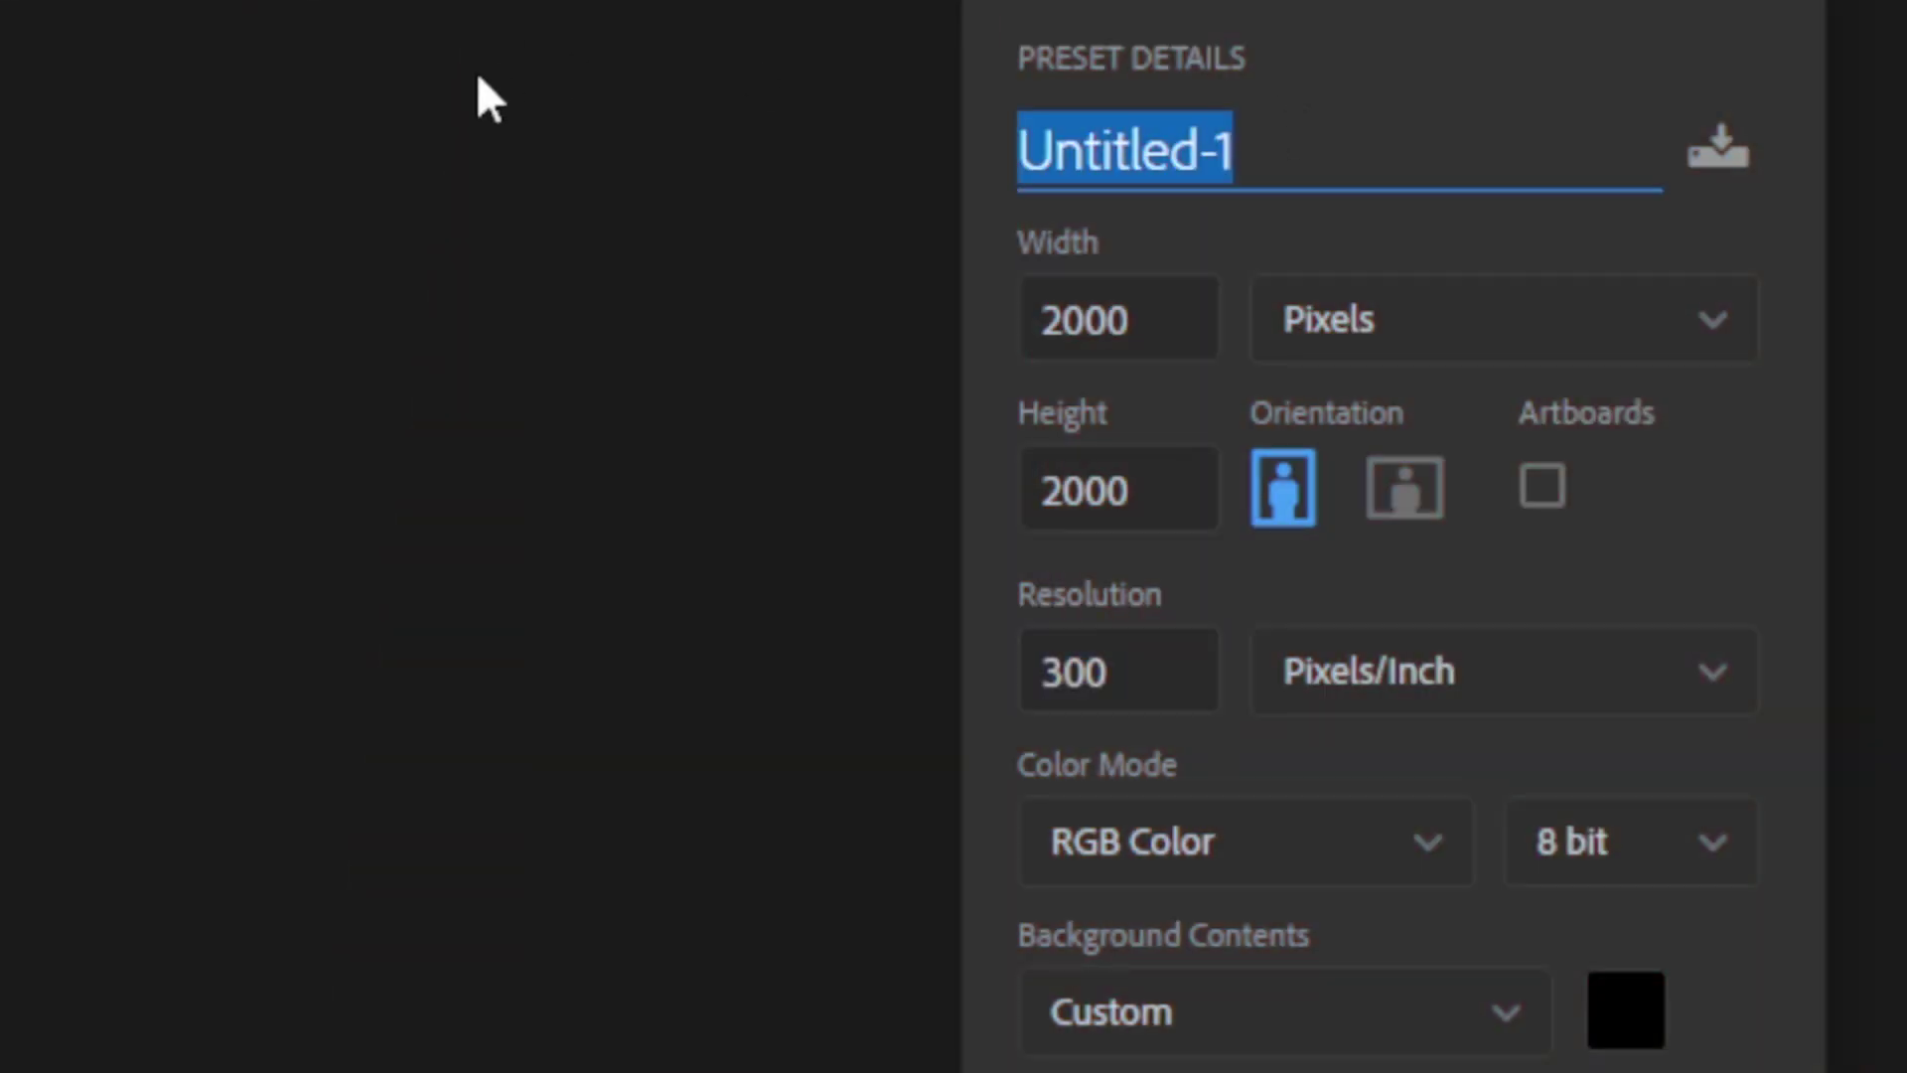
type("FOOD POST")
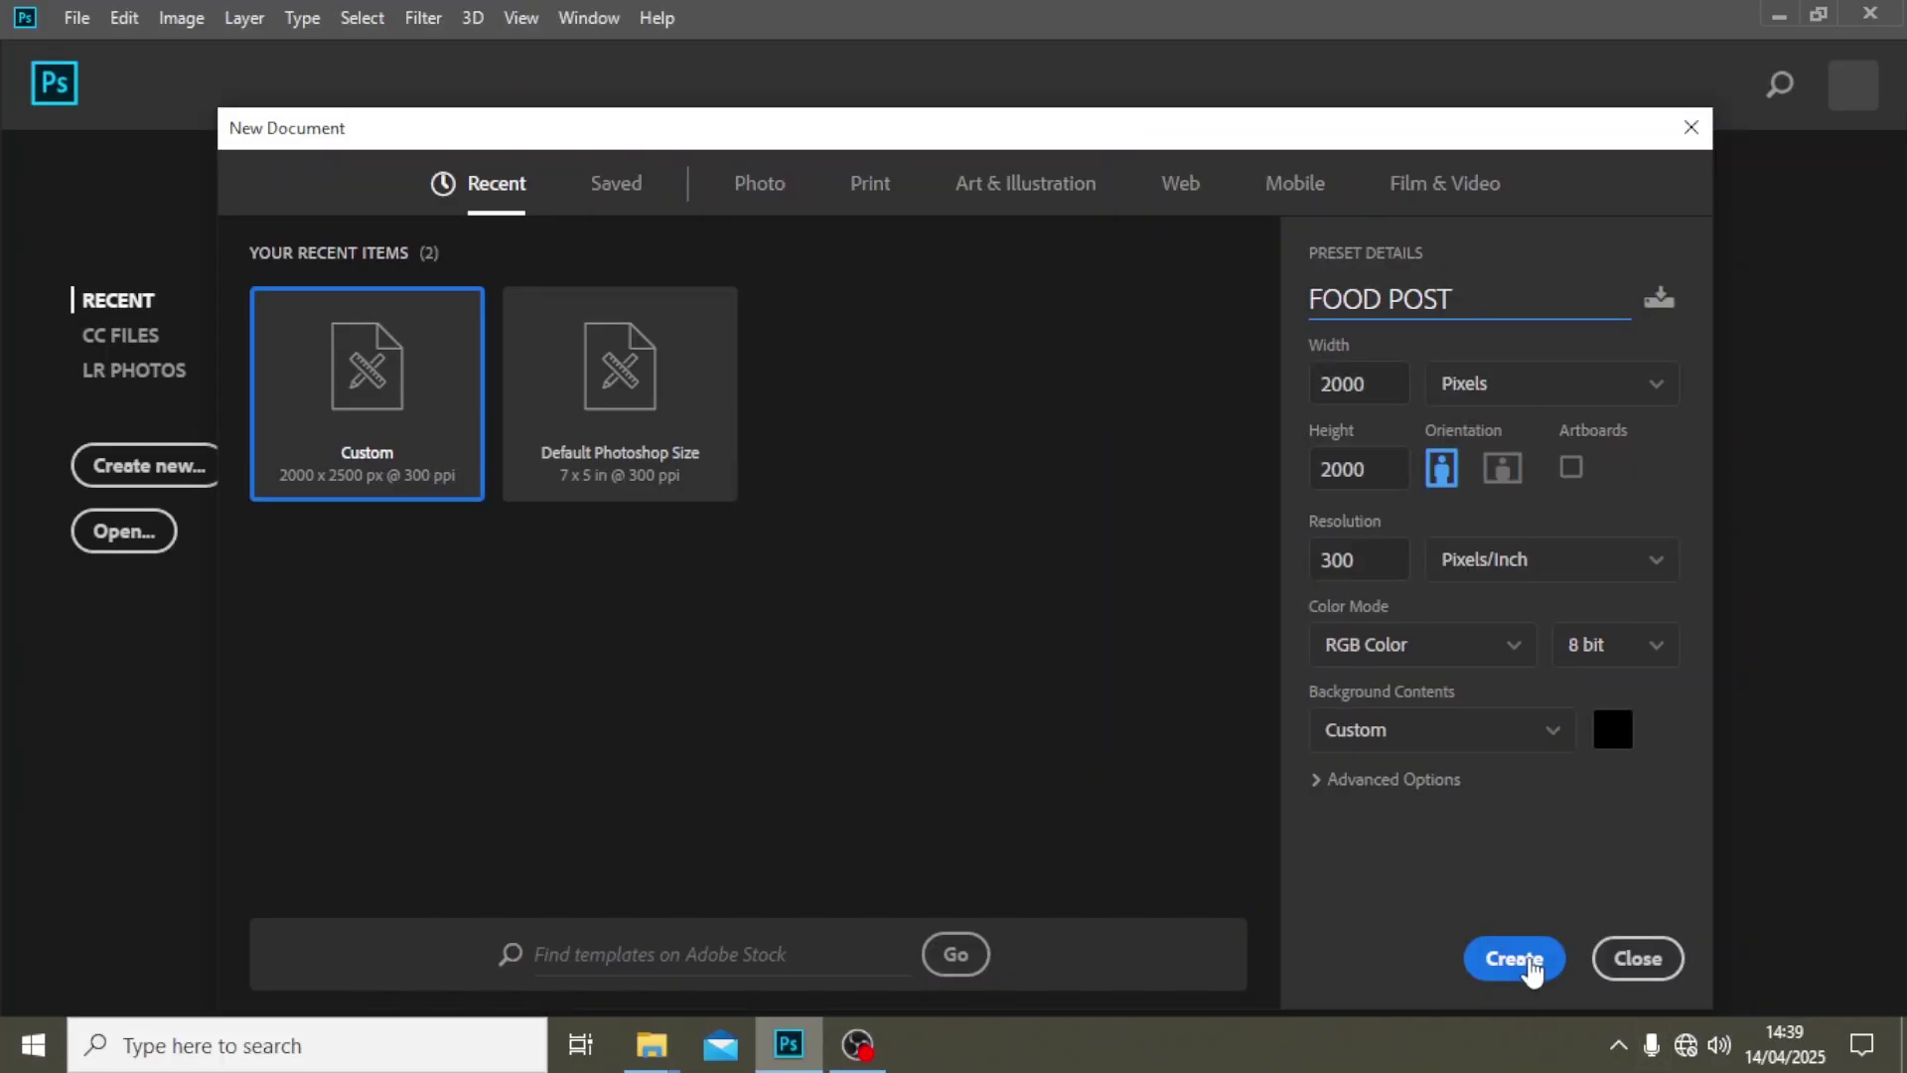
left_click(1530, 969)
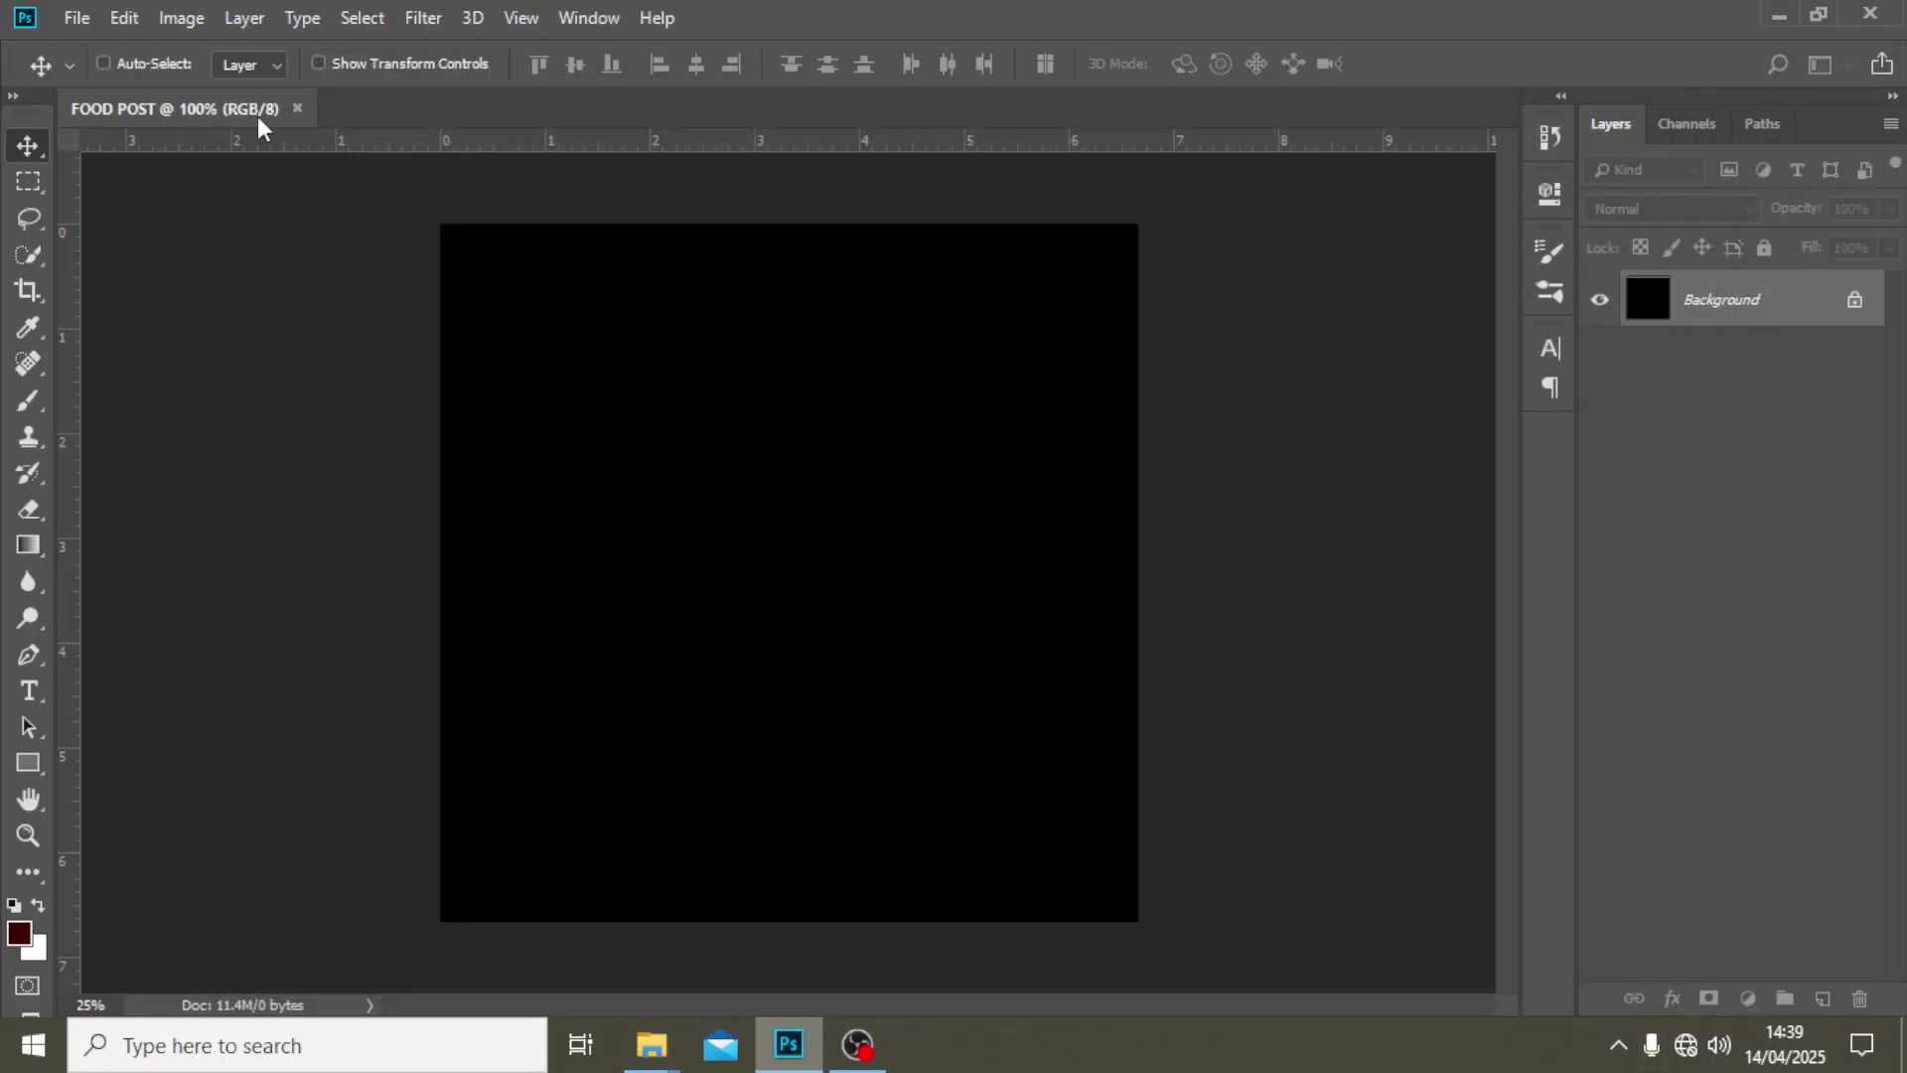
- Add a guide layout with 6 columns and 6 rows across the canvas
left_click(520, 17)
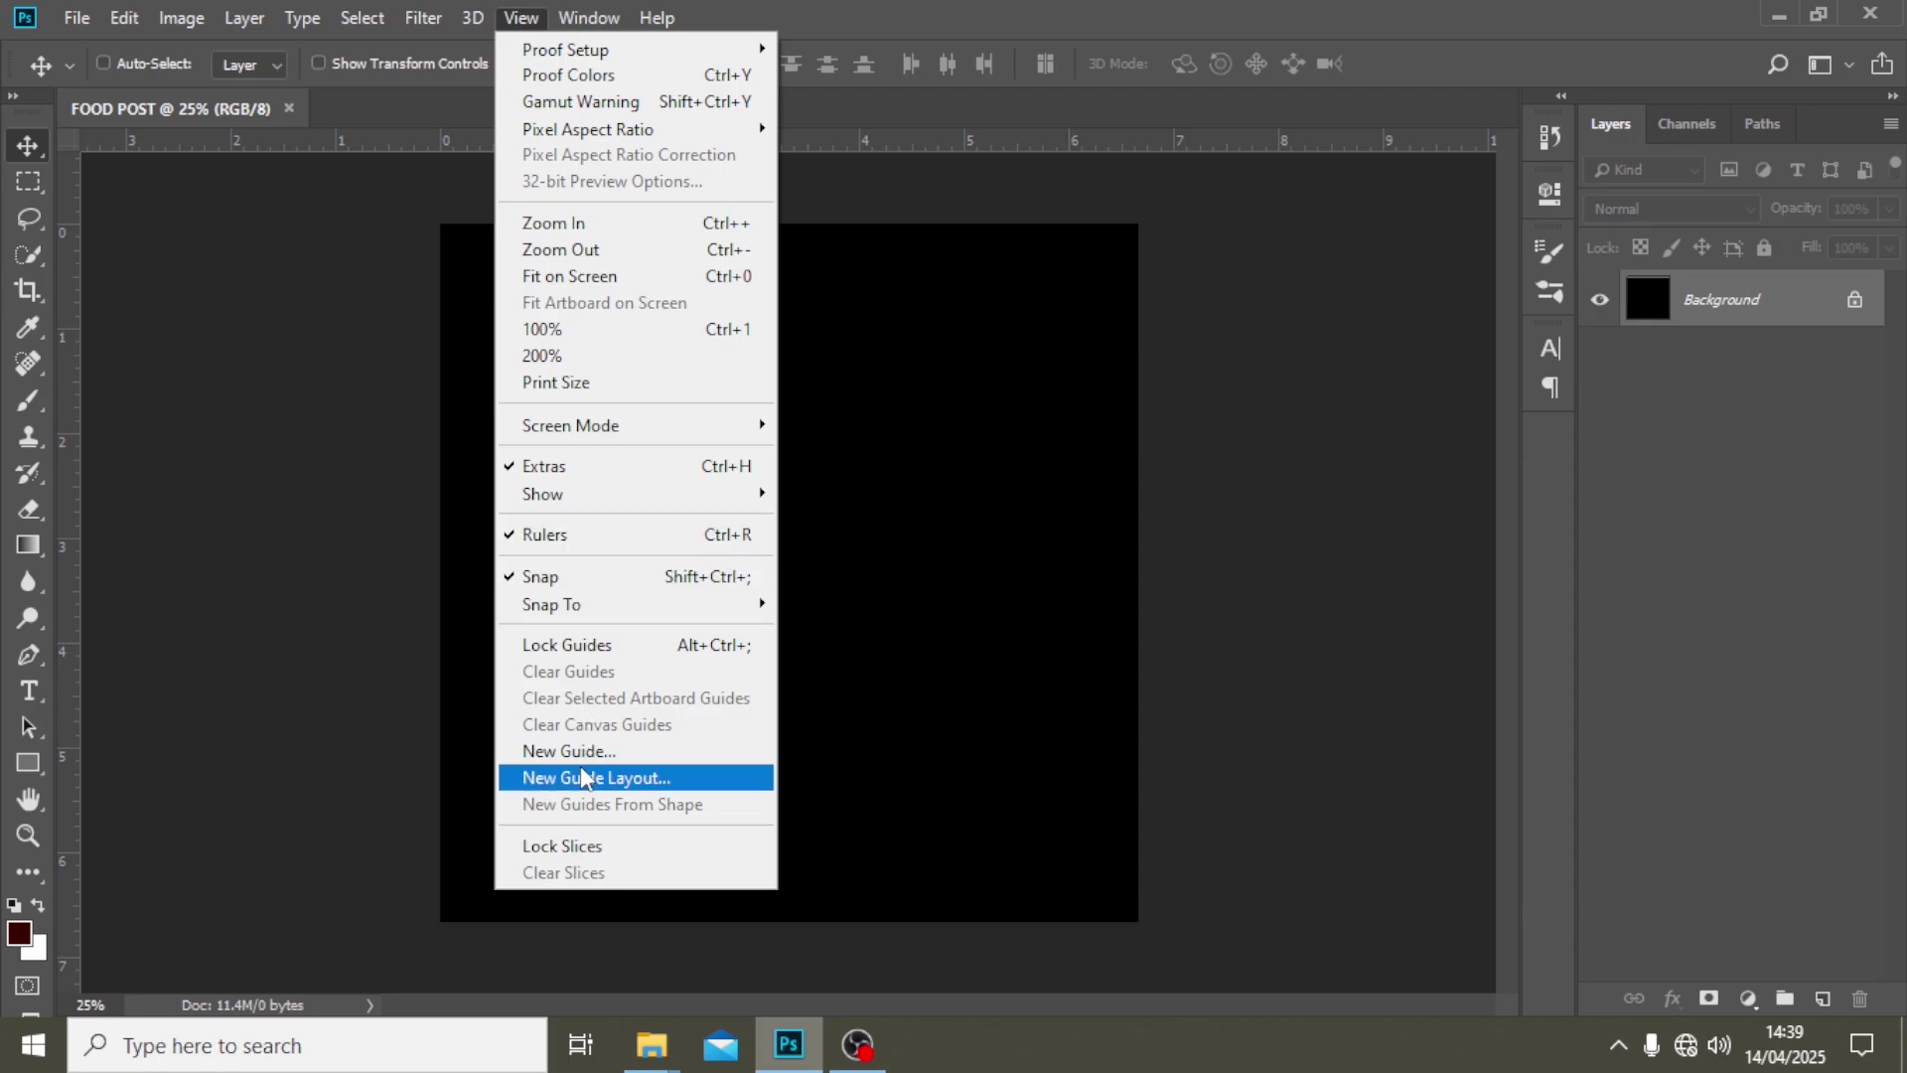
left_click(587, 778)
double_click(1020, 488)
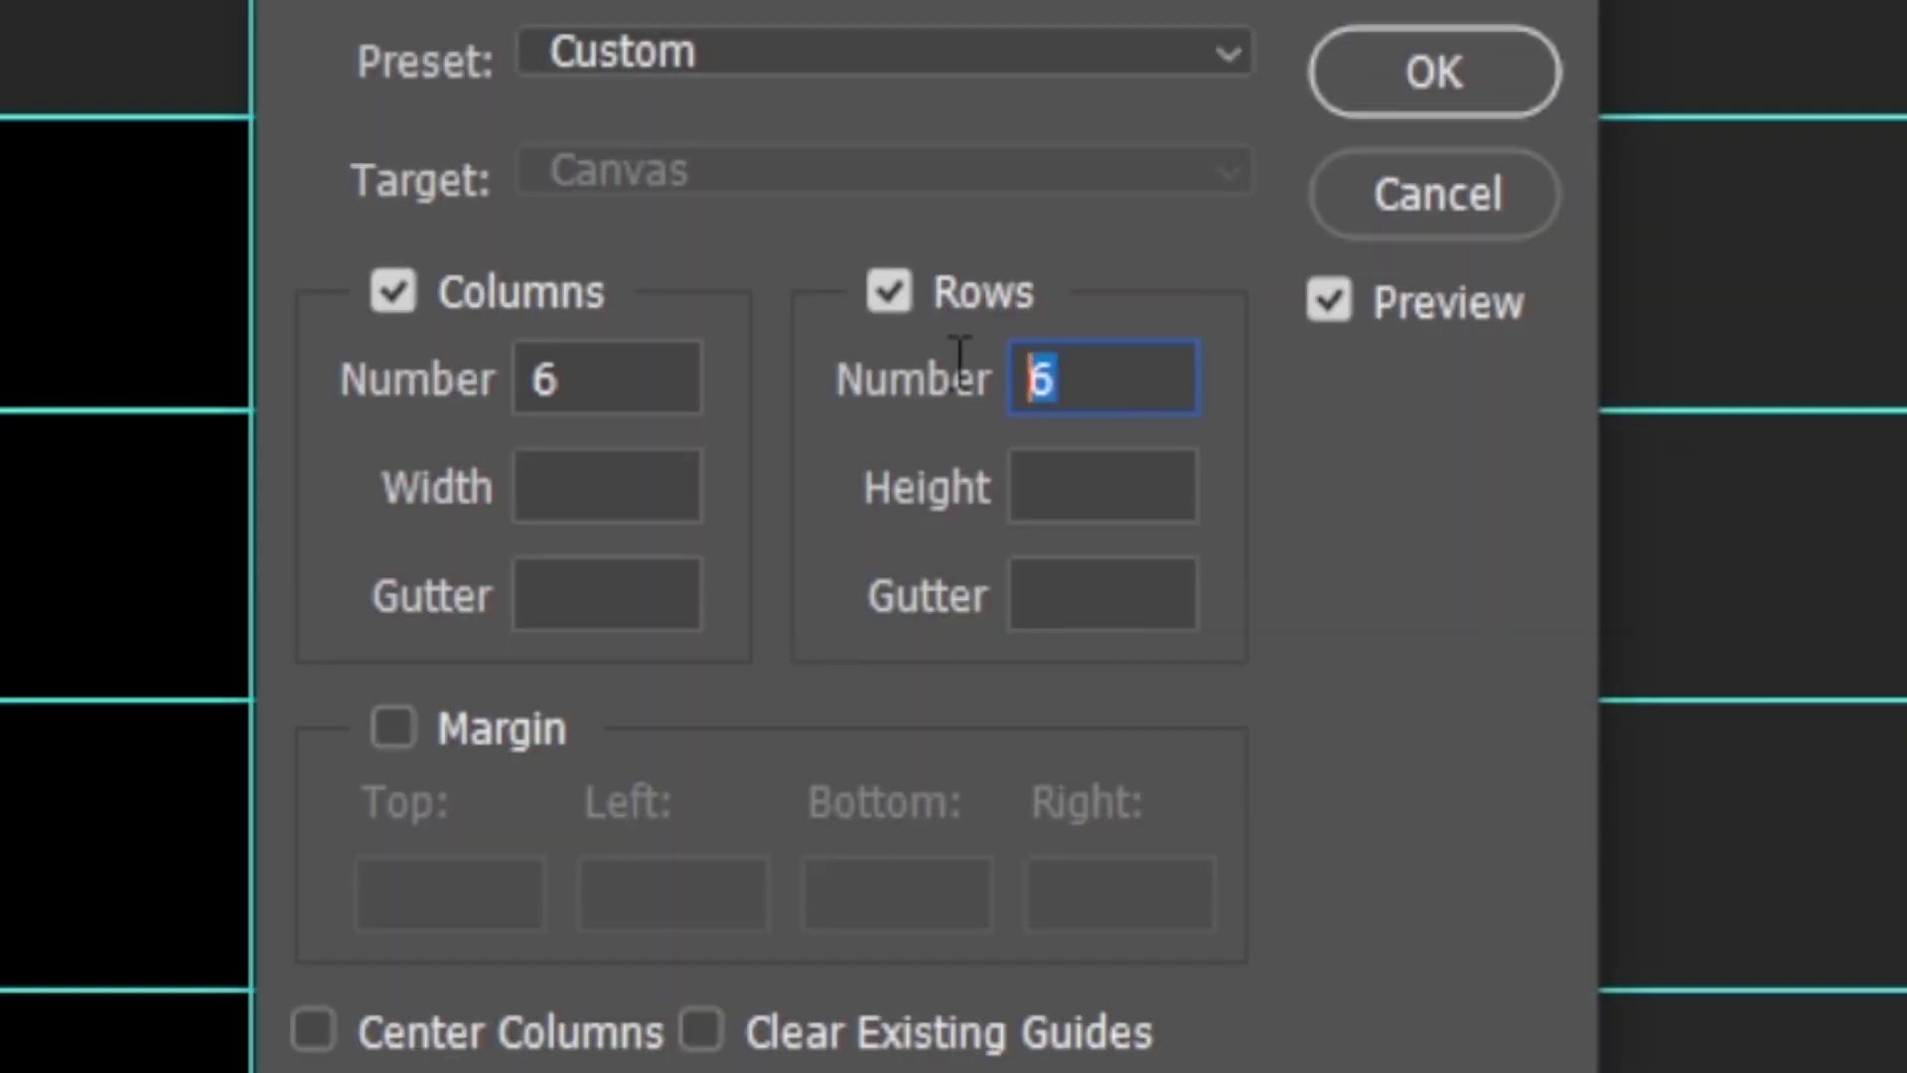
double_click(591, 375)
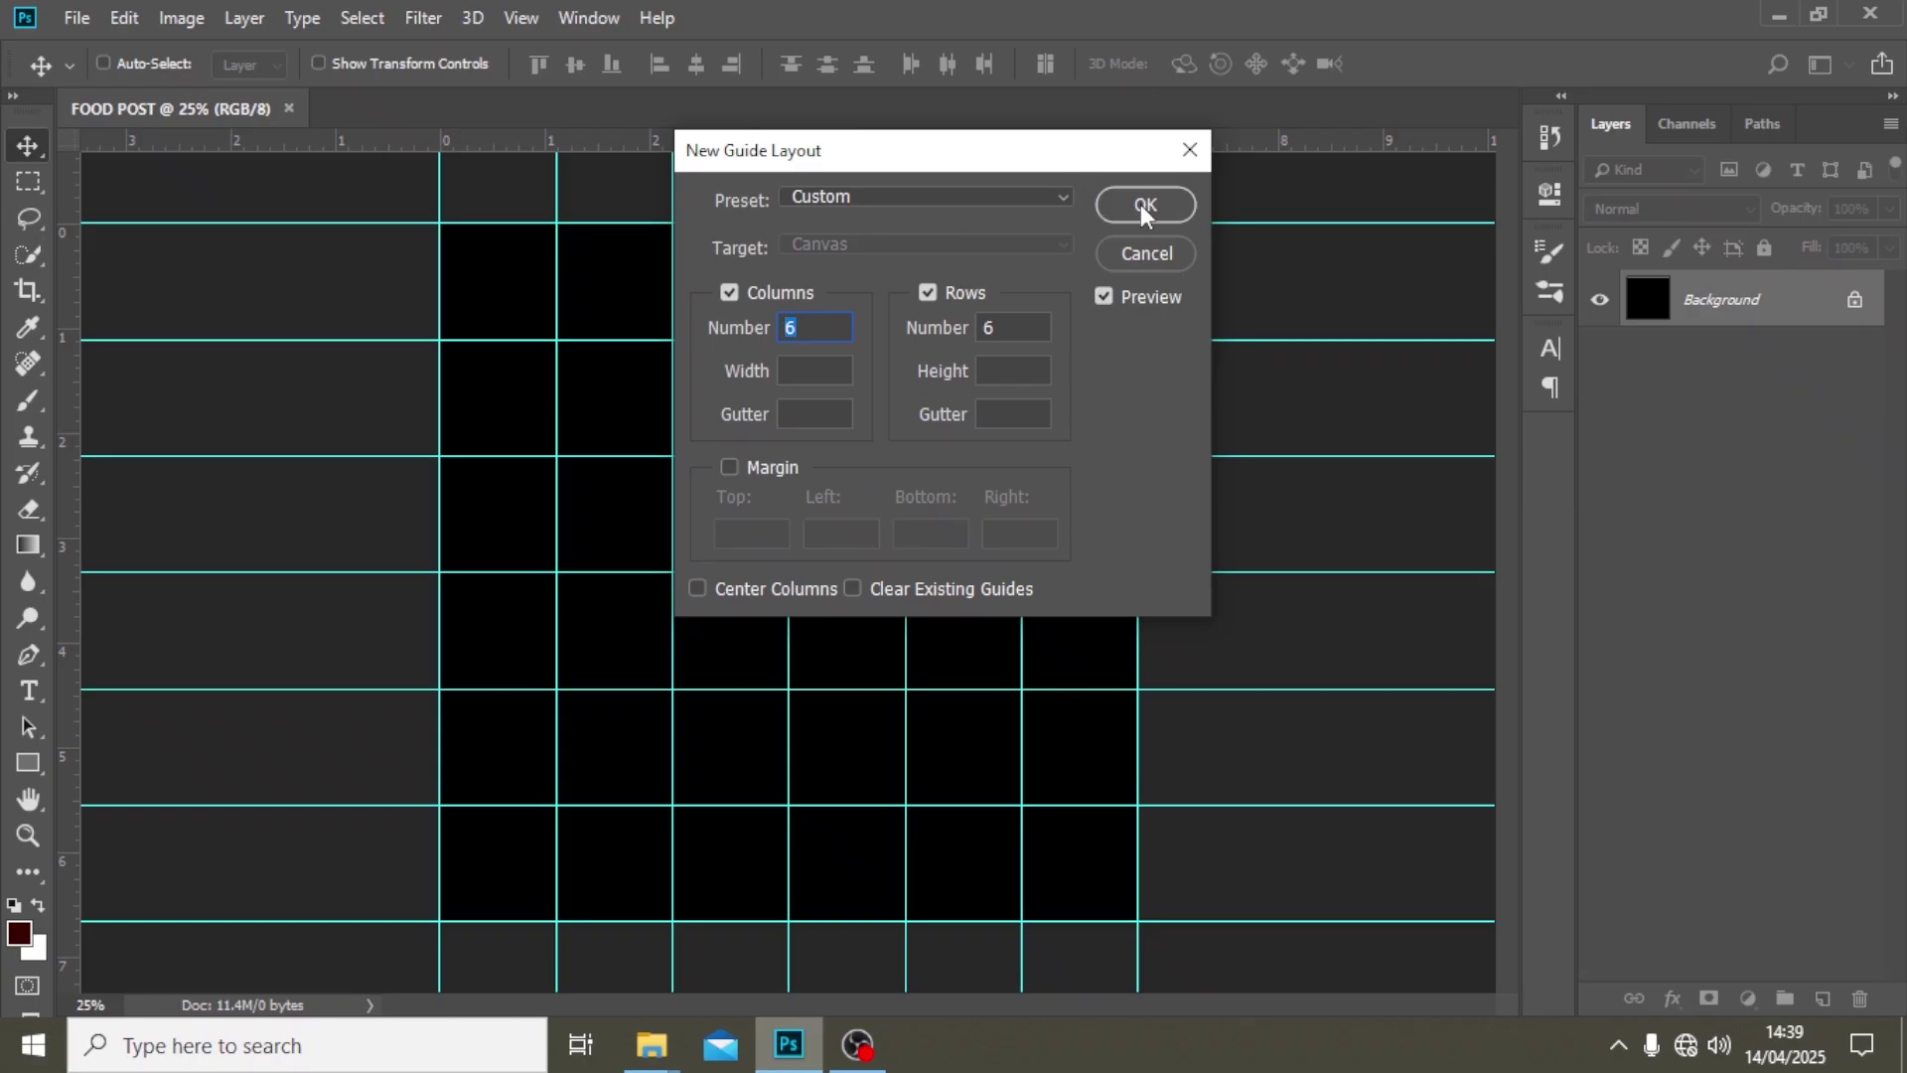
left_click(1144, 206)
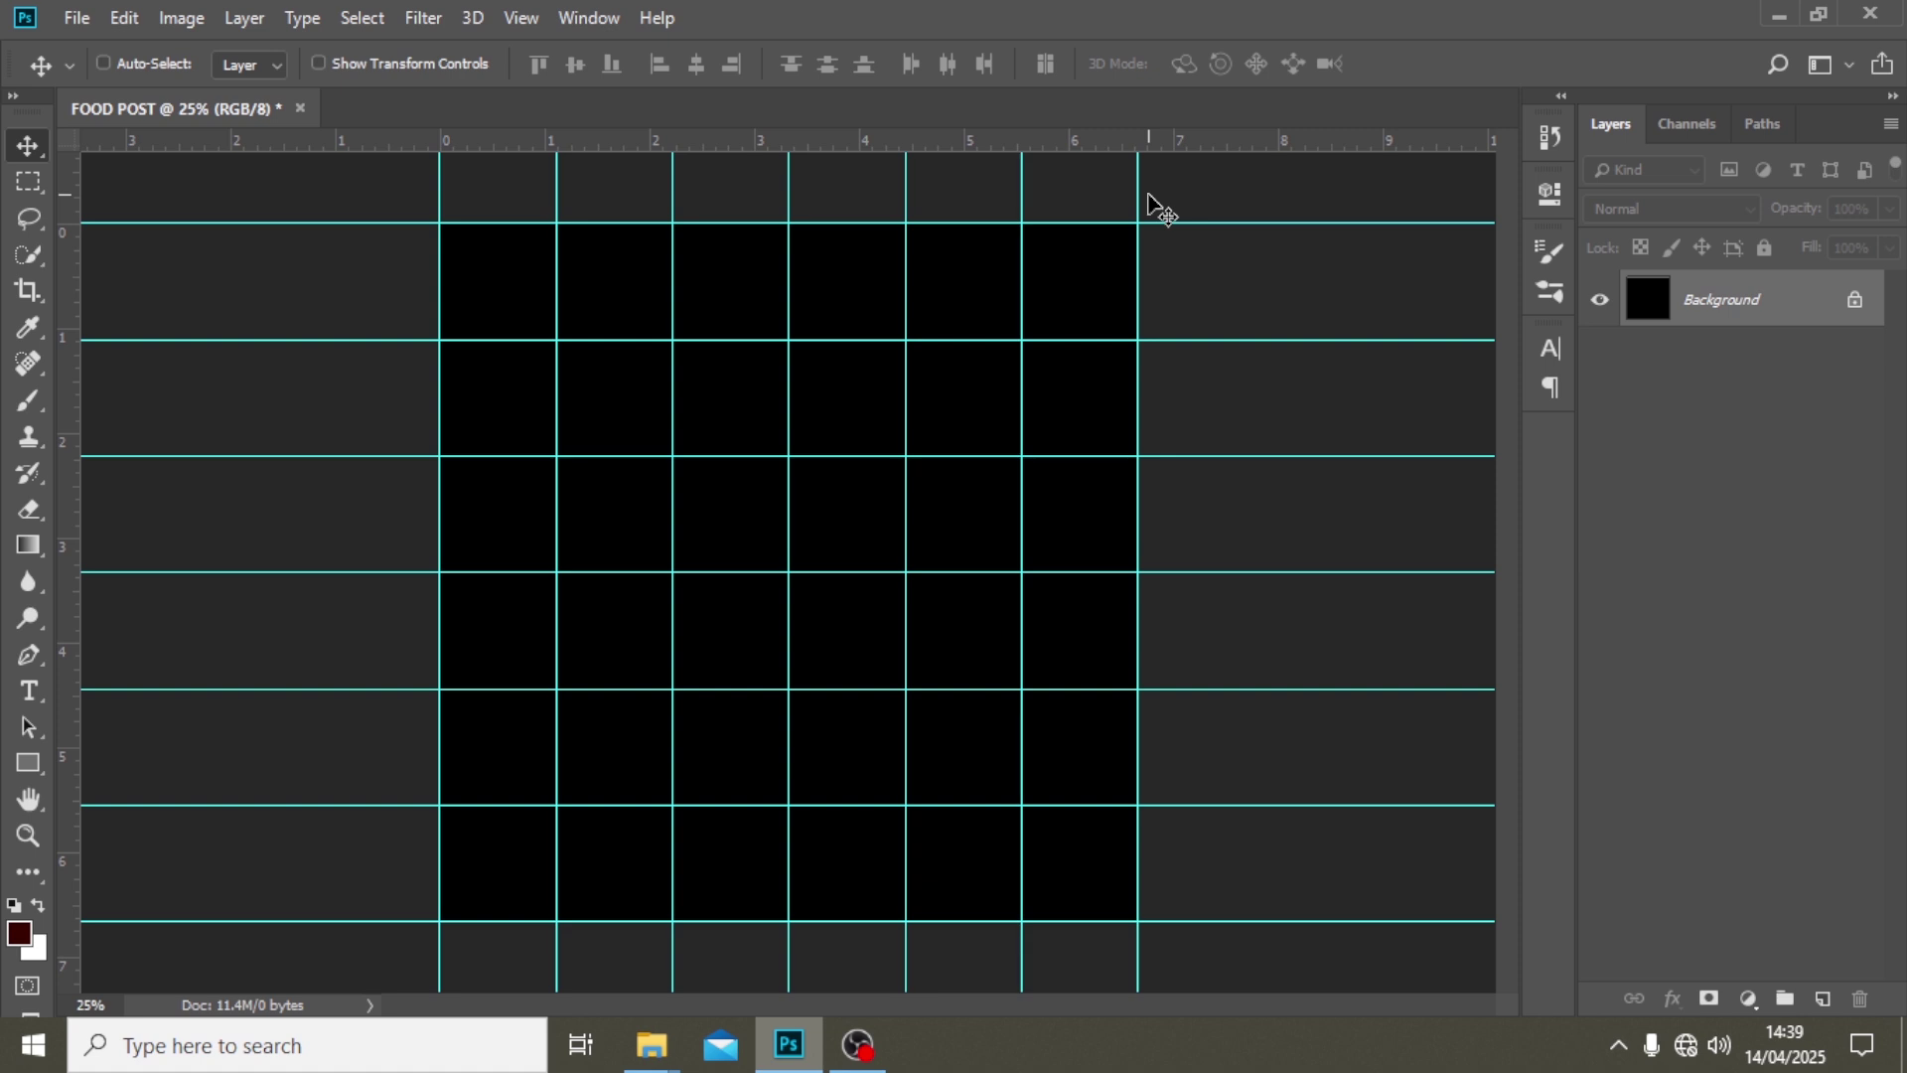
- Add a Solid Color fill layer with the orange colour FF9400 above the background
key("ctrl+minus")
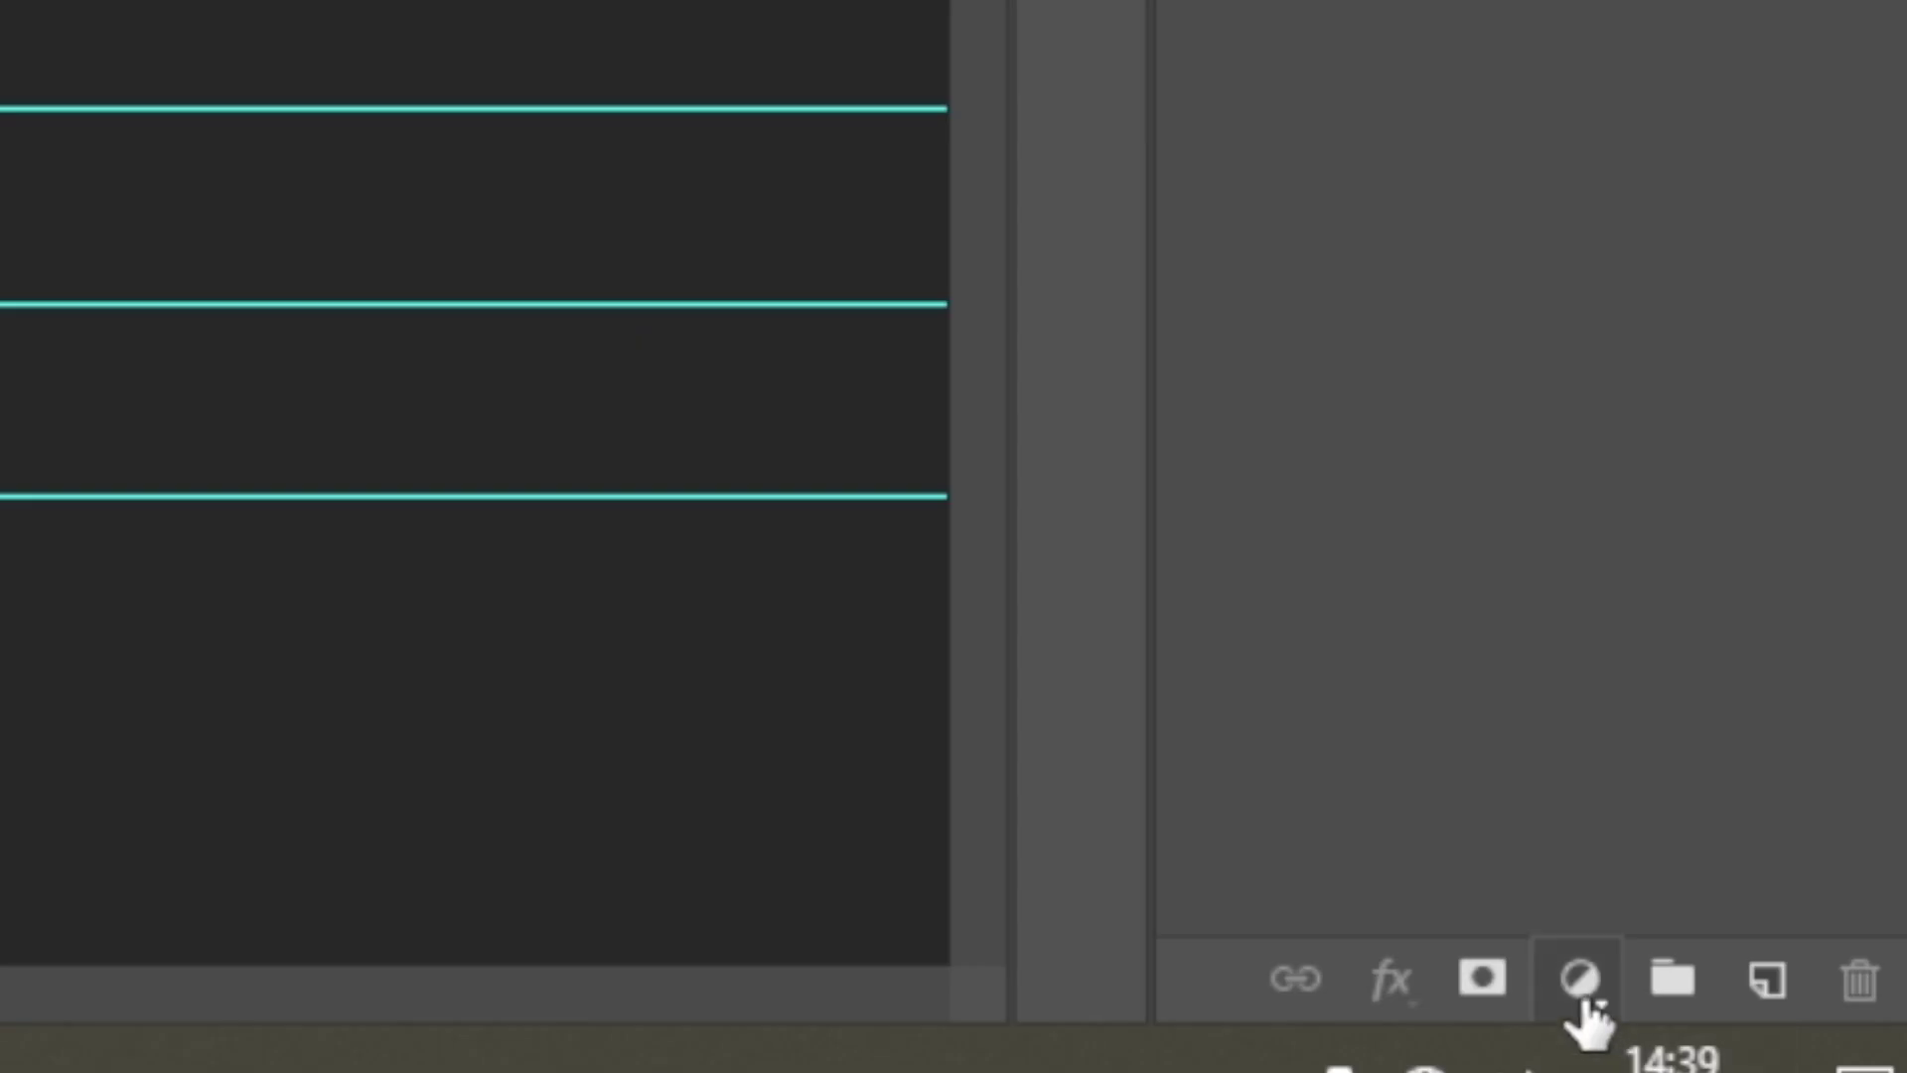
left_click(1585, 1003)
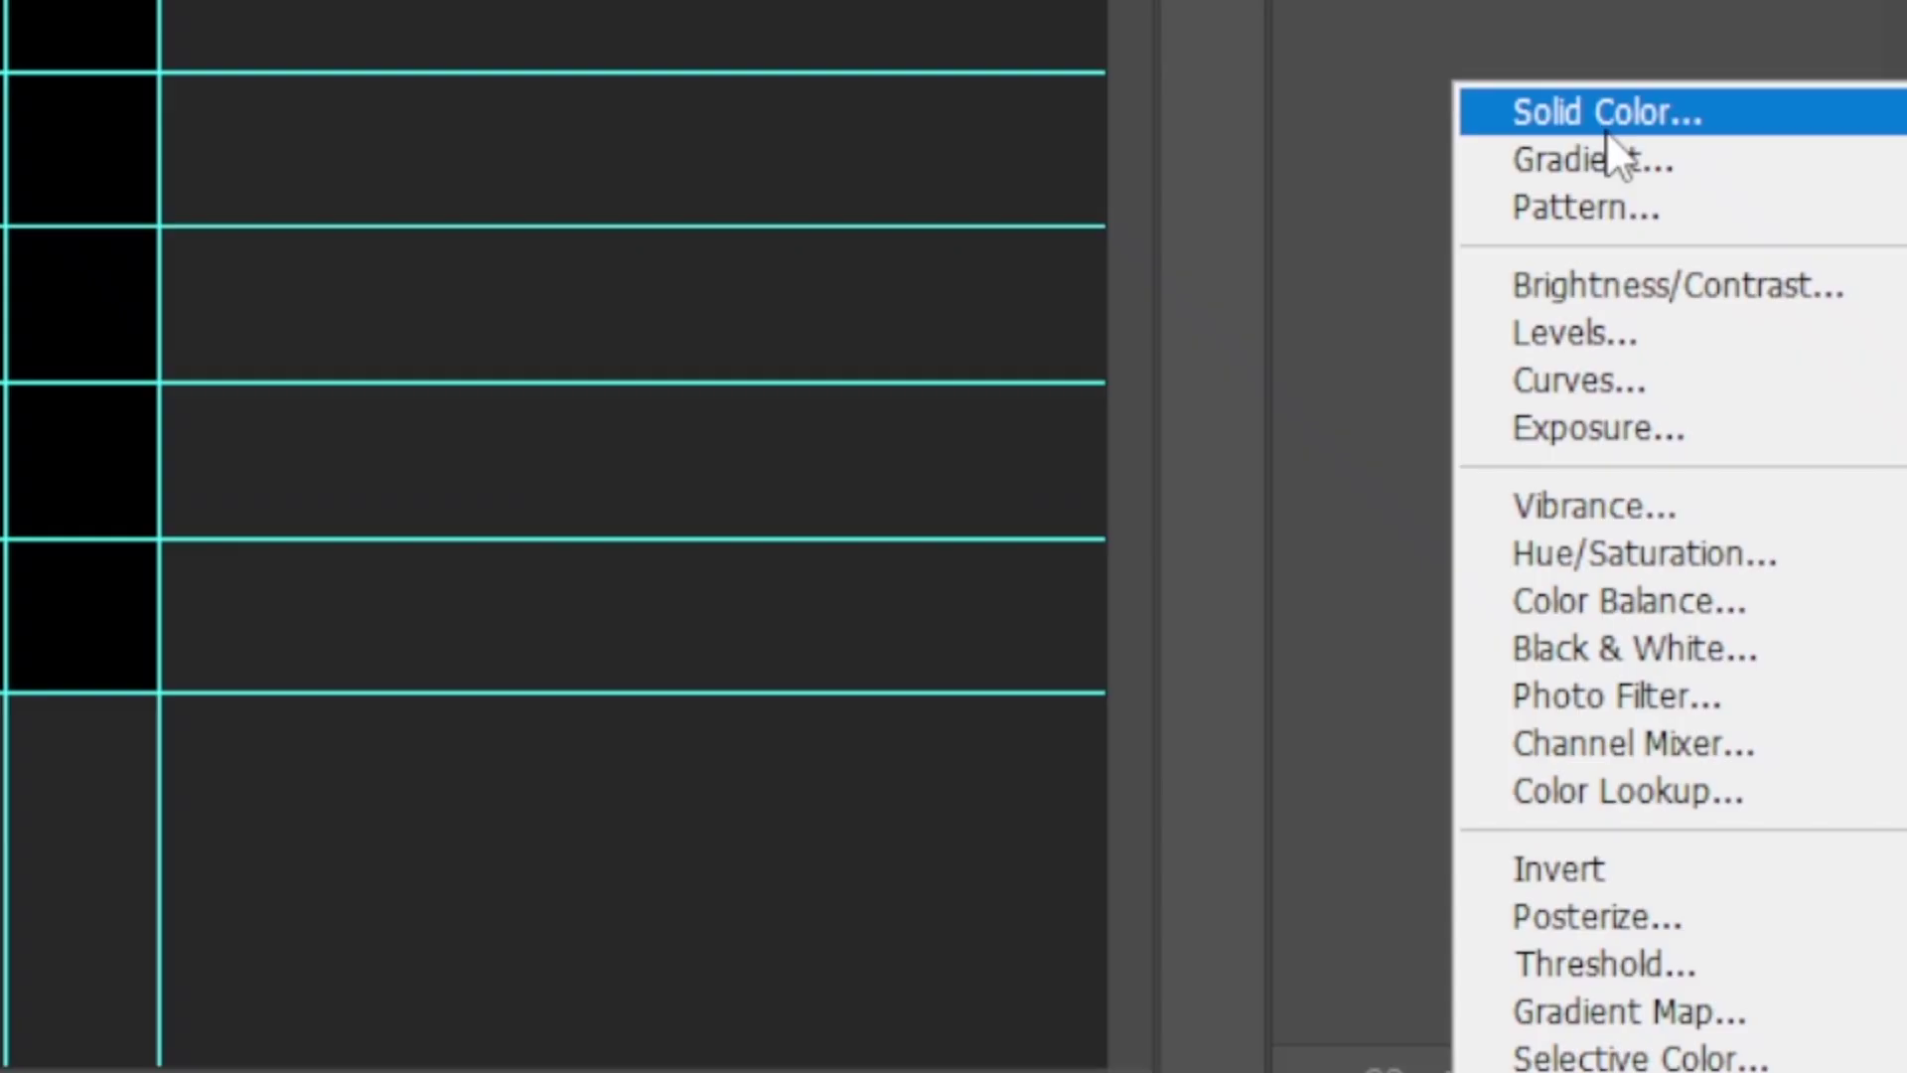
left_click(1607, 132)
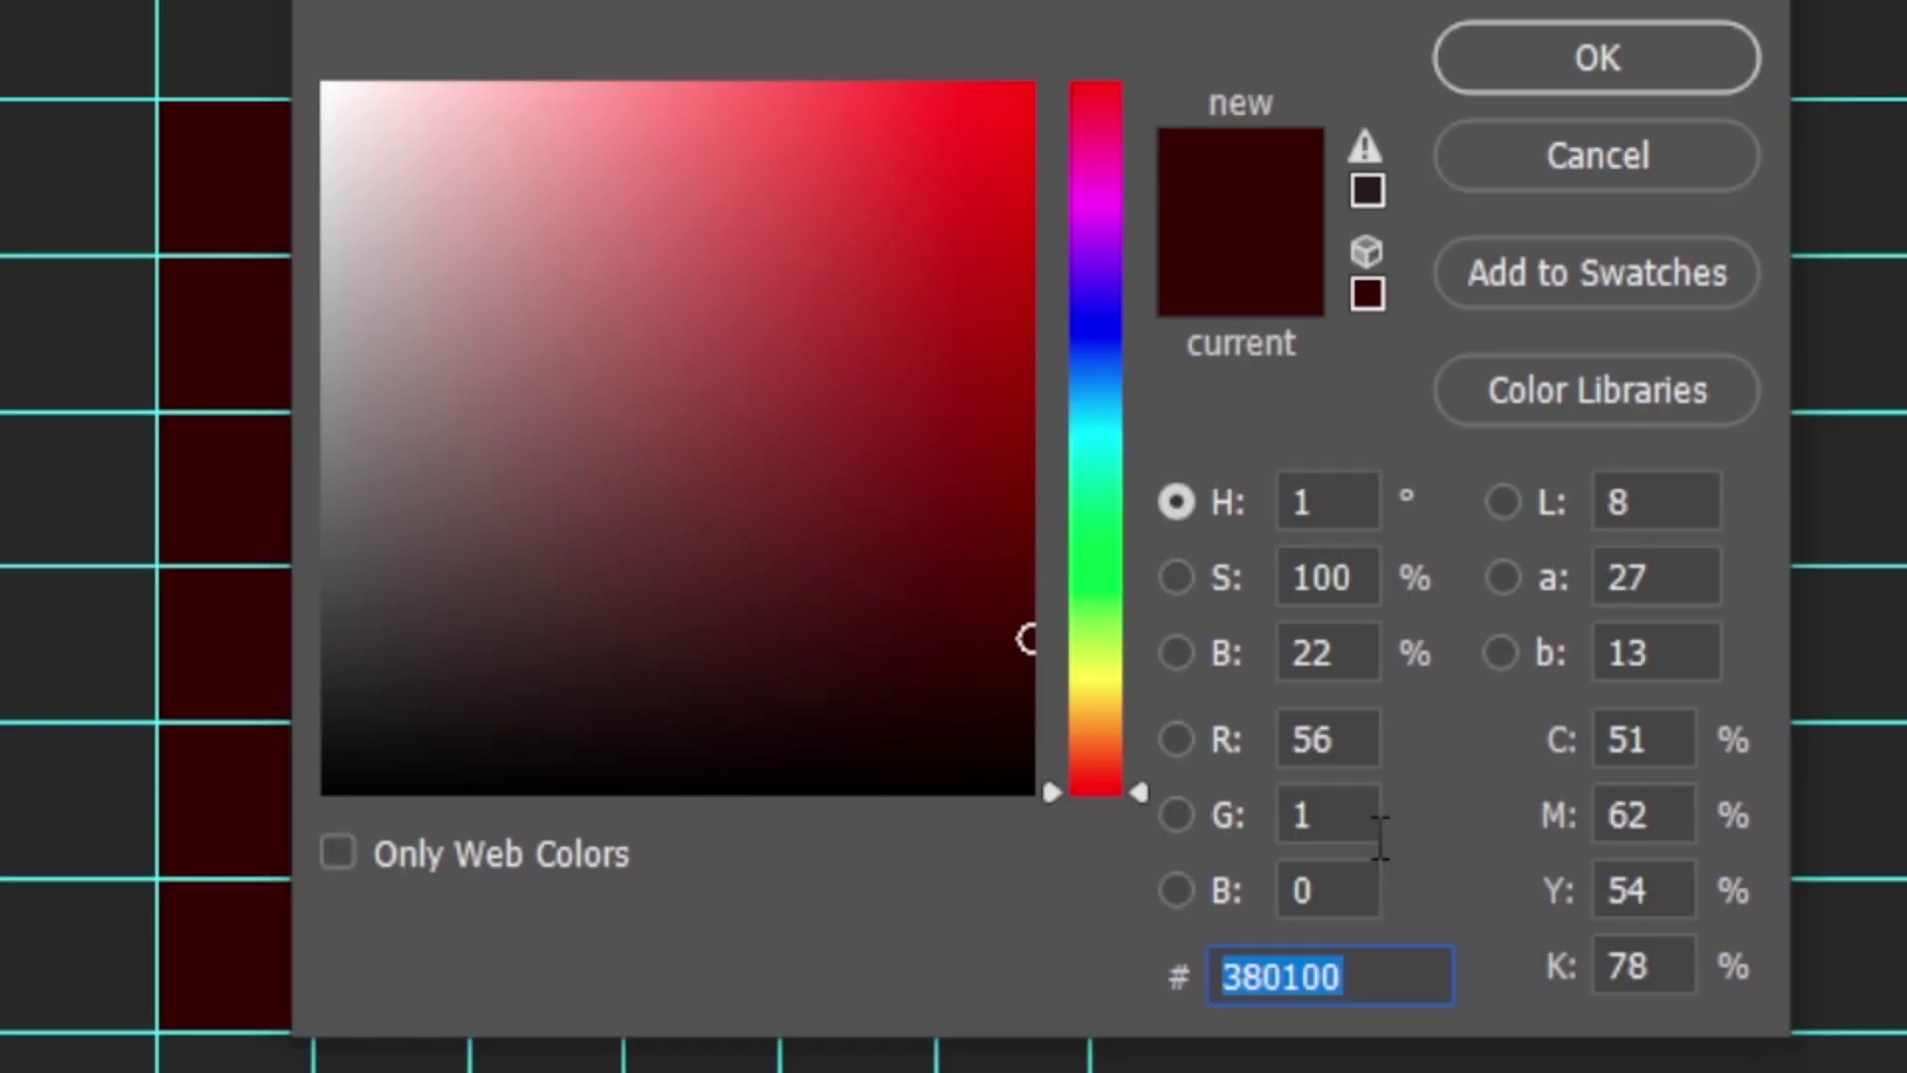
type("FF94")
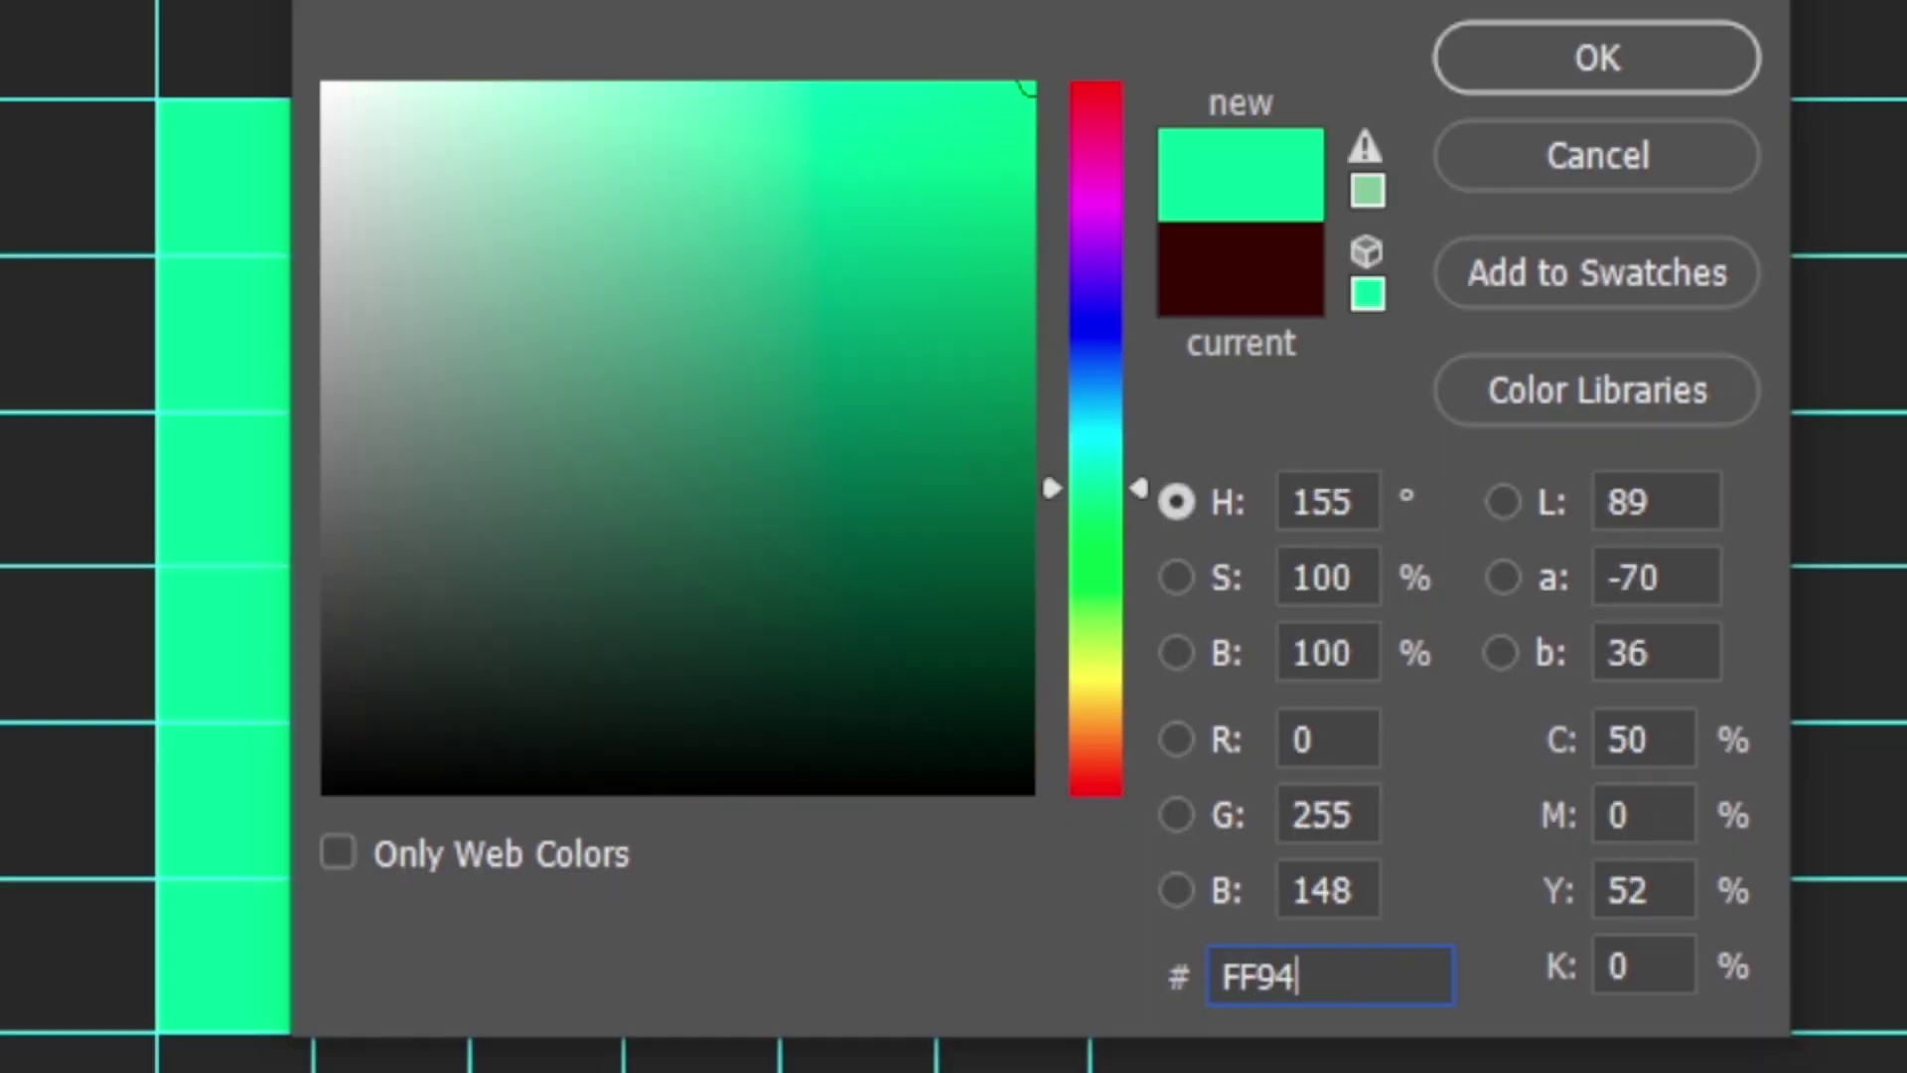
type("00")
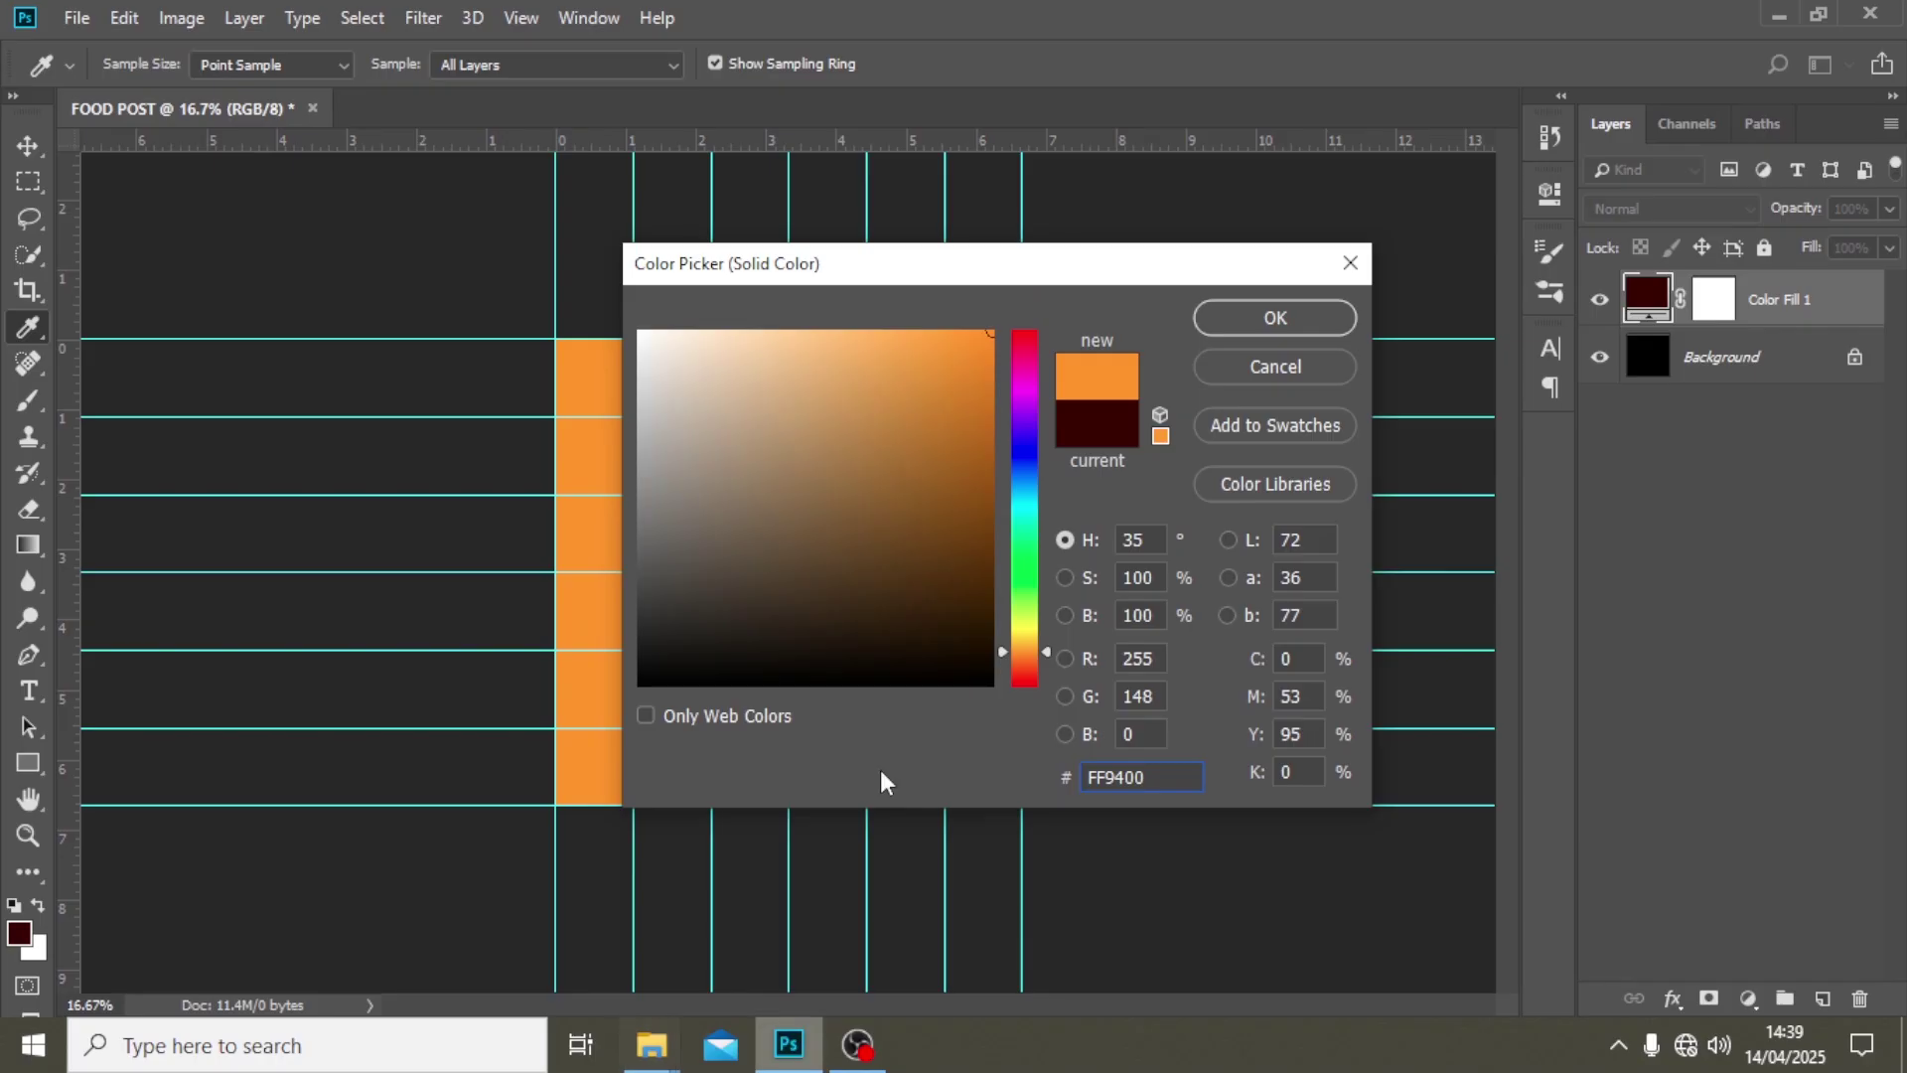
left_click(1281, 332)
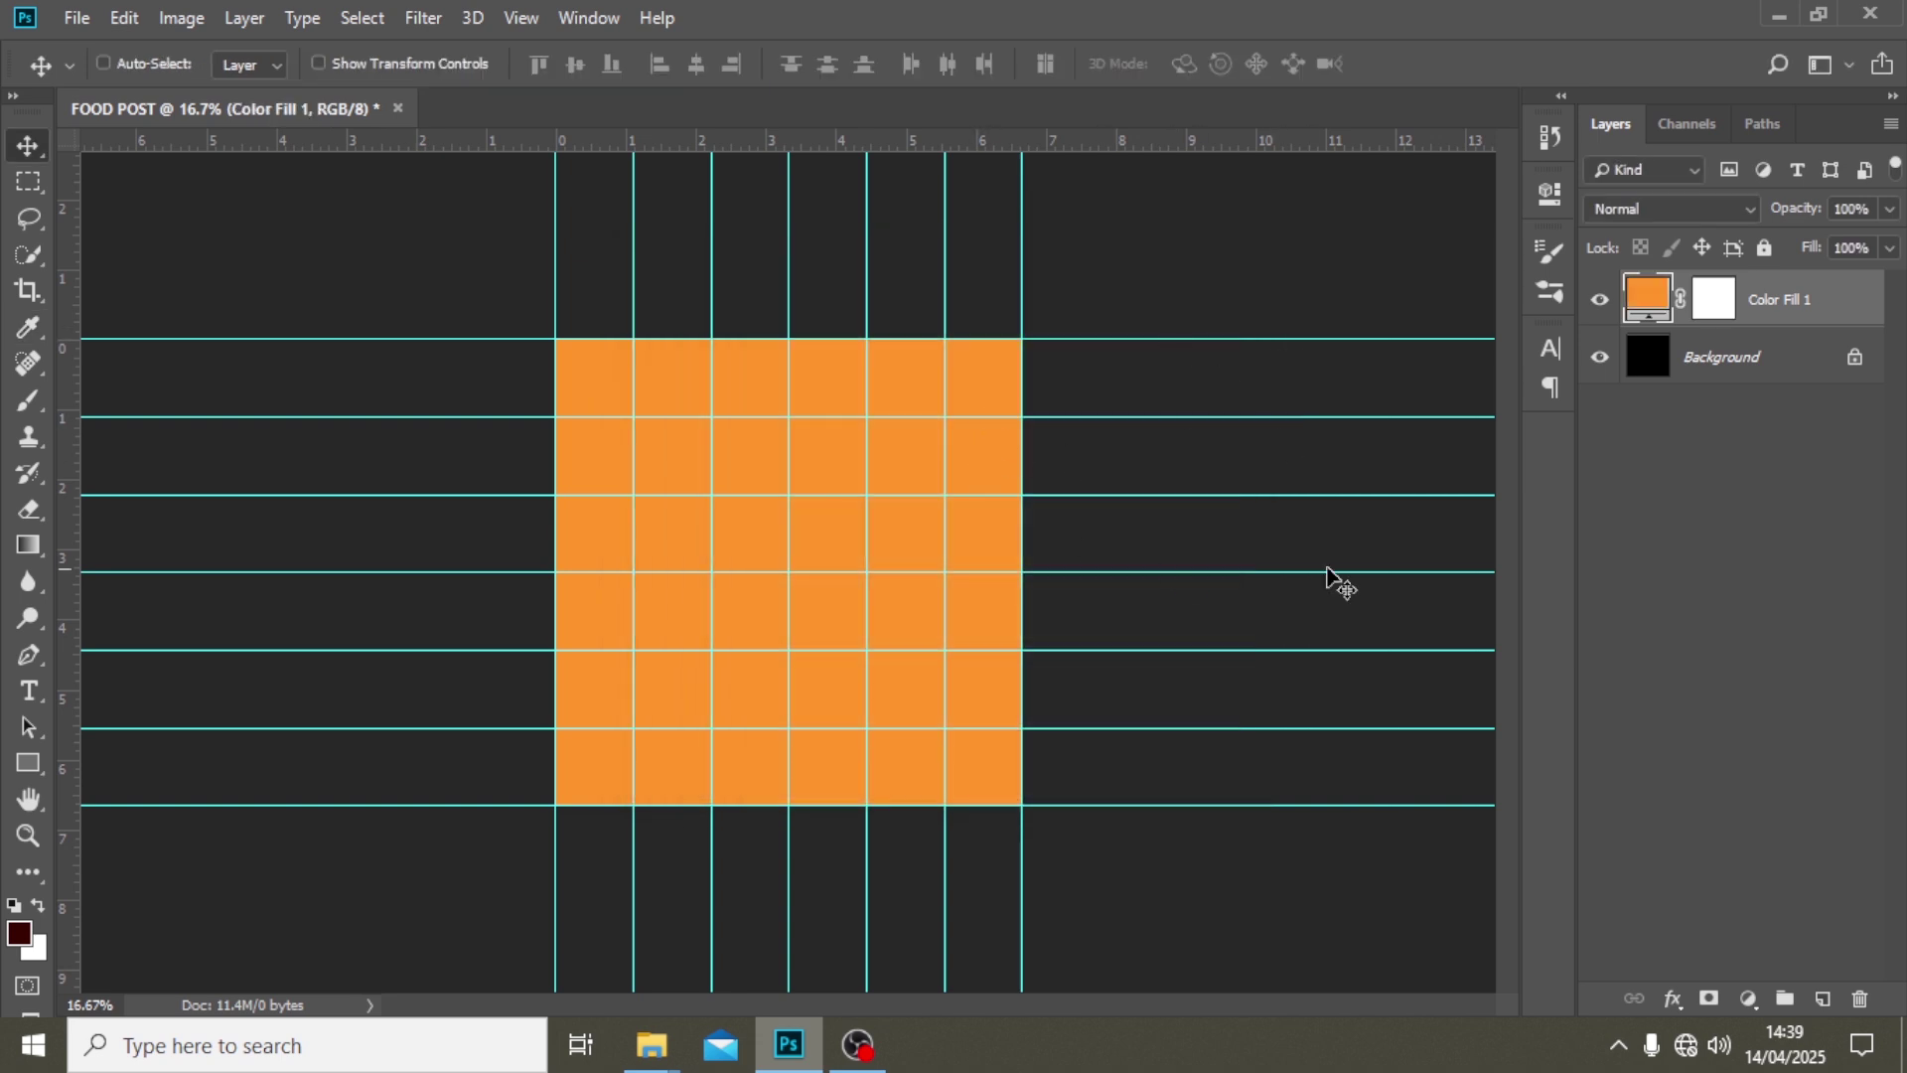
- Add a new empty layer above the colour fill and choose the Soft Round brush from General Brushes
left_click(1826, 996)
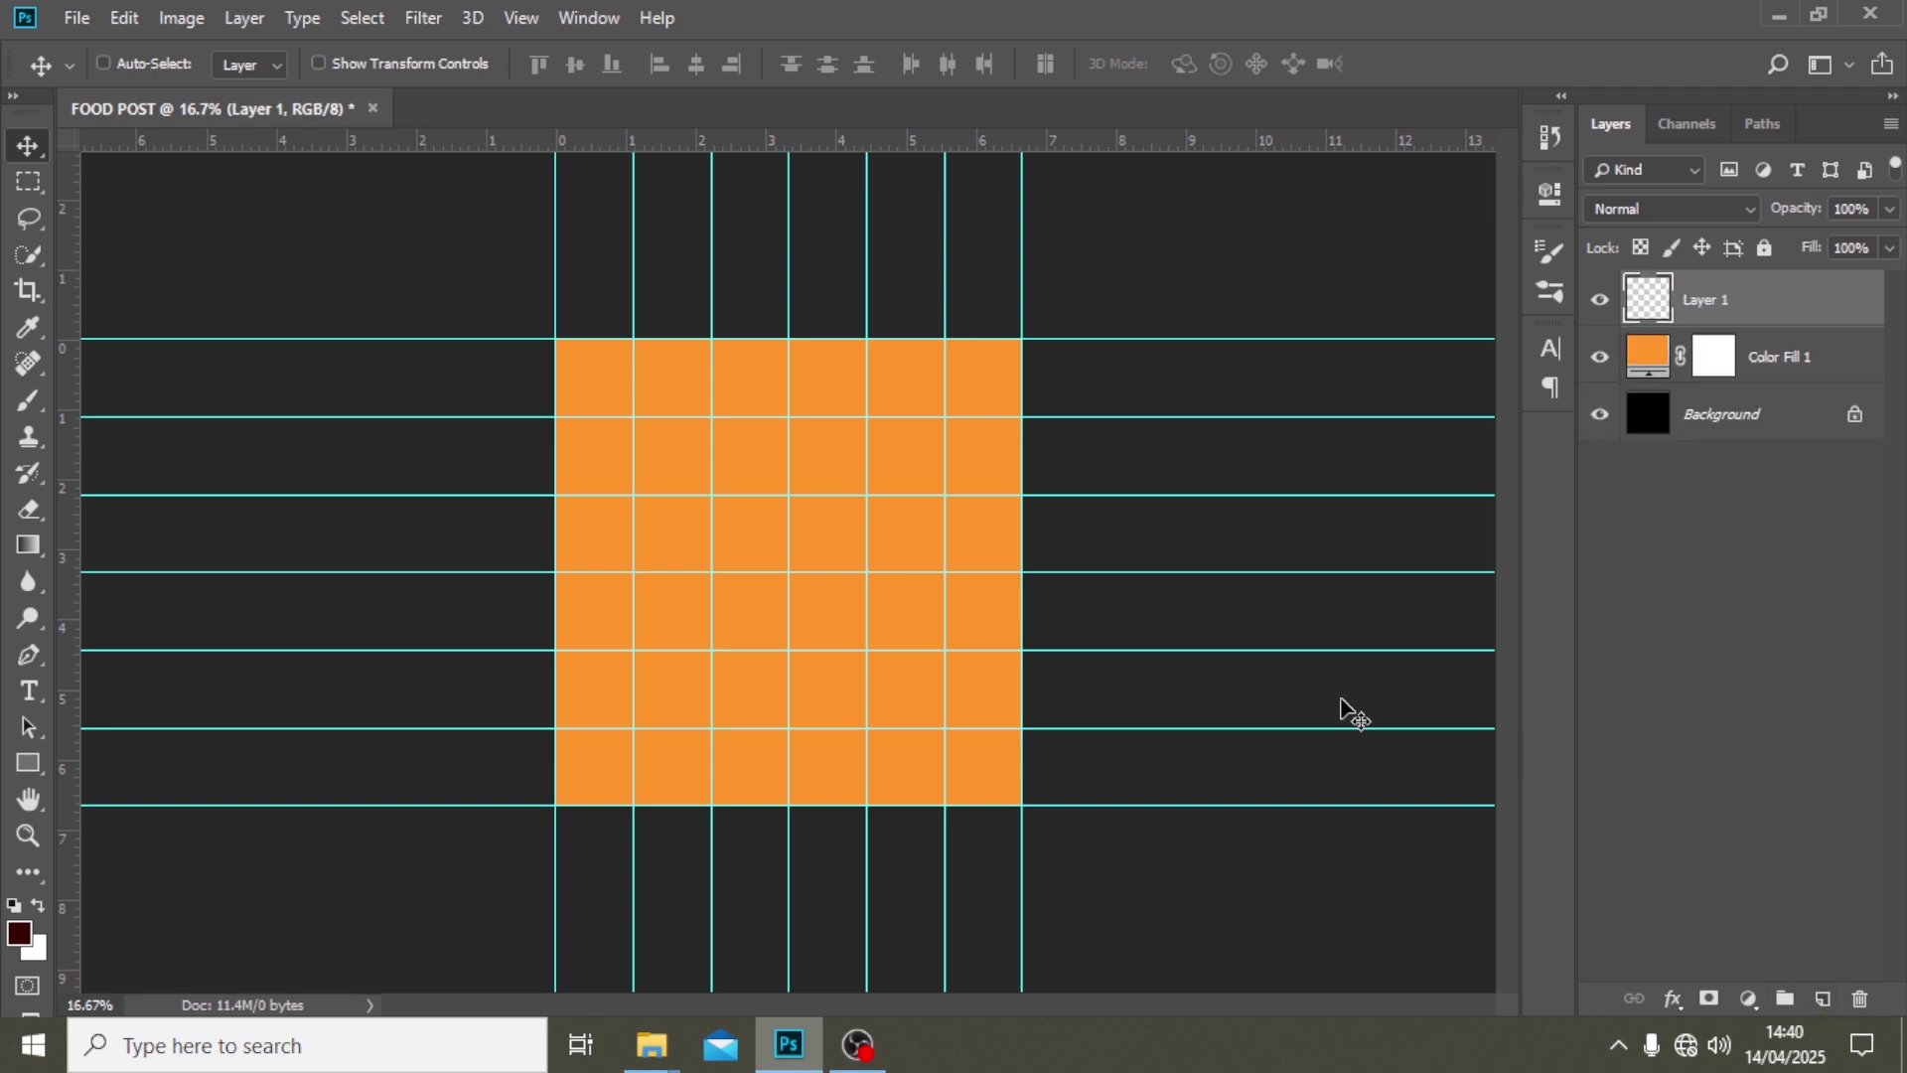
left_click(27, 401)
left_click(148, 67)
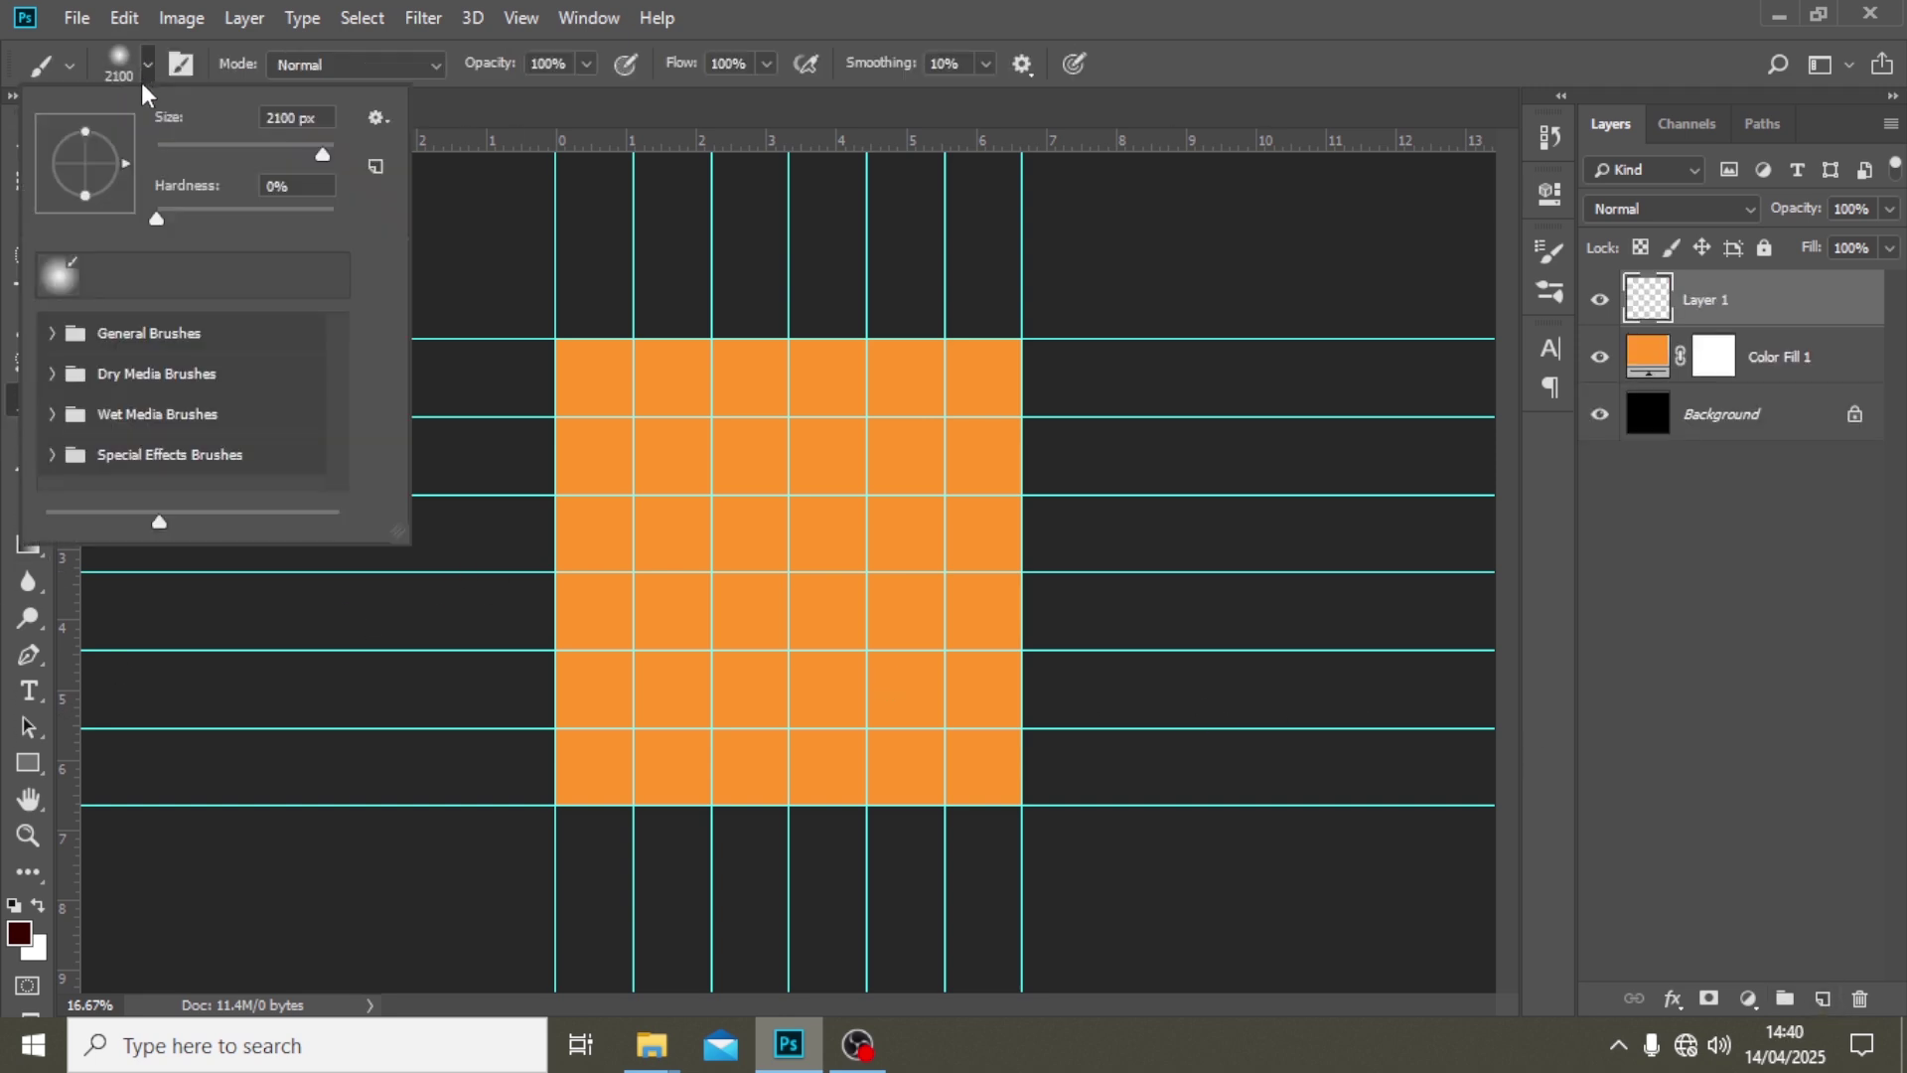
left_click(52, 334)
left_click(117, 407)
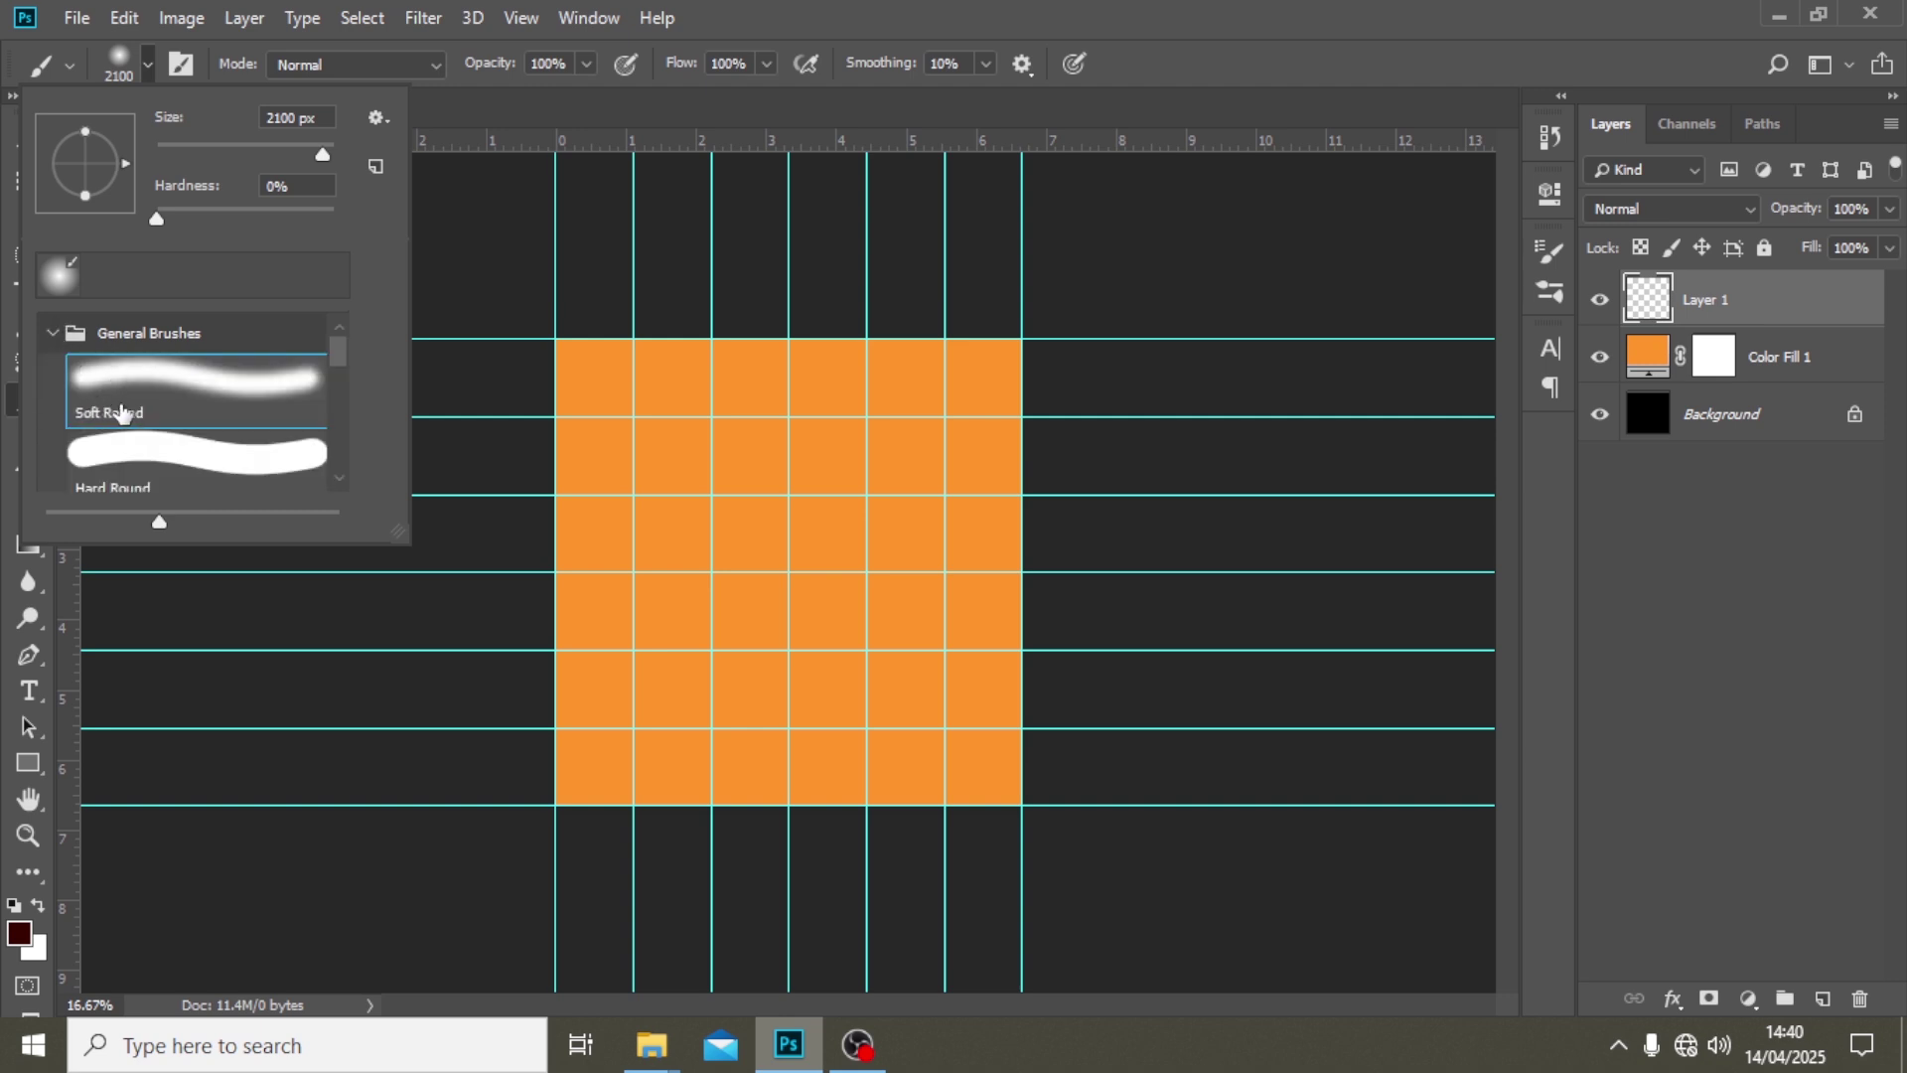
left_click(899, 12)
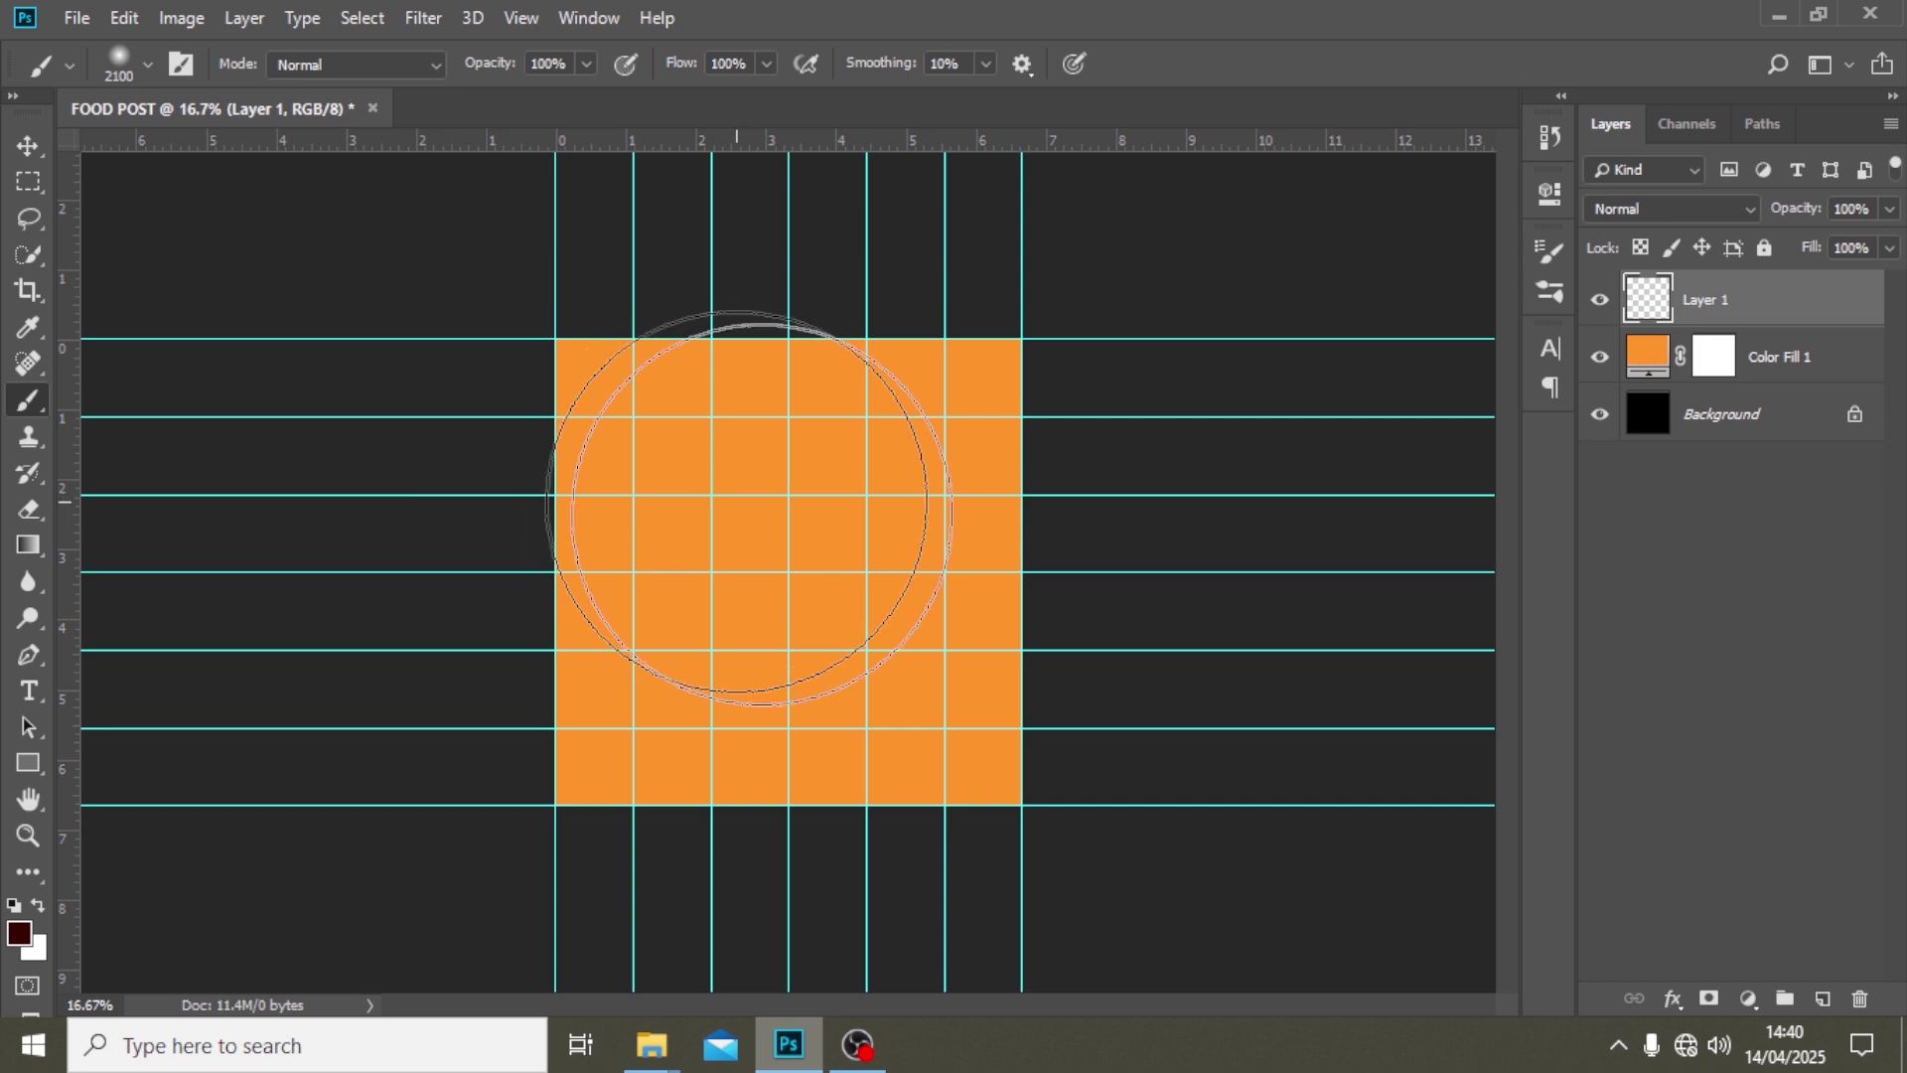
- Reduce the brush size to 1100 px and paint a soft orange spot near the centre of the new layer
key("bracketleft")
key("bracketleft")
key("bracketleft")
key("bracketleft")
key("bracketleft")
key("bracketleft")
key("bracketleft")
key("bracketleft")
key("bracketleft")
key("bracketleft")
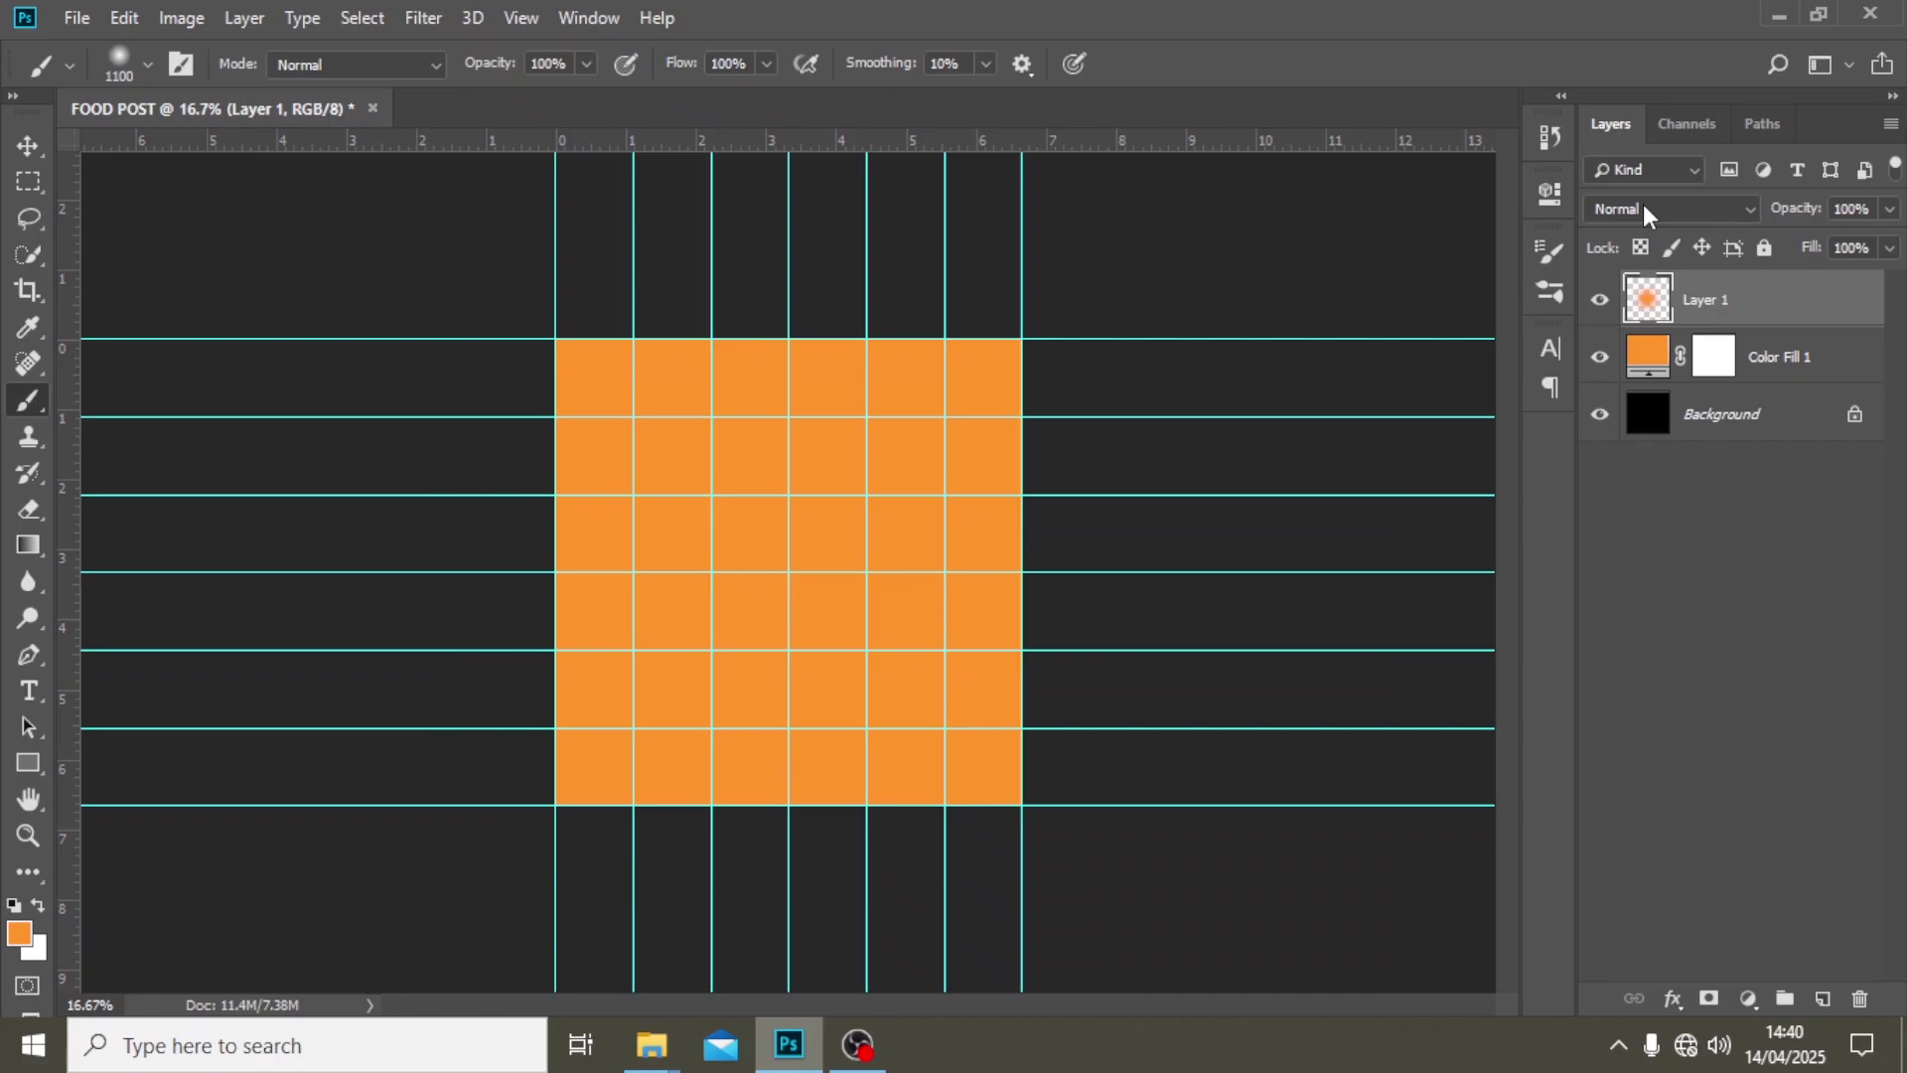
- Set the painted spot layer's blend mode to Linear Dodge (Add) and its opacity to 65%
left_click(1643, 206)
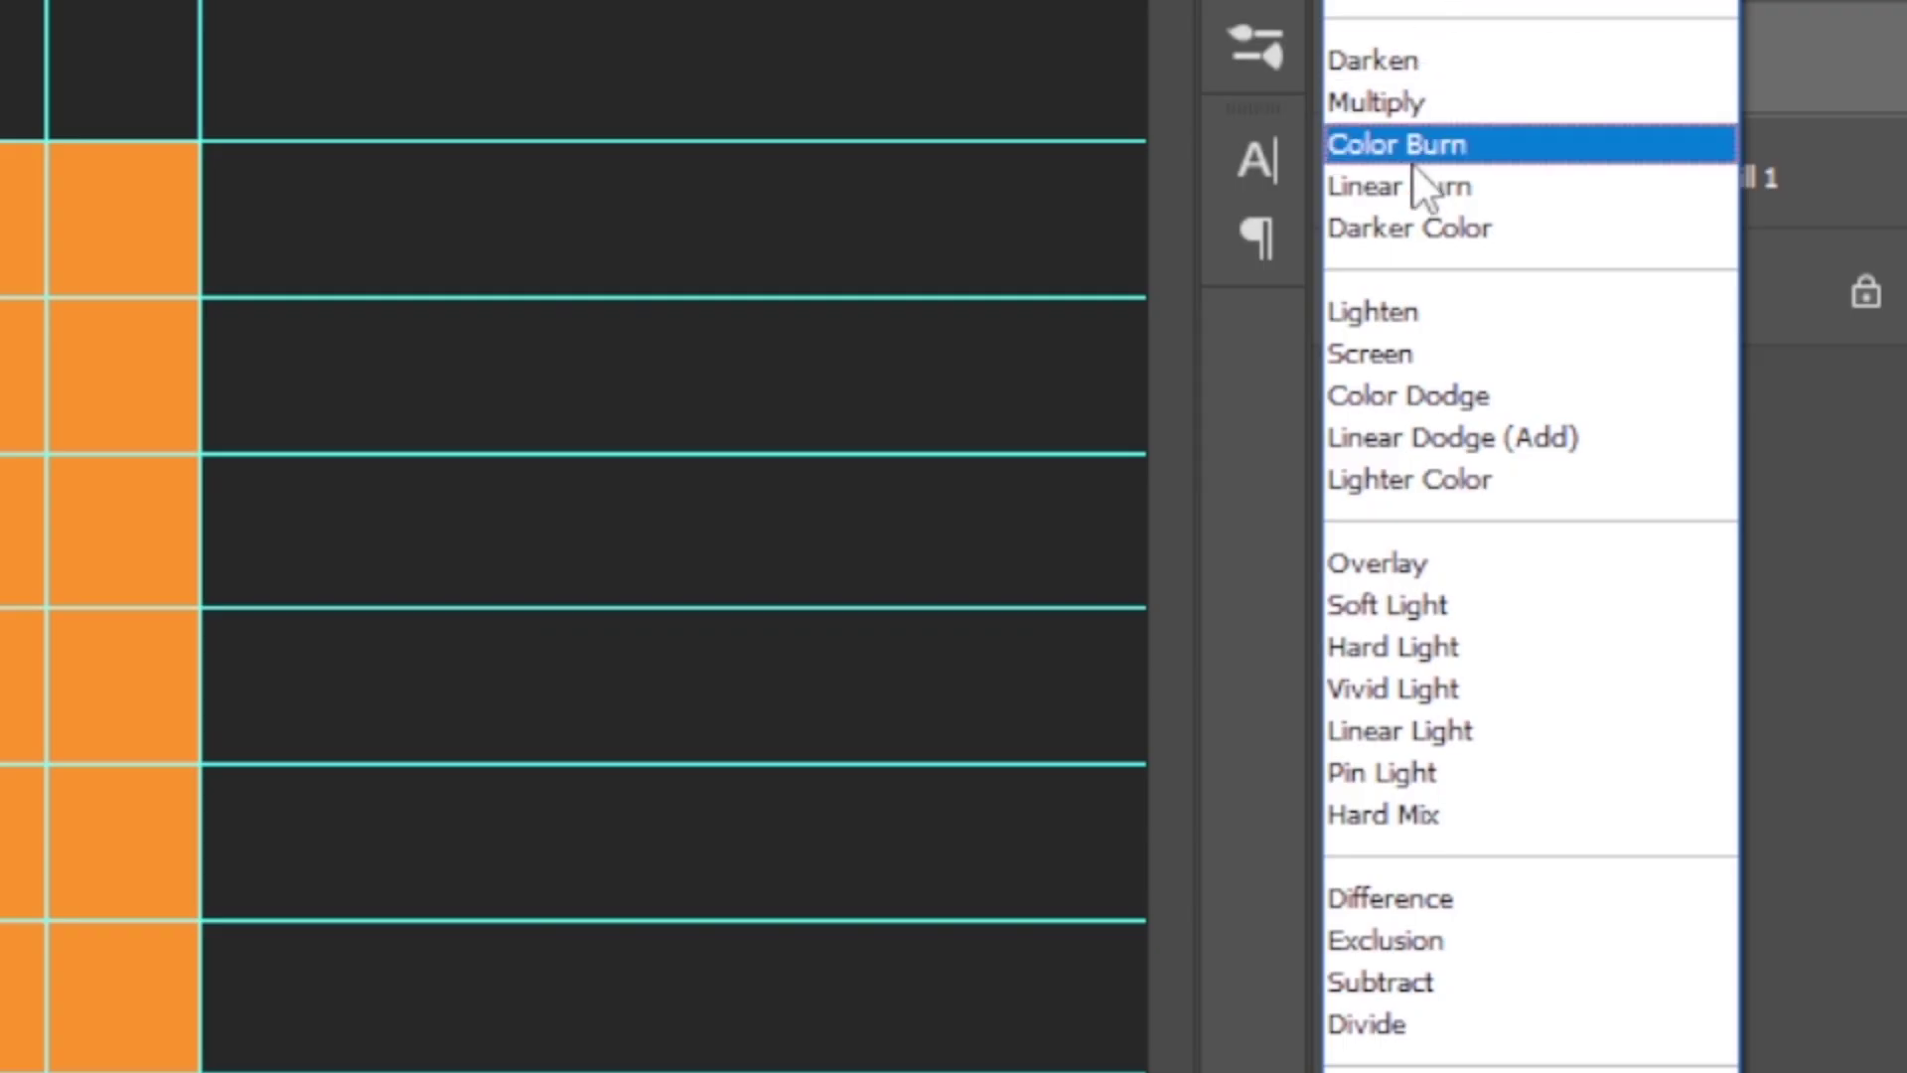
left_click(1436, 437)
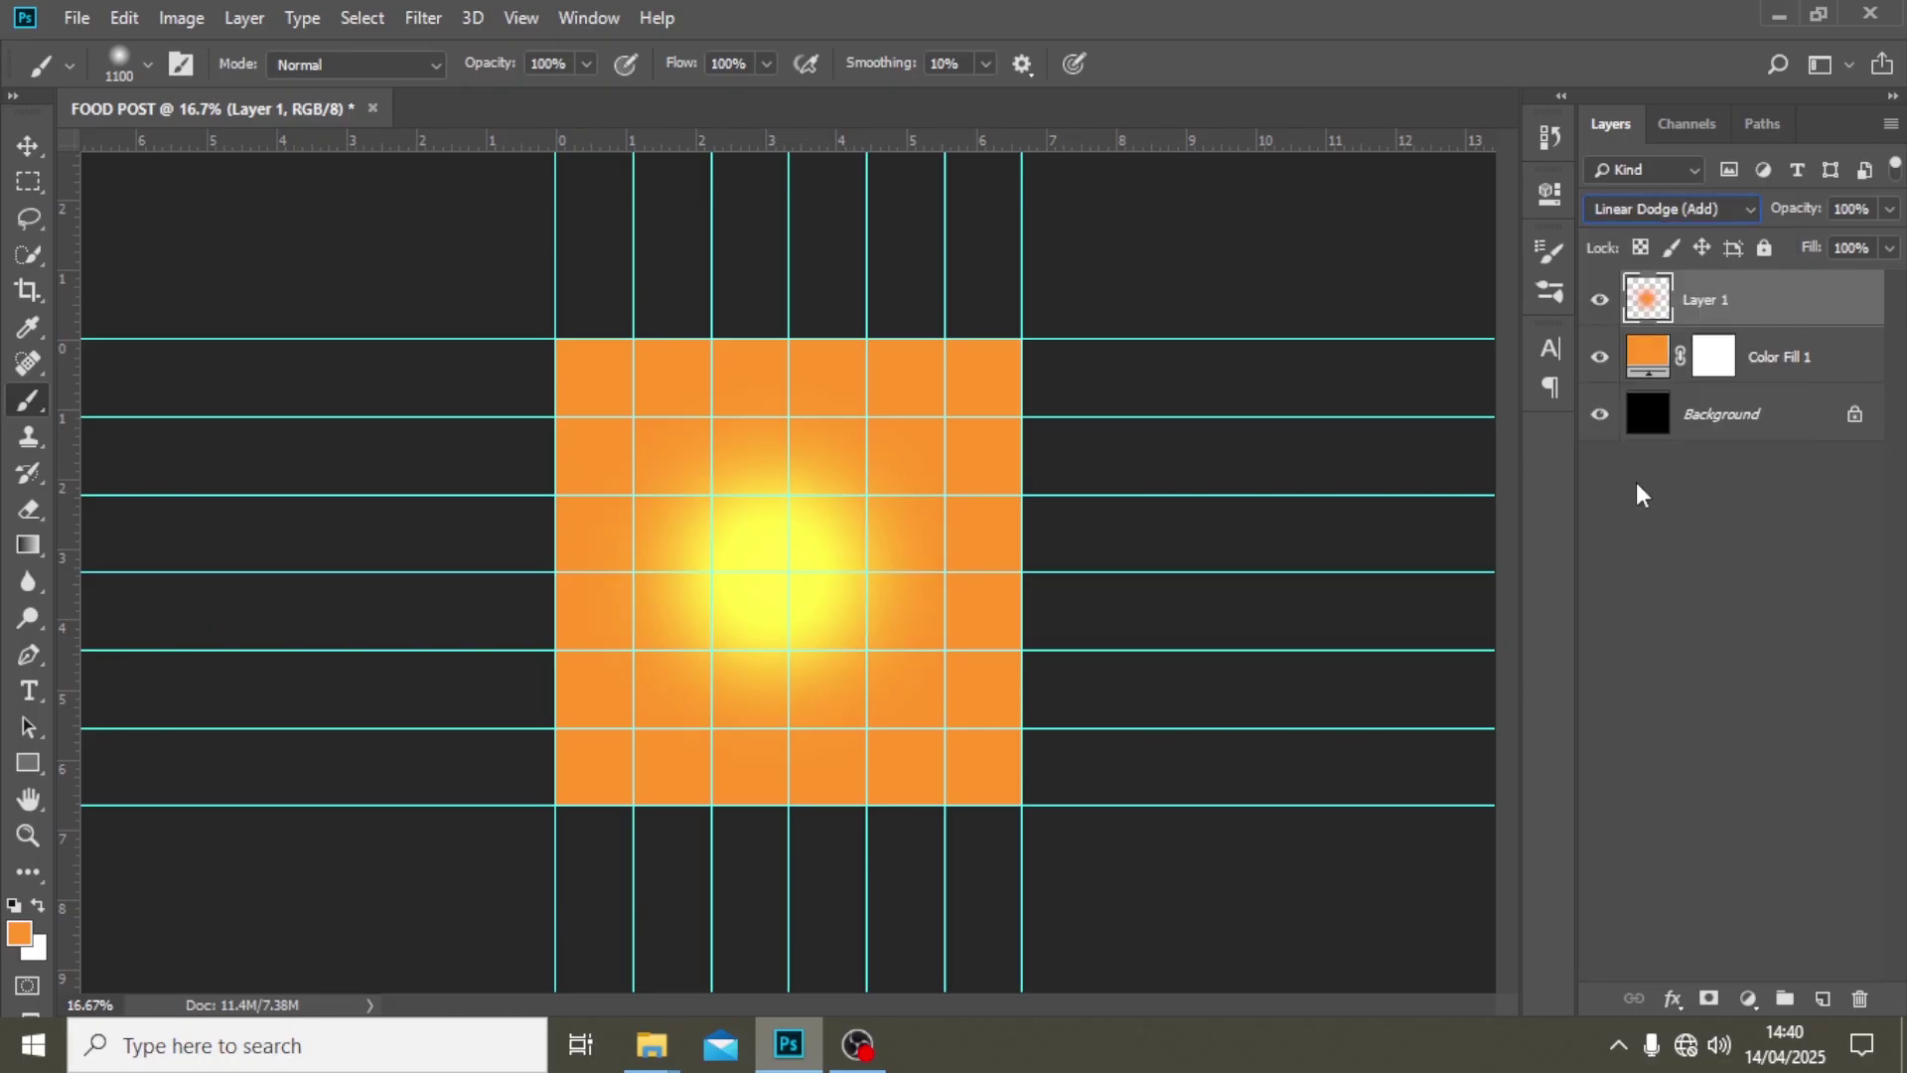
left_click(1871, 209)
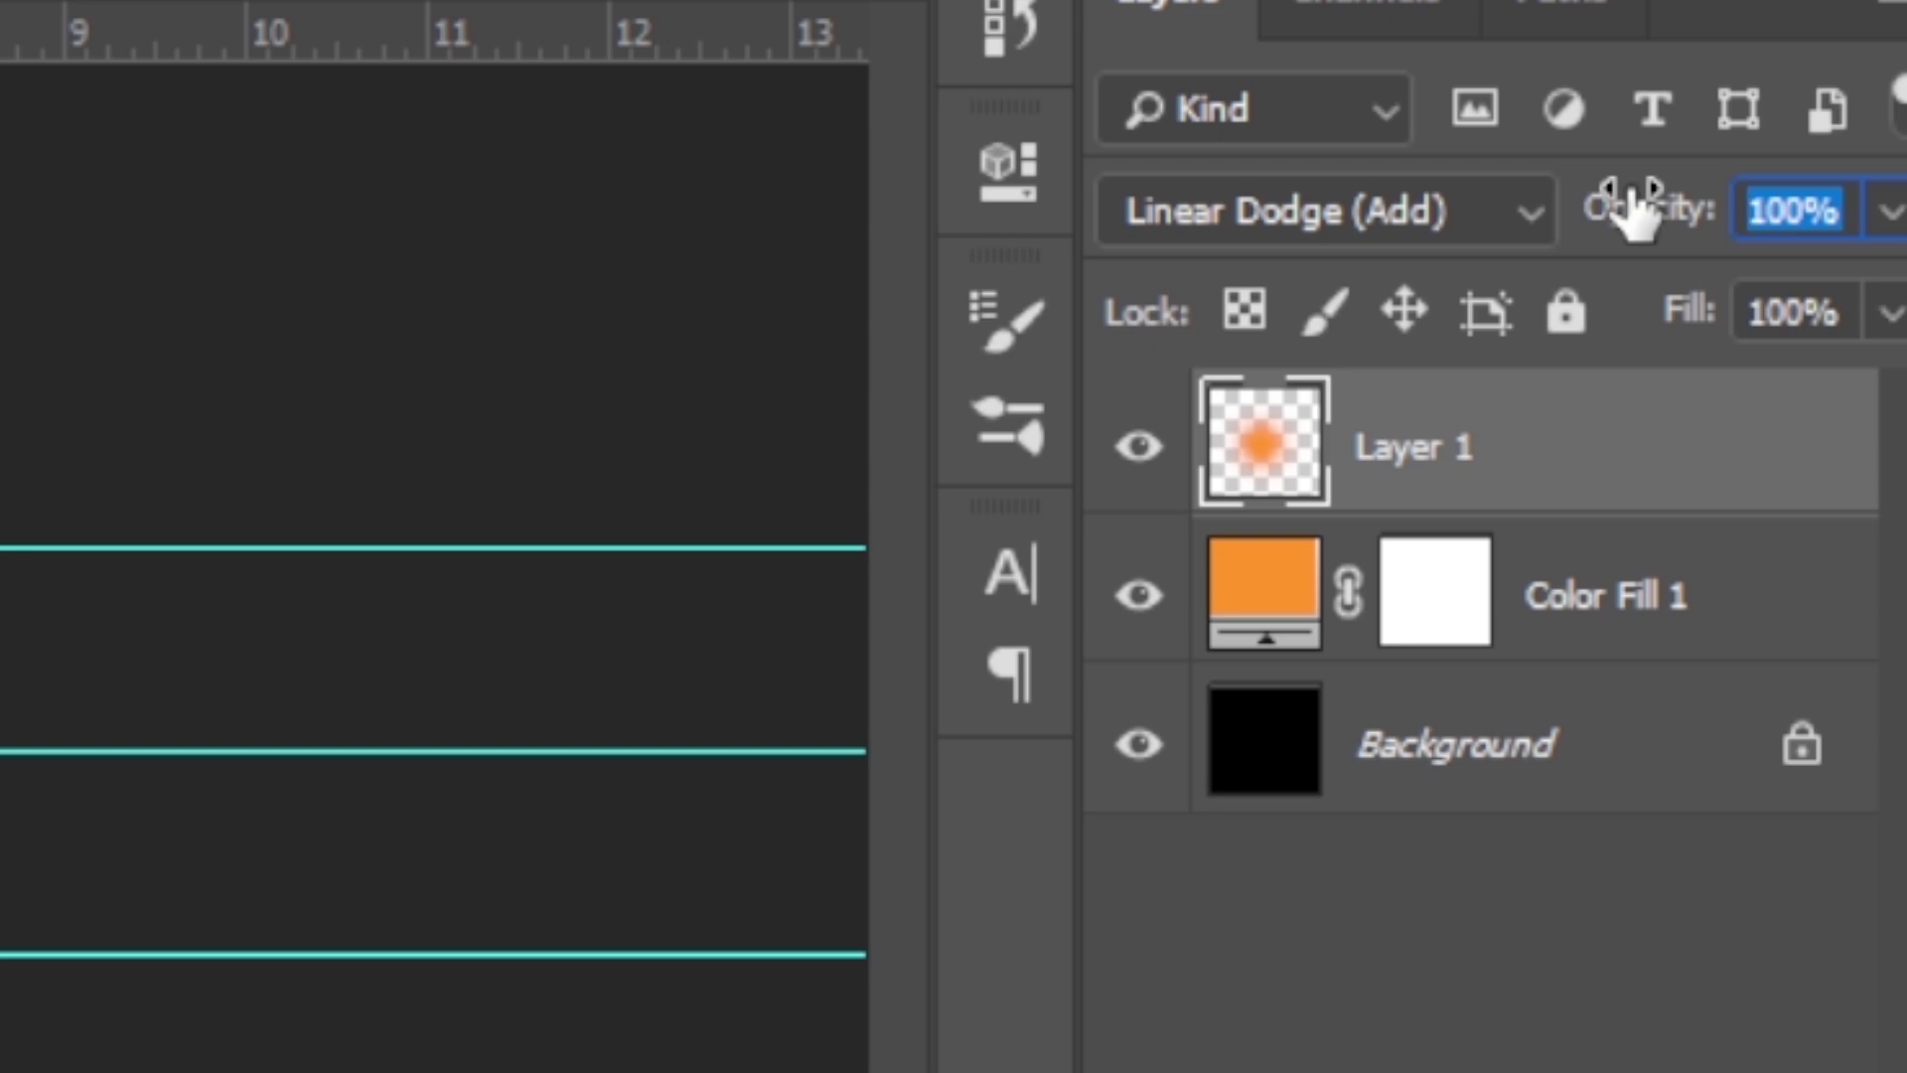
type("65")
key("Return")
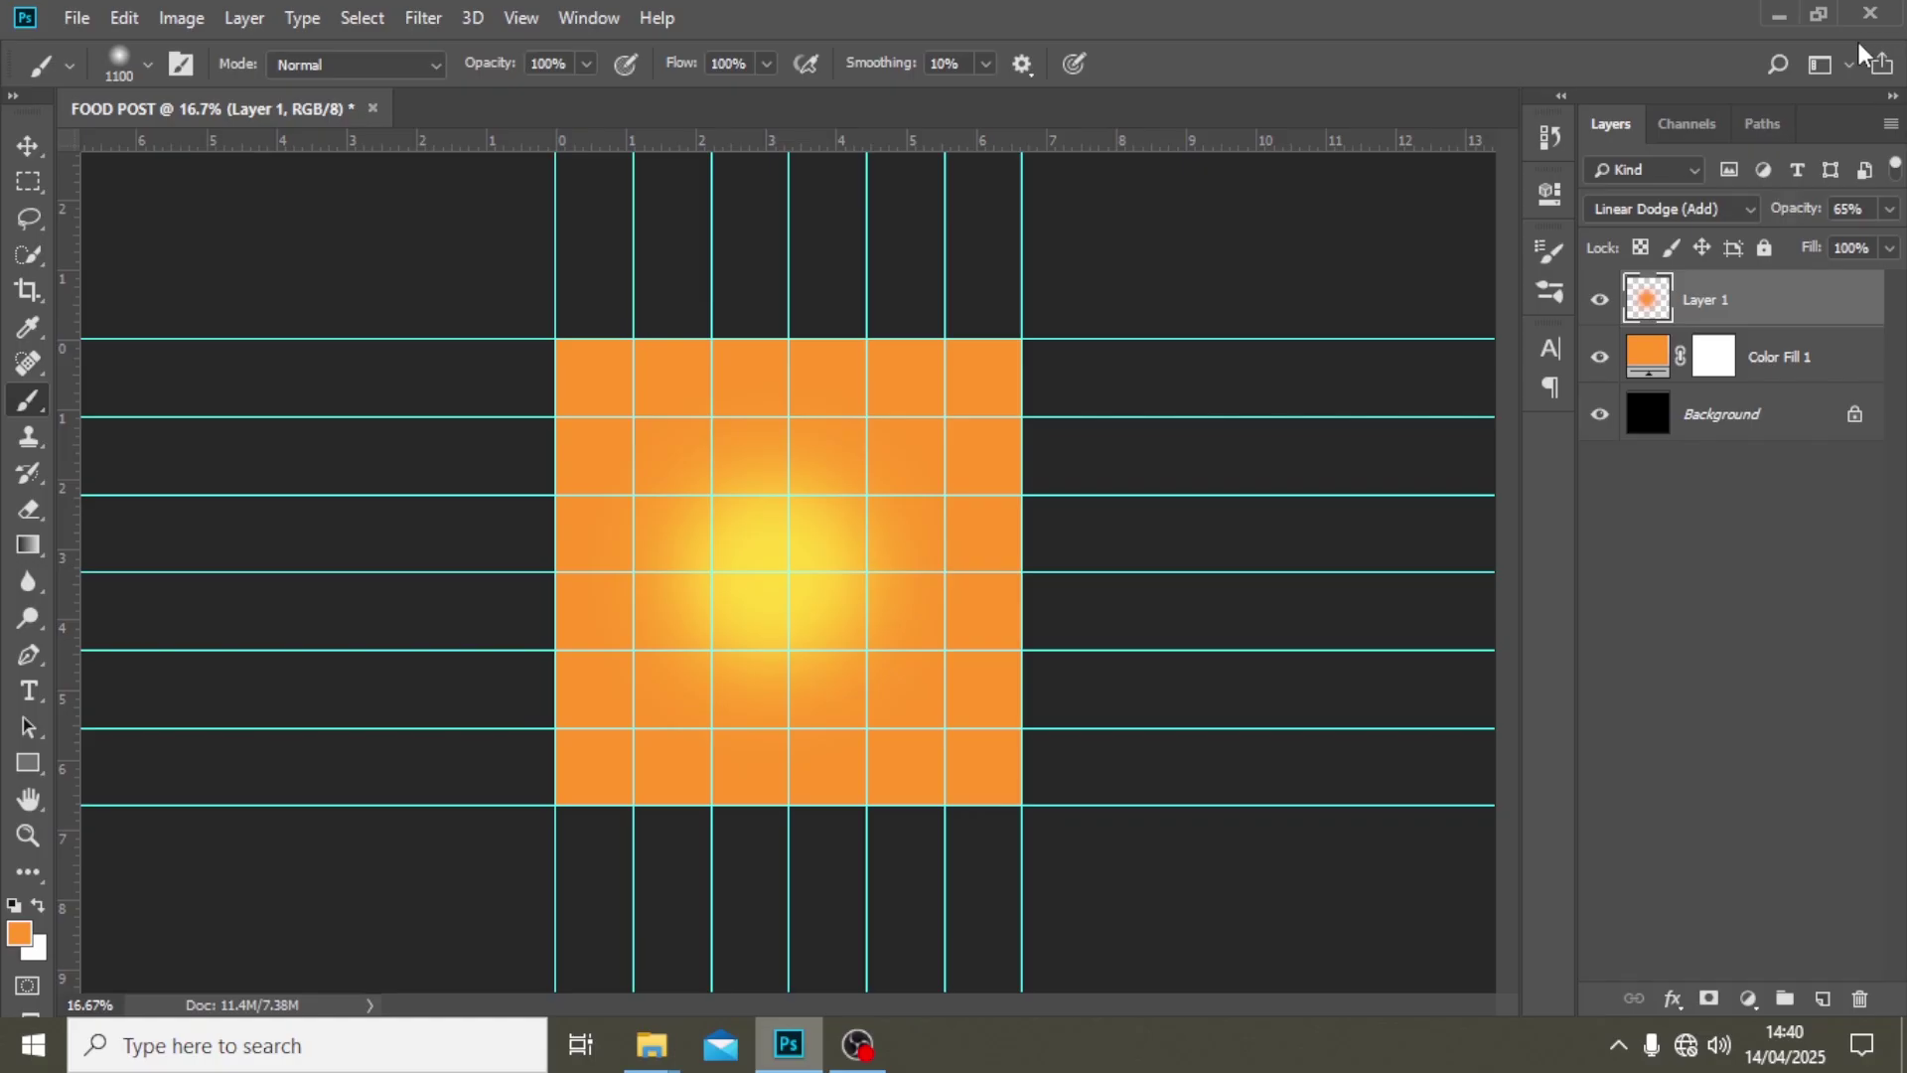
- Scale the glow layer to about 130% and centre it horizontally, slightly below the middle of the canvas
key("ctrl+t")
left_click_drag(980, 776, 1043, 834)
left_click_drag(856, 528, 873, 574)
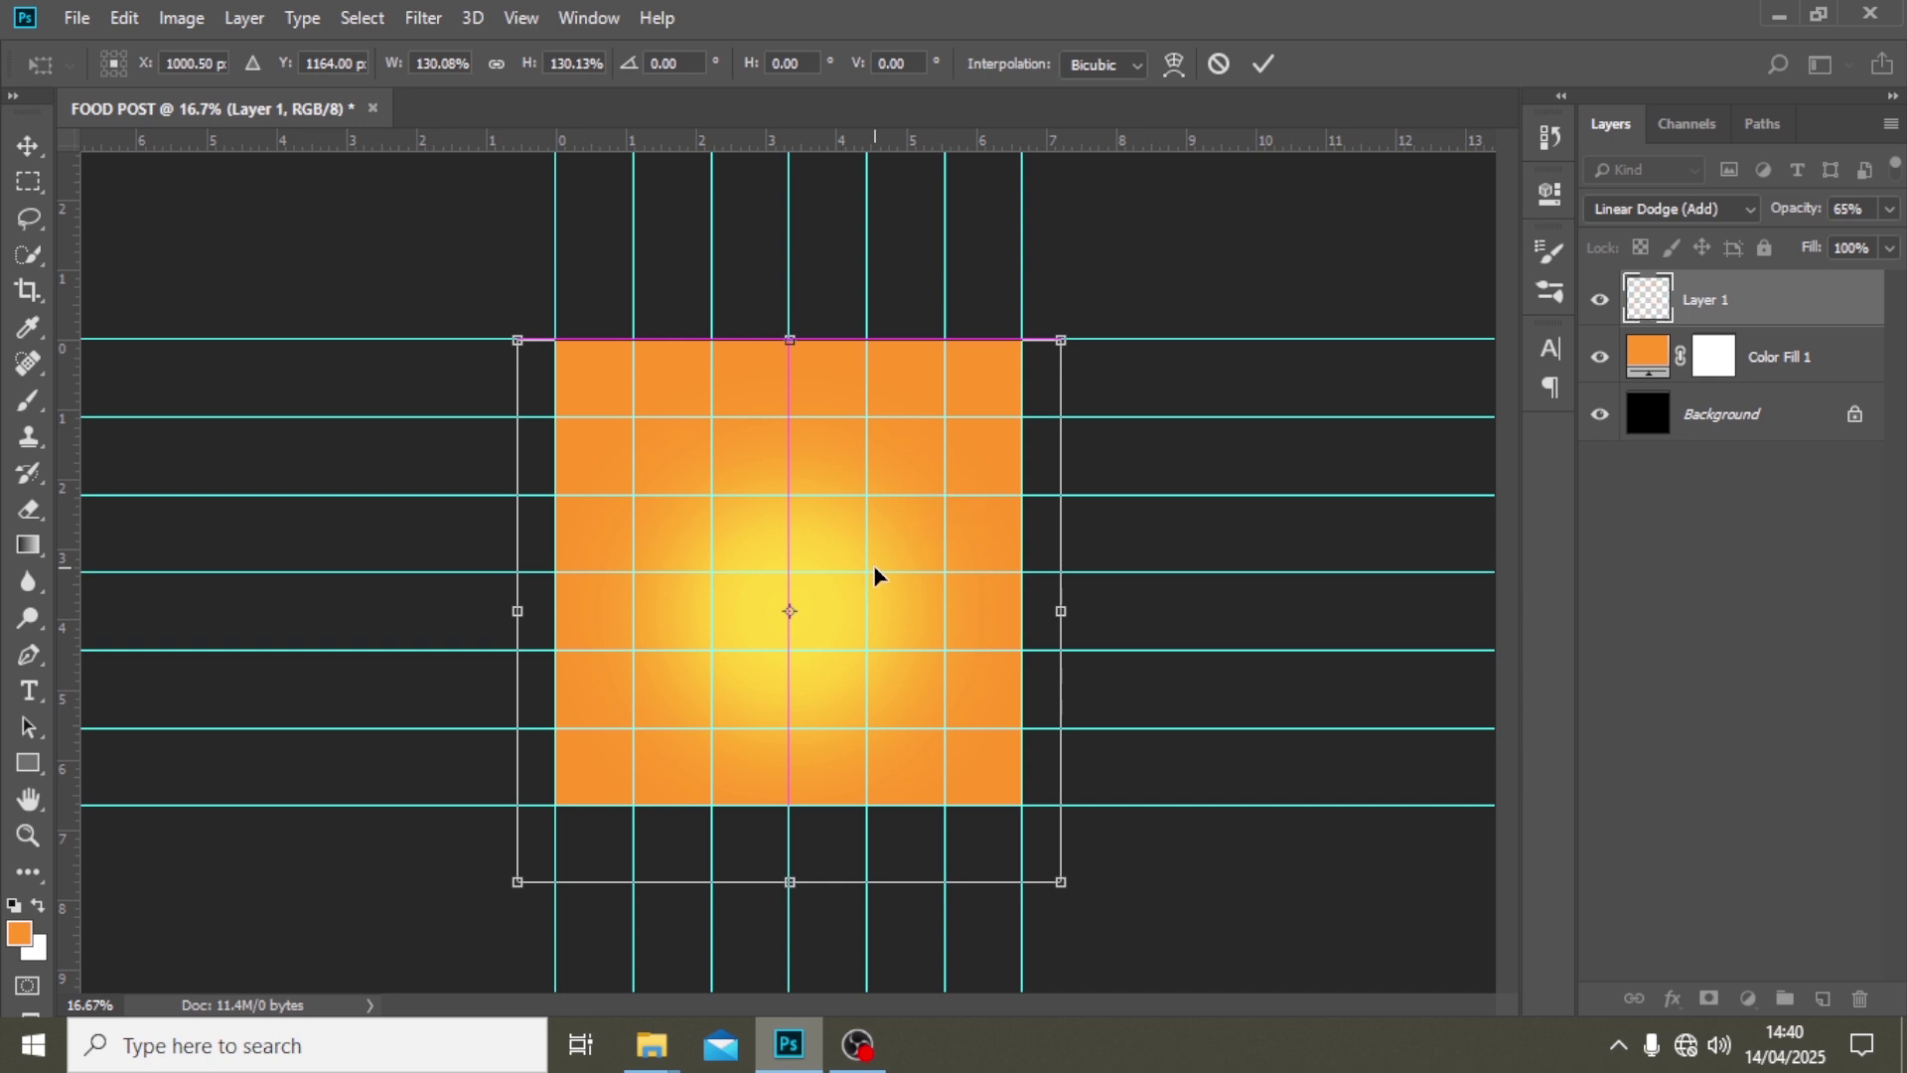
key("b")
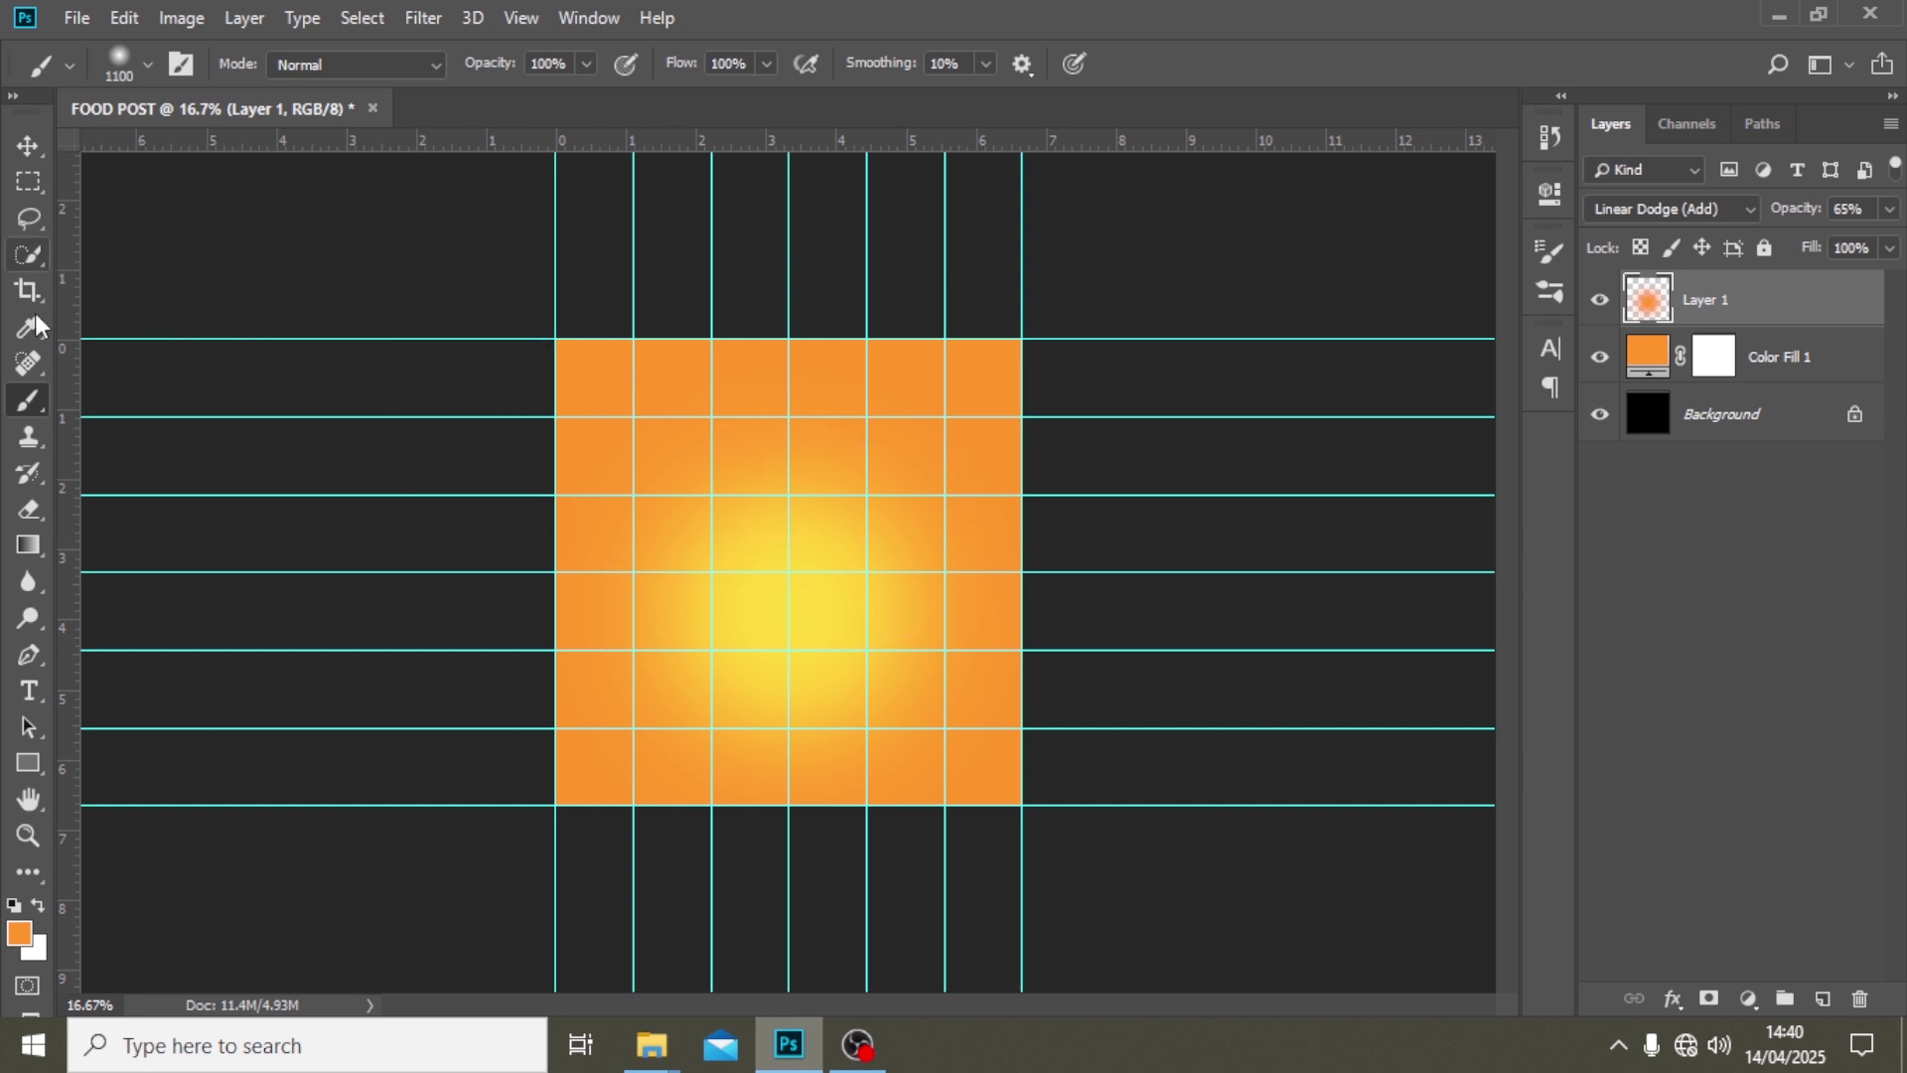
- Add a text layer reading BURGER in the upper middle of the canvas, correcting its spelling
left_click(745, 463)
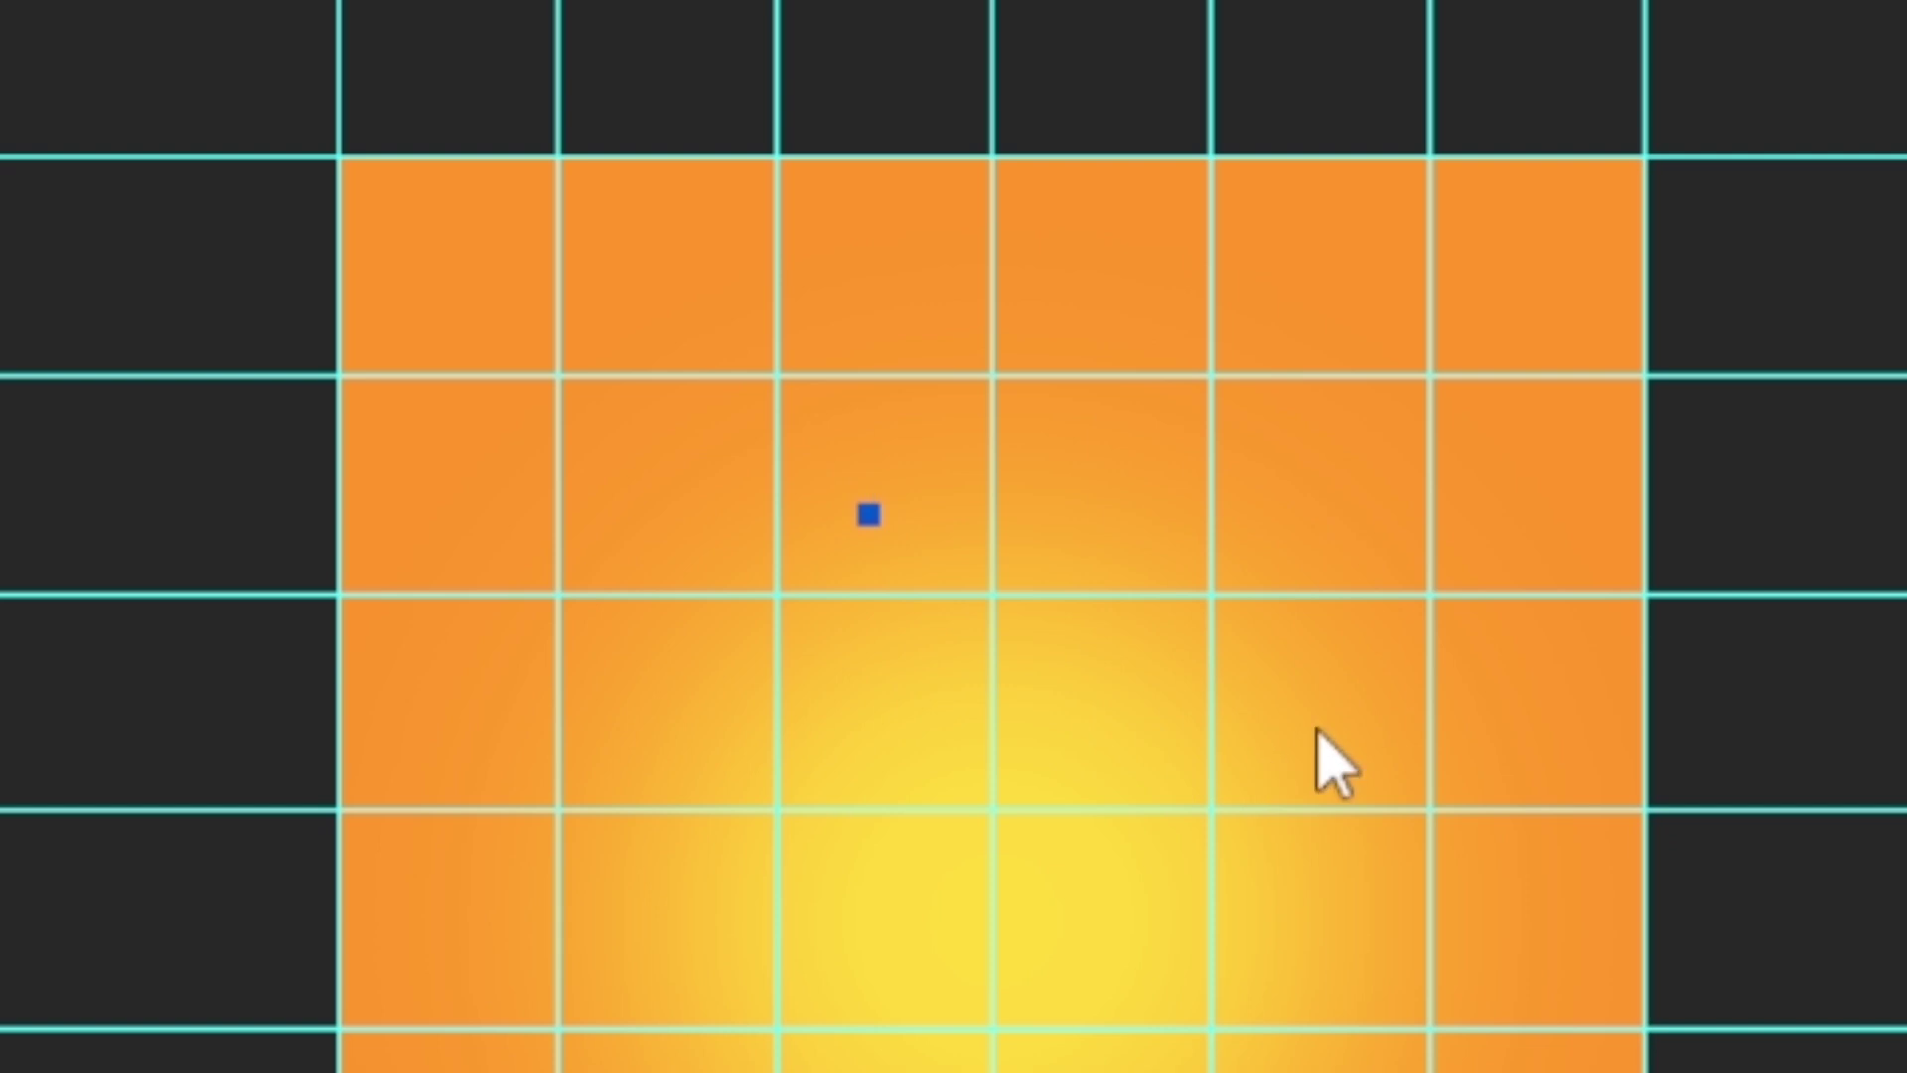
type("BURGER")
key("ctrl+Return")
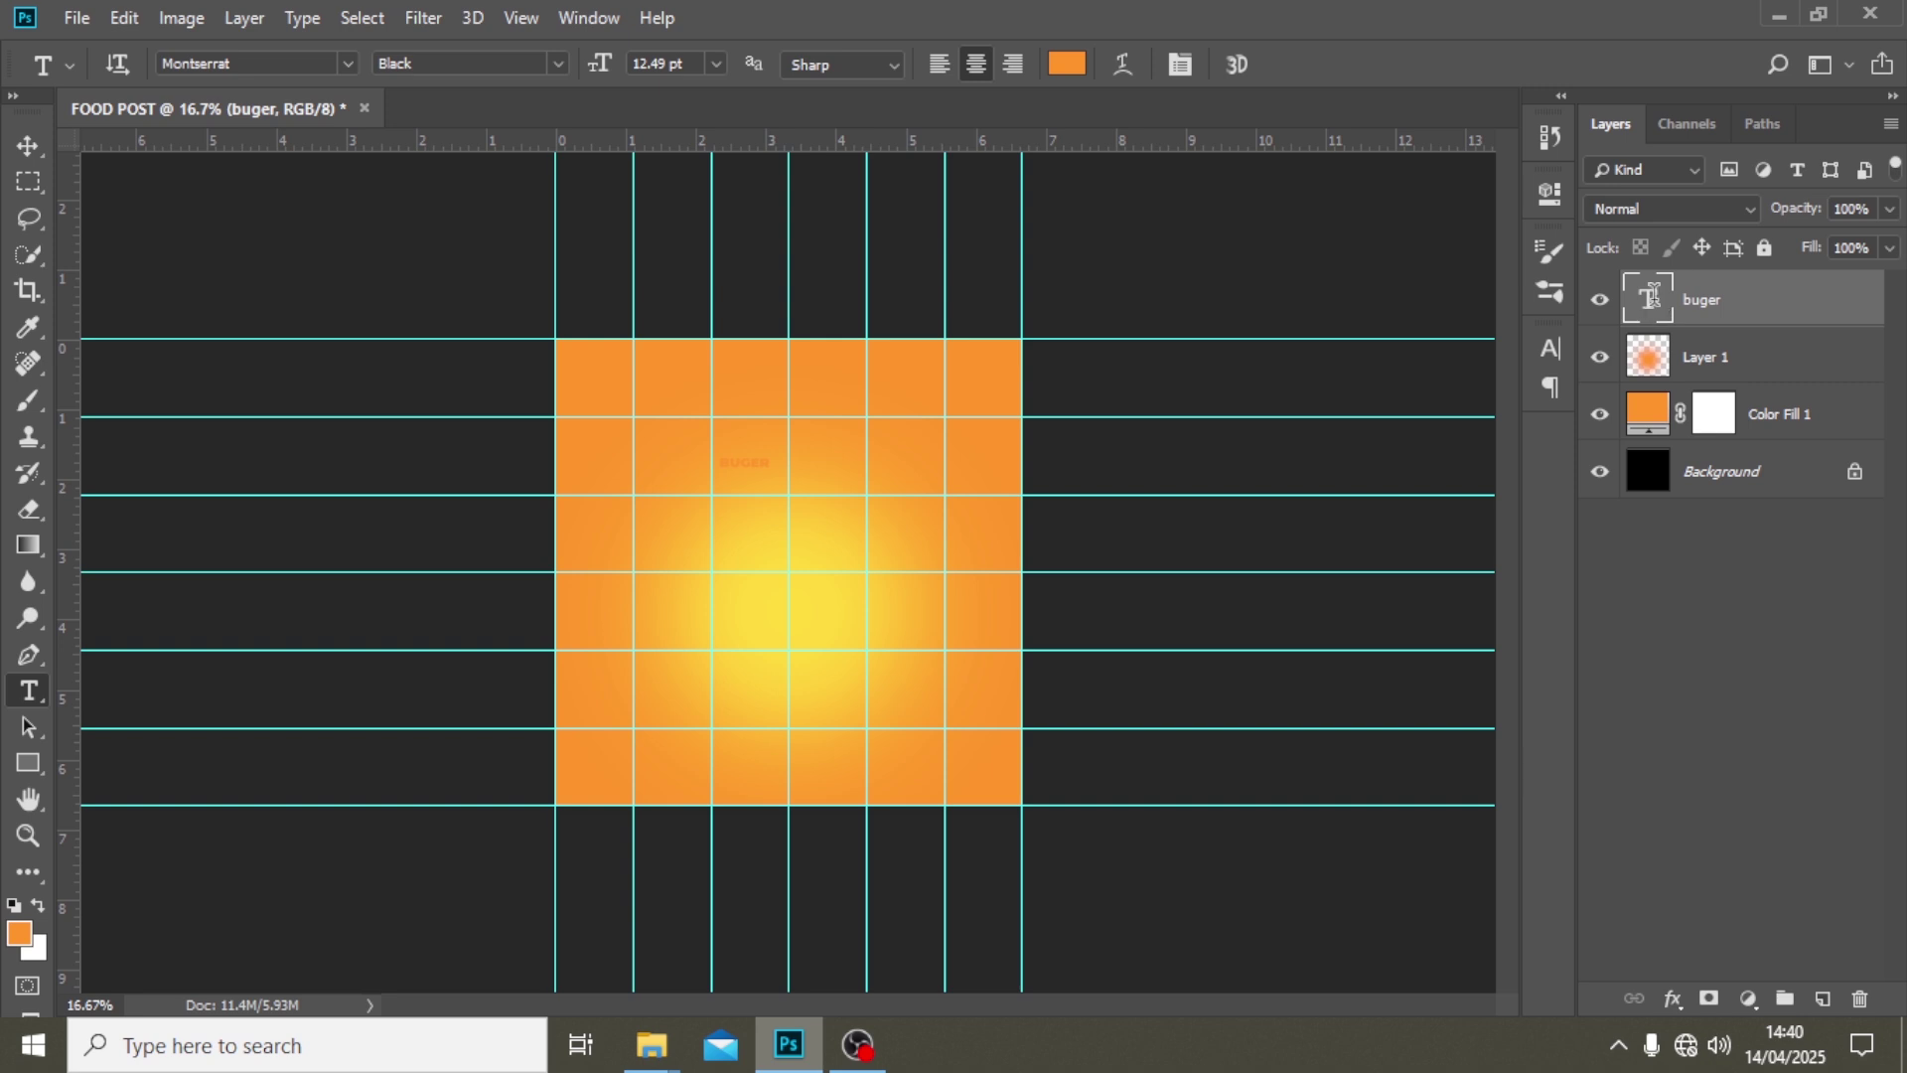
double_click(1650, 305)
key("BackSpace")
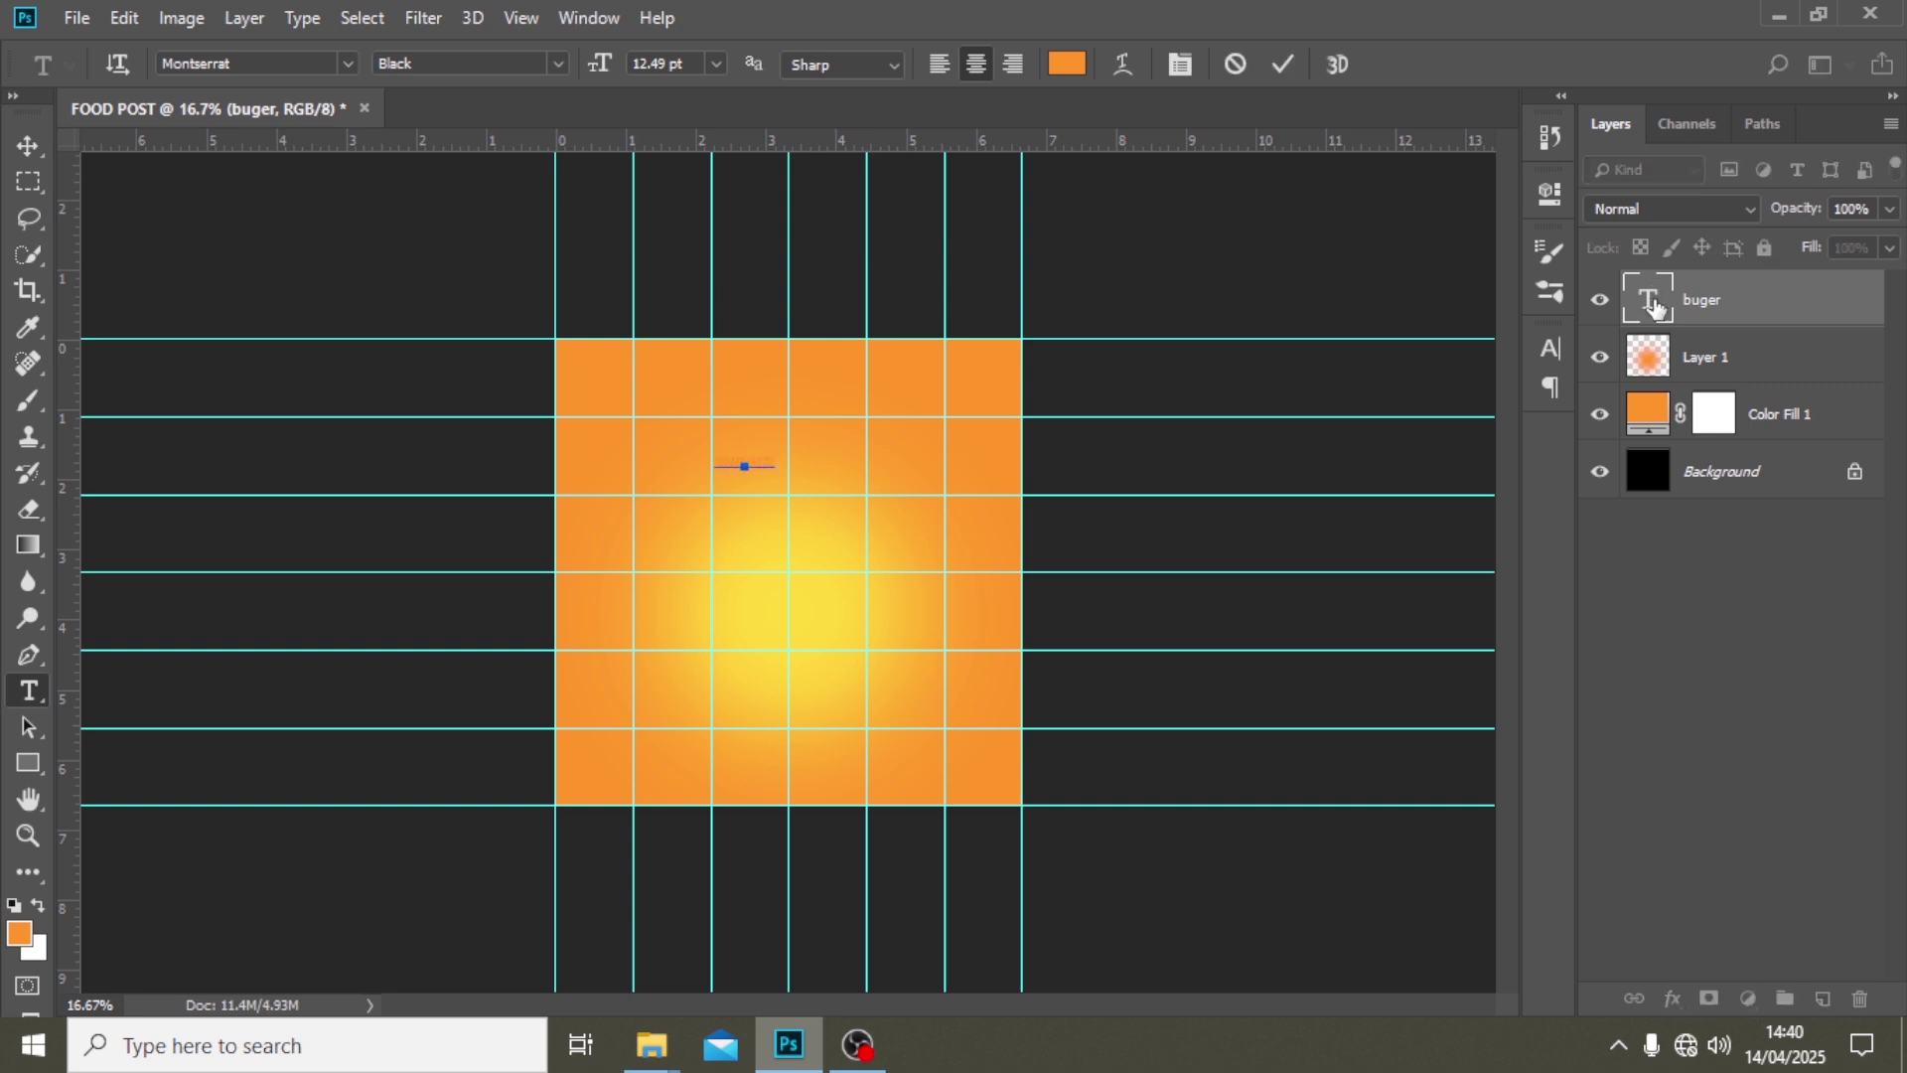
type("BURGER")
key("ctrl+Return")
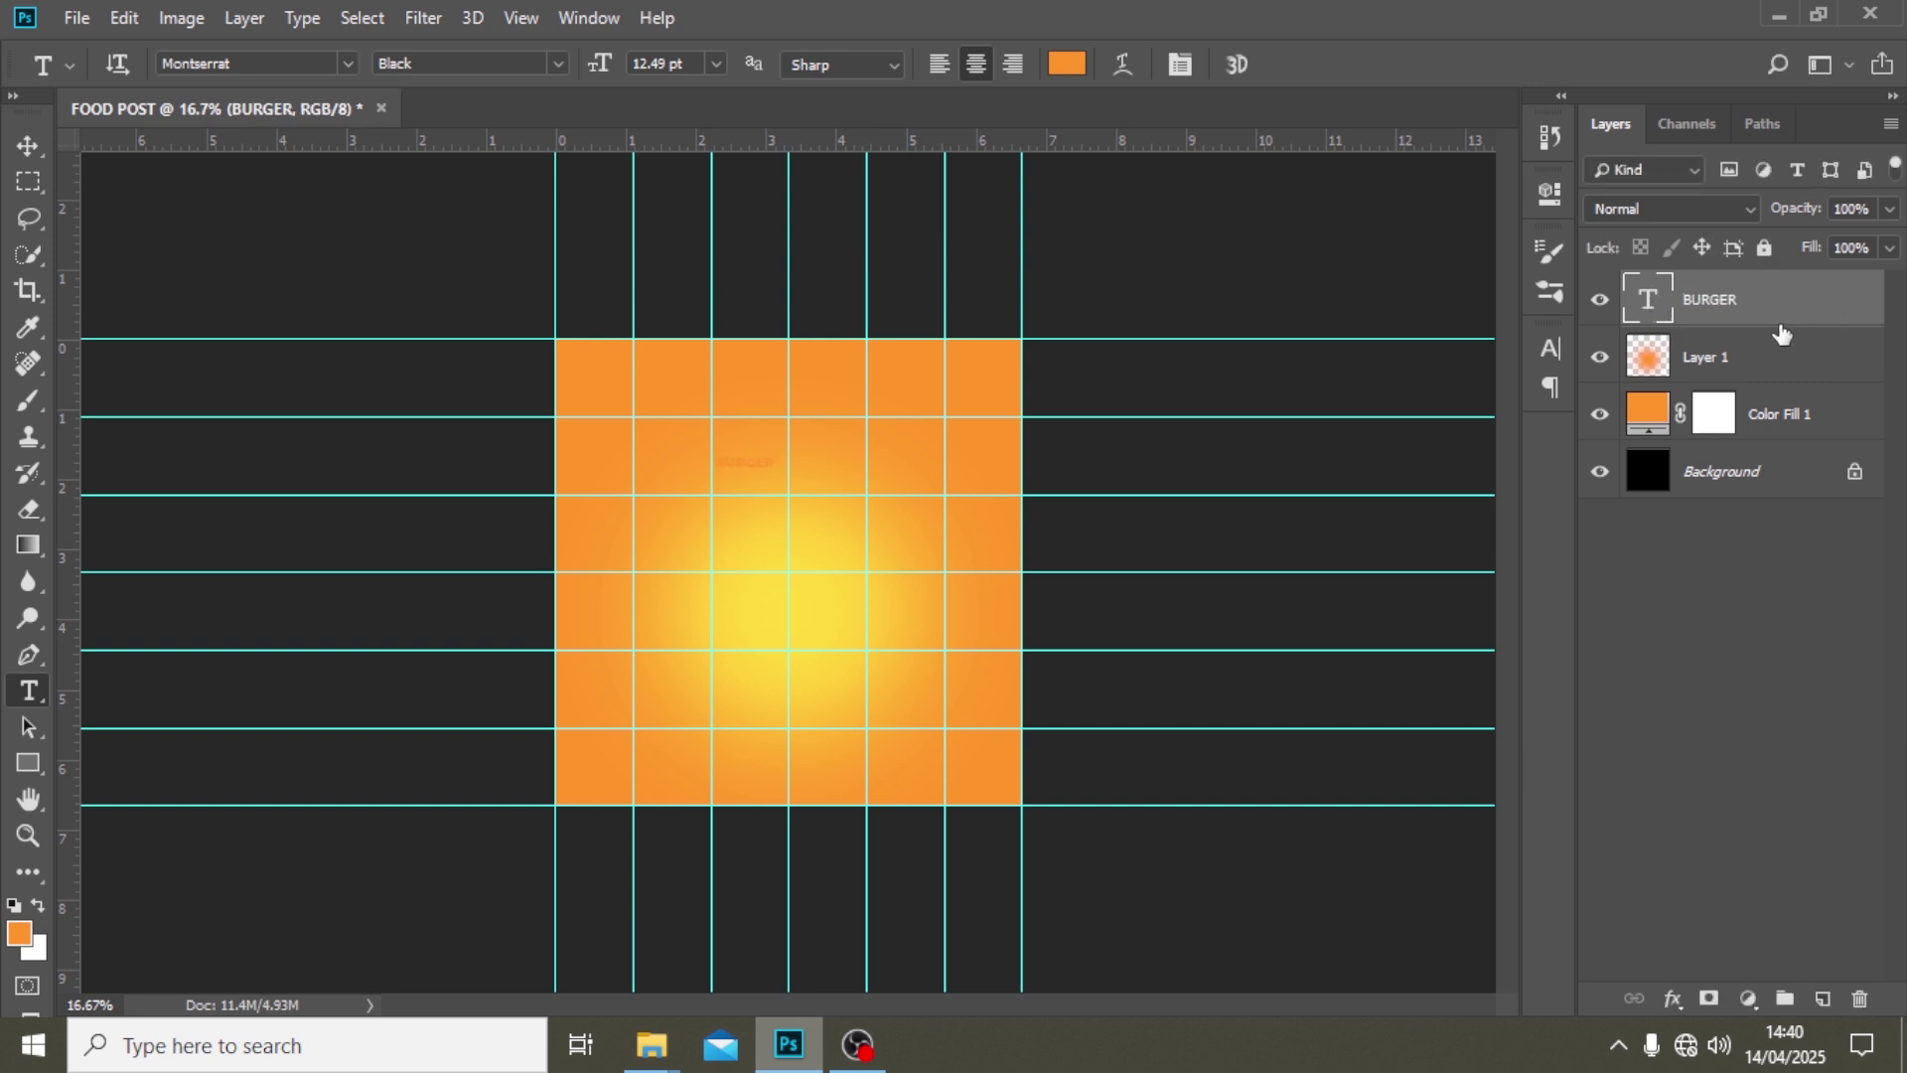
- Set the BURGER title's text colour to white (ffffff)
left_click(1551, 350)
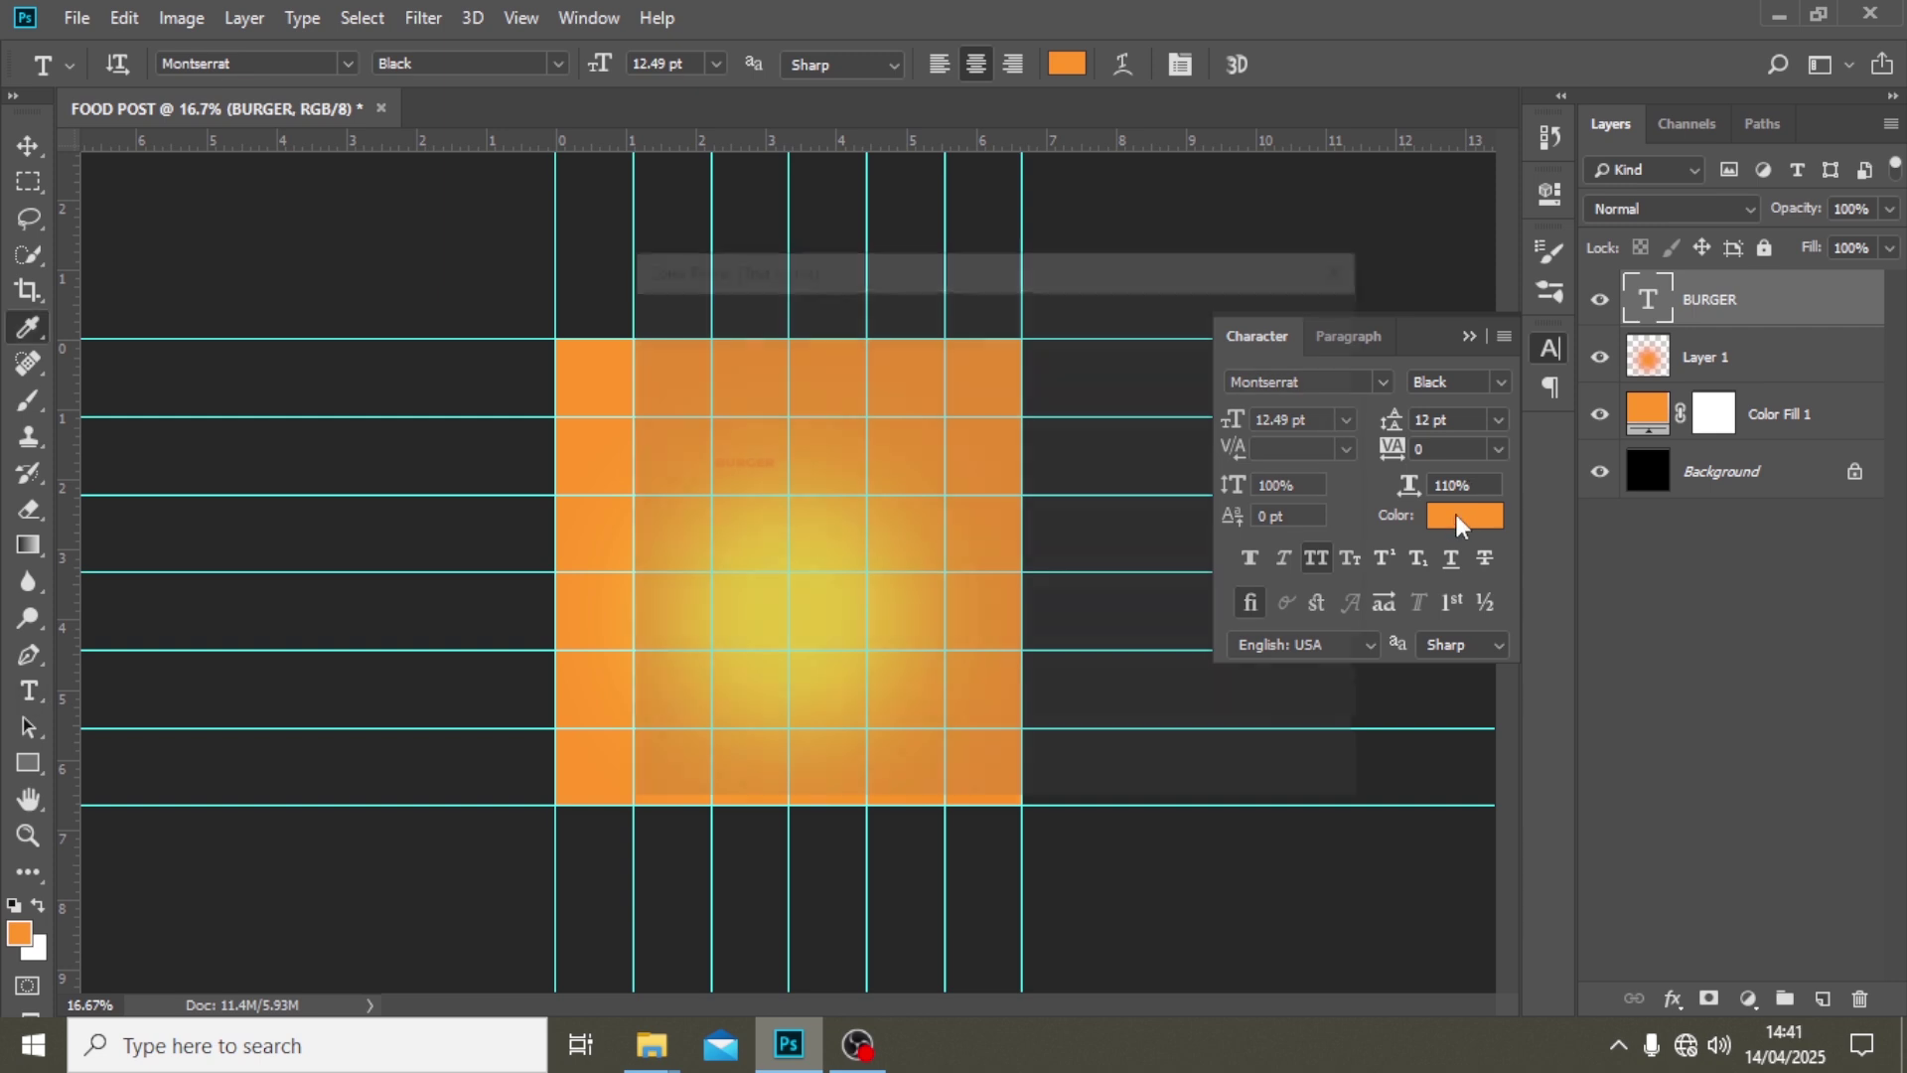
left_click(1458, 514)
type("ffffff")
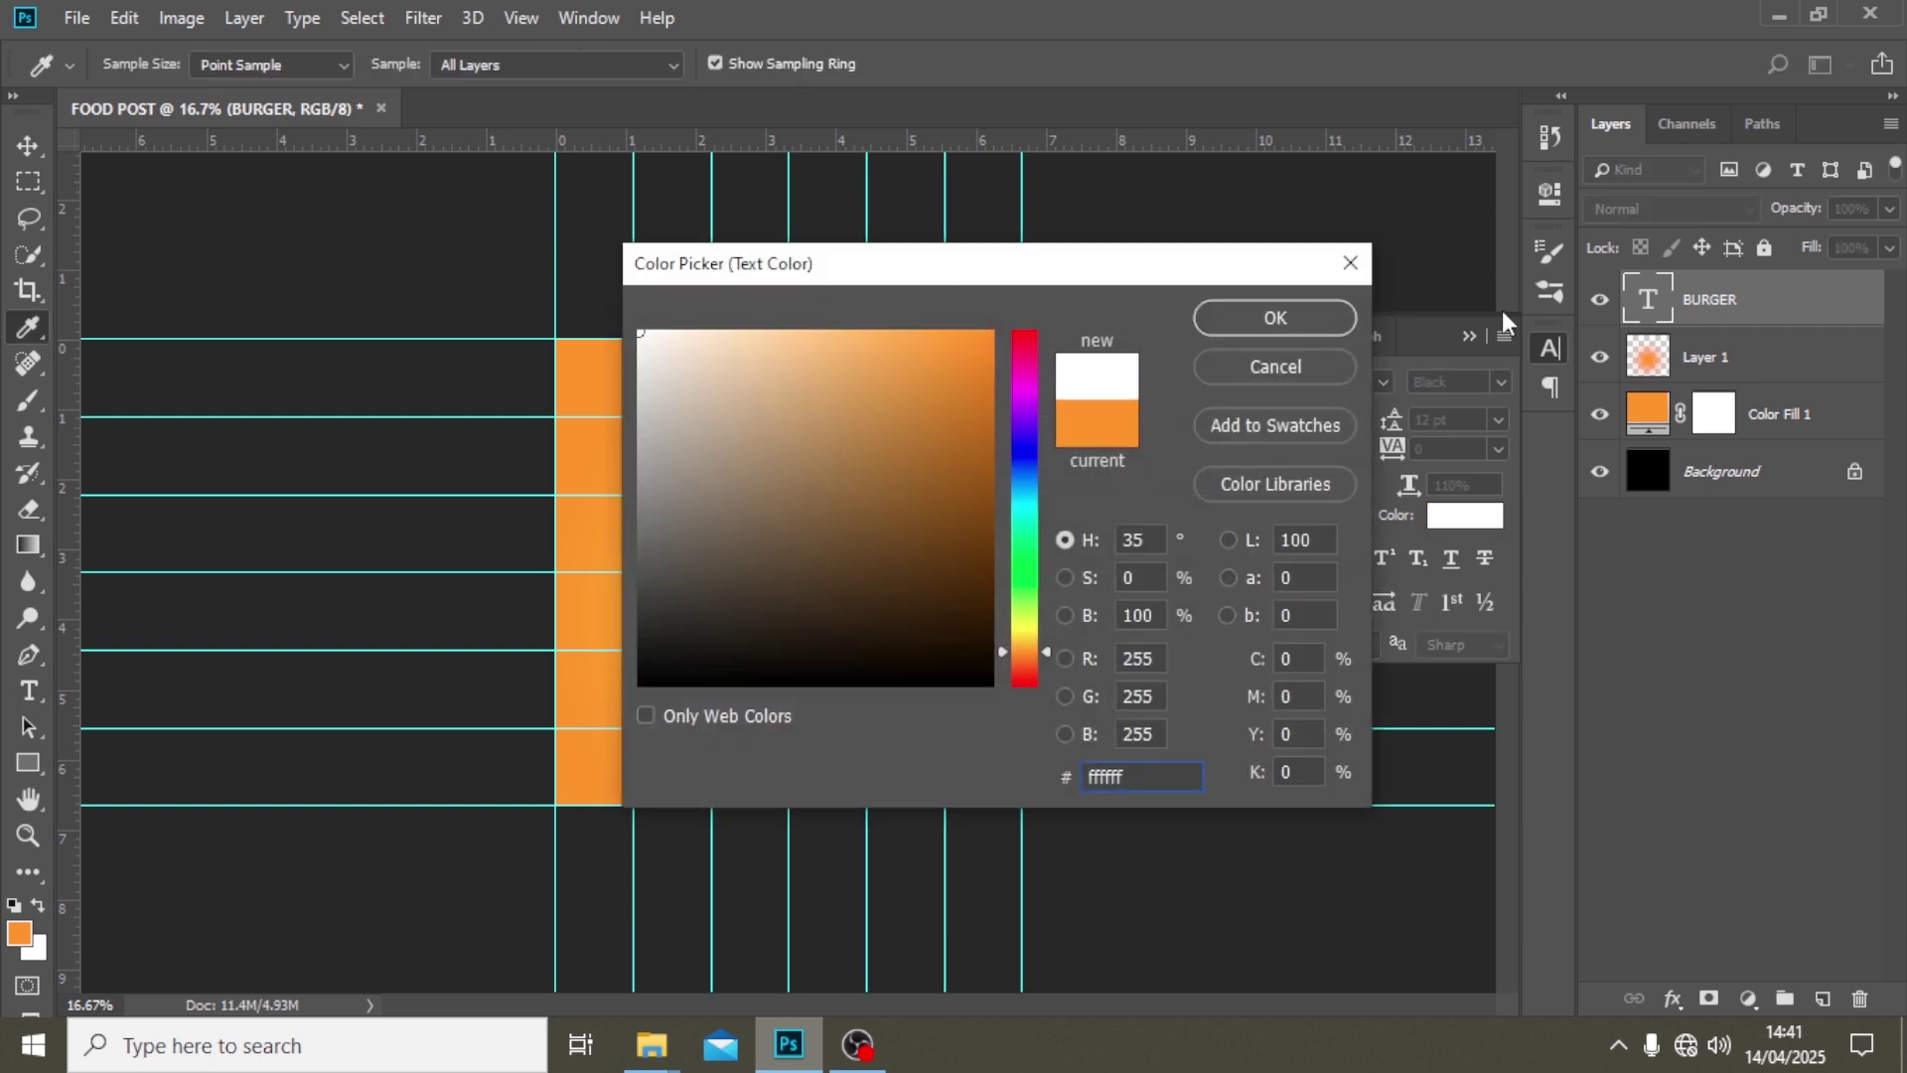
left_click(1235, 313)
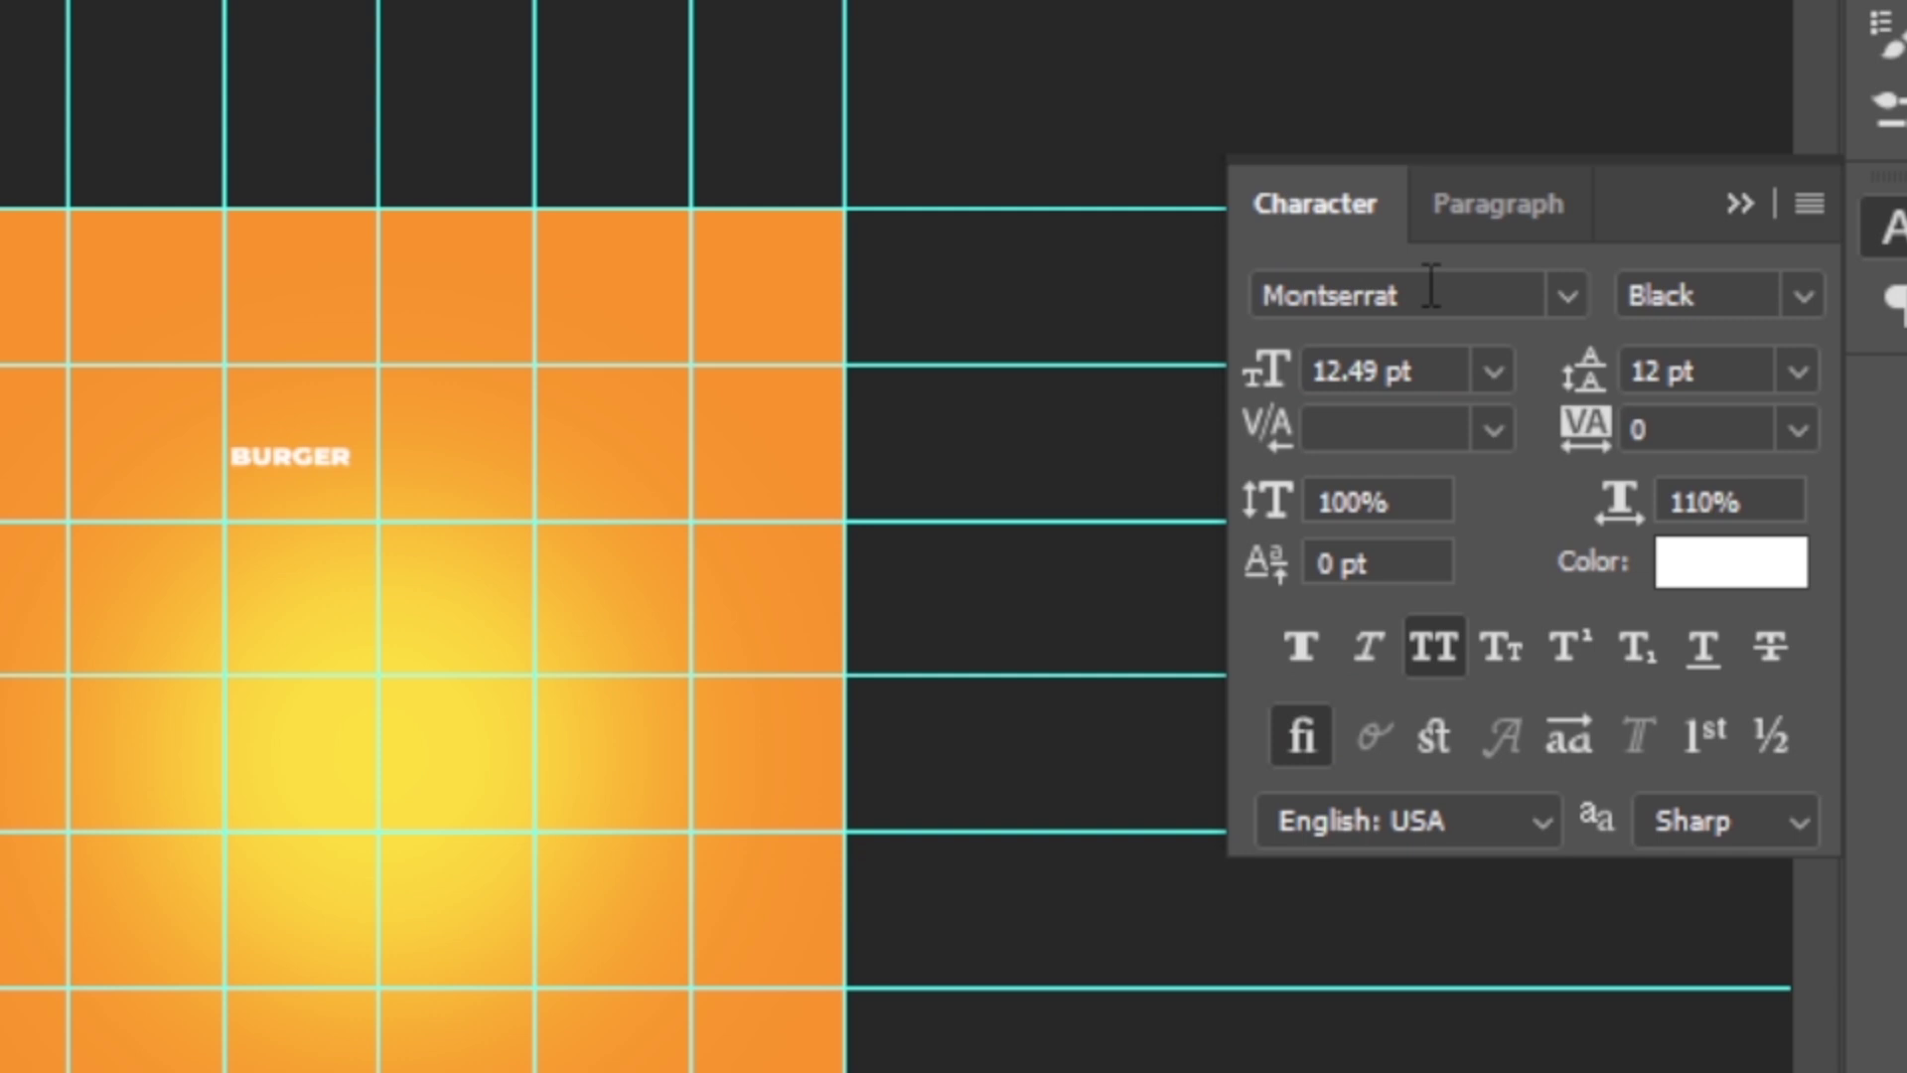
- Change the BURGER title's font to Steelfish Extra Bold
left_click(1314, 378)
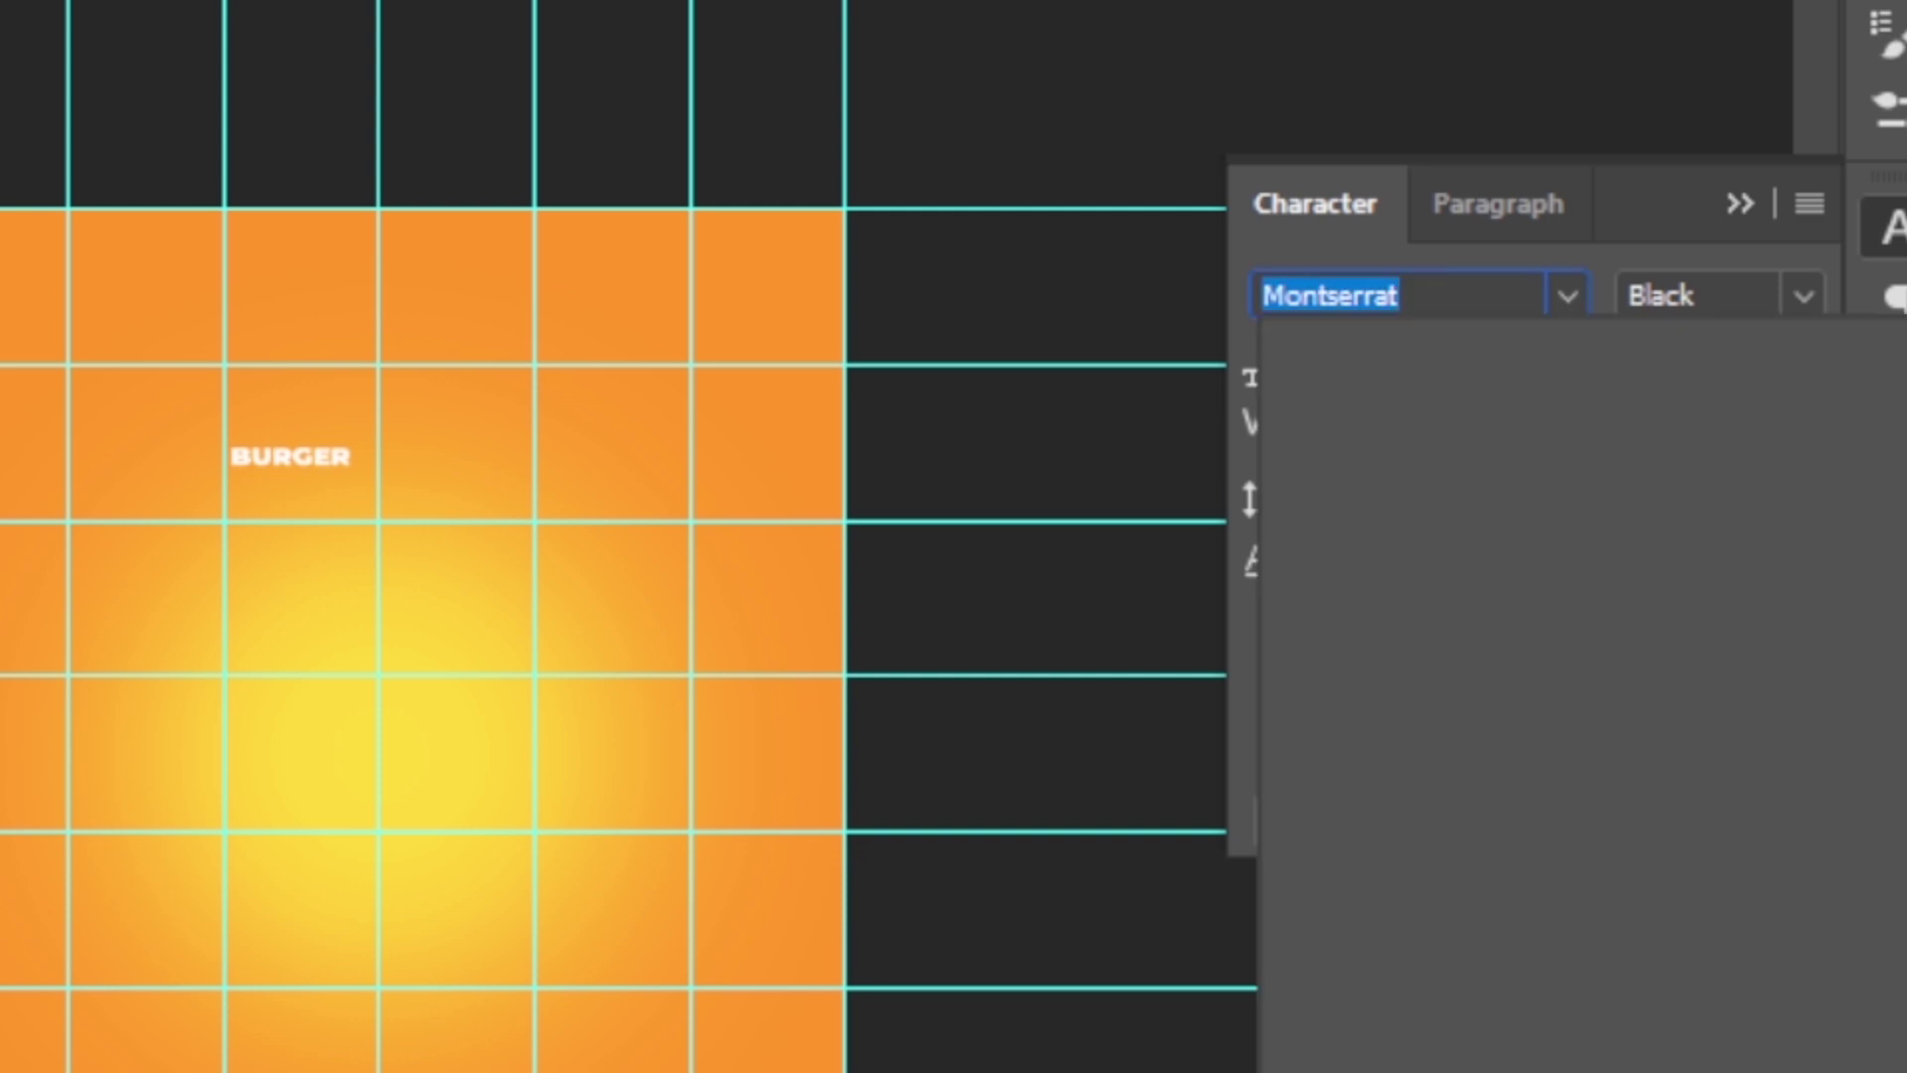
type("STEELFISH")
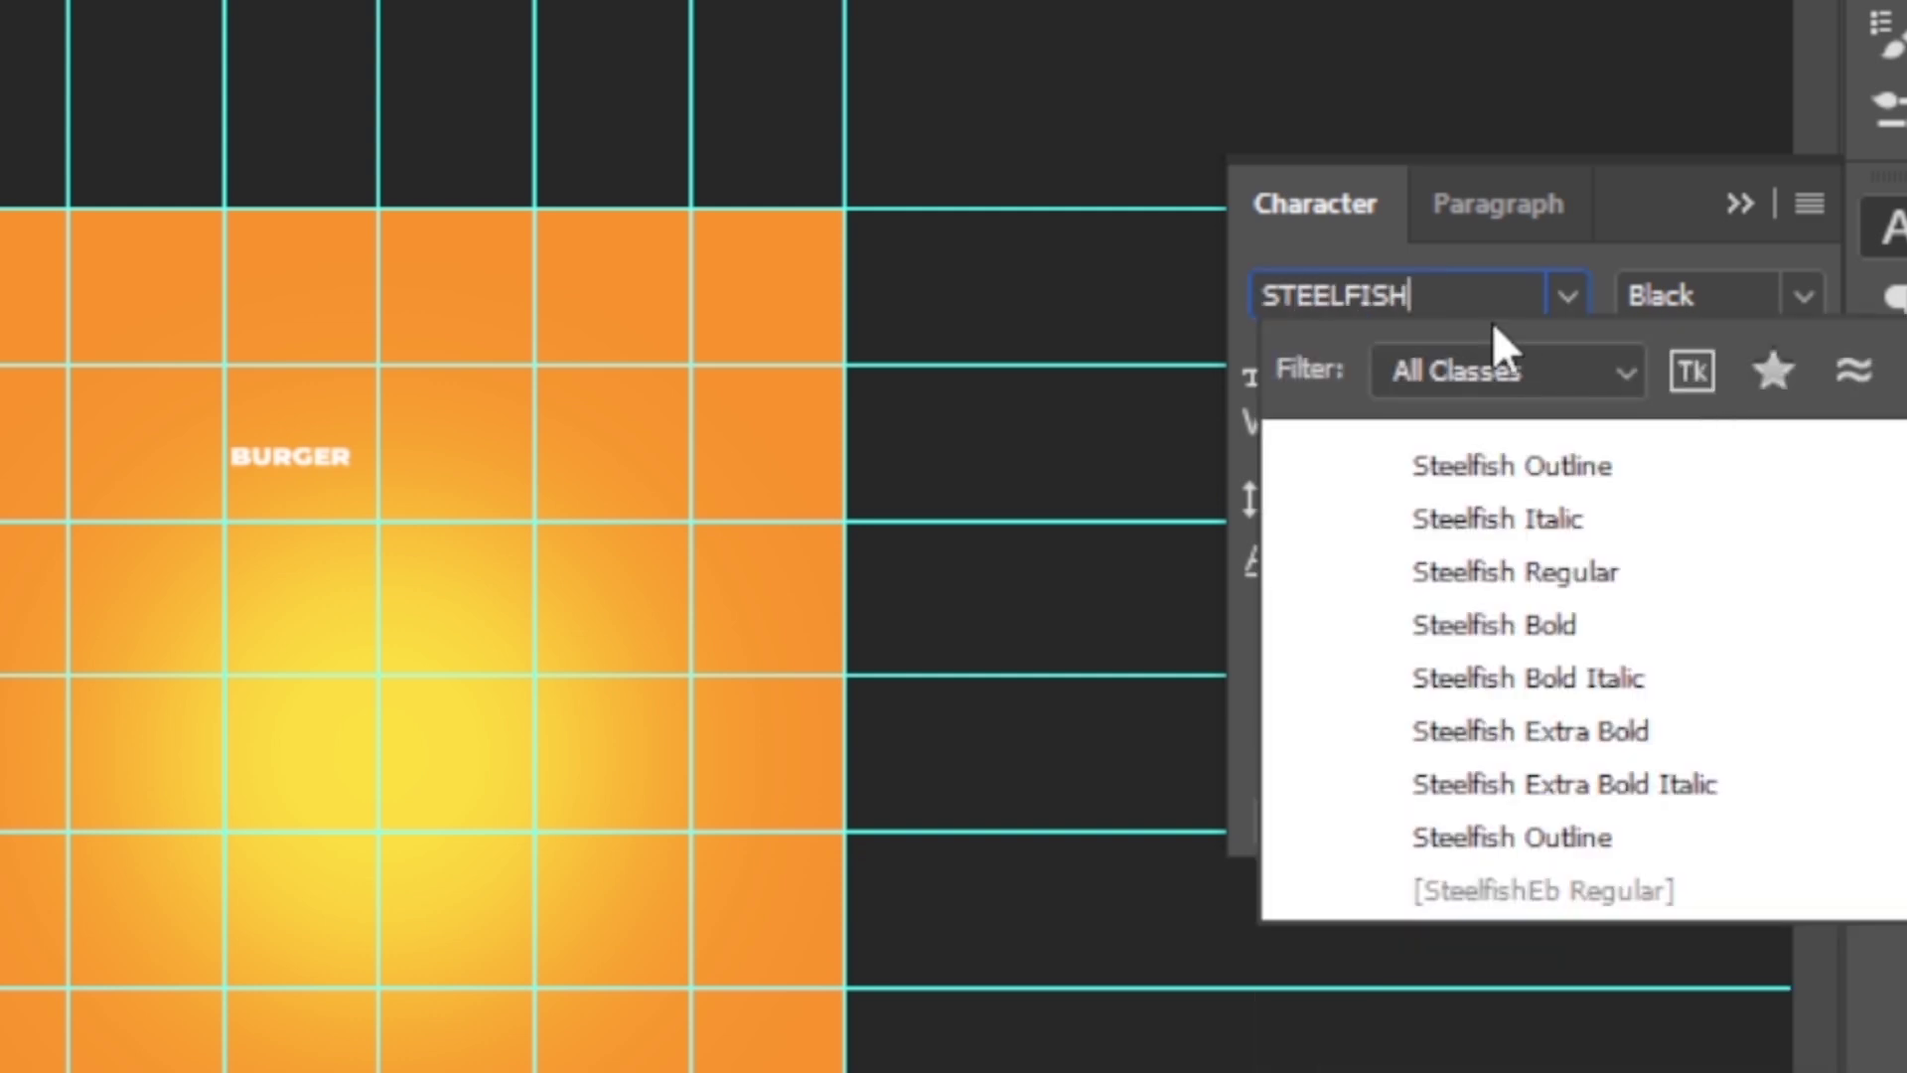
key("Return")
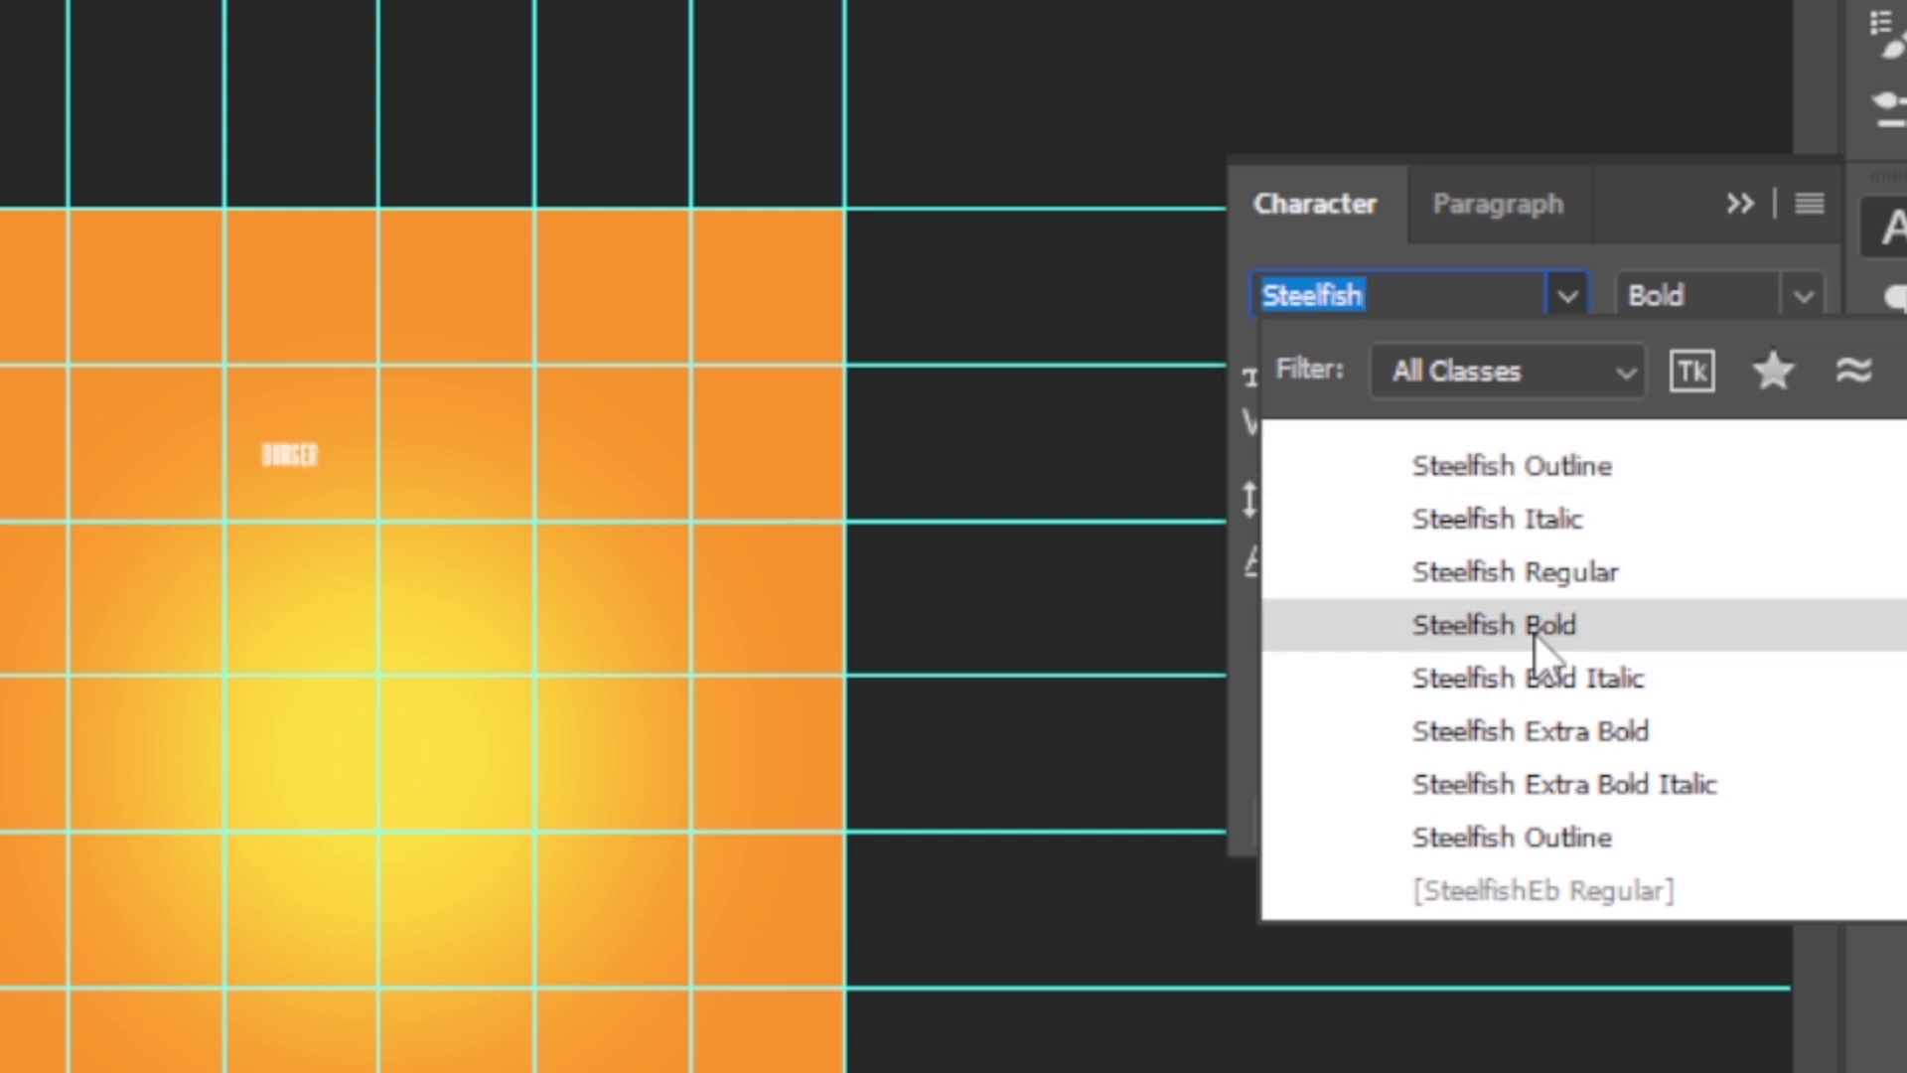
left_click(1516, 741)
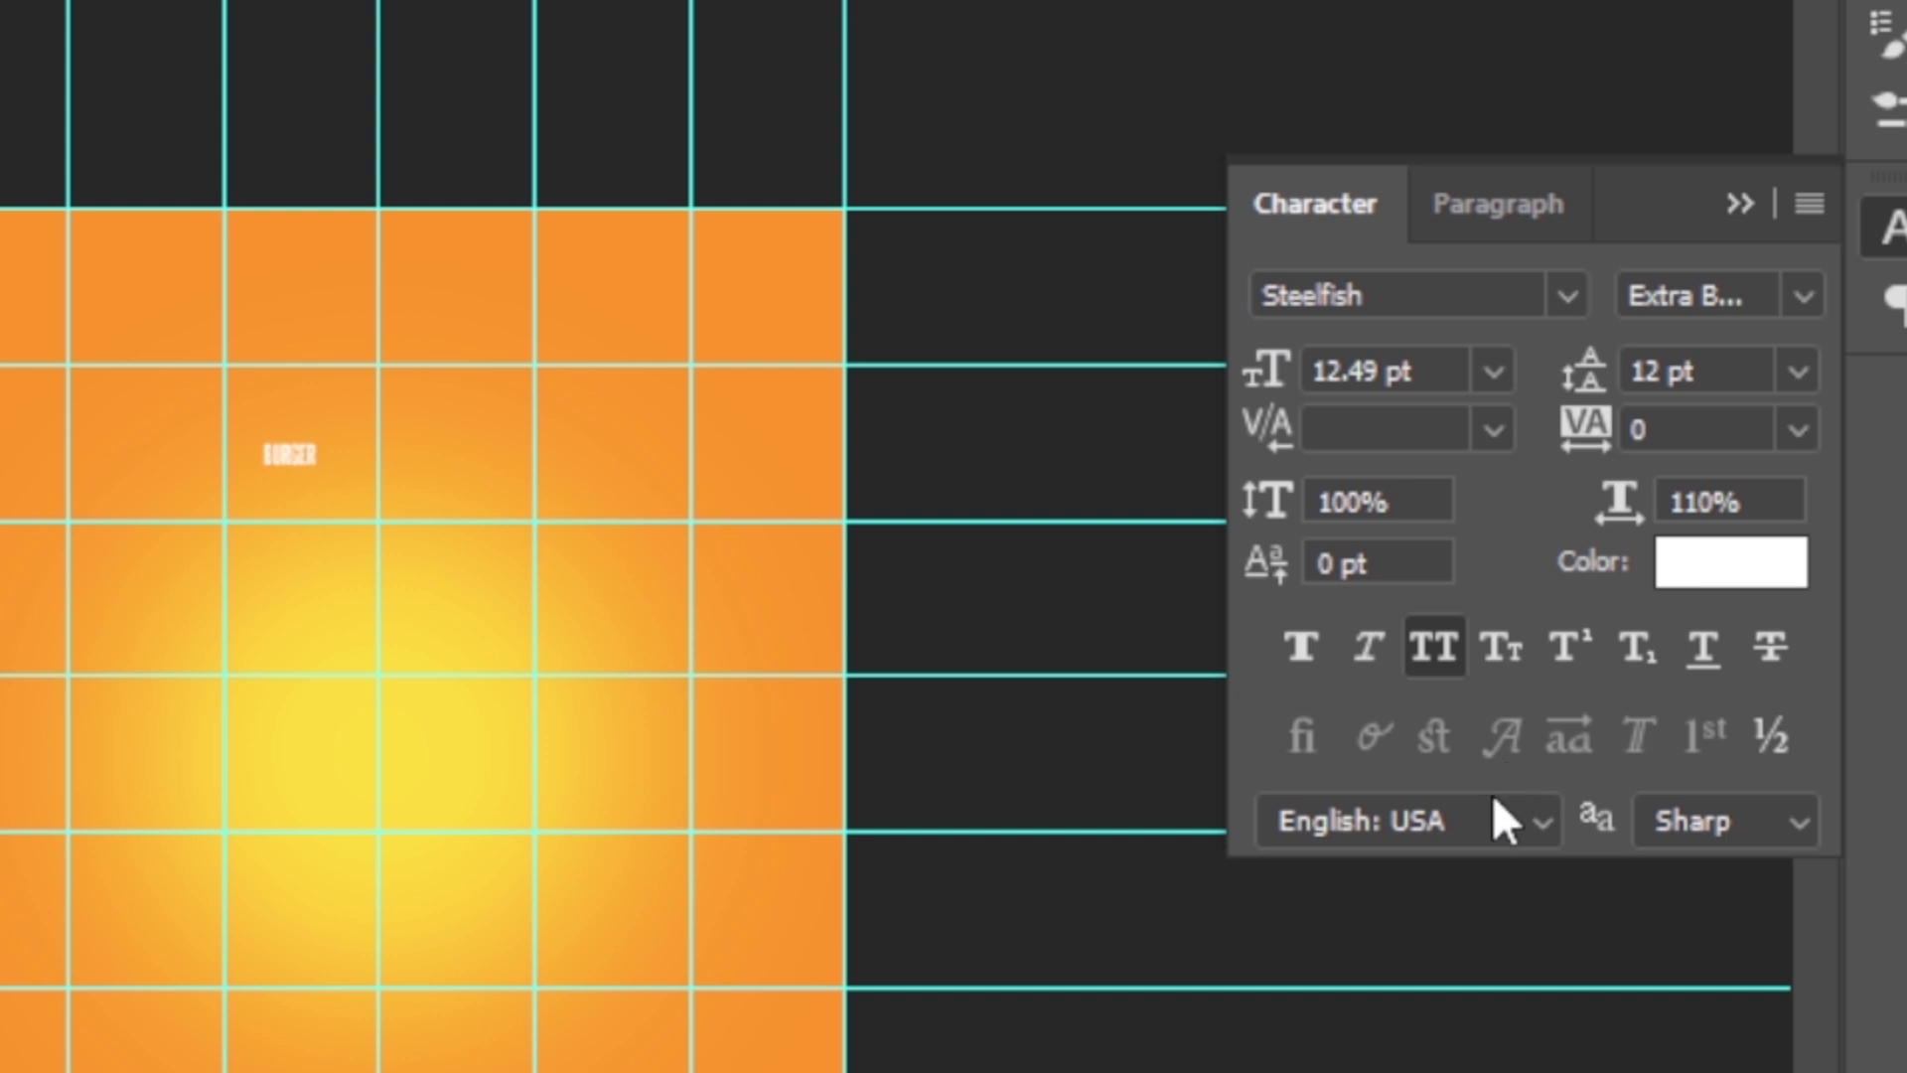
- Scale the BURGER title up to about 156 pt so it spans most of the canvas's upper half
key("ctrl+t")
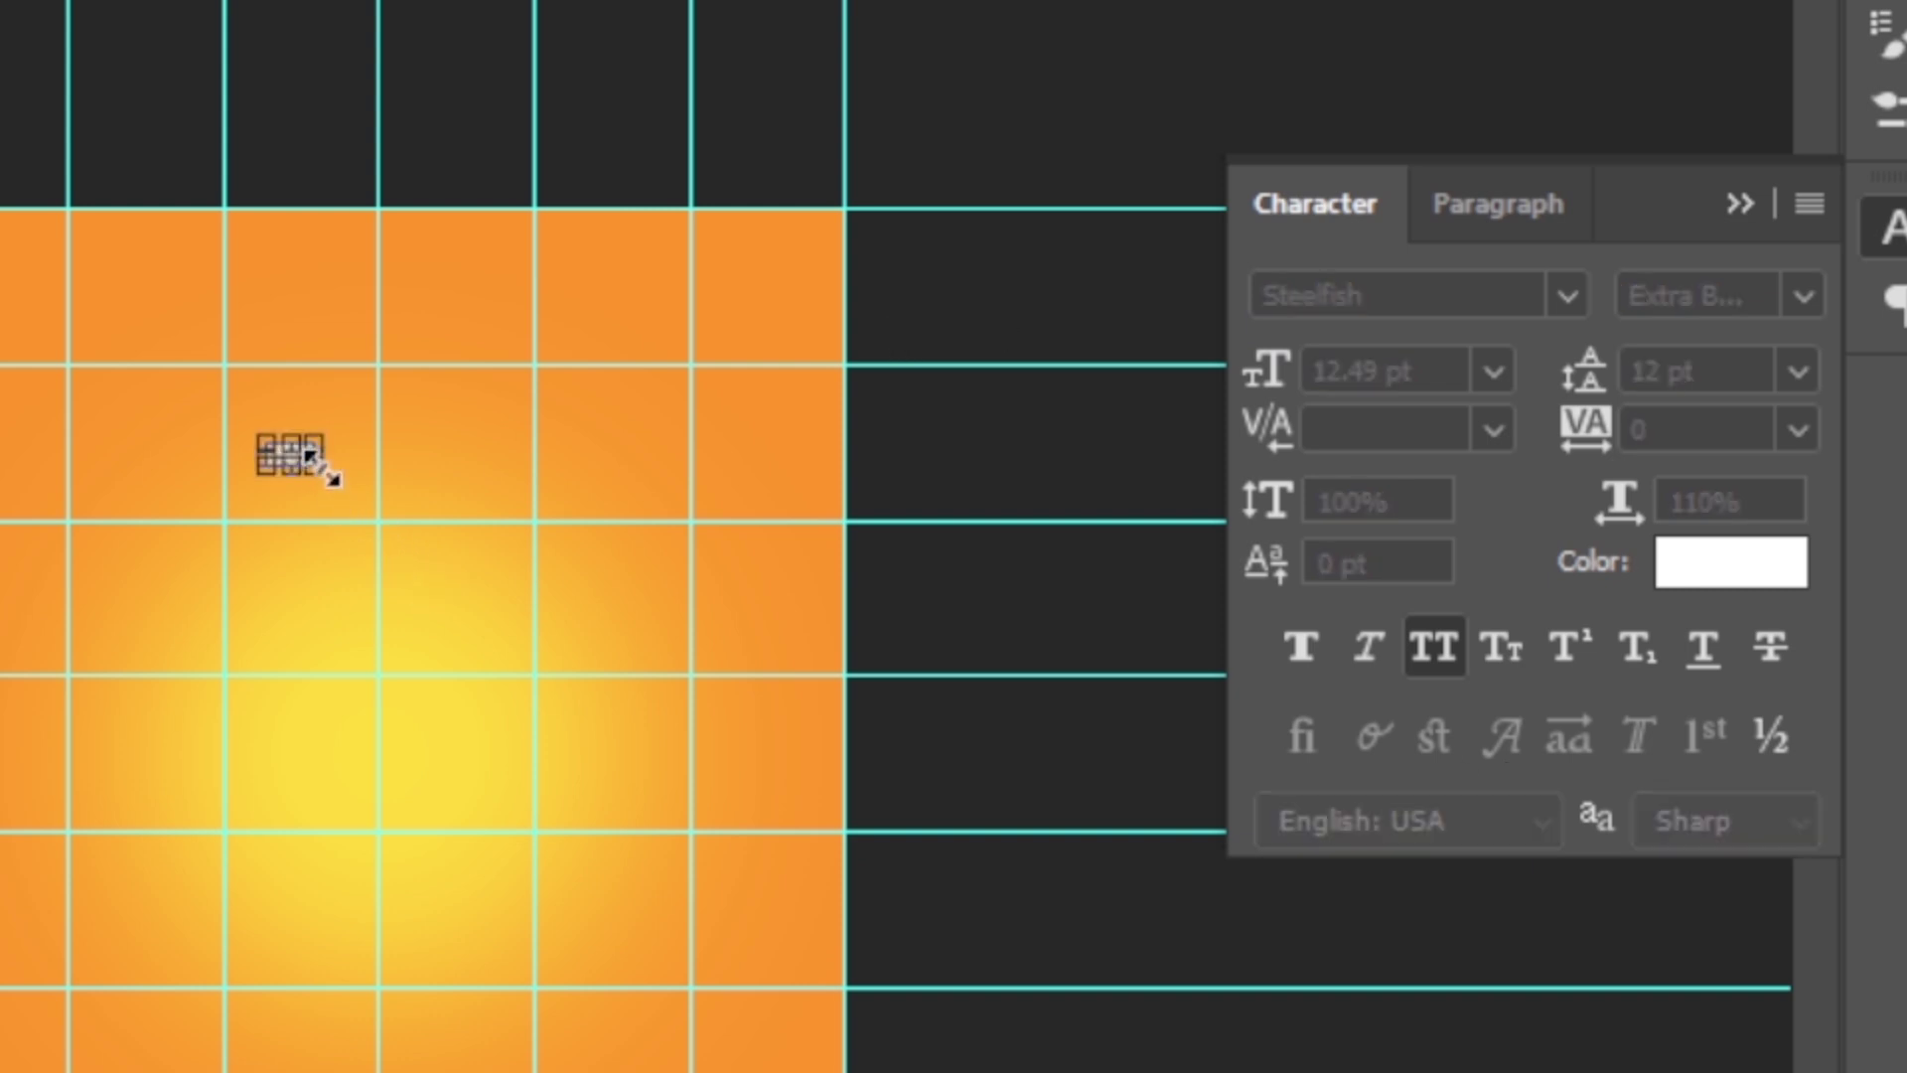
left_click_drag(319, 463, 639, 766)
key("Return")
left_click_drag(260, 441, 135, 298)
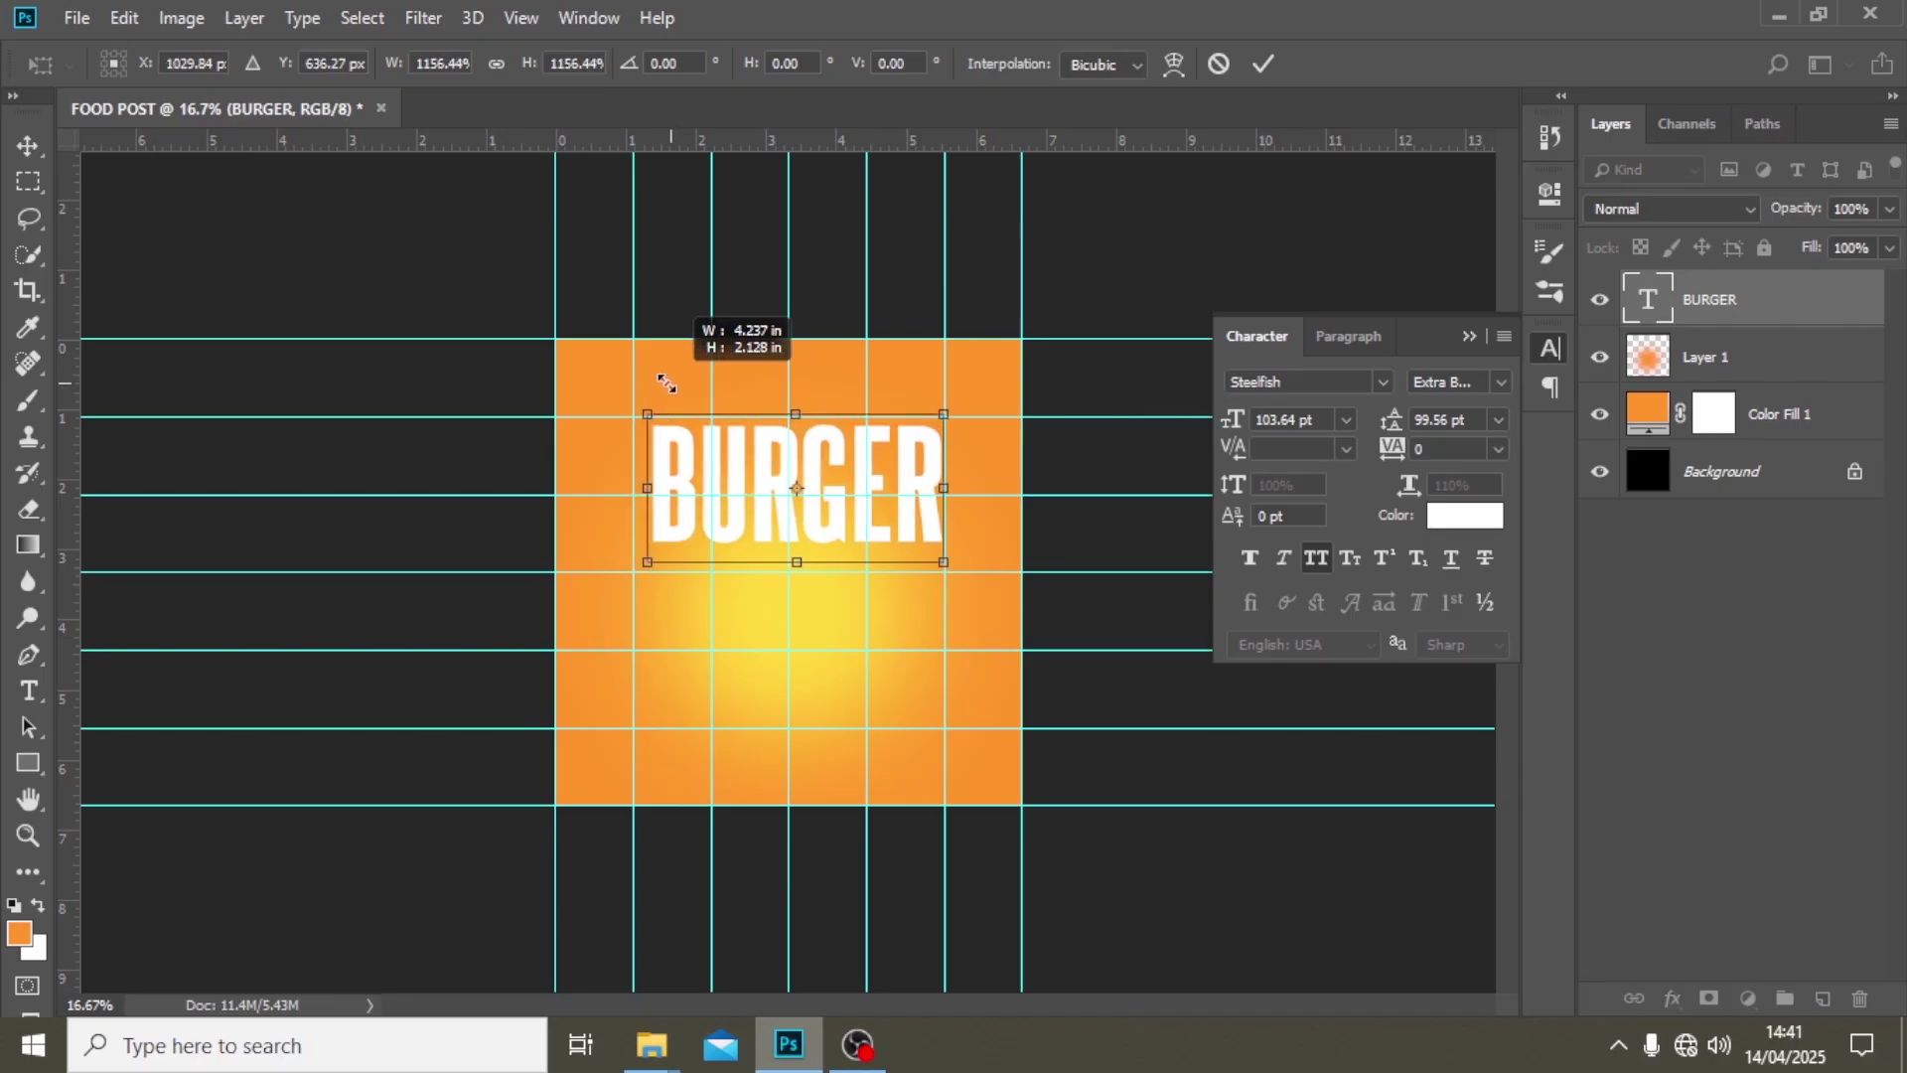
left_click_drag(666, 382, 643, 363)
key("Return")
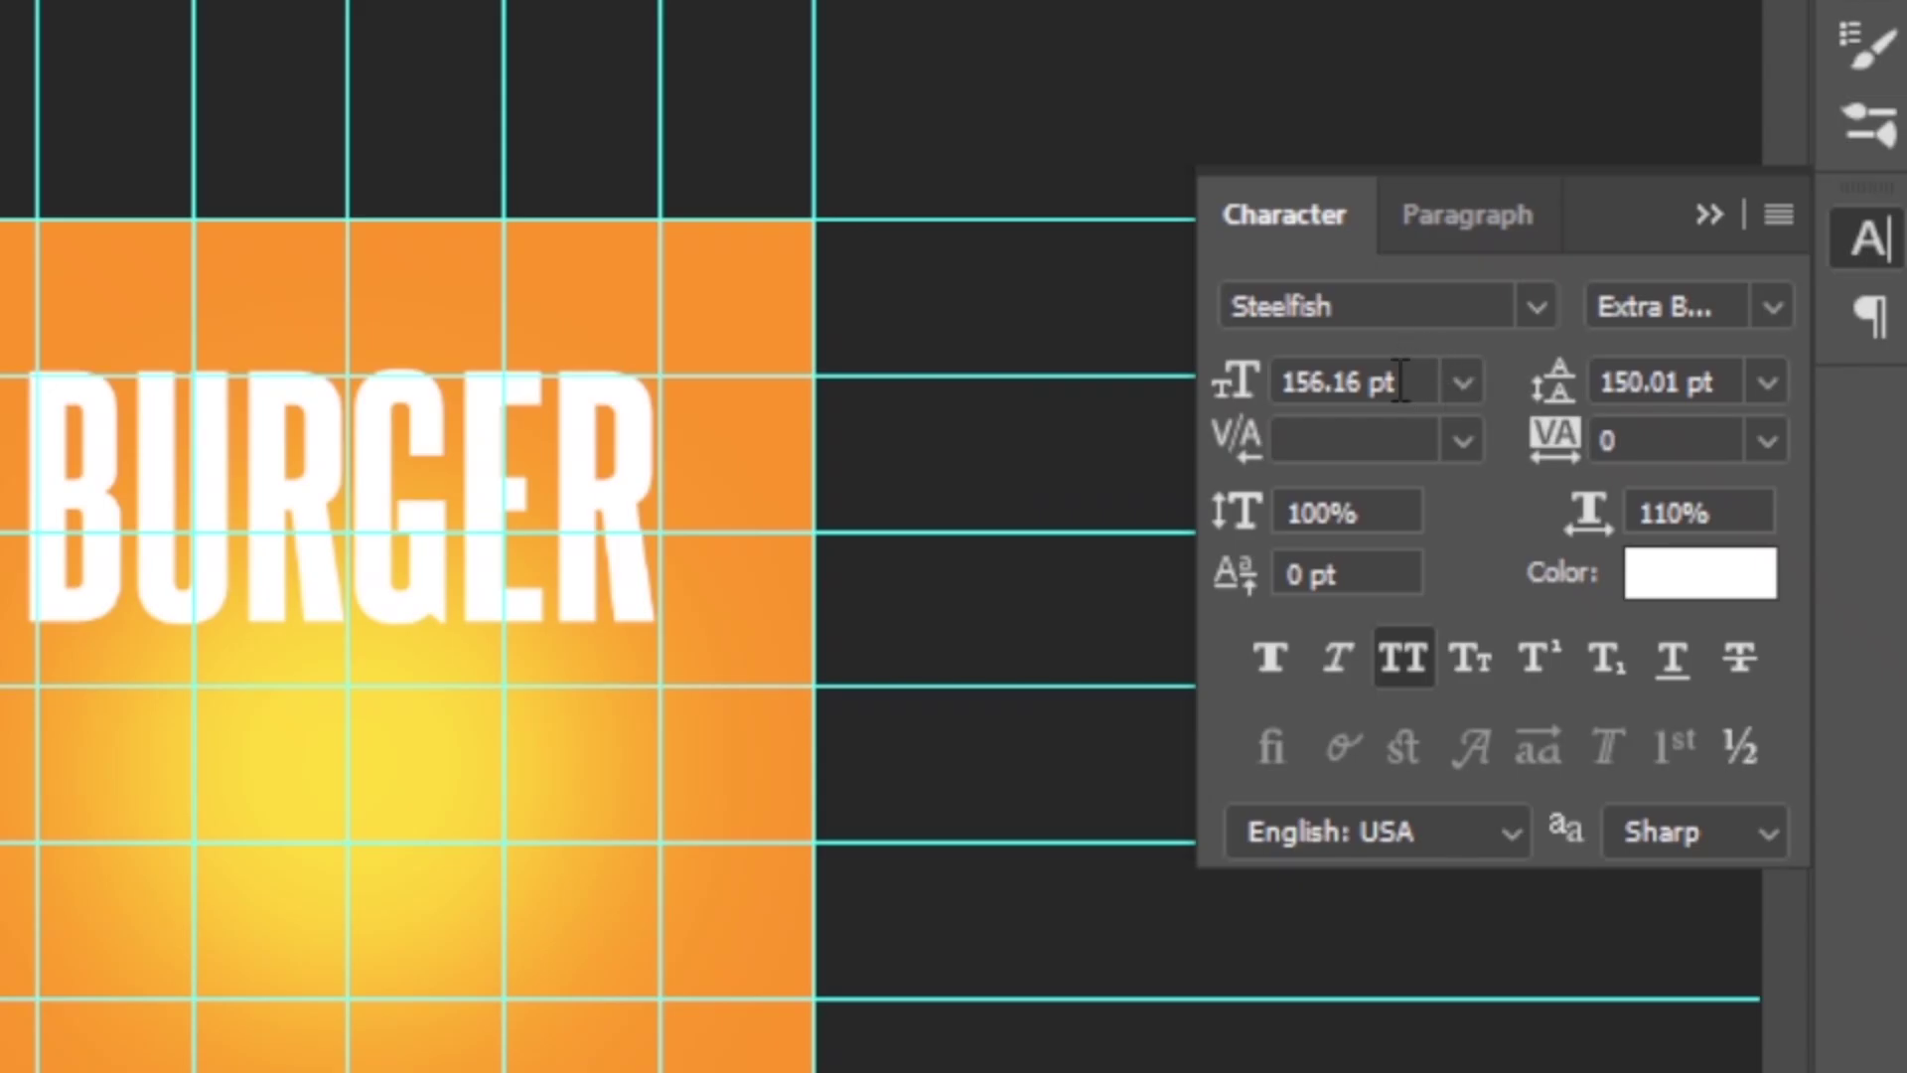
- Set the BURGER title's font size to 140 pt and its tracking to -20
left_click_drag(1401, 382, 1205, 370)
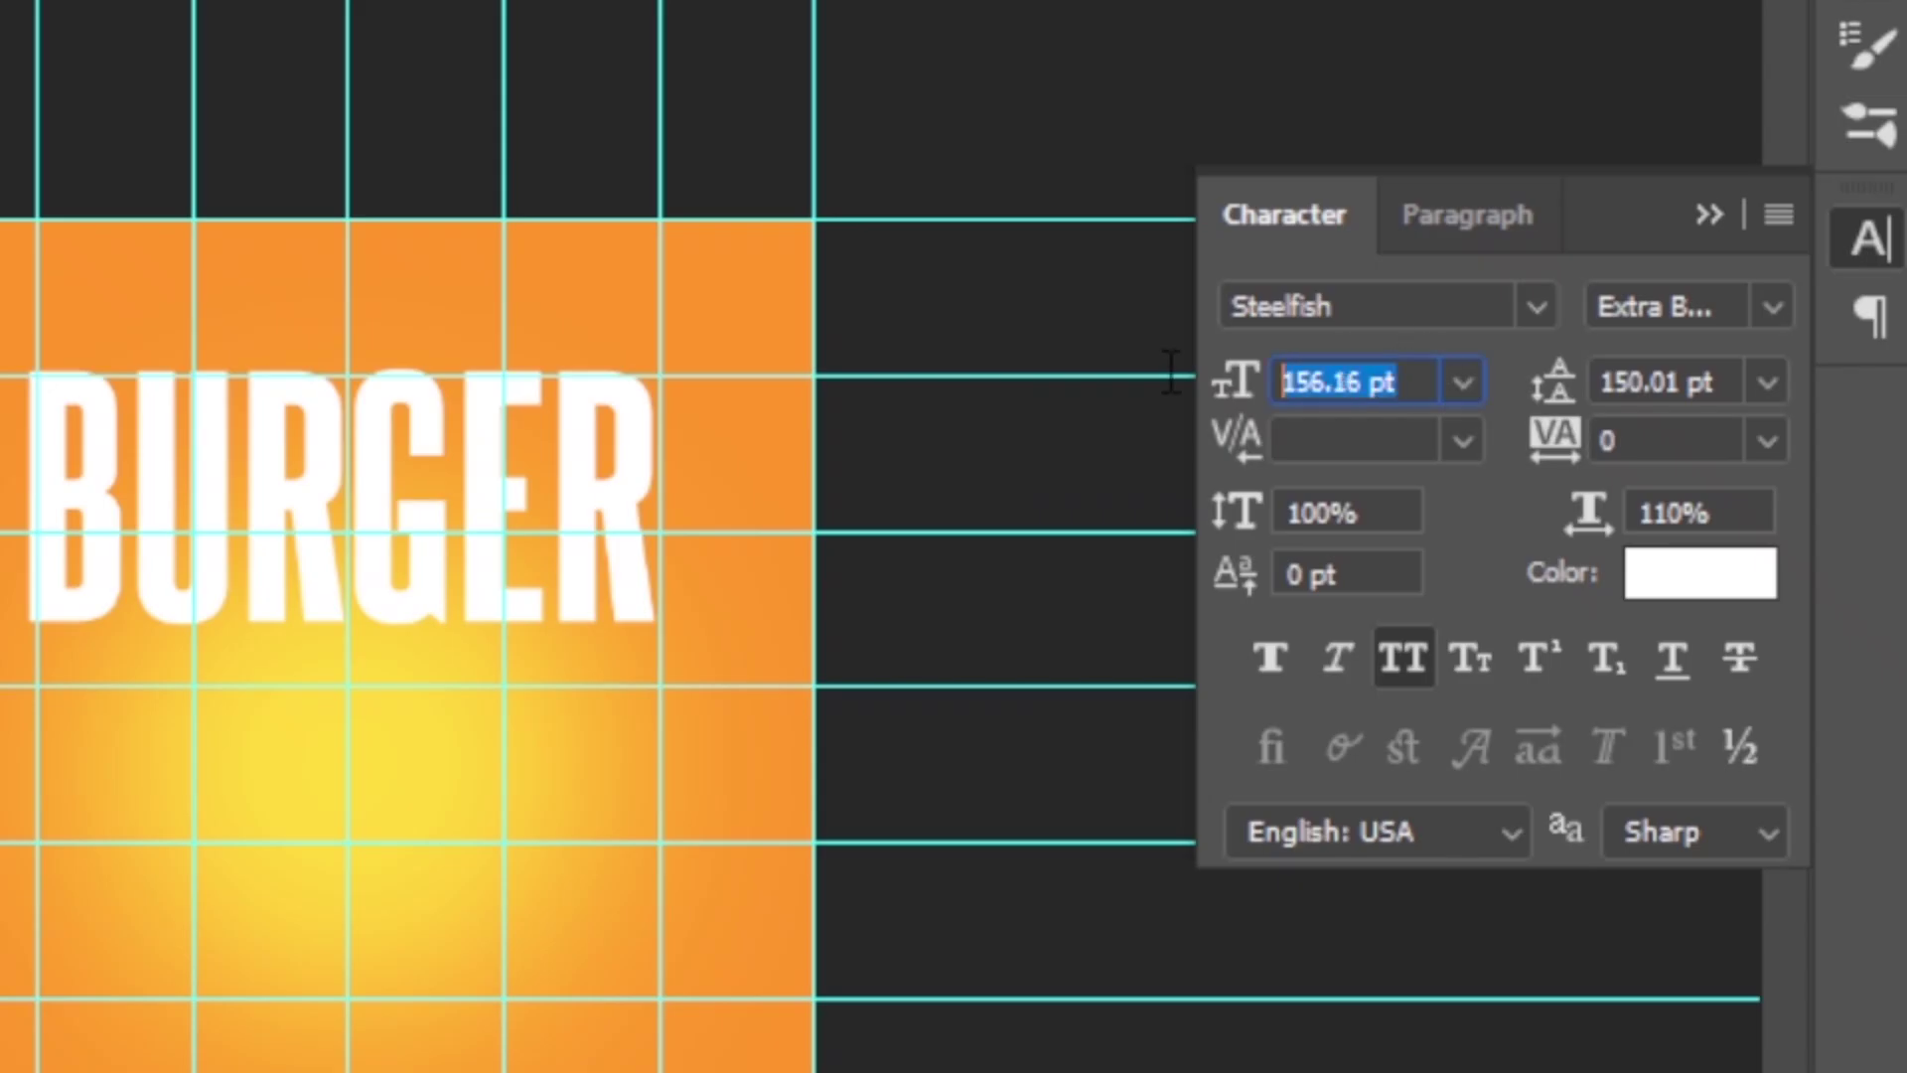
type("140")
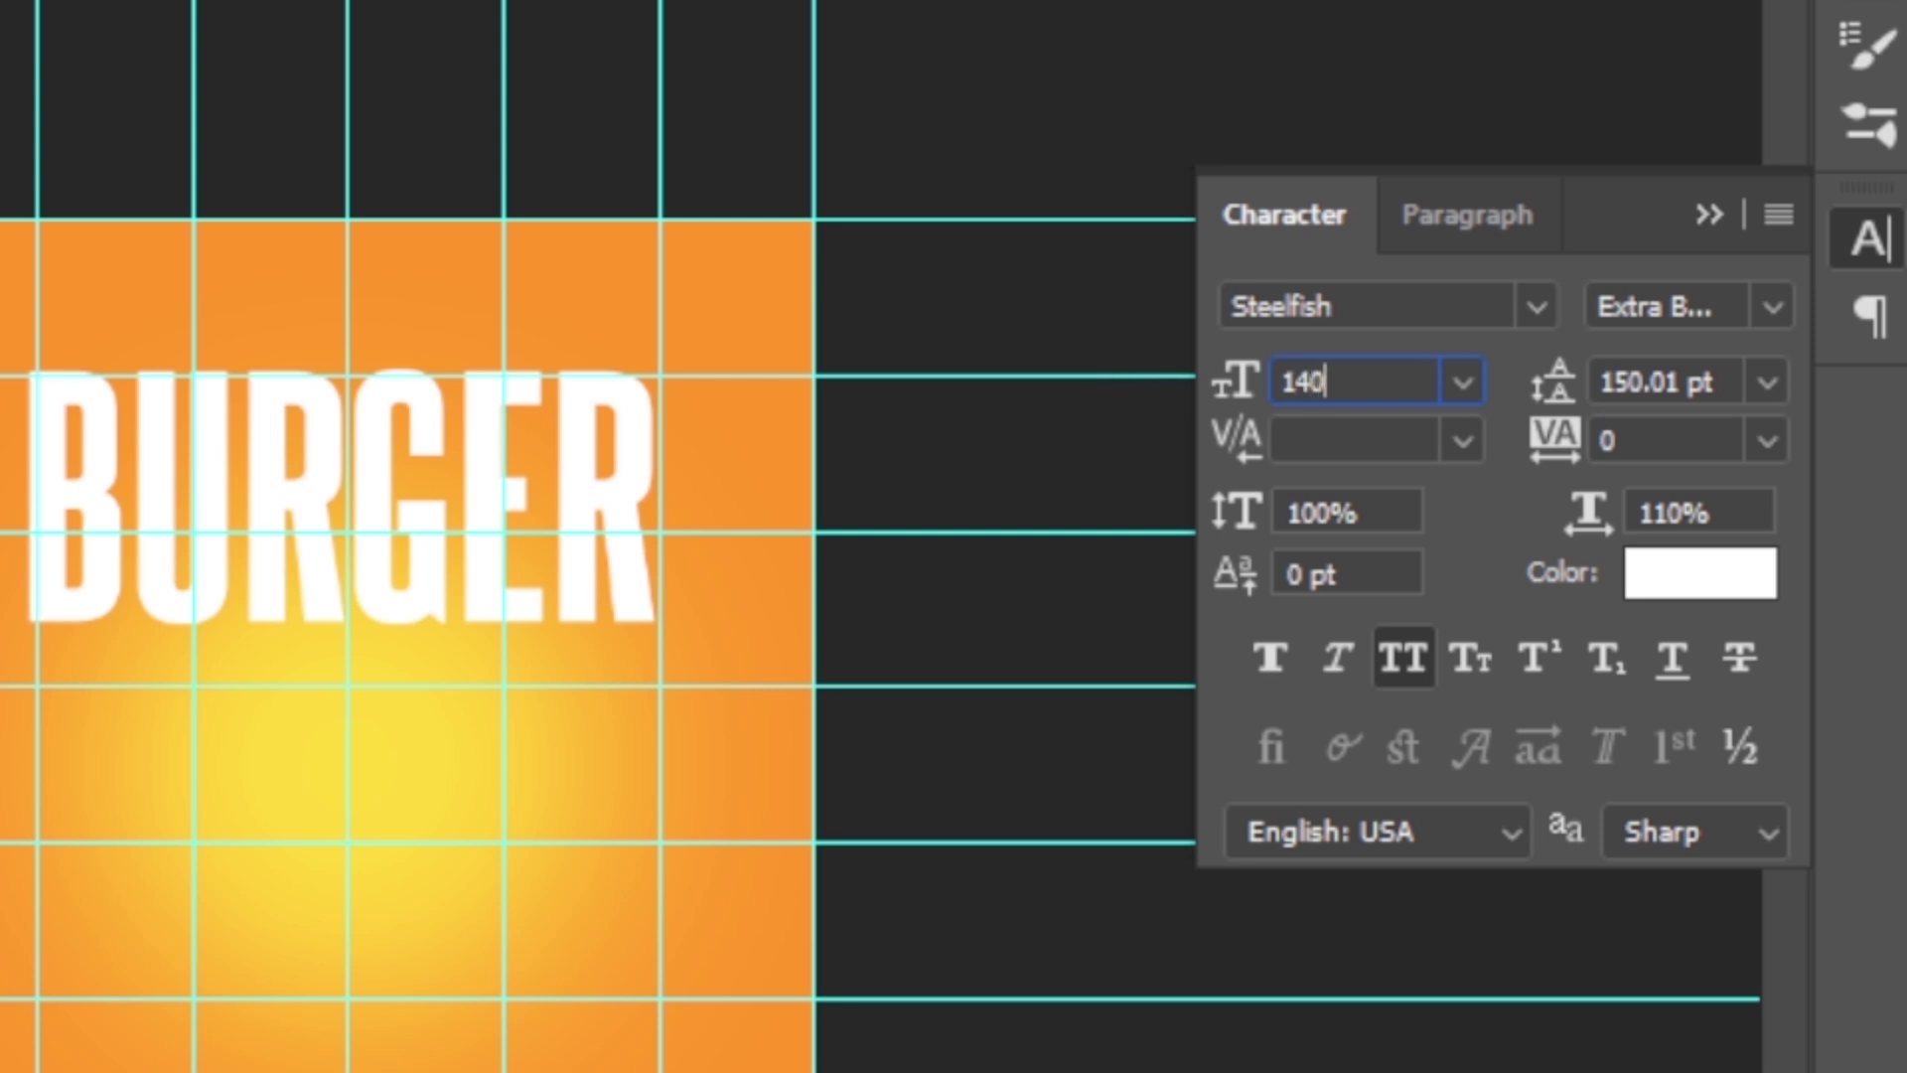
key("Return")
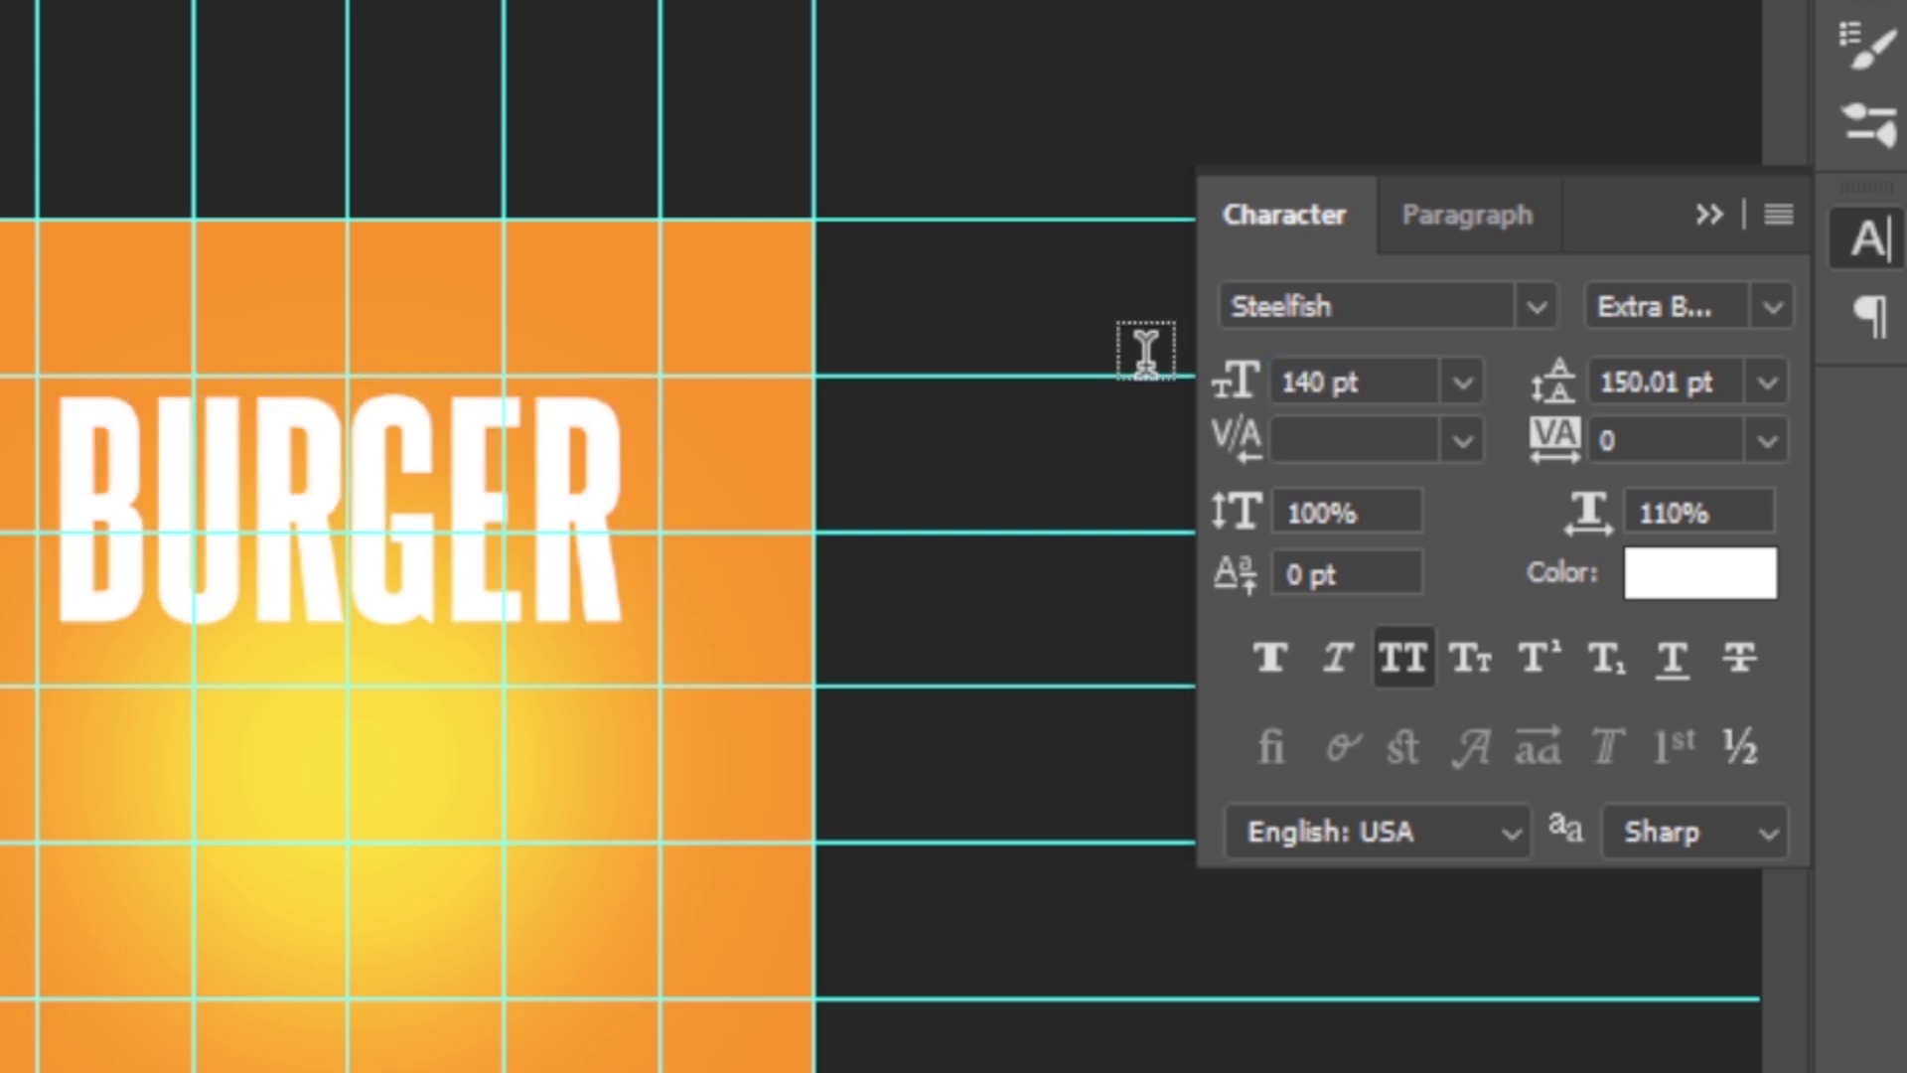
left_click(1651, 430)
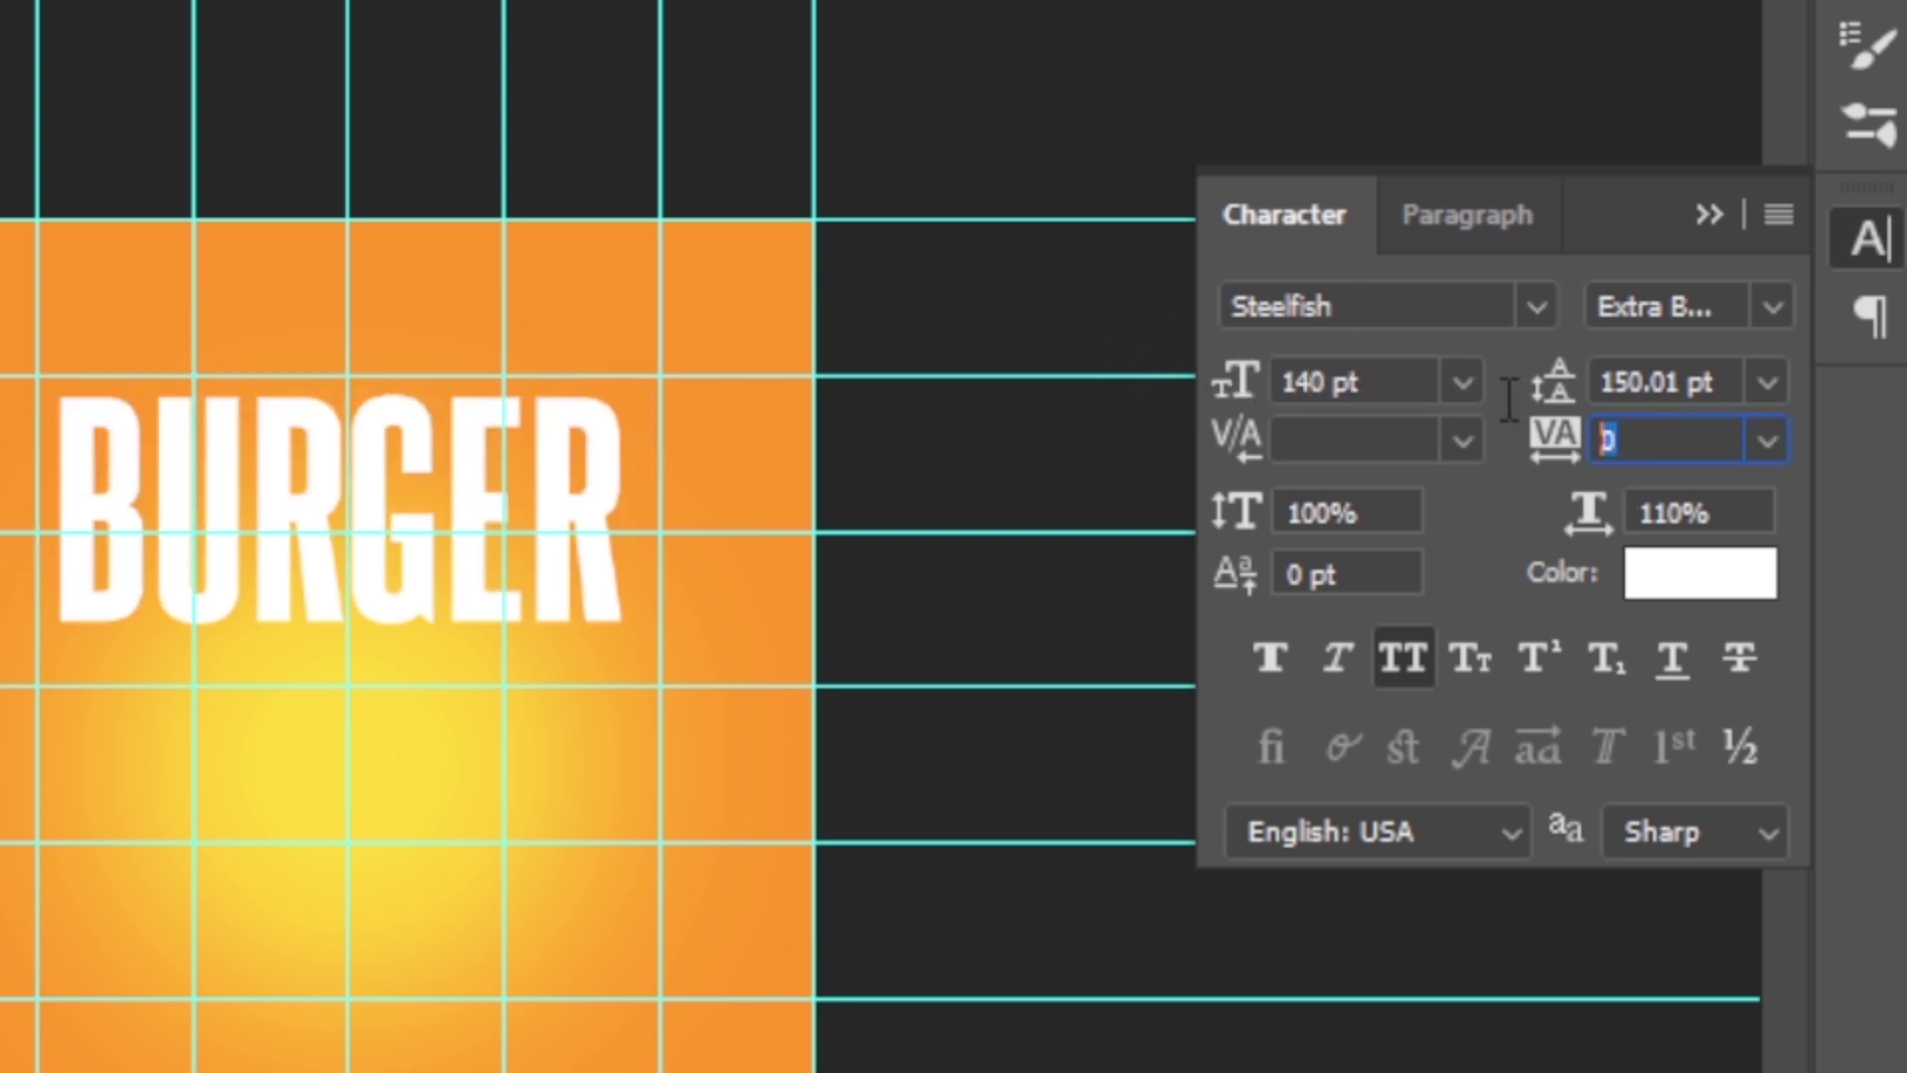
type("-20")
key("Return")
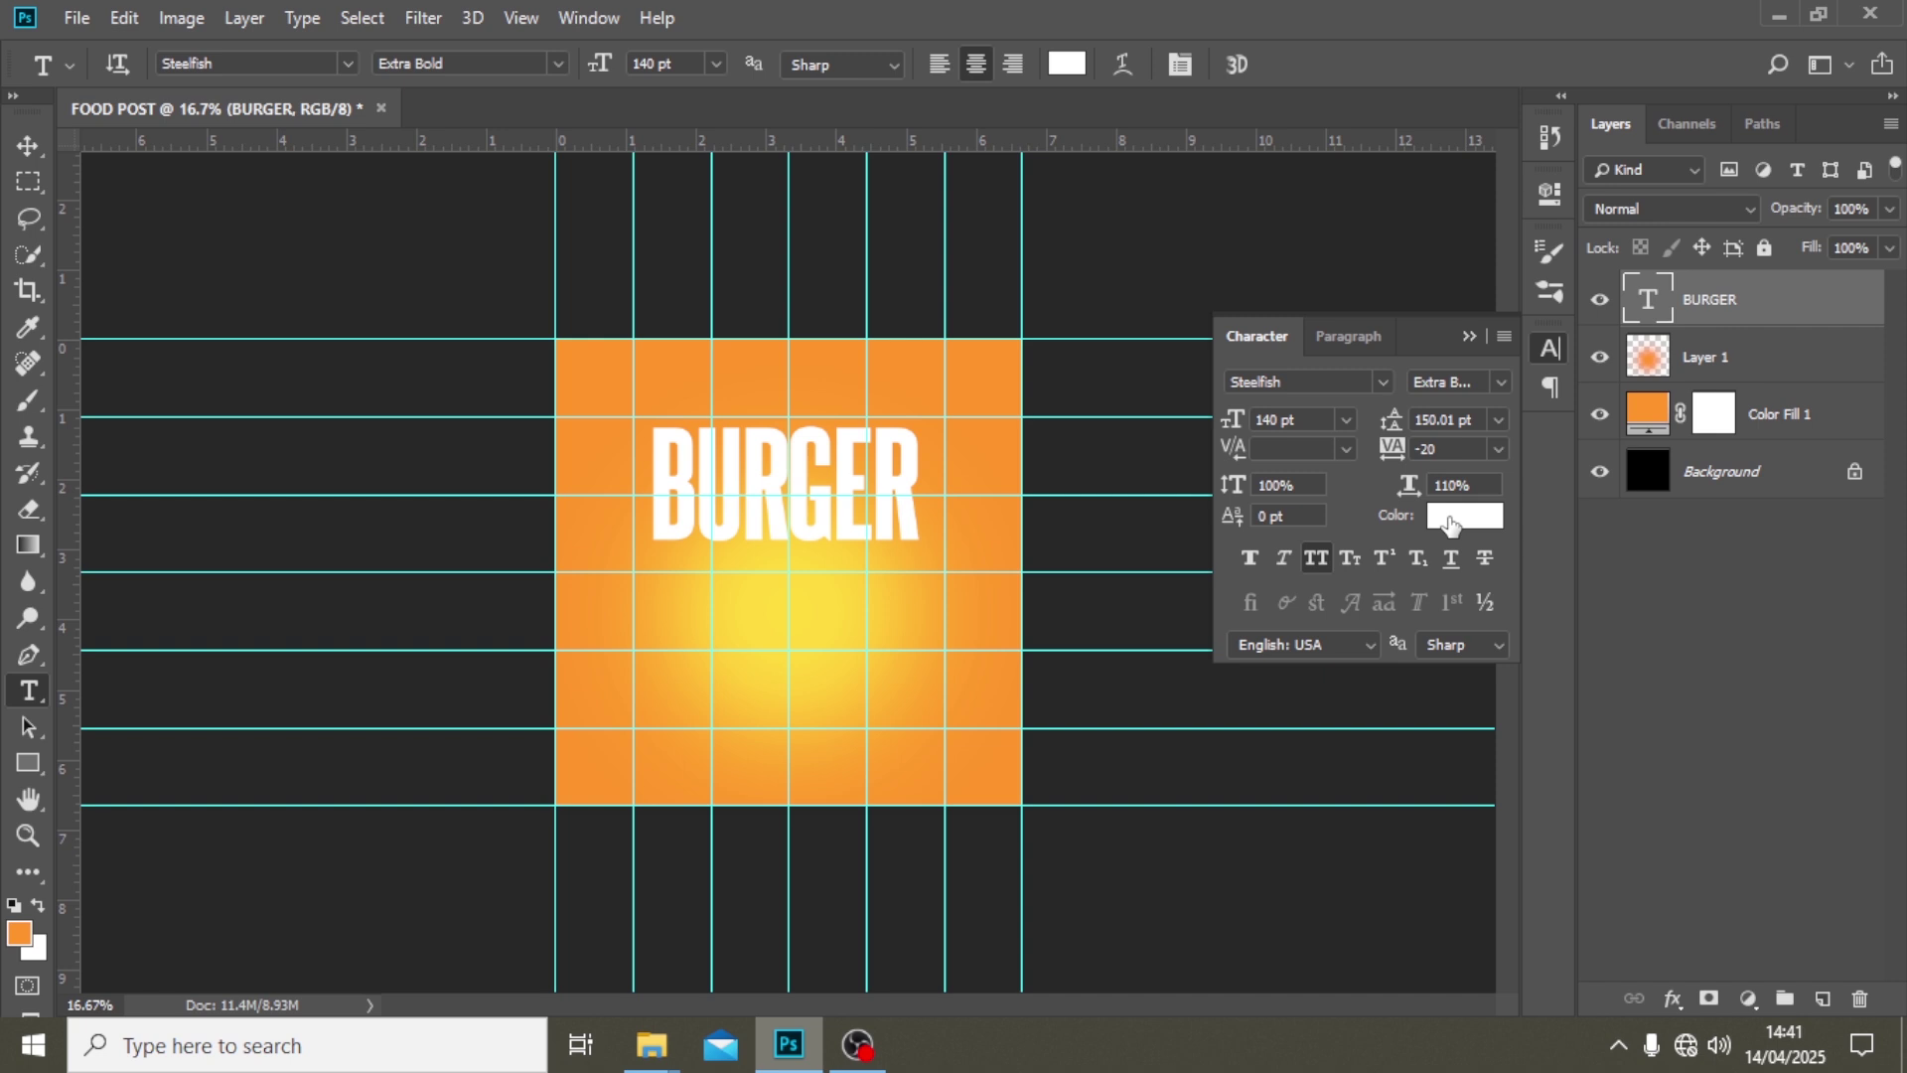
- Change the BURGER title's text colour to the cream tone FAE7C6
left_click(1450, 517)
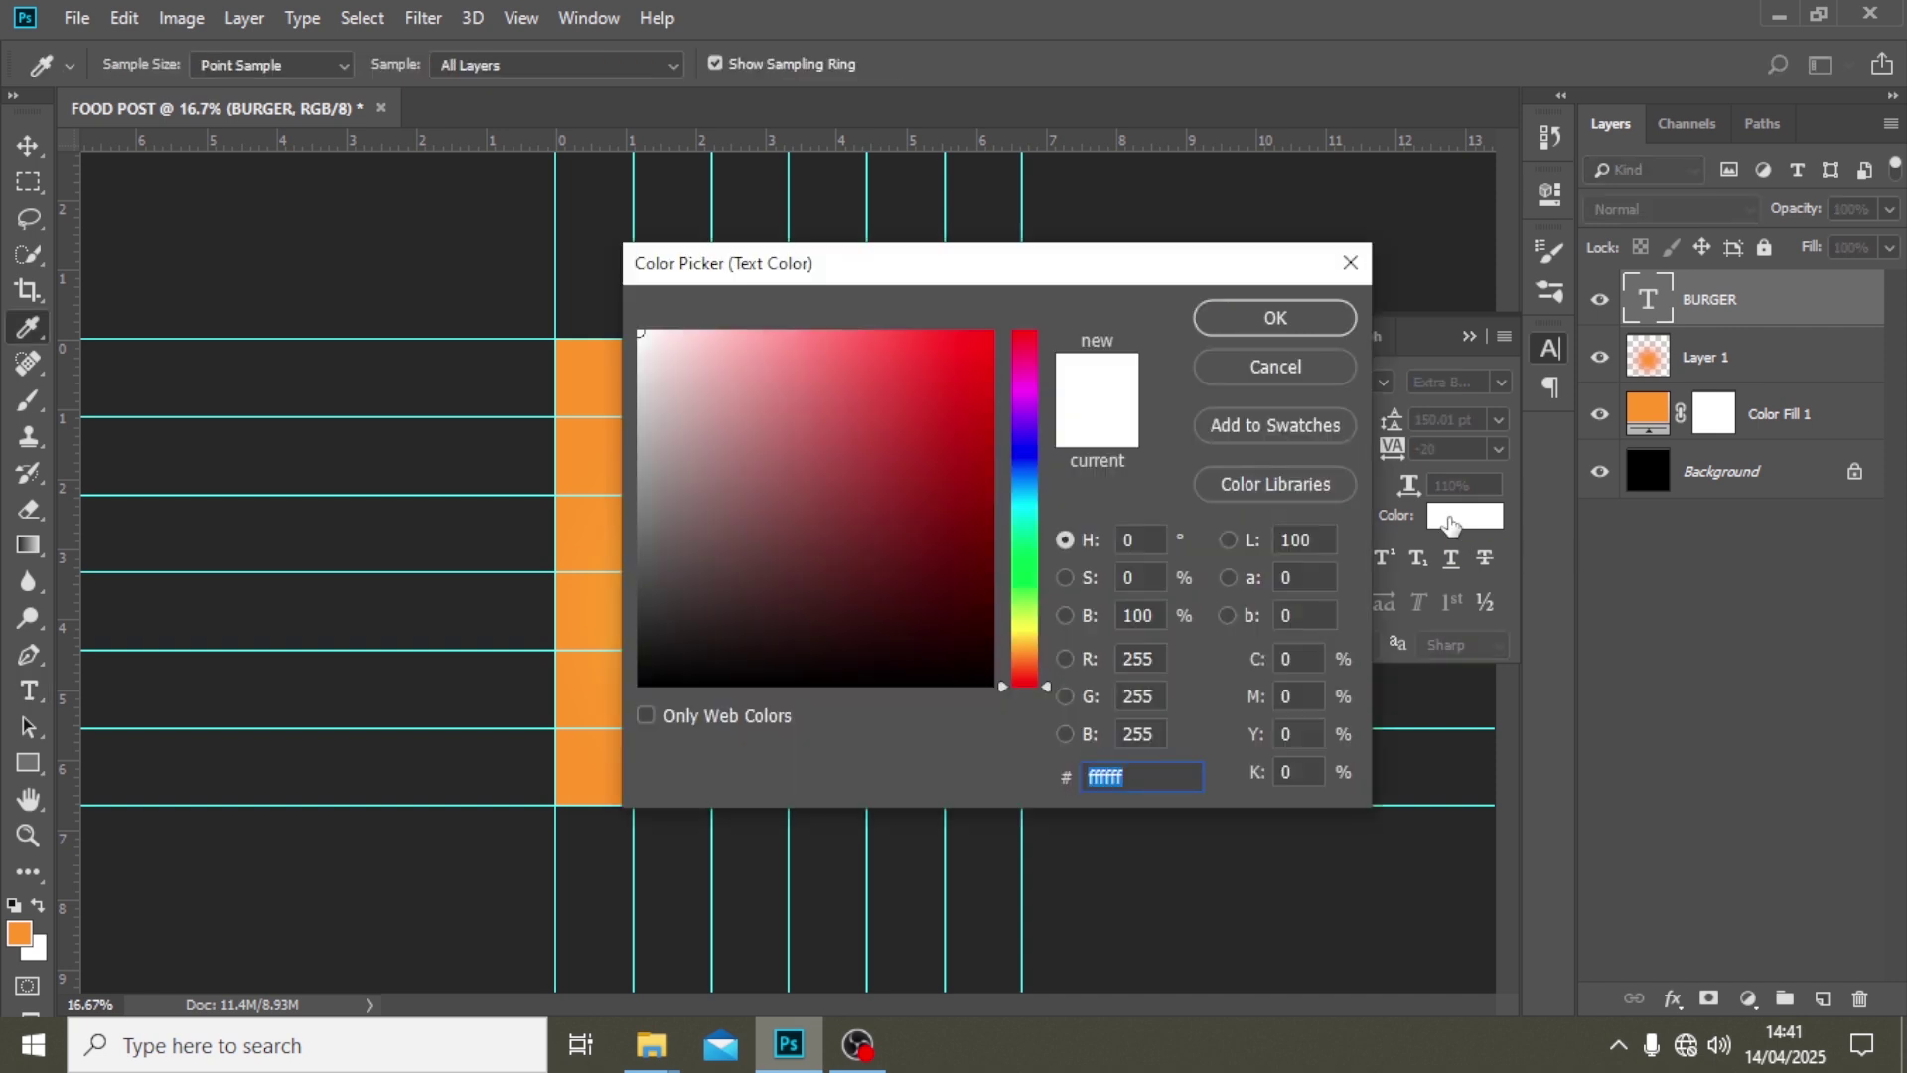
type("FAE")
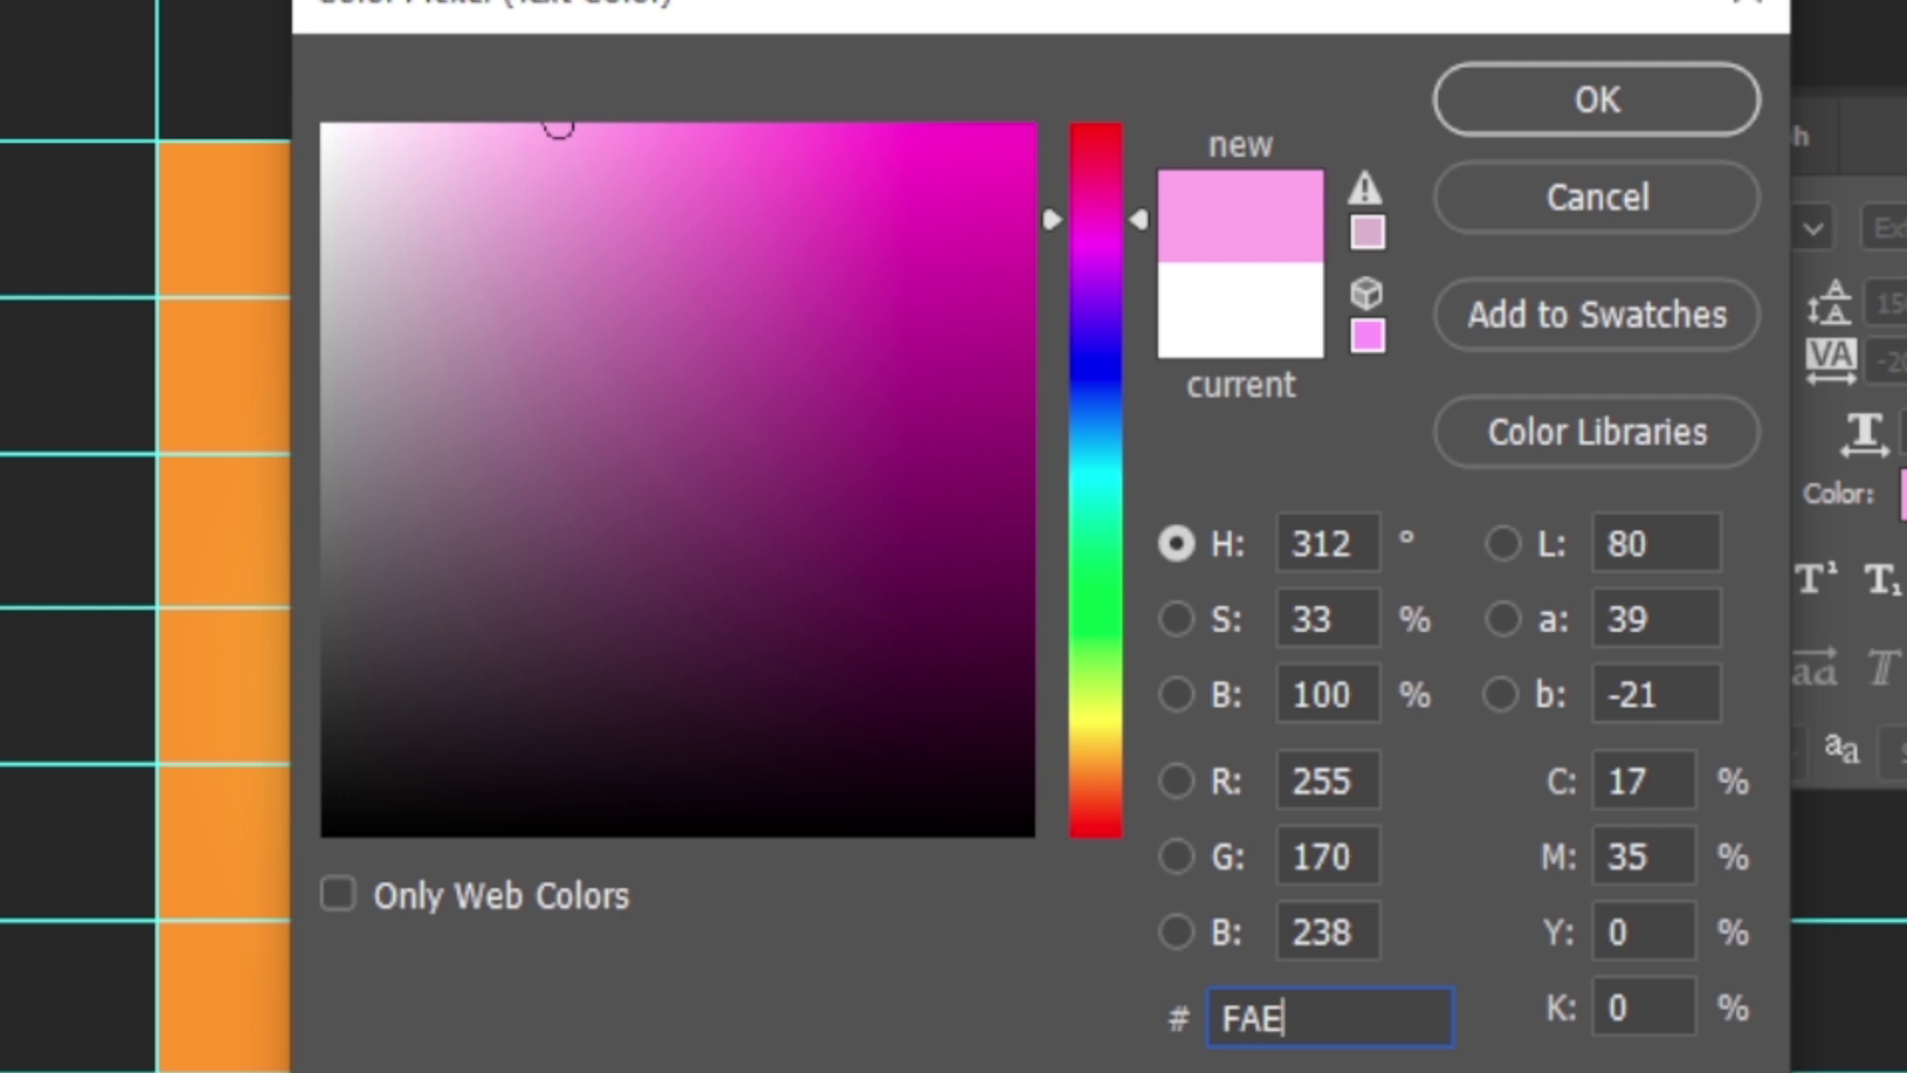
type("7C6")
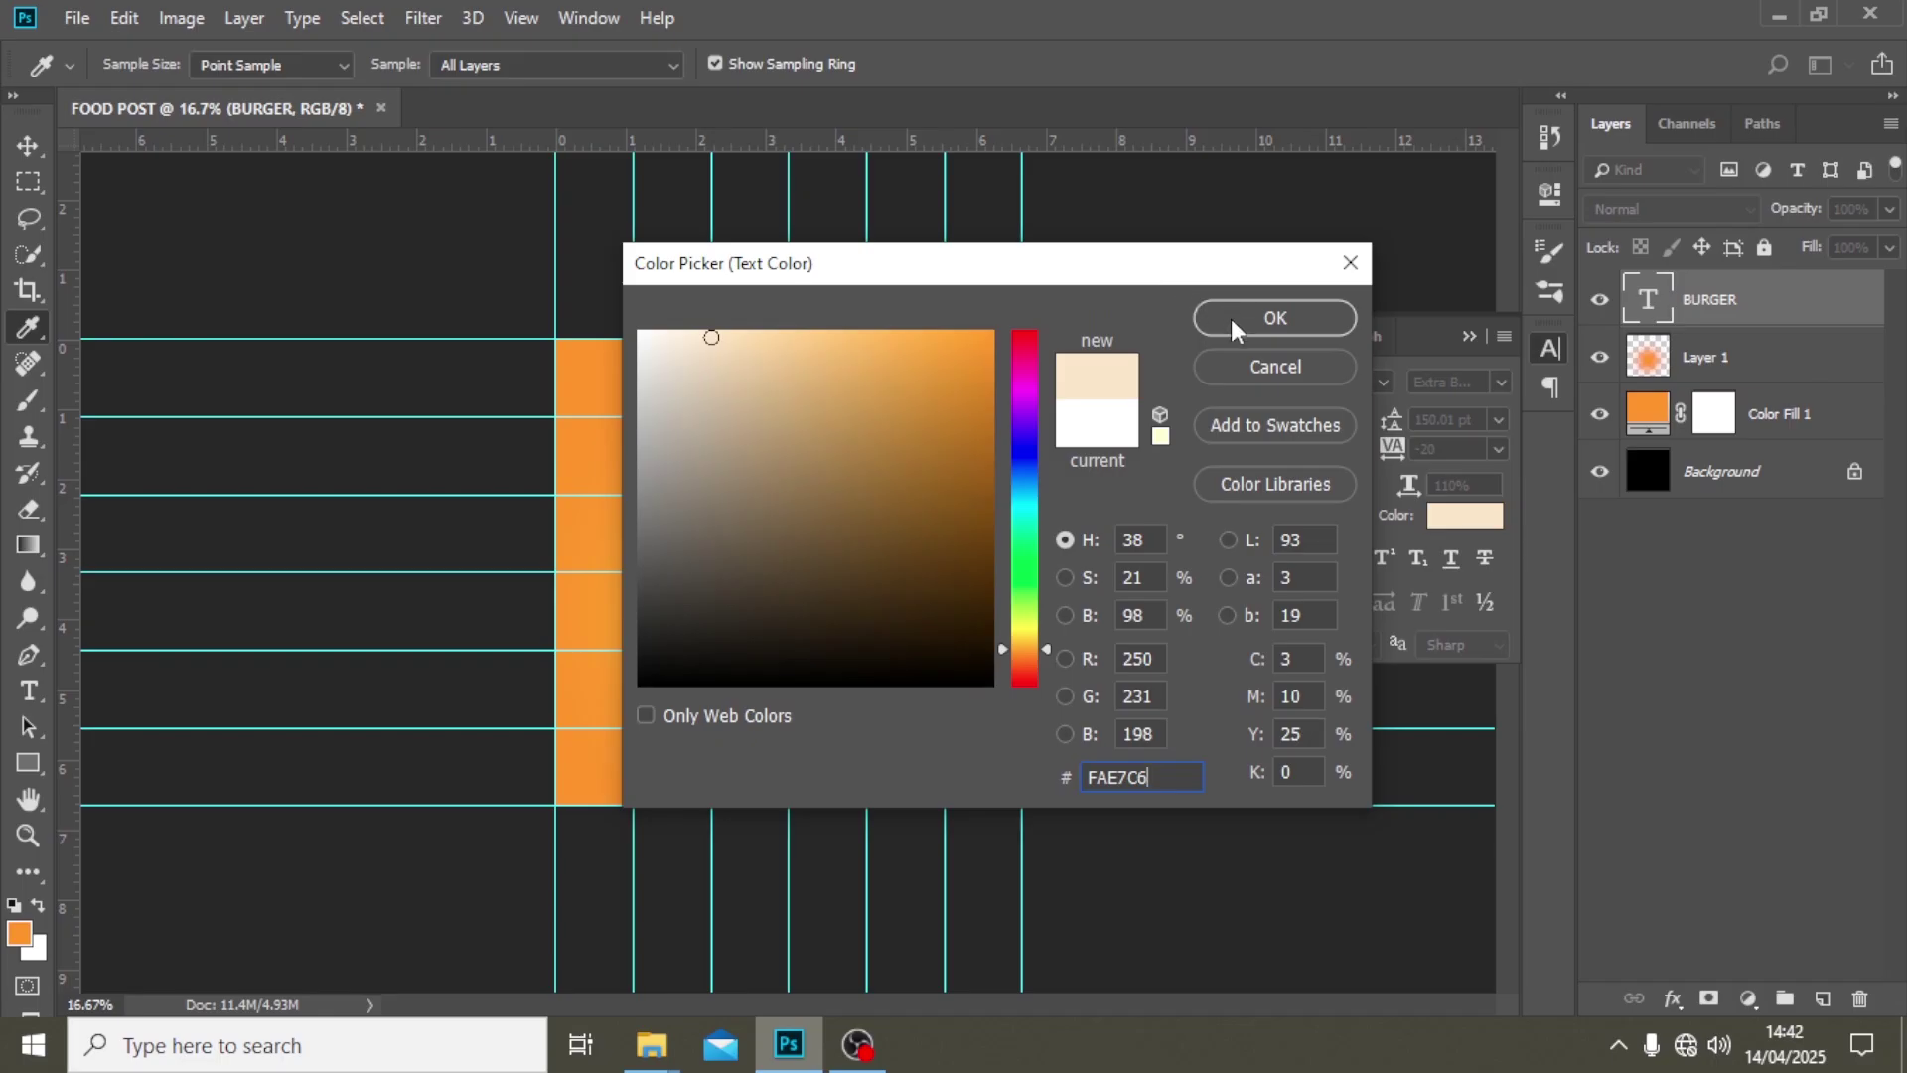
left_click(1520, 114)
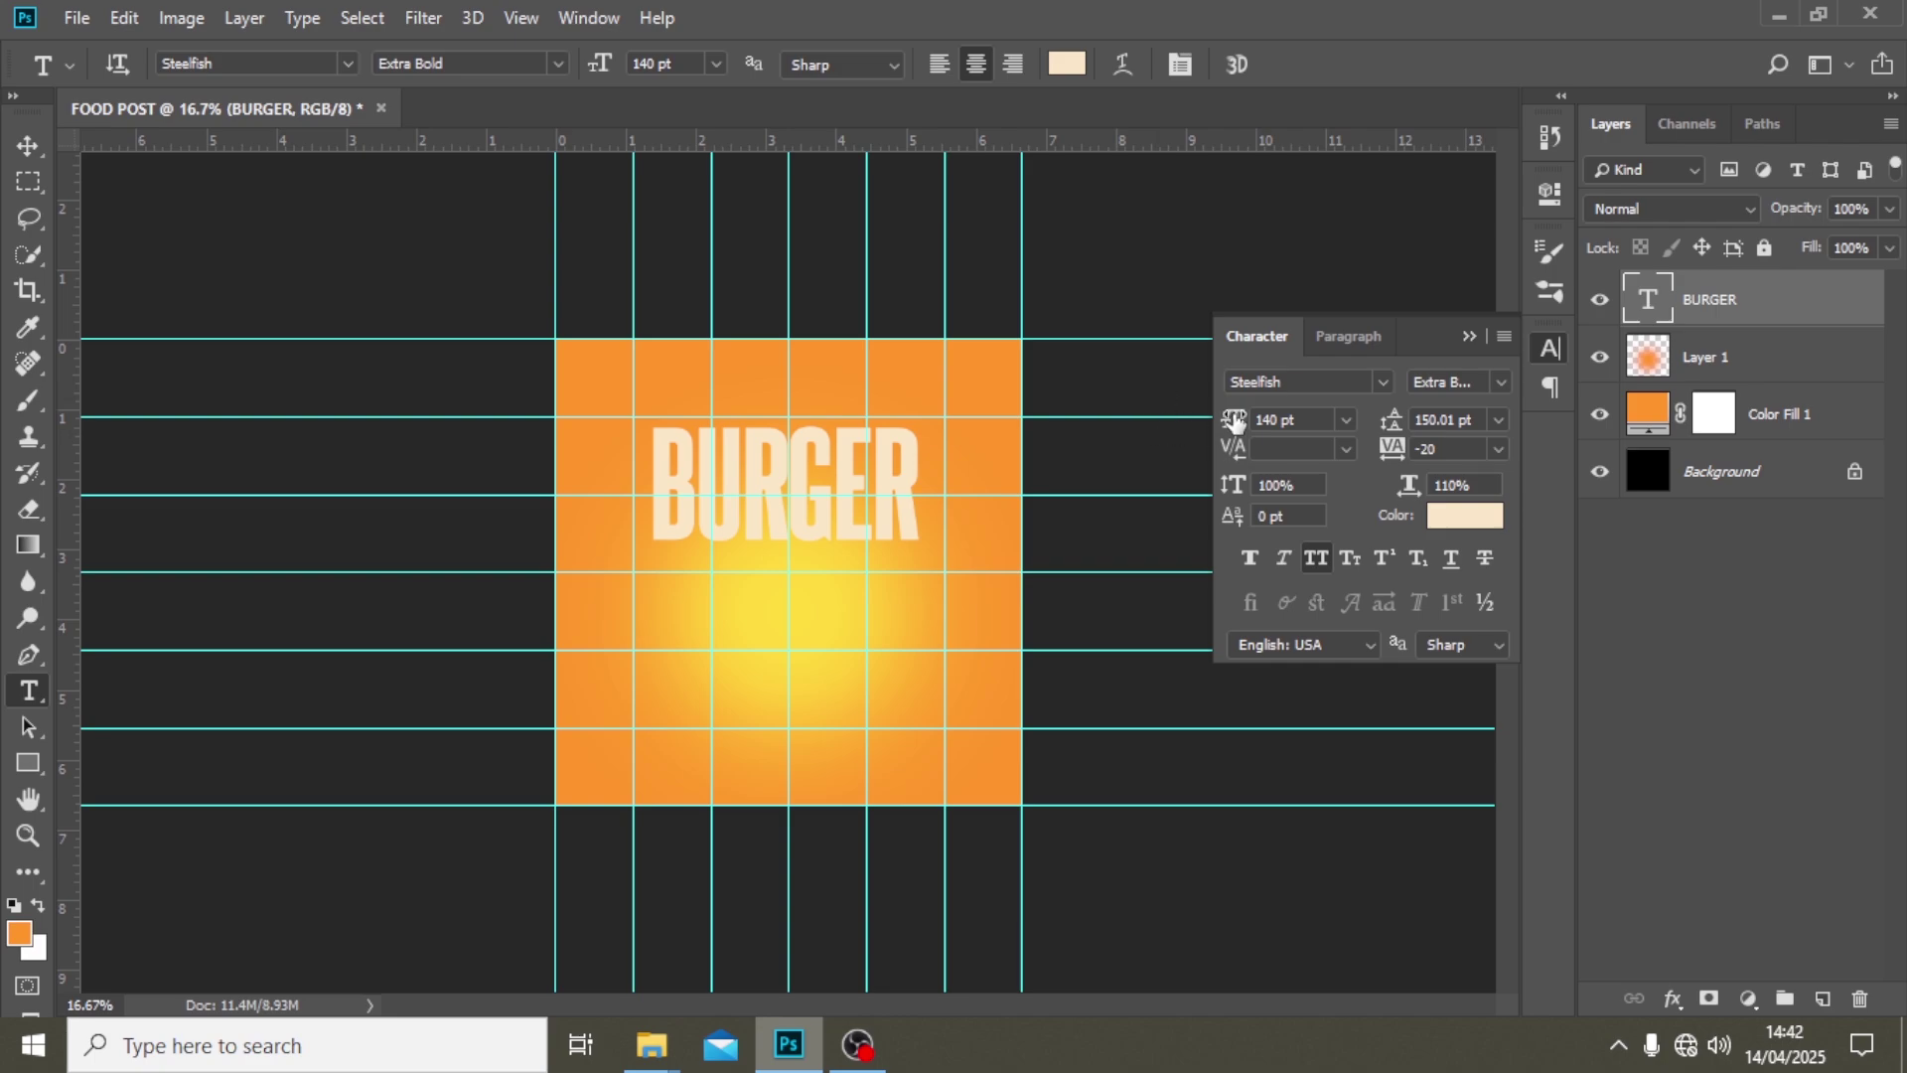
- Set the BURGER title's vertical scale to 80%, keeping its horizontal scale at 110%
left_click(1296, 484)
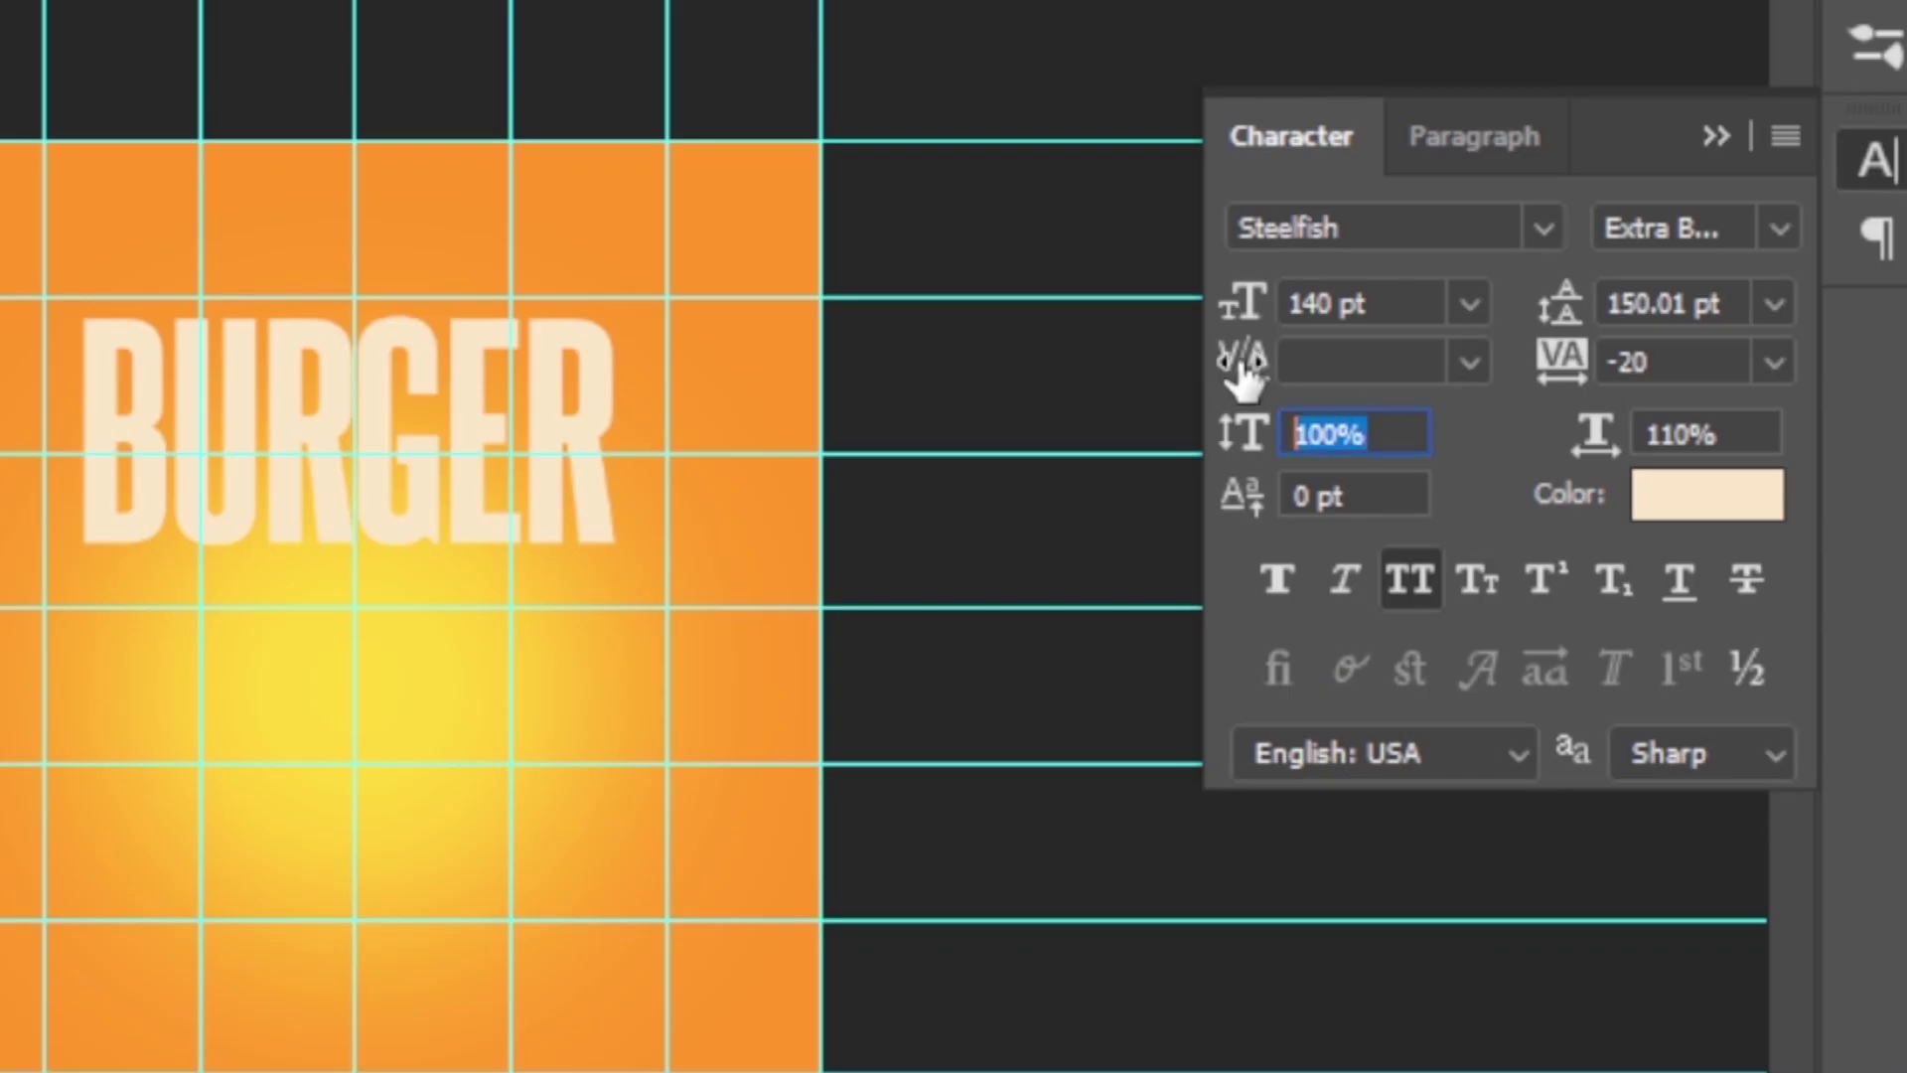
type("80")
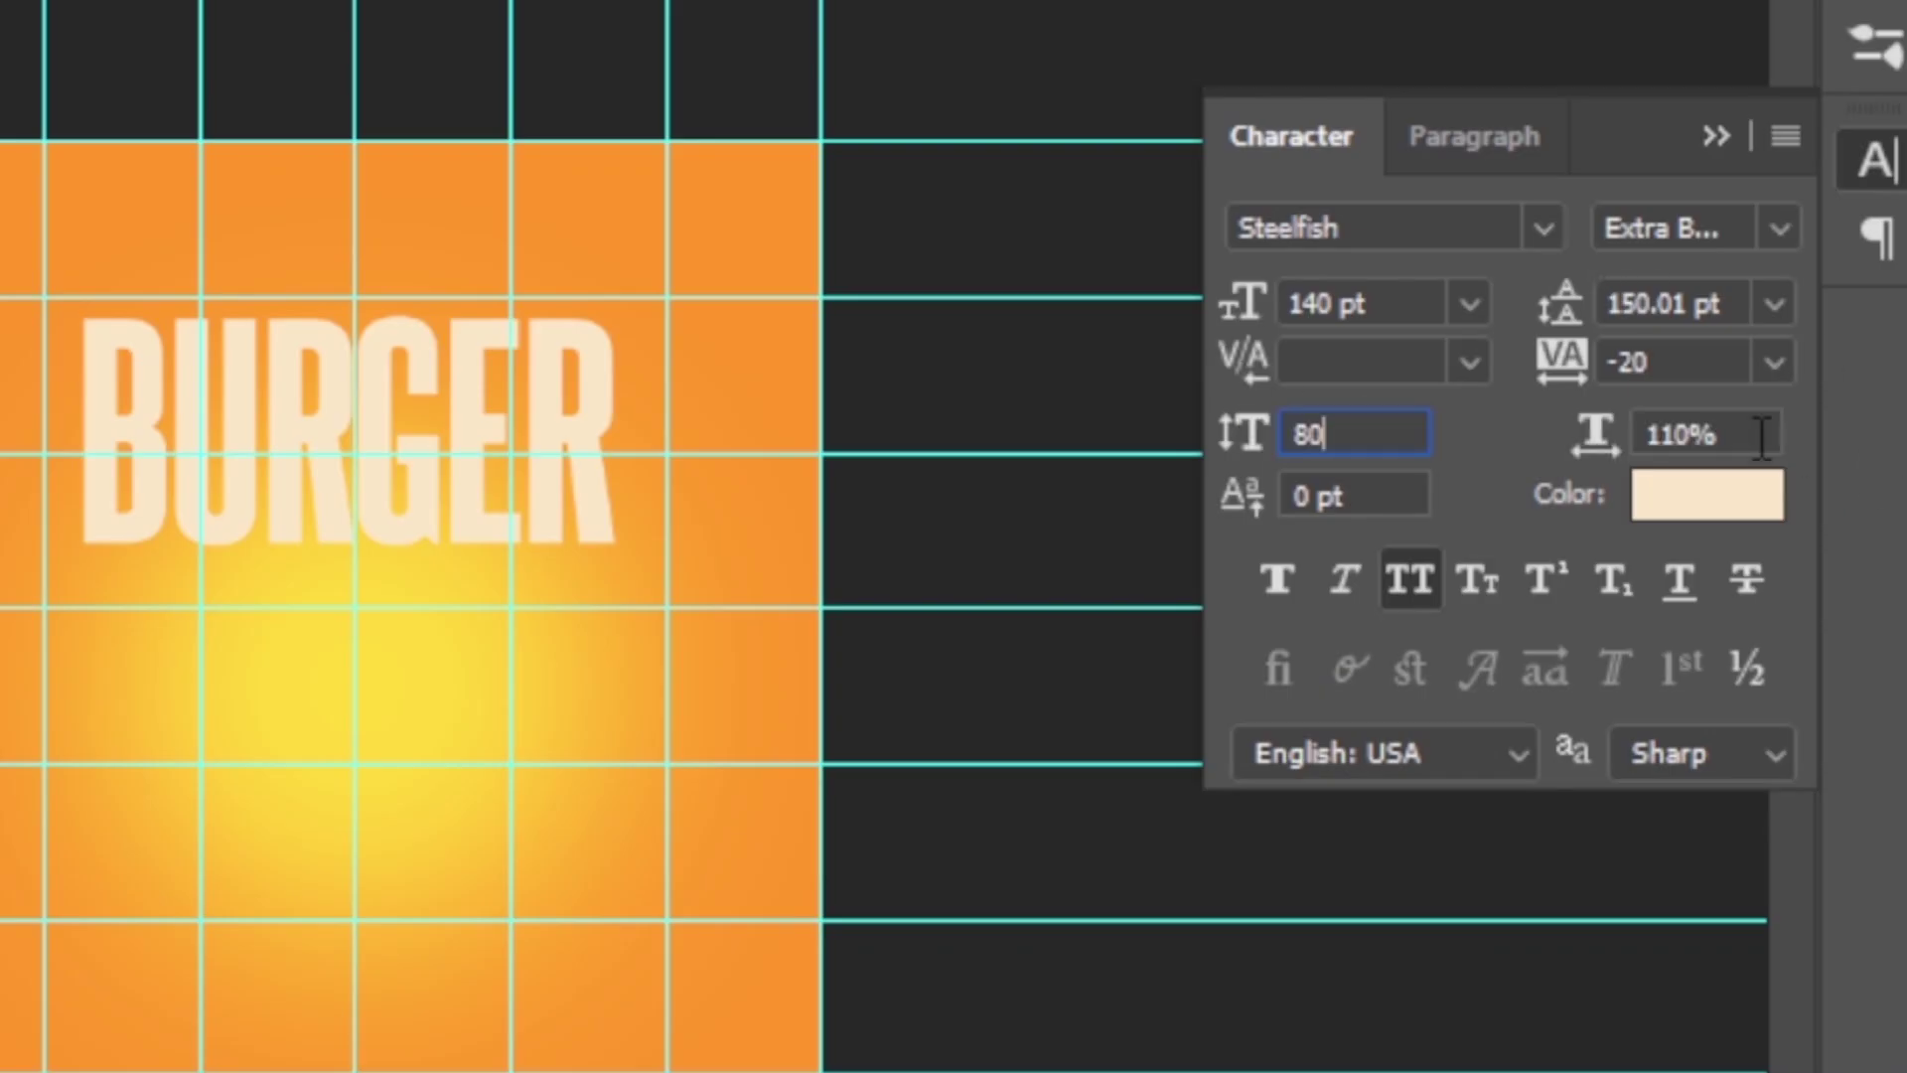
key("Return")
key("Tab")
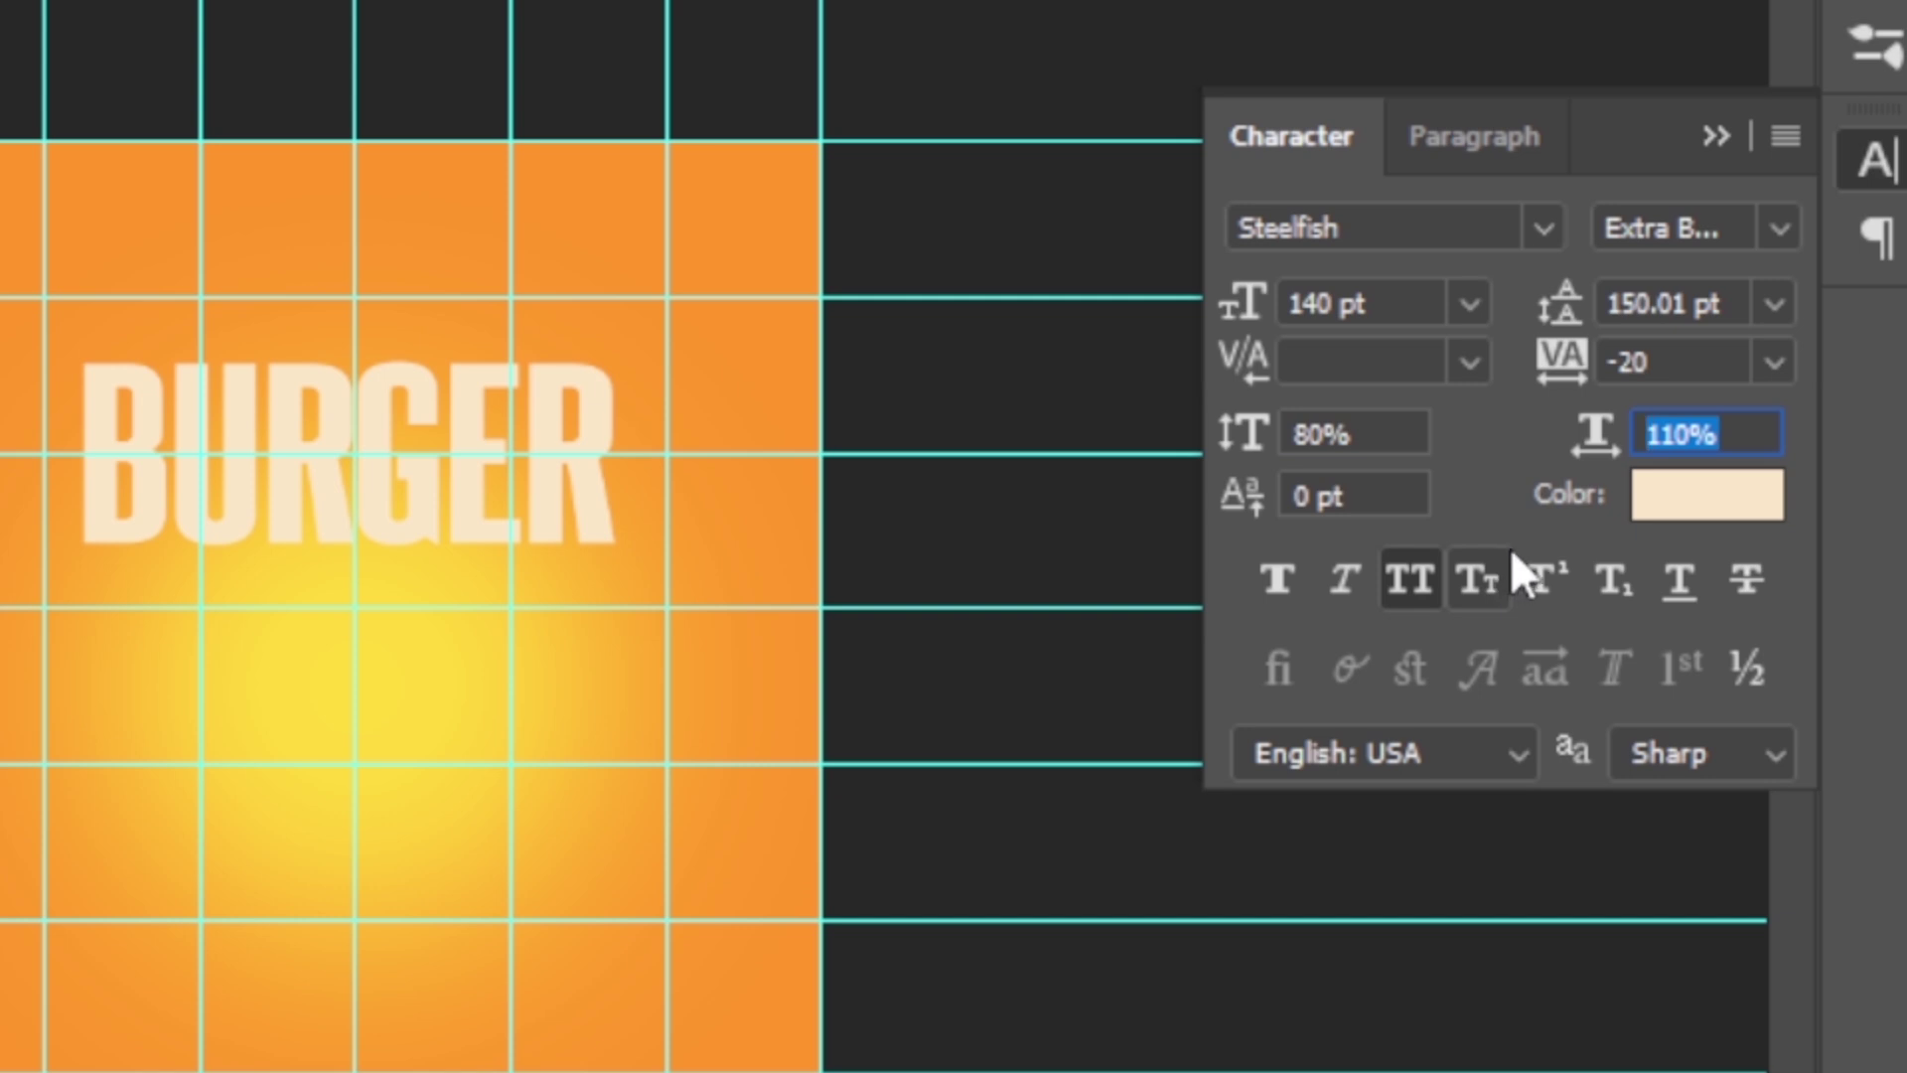
key("Return")
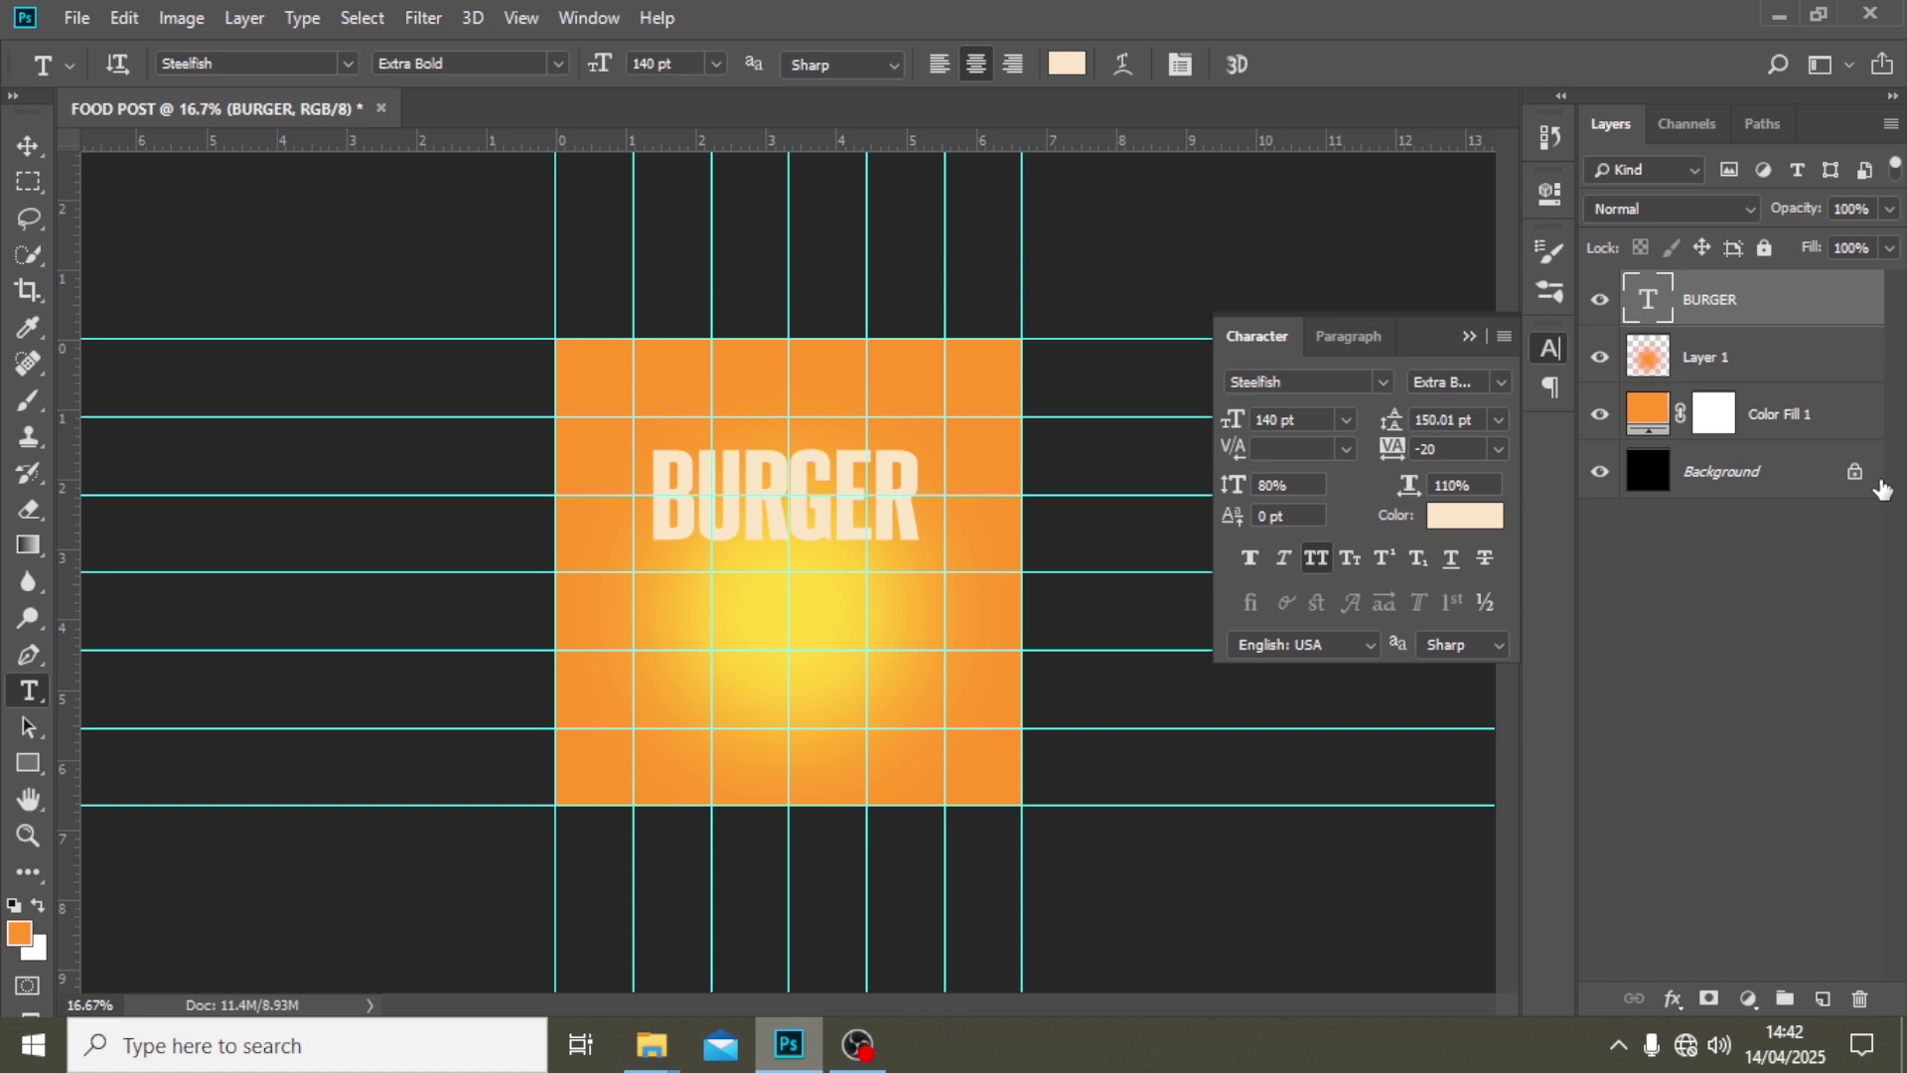
- Nudge the BURGER title right with Free Transform until it is centred on the canvas's middle vertical guide
left_click(26, 149)
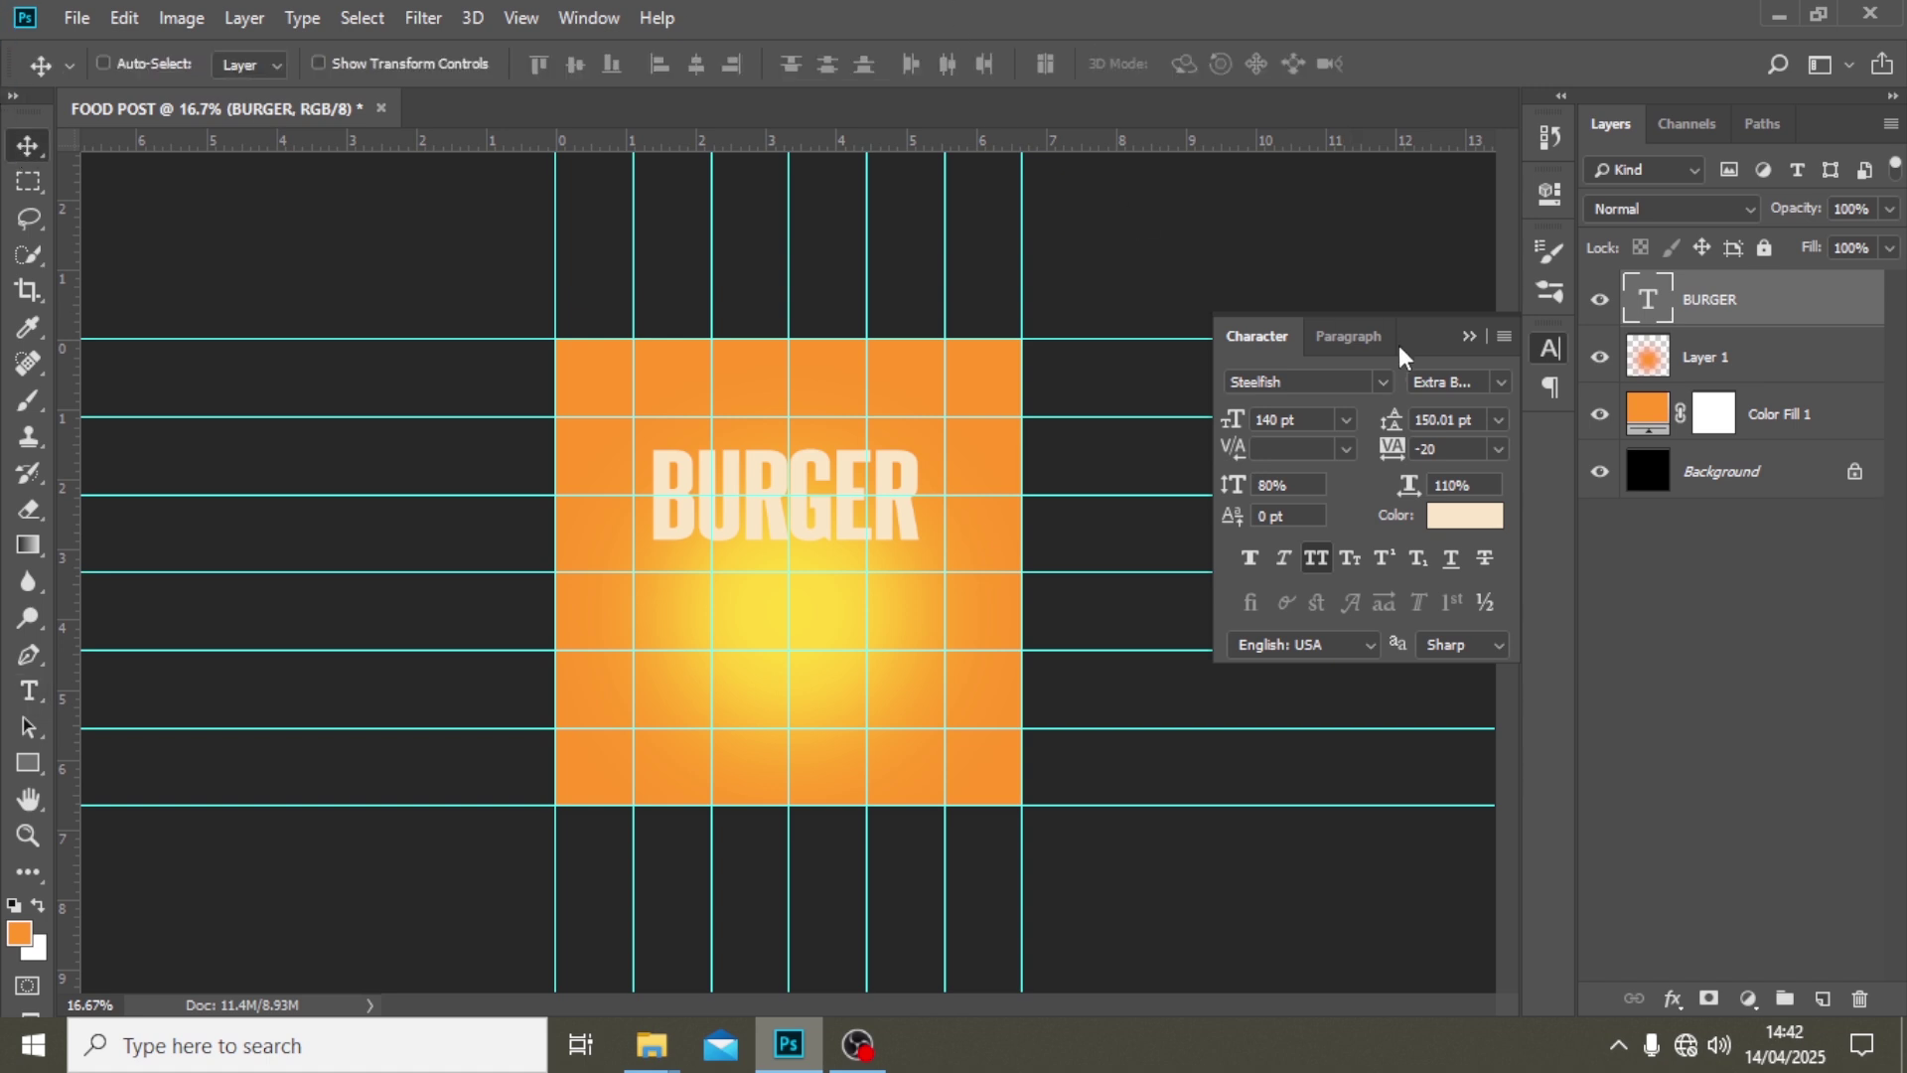
left_click(1468, 336)
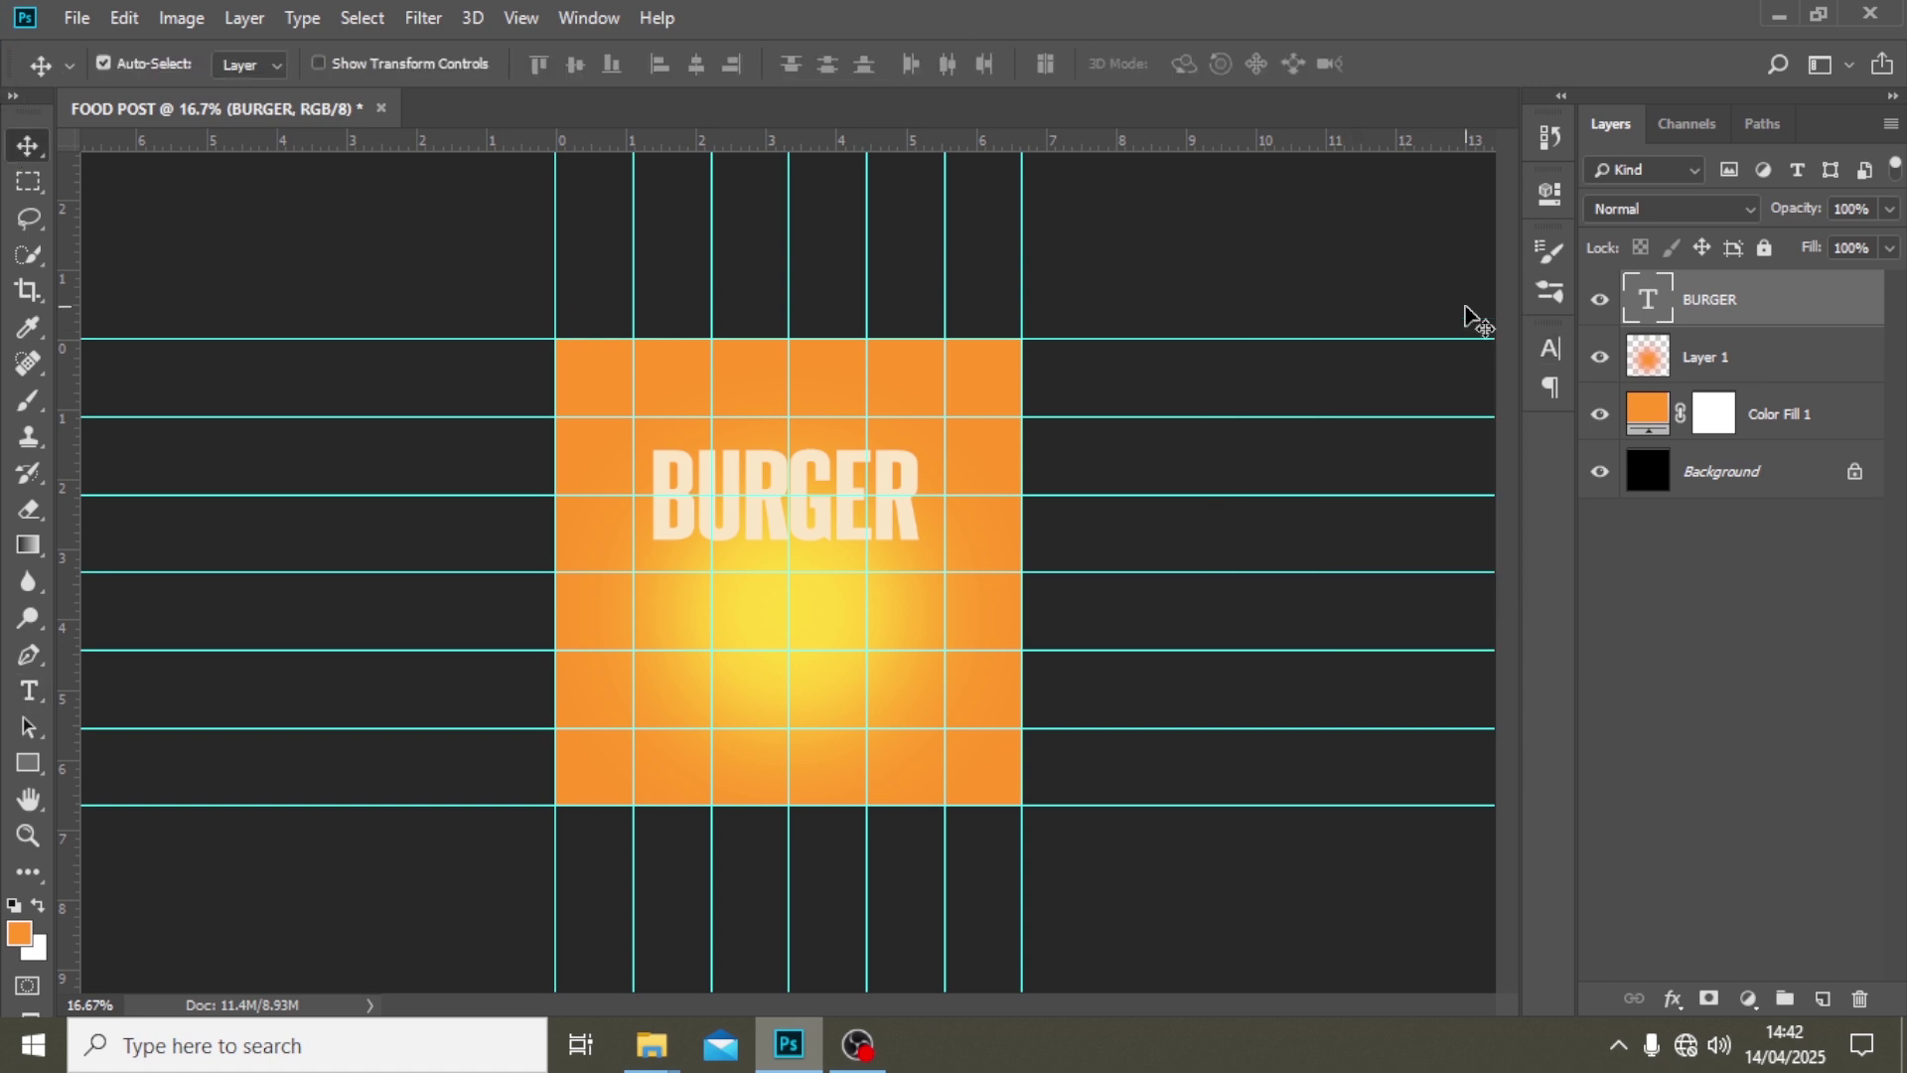
key("ctrl+0")
key("ctrl+t")
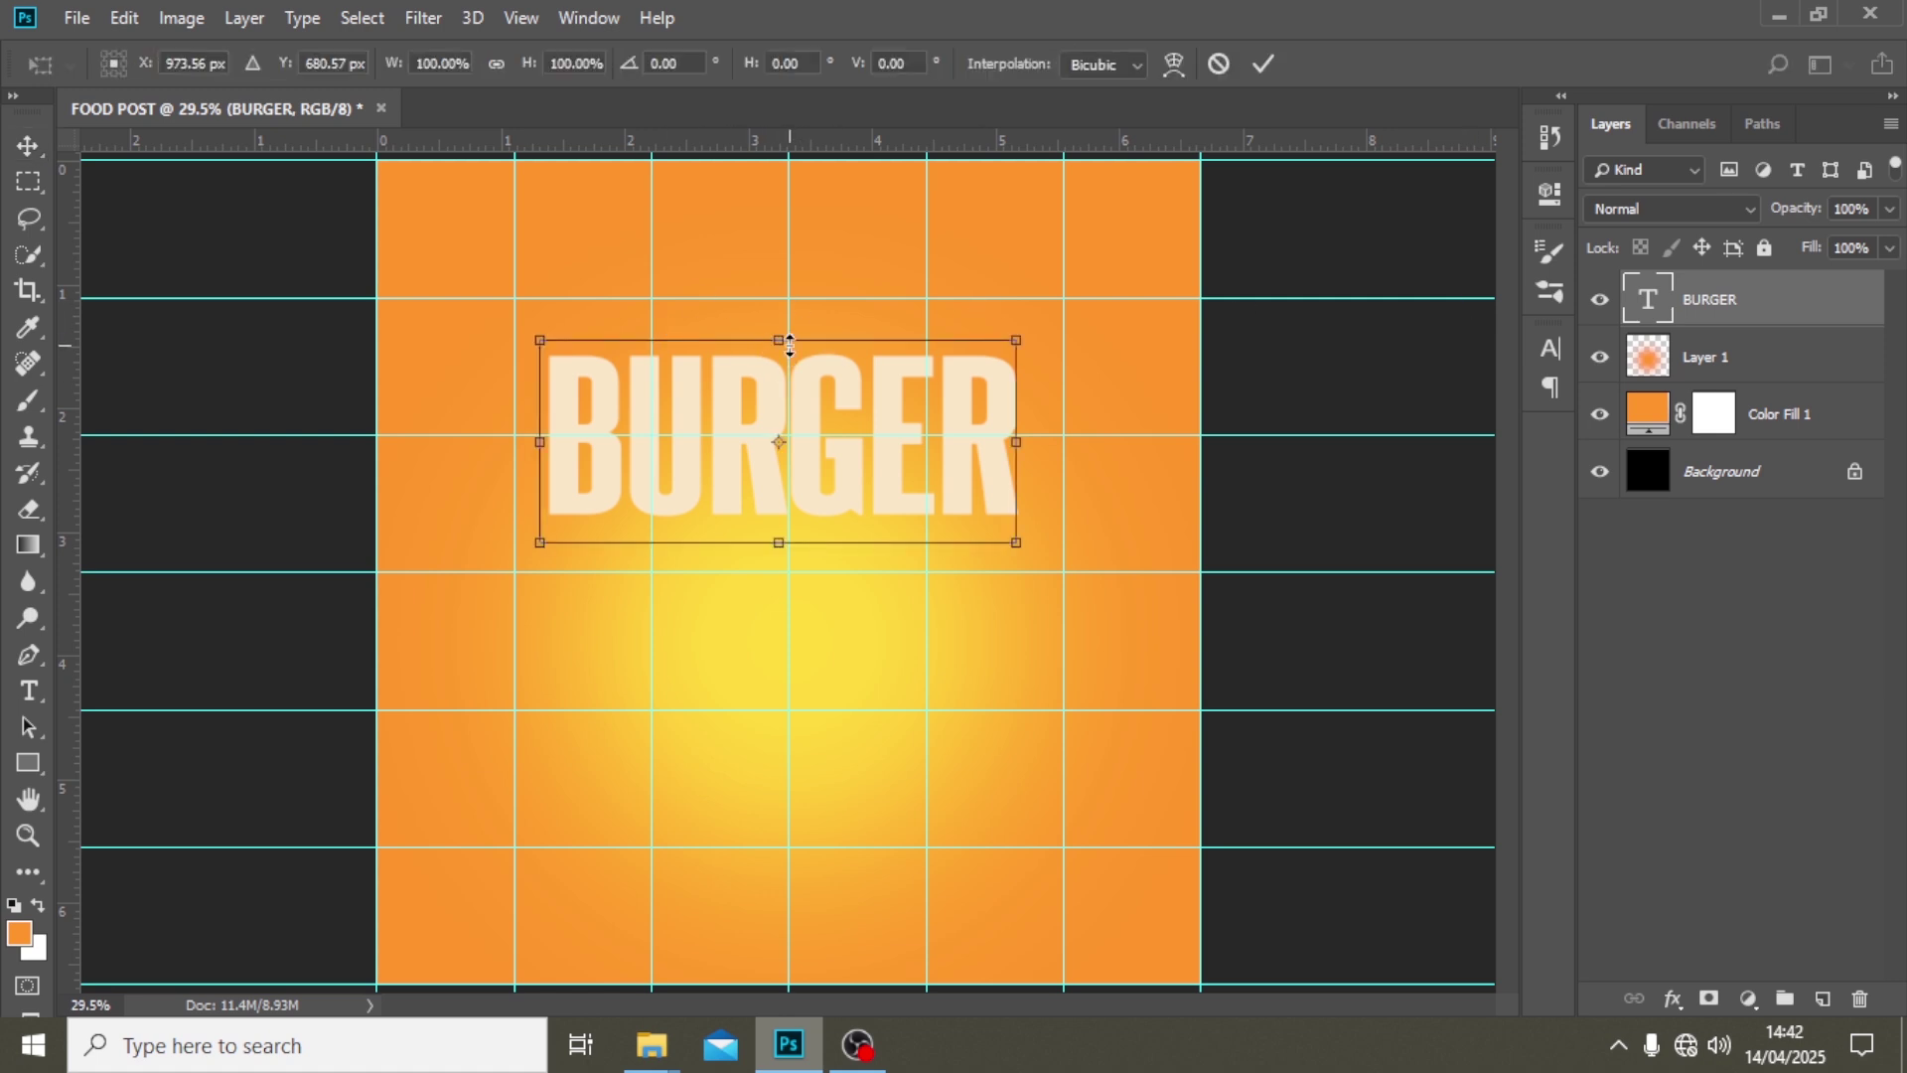
key("shift+Right")
key("shift+Right")
key("shift+Right")
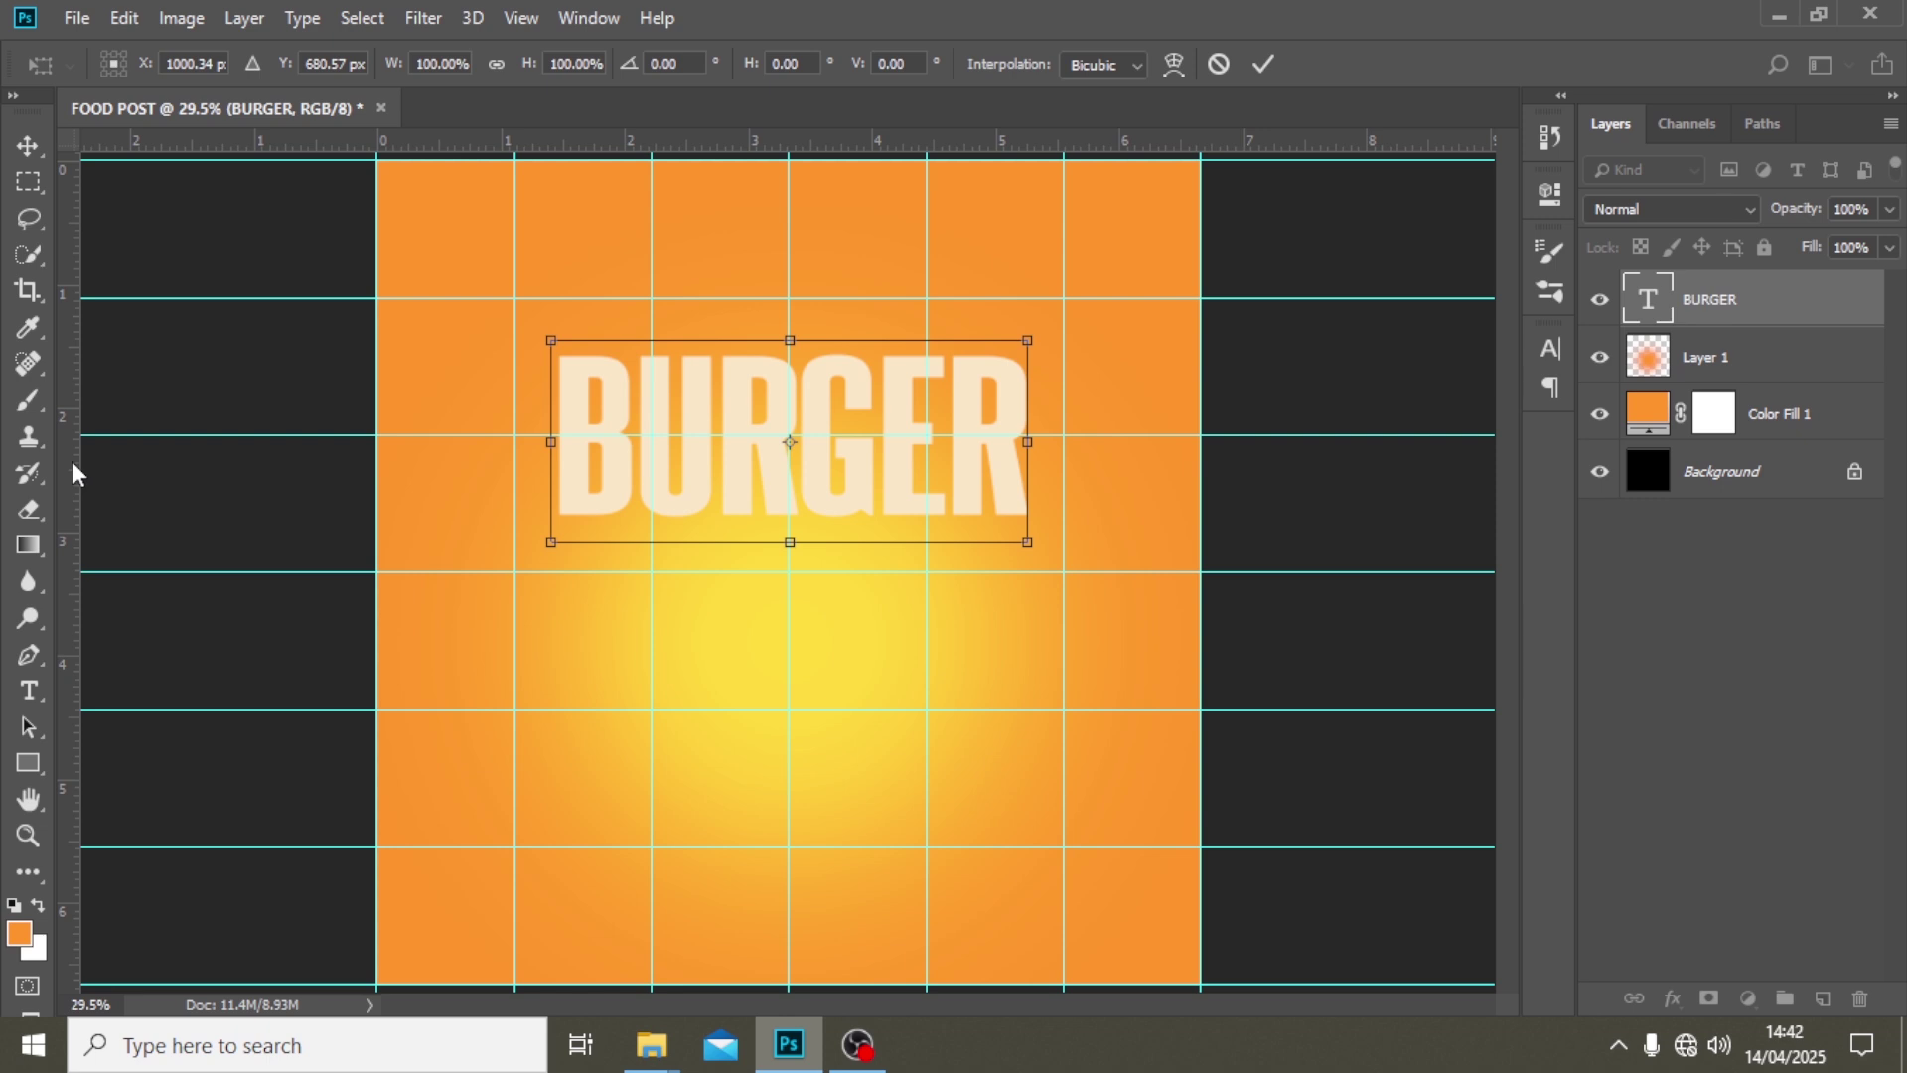
- Add vertical guides at both side edges of the BURGER title's transform box, and finish the transform
left_click_drag(74, 475, 551, 440)
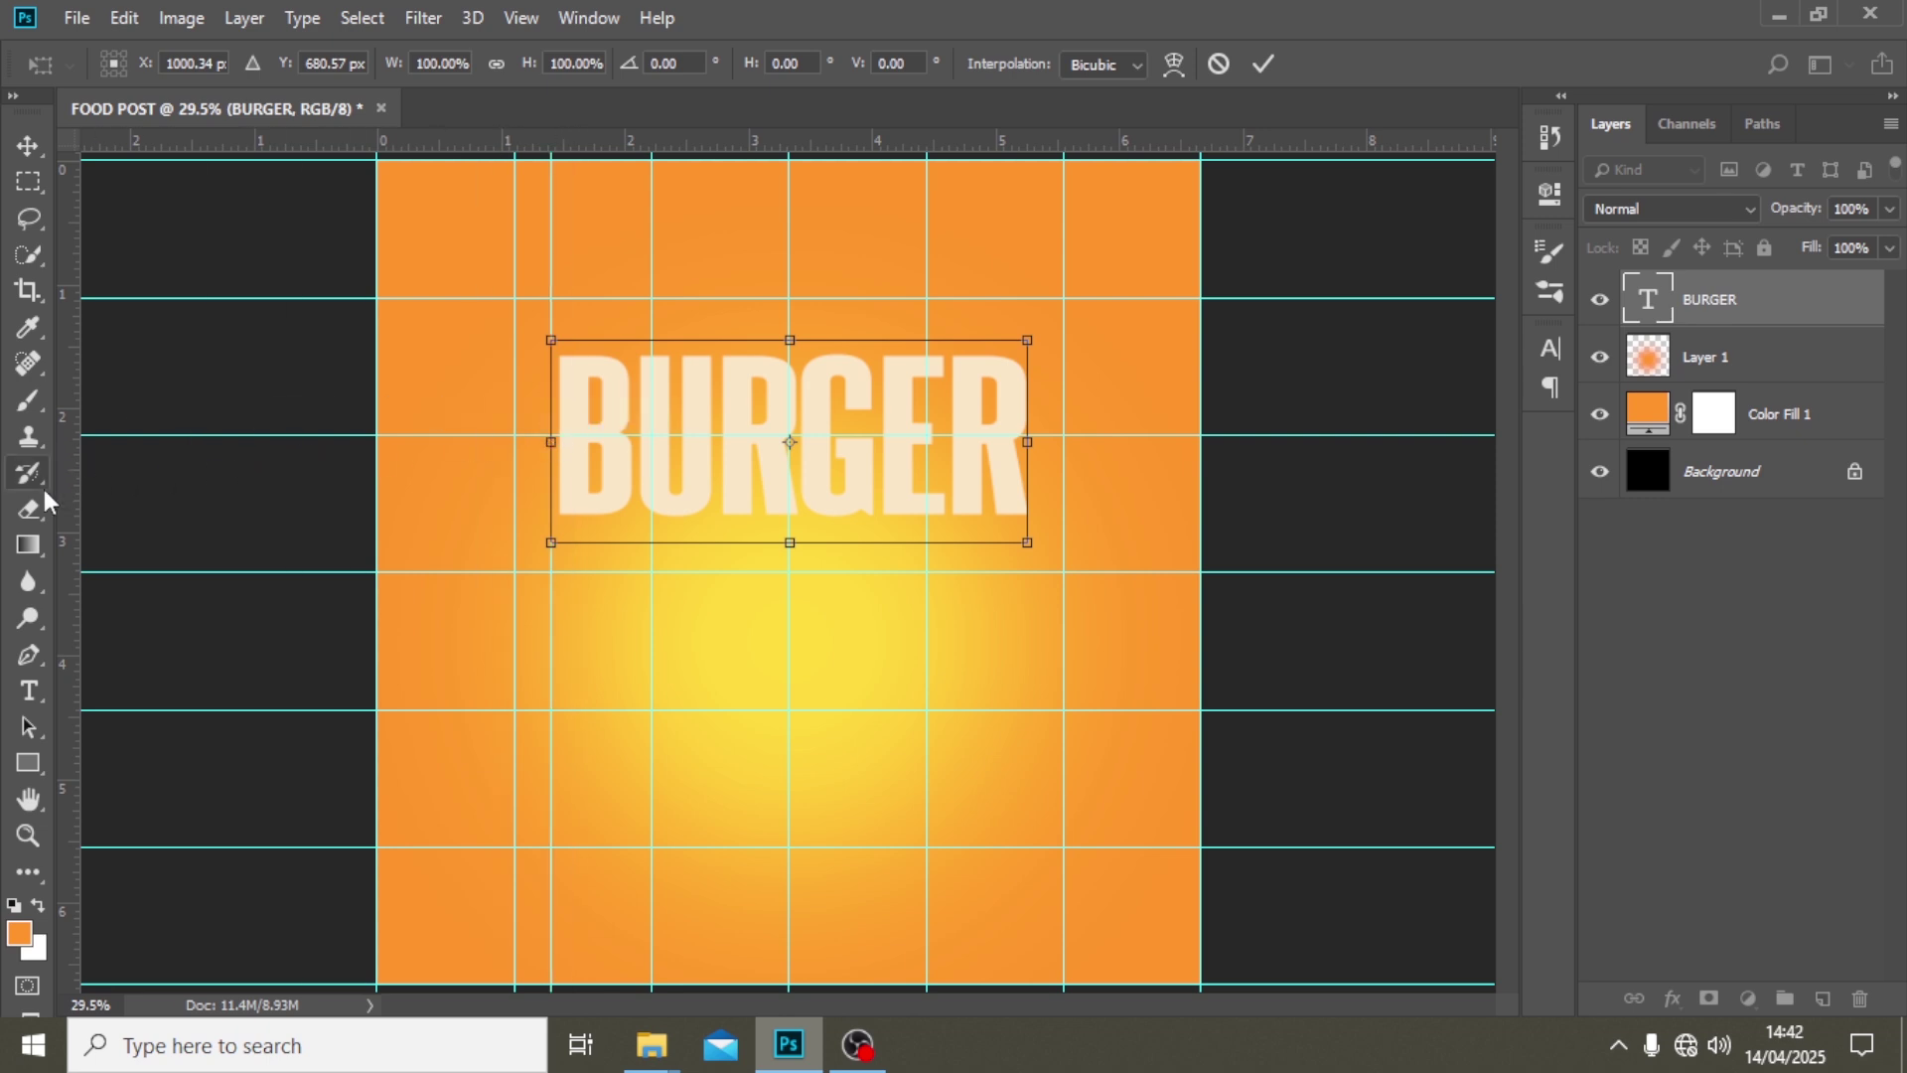
left_click_drag(61, 503, 1023, 525)
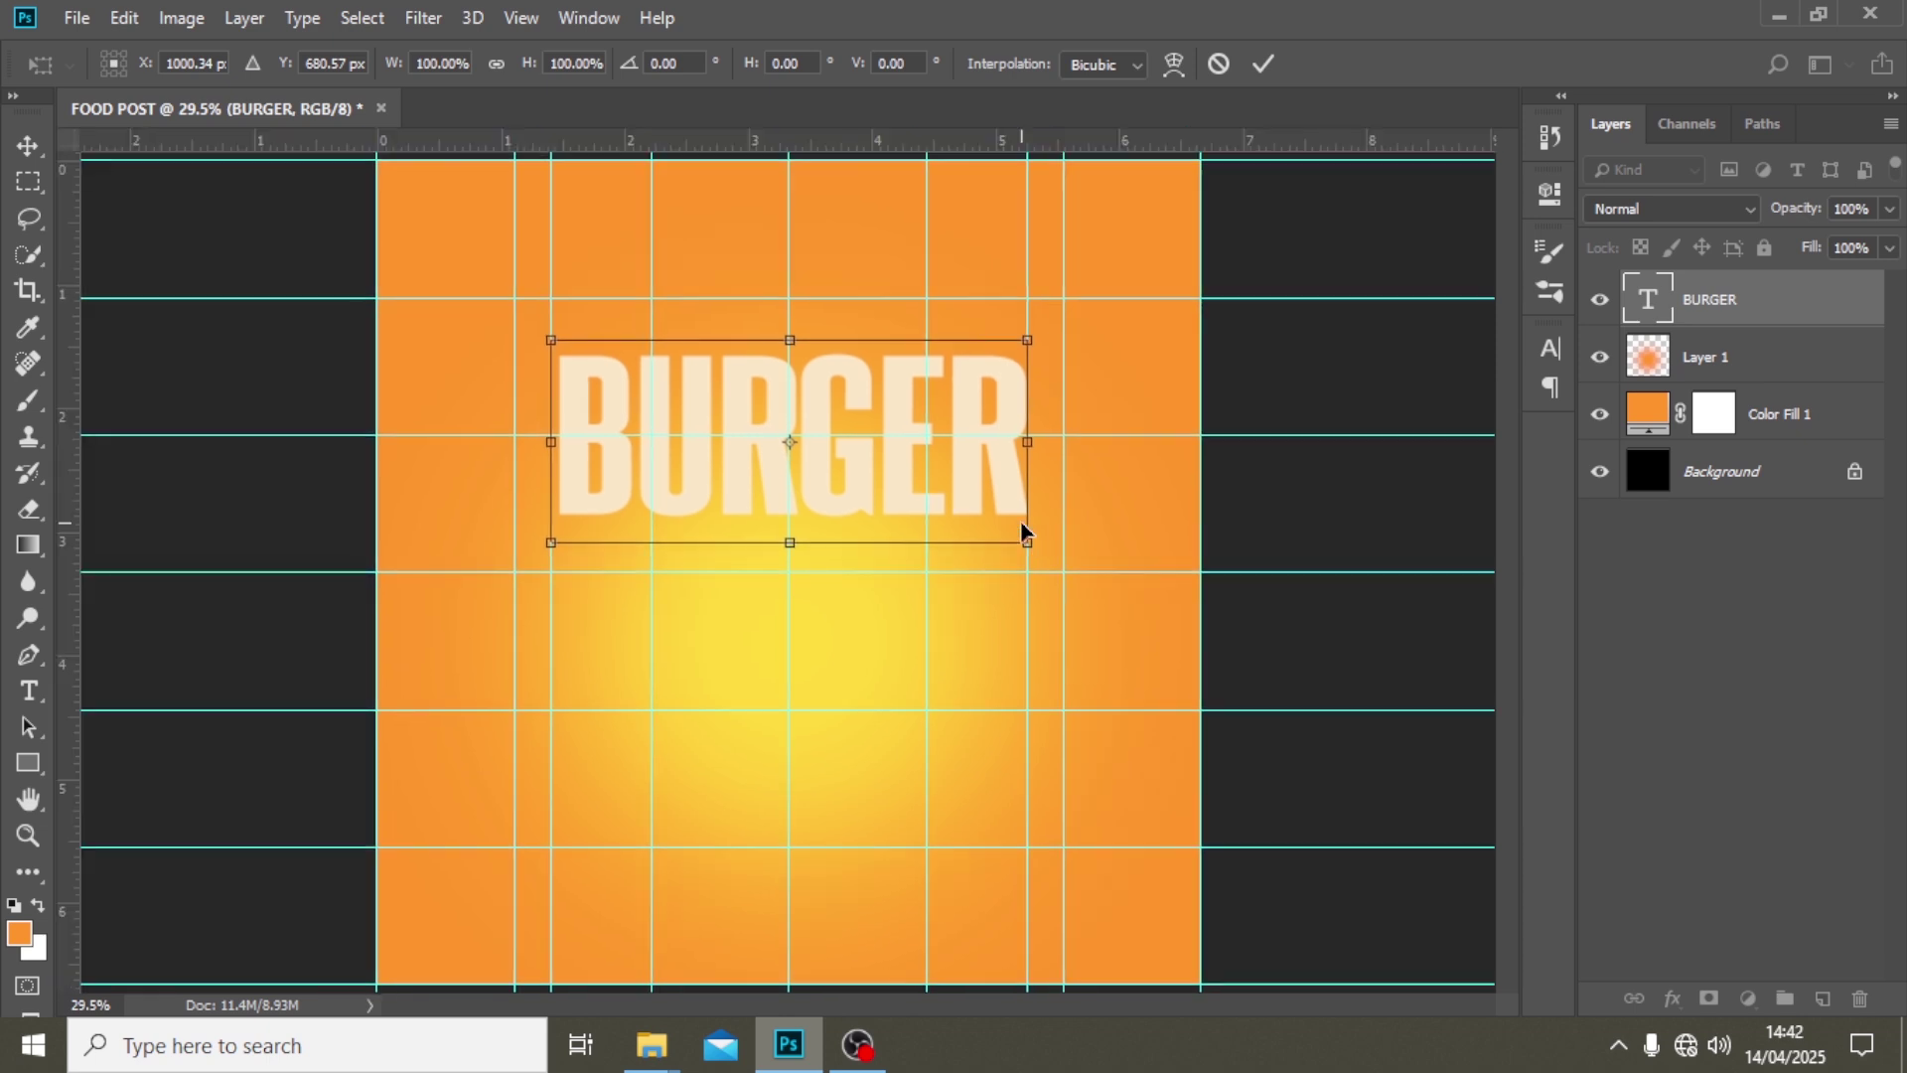
key("Return")
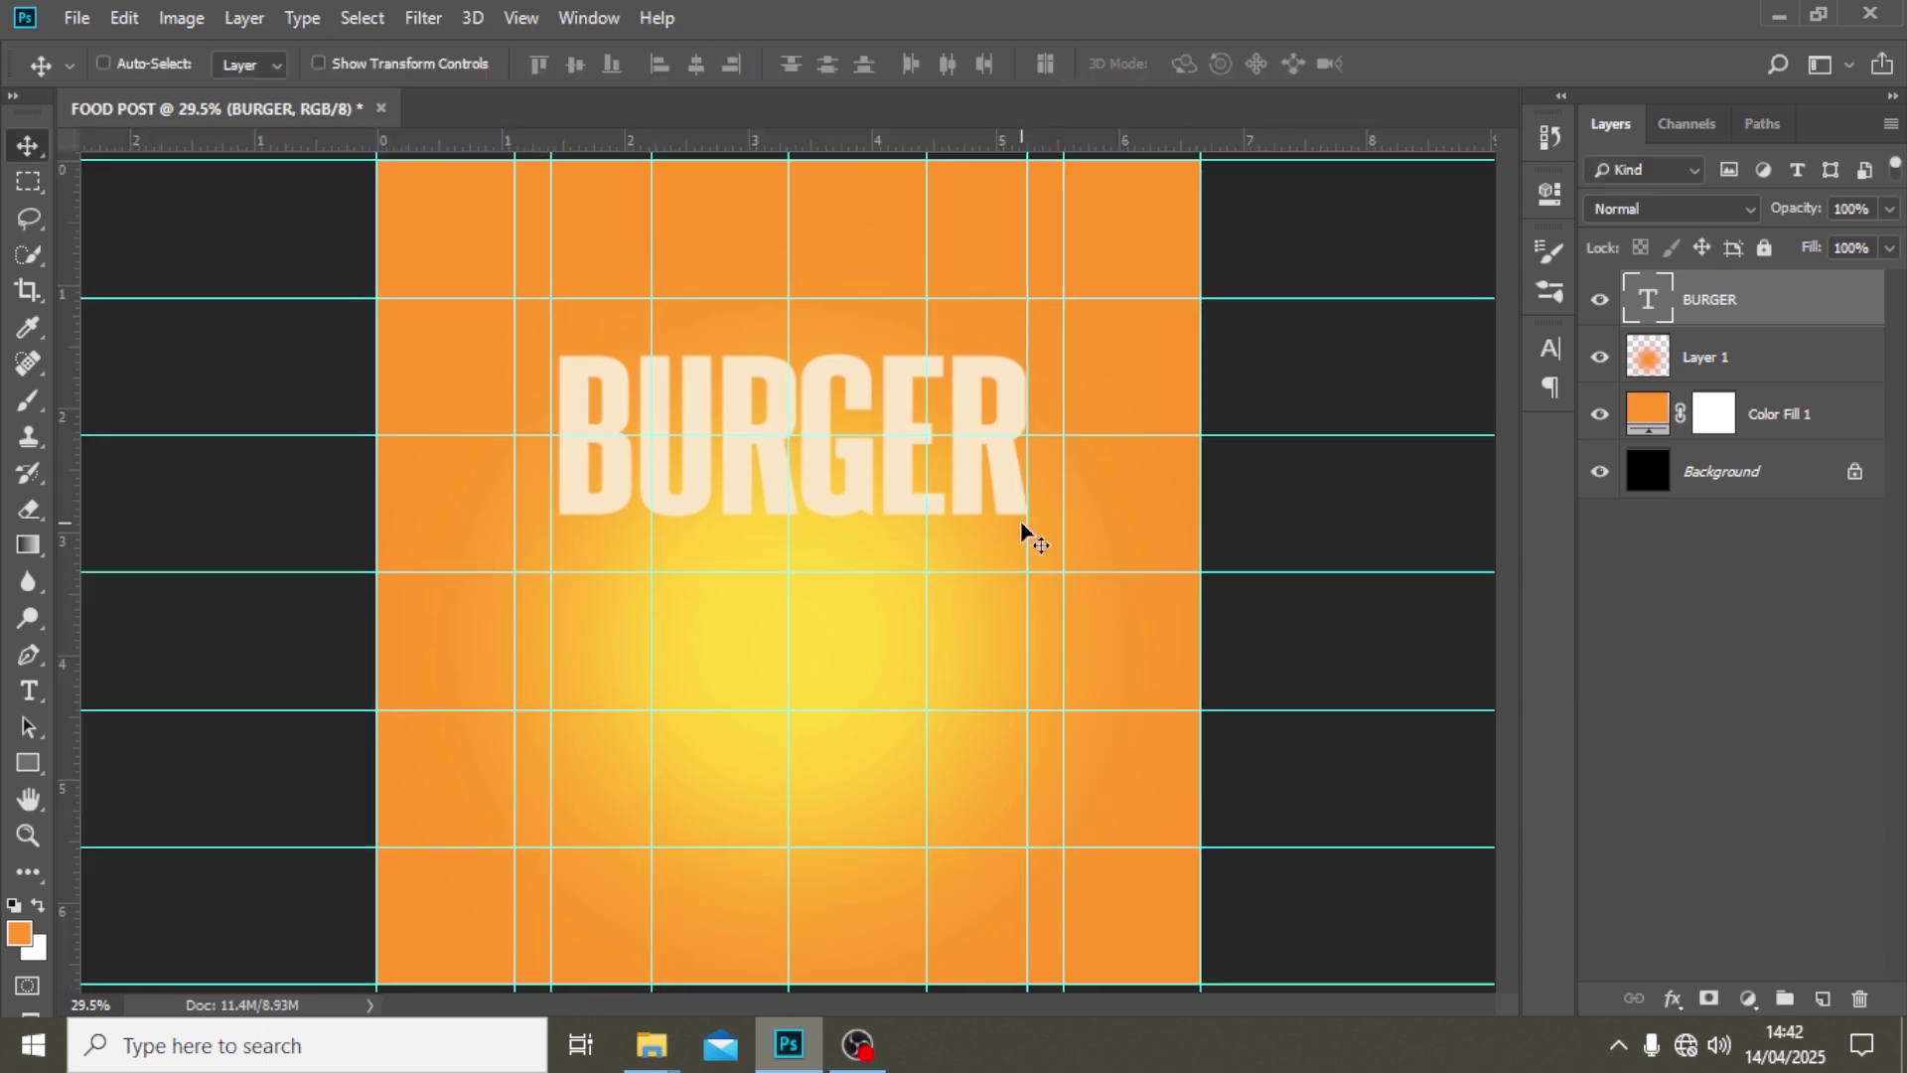
- Move the BURGER title up near the canvas's upper edge and make three copies of its layer, deleting the extra fourth one
key("ctrl+minus")
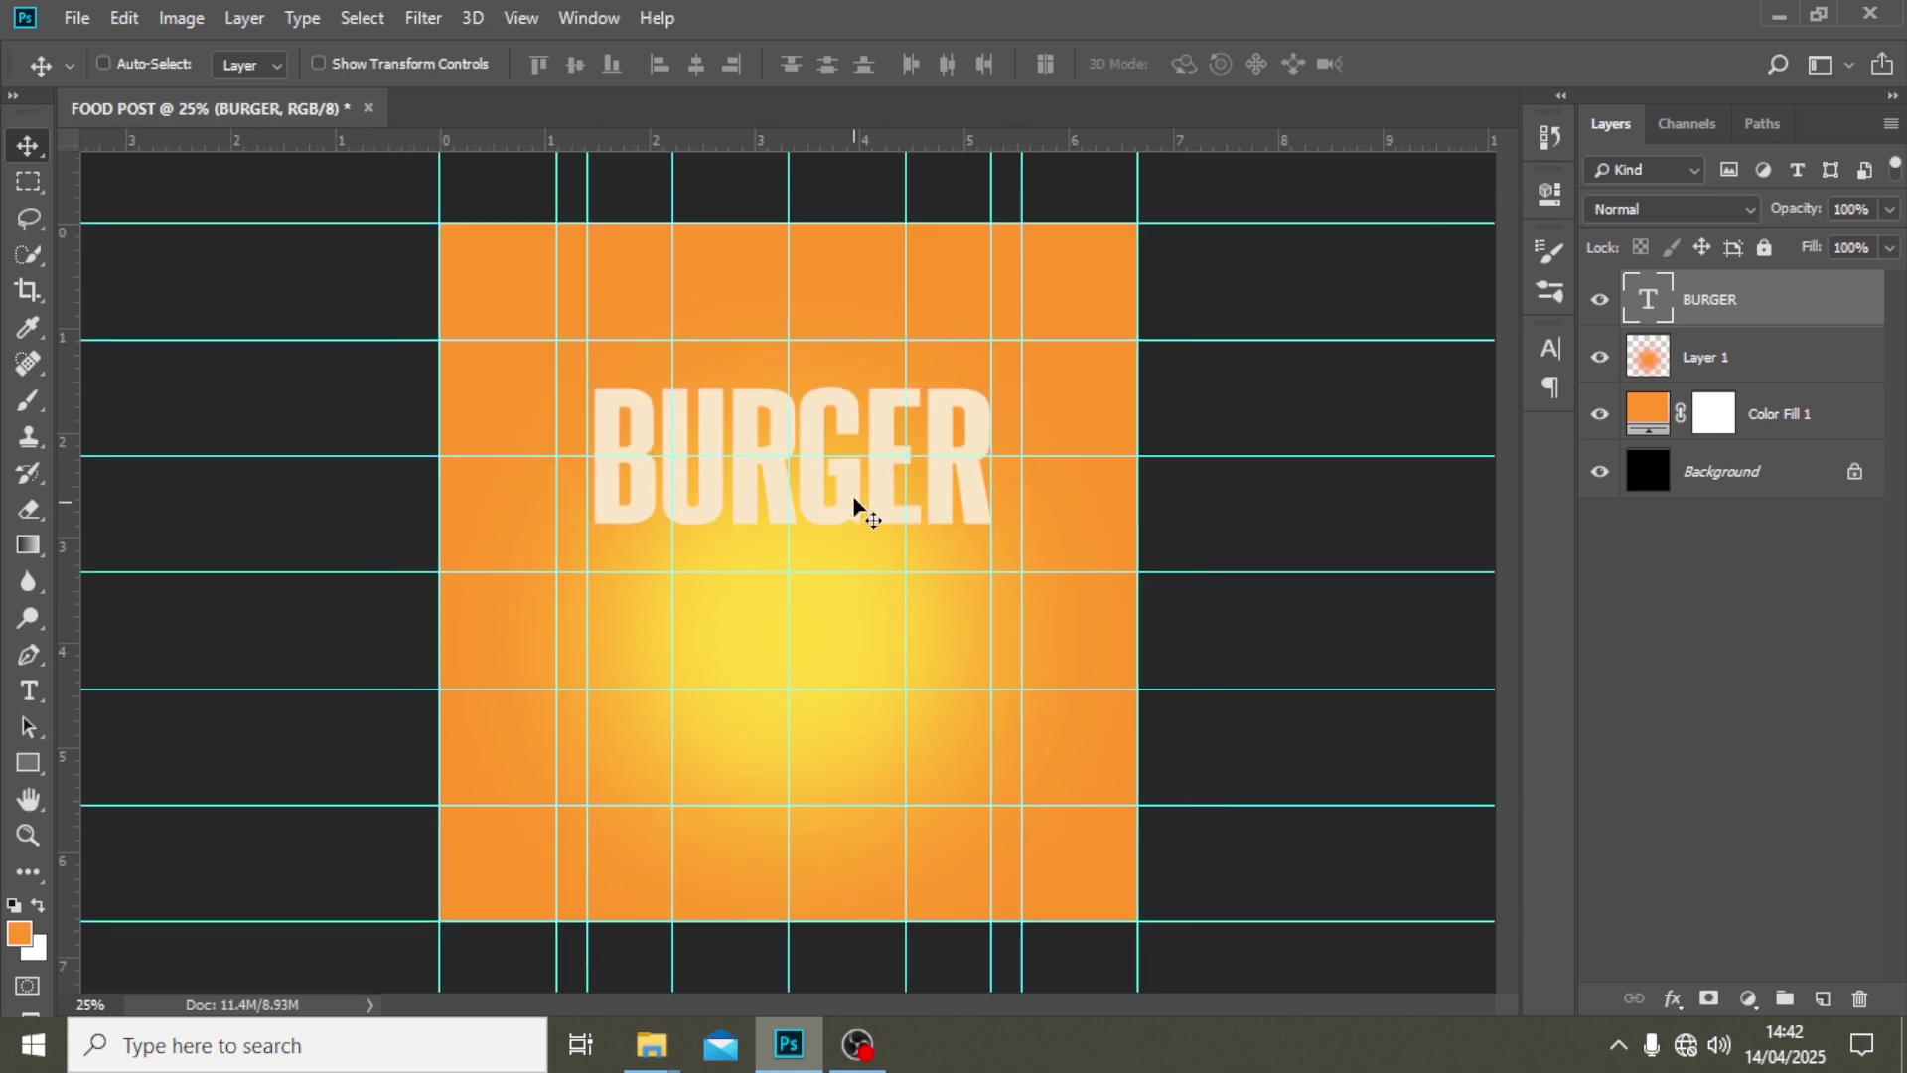
left_click_drag(860, 511, 872, 385)
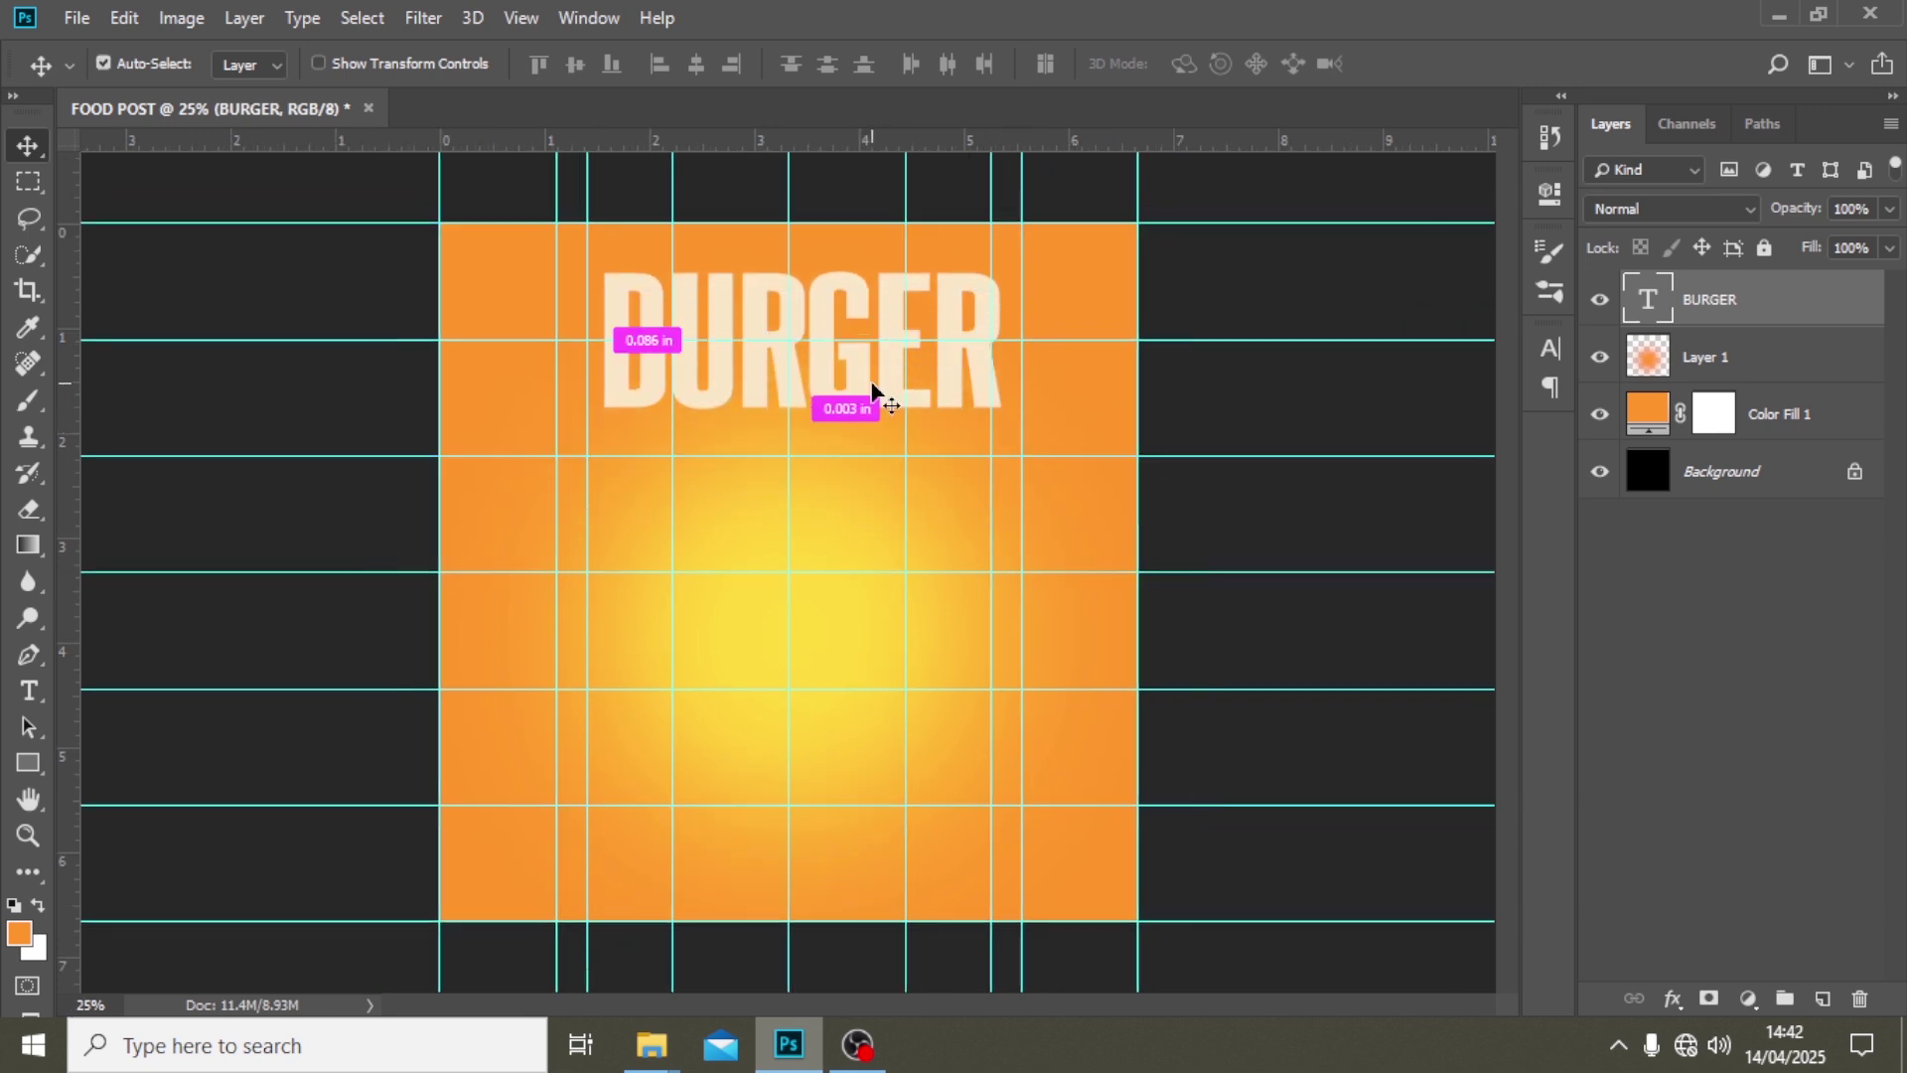
key("ctrl+j")
key("ctrl+j")
key("ctrl+j")
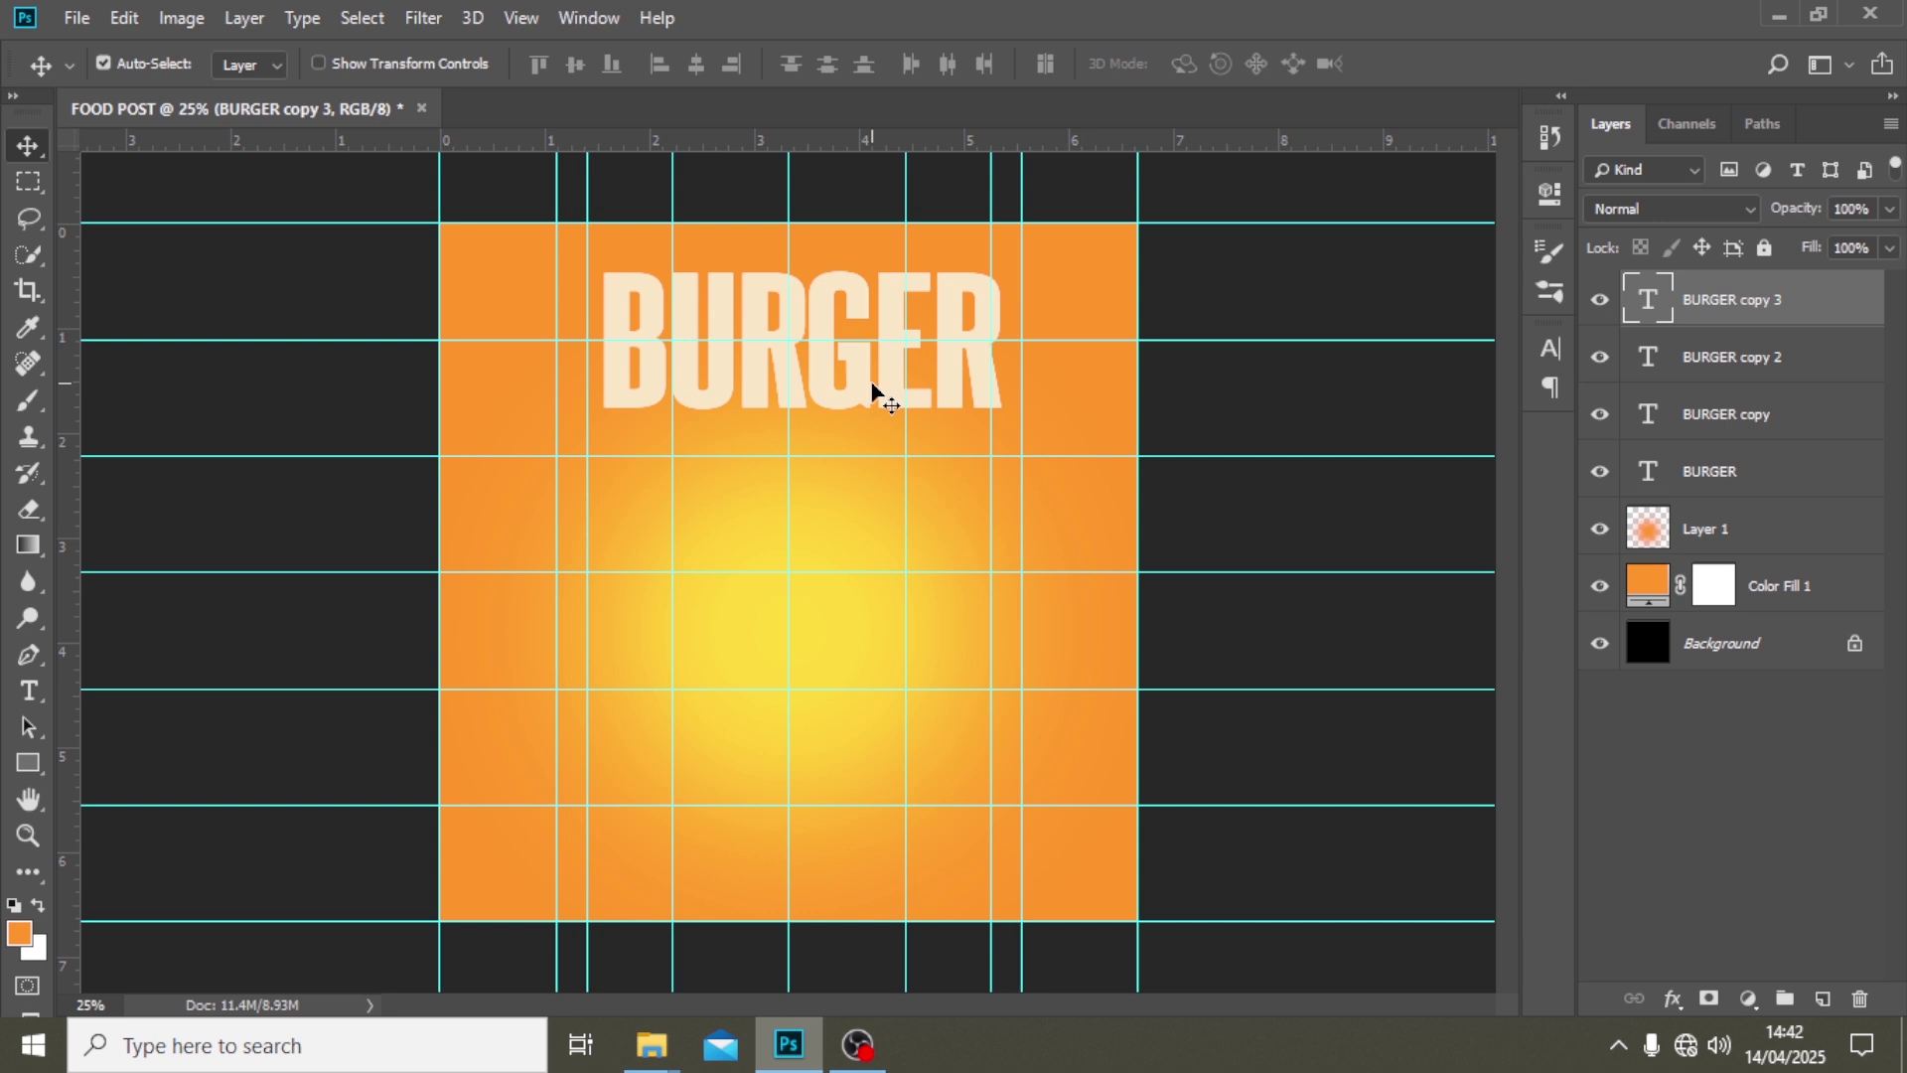
key("ctrl+j")
key("ctrl")
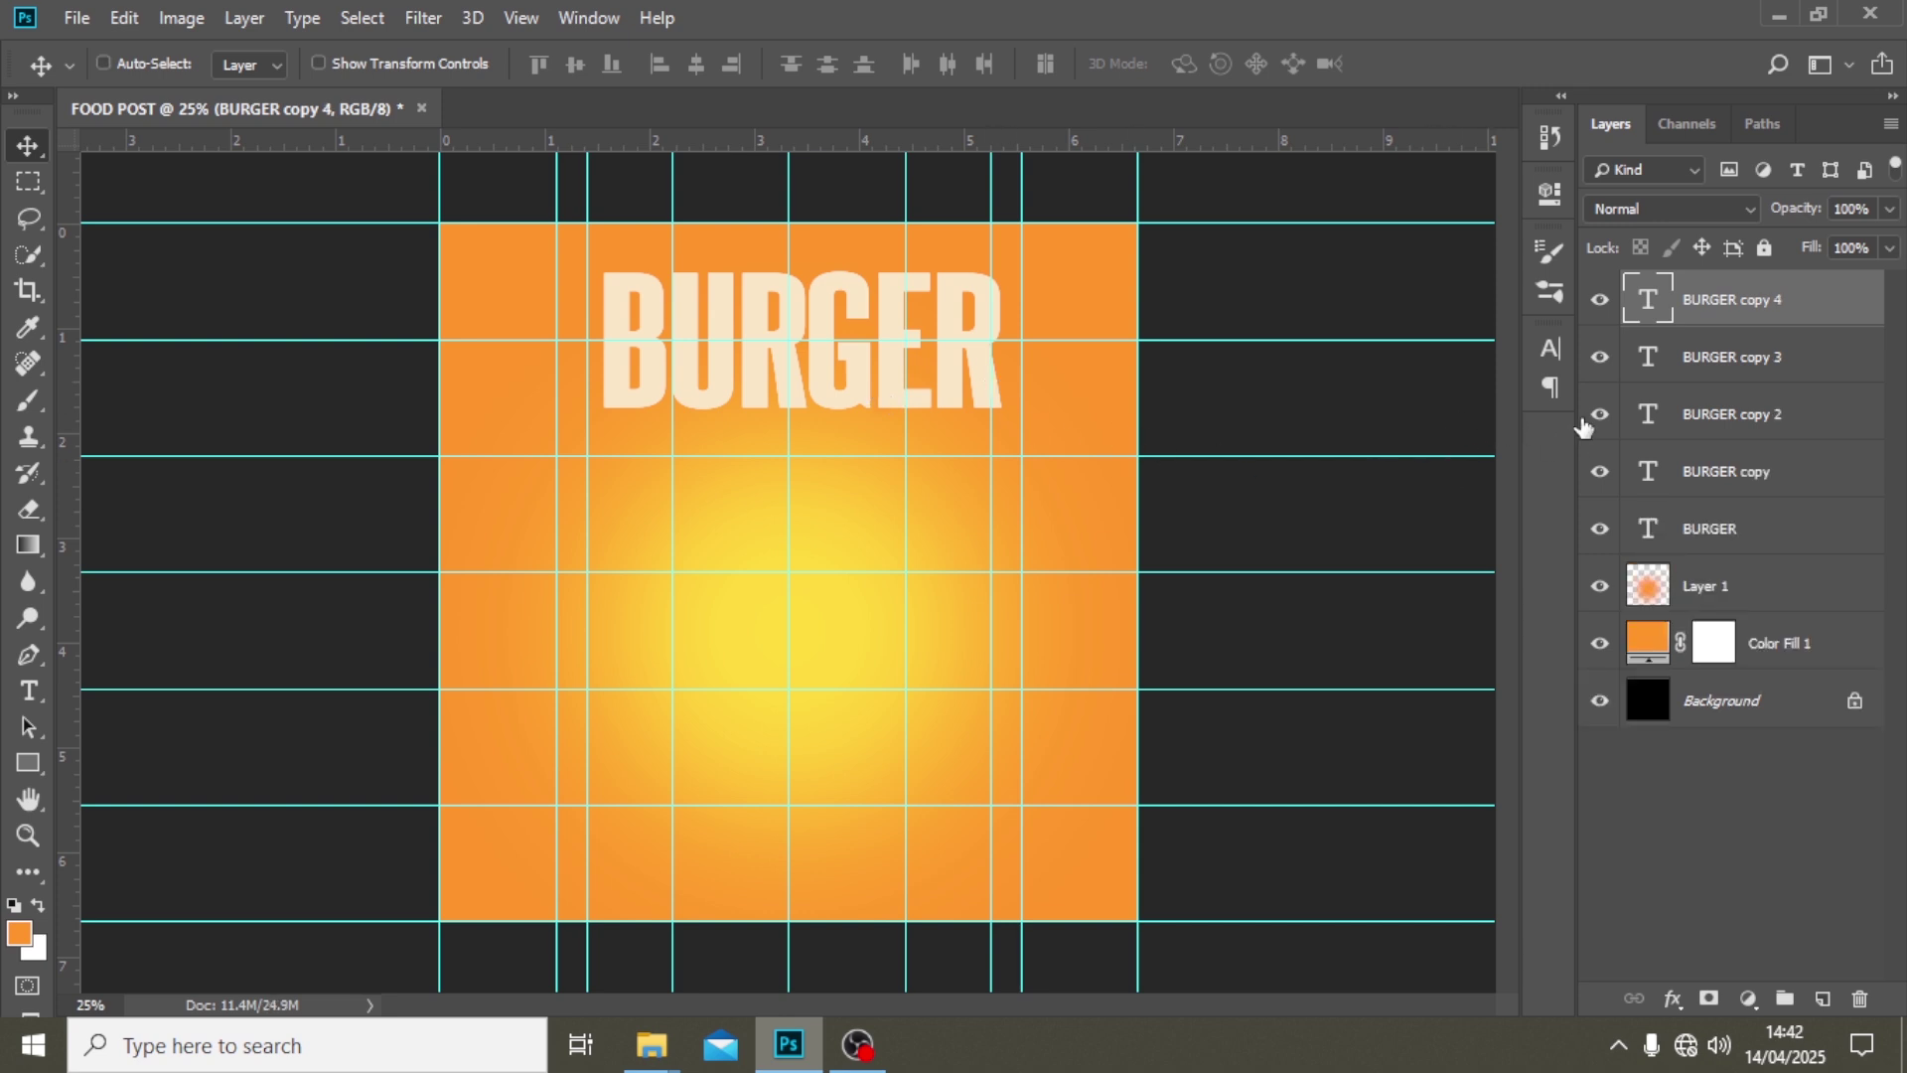
key("Delete")
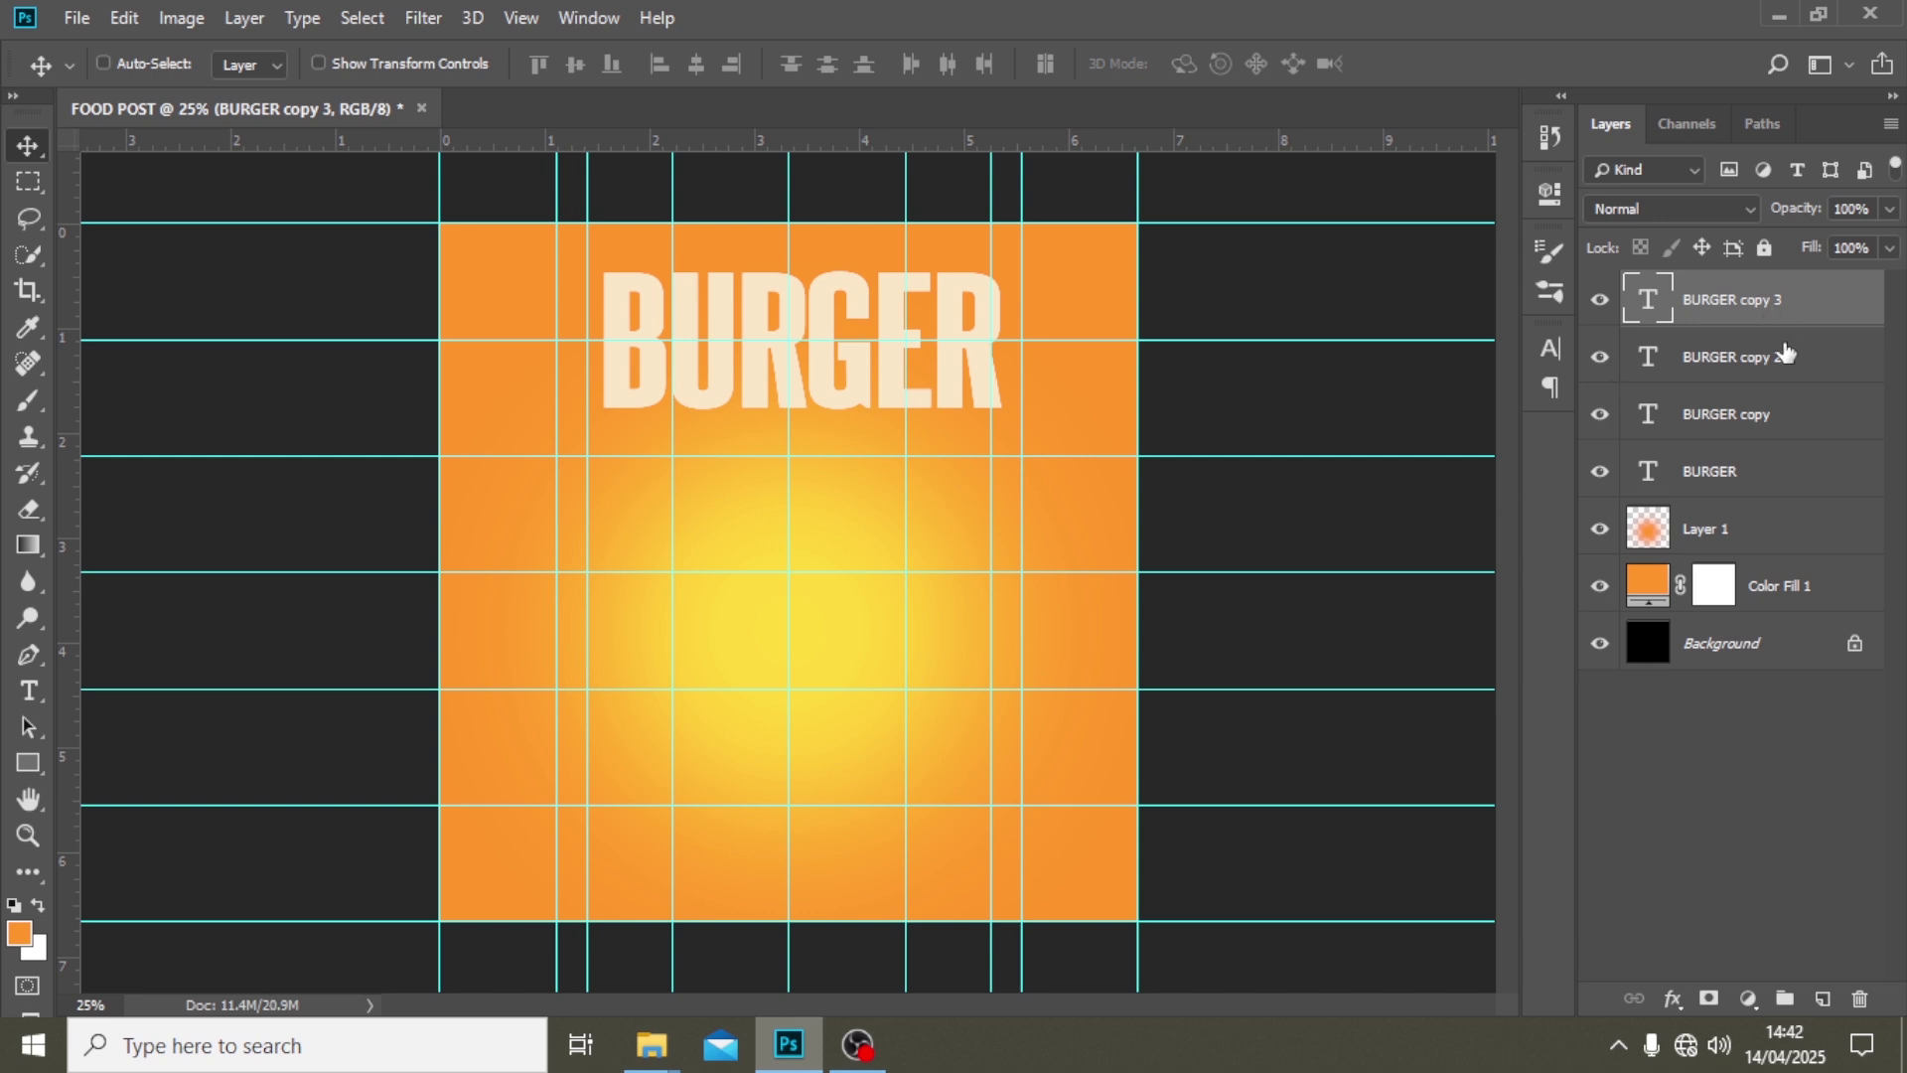
- Move the BURGER copy 3 title straight down to the canvas's lower part and distribute all four BURGER titles evenly in height
left_click(1734, 471)
left_click(1729, 419)
left_click(1728, 350)
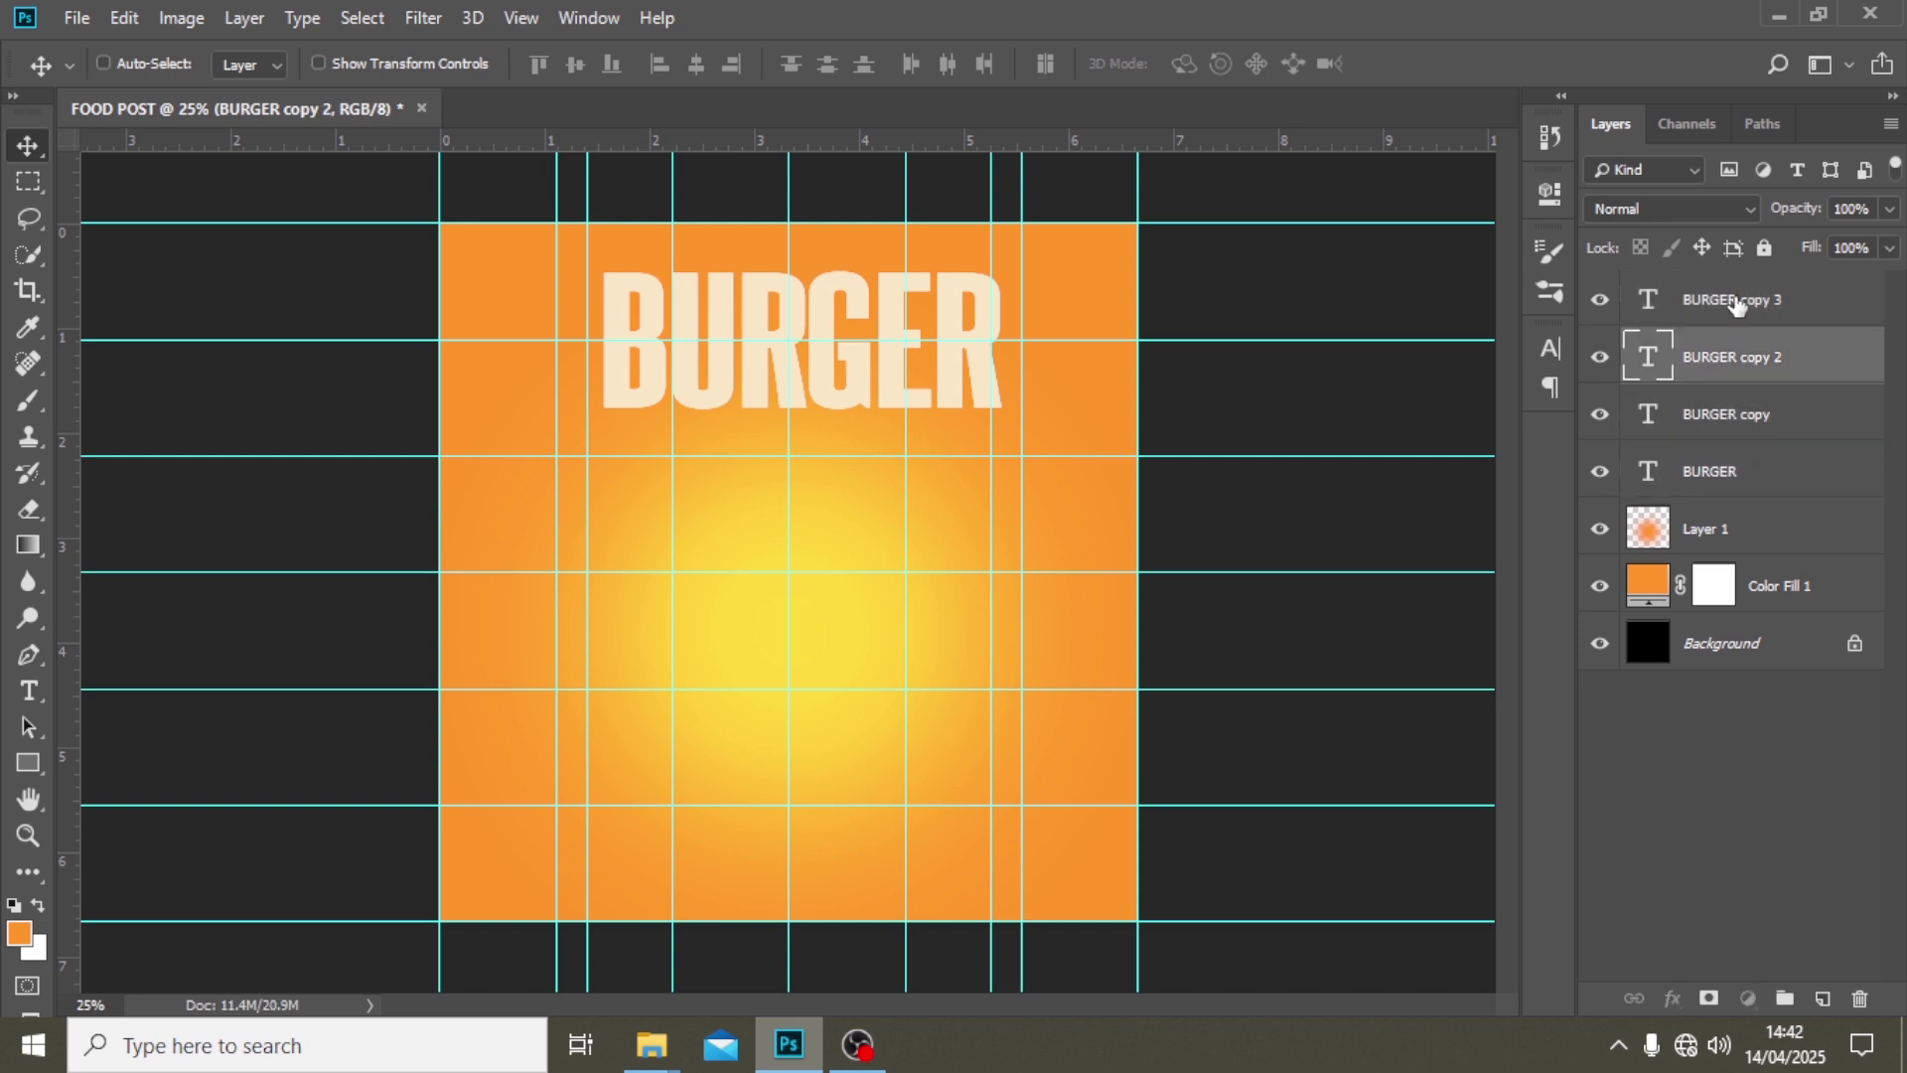
left_click(1737, 305)
left_click_drag(824, 373, 885, 757)
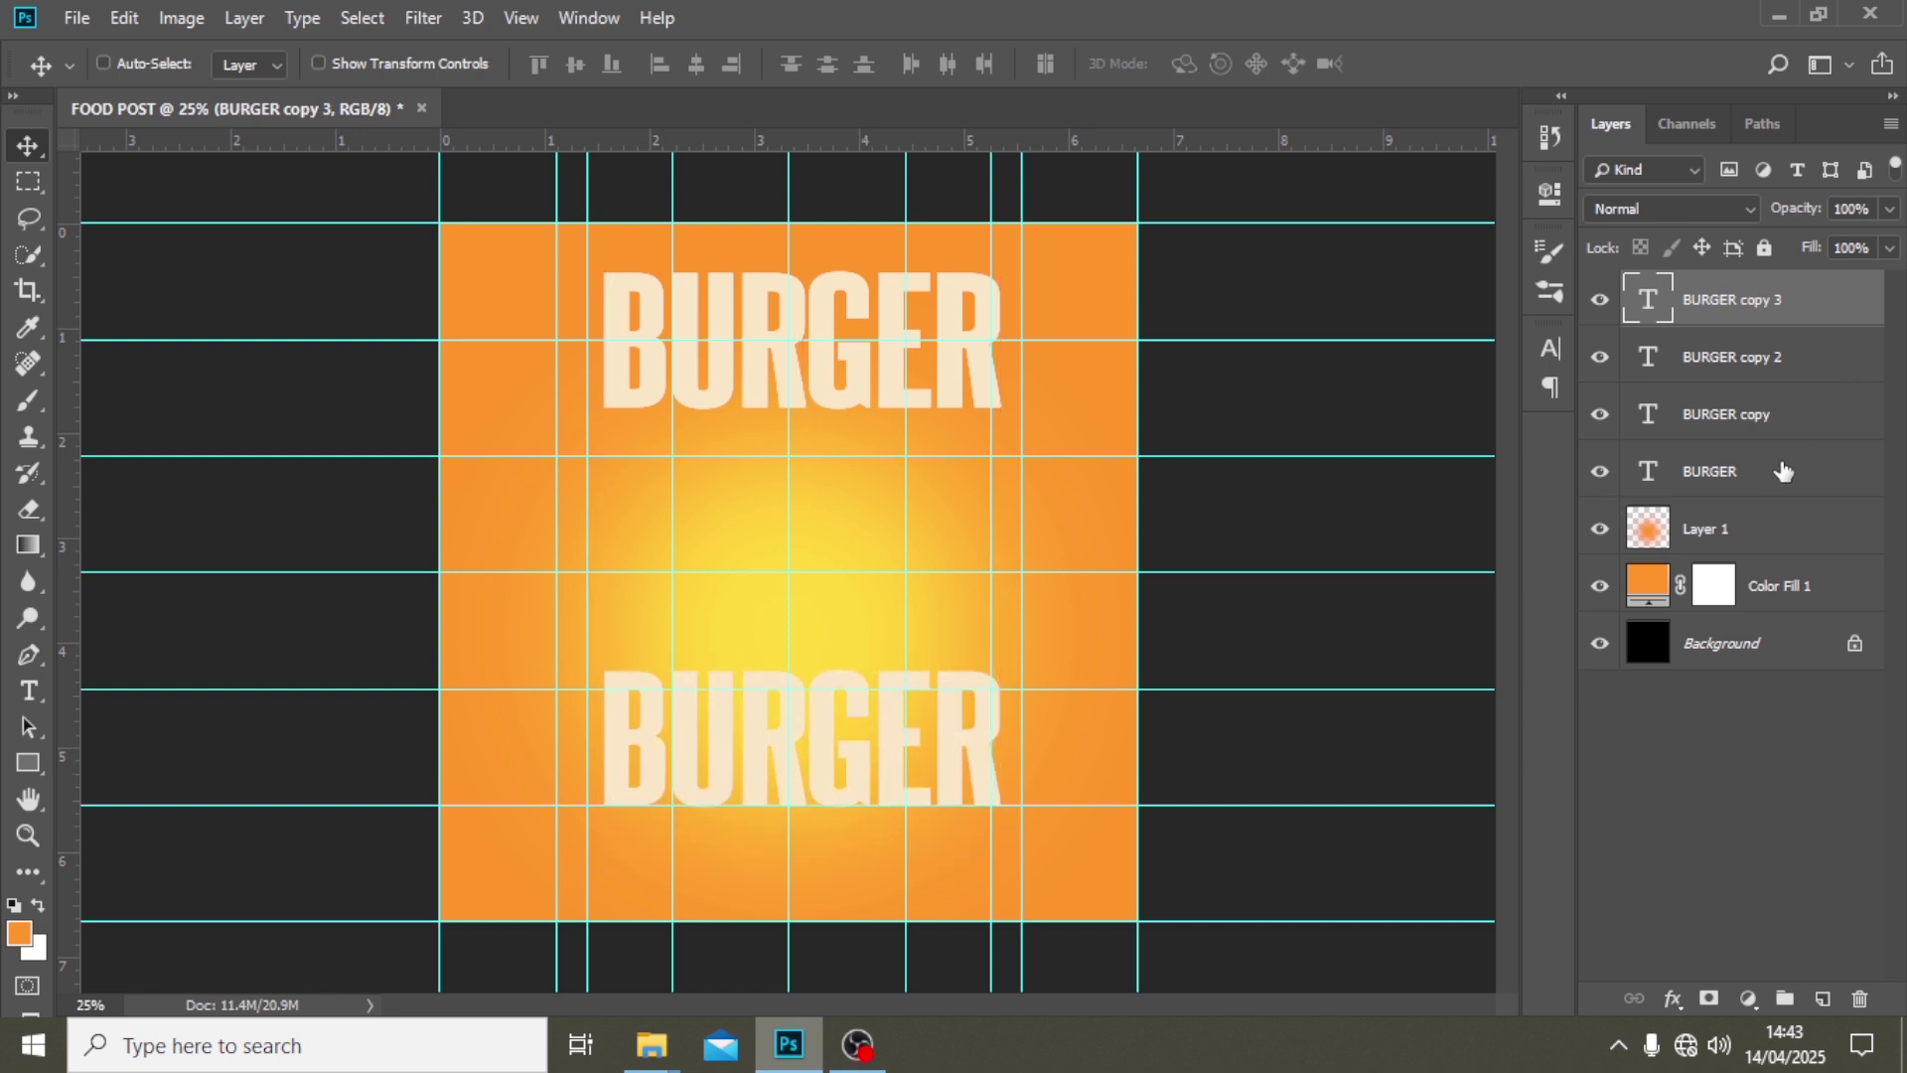
left_click(1711, 484, "shift")
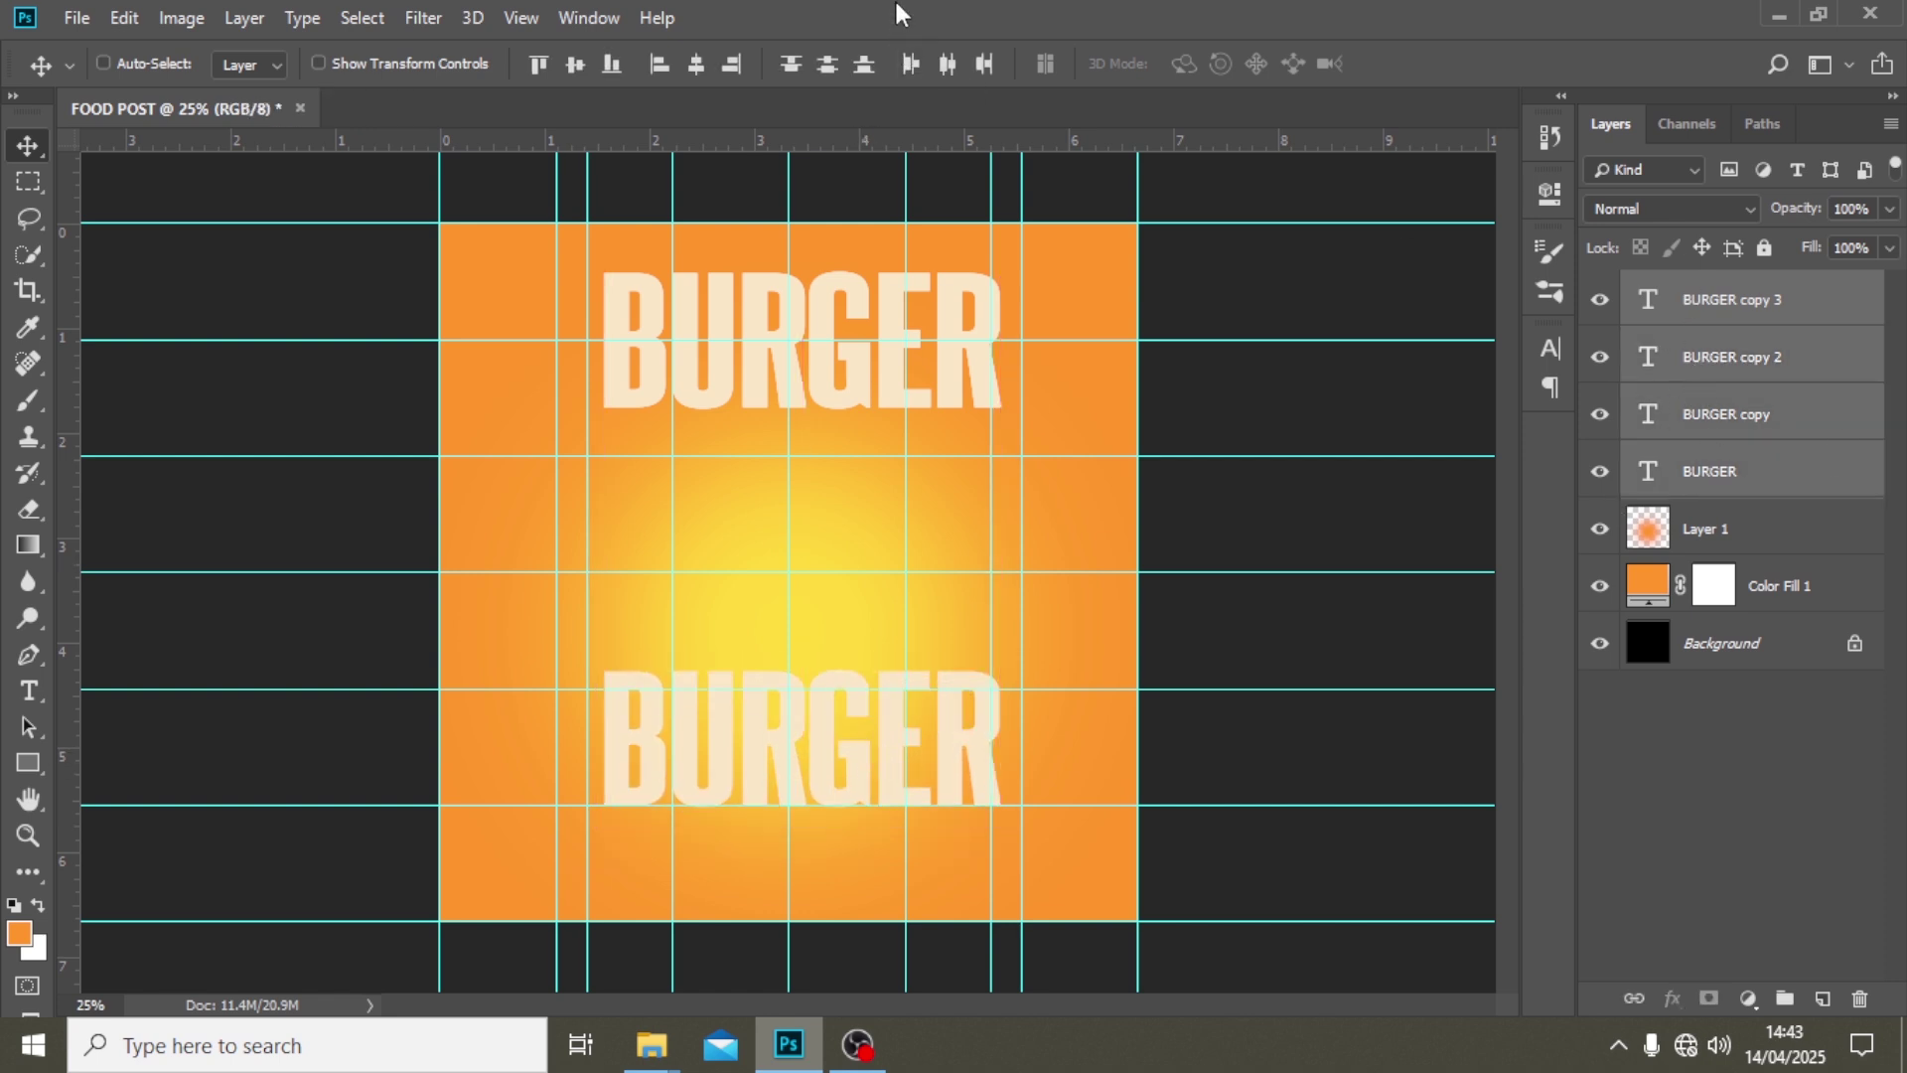
left_click(827, 66)
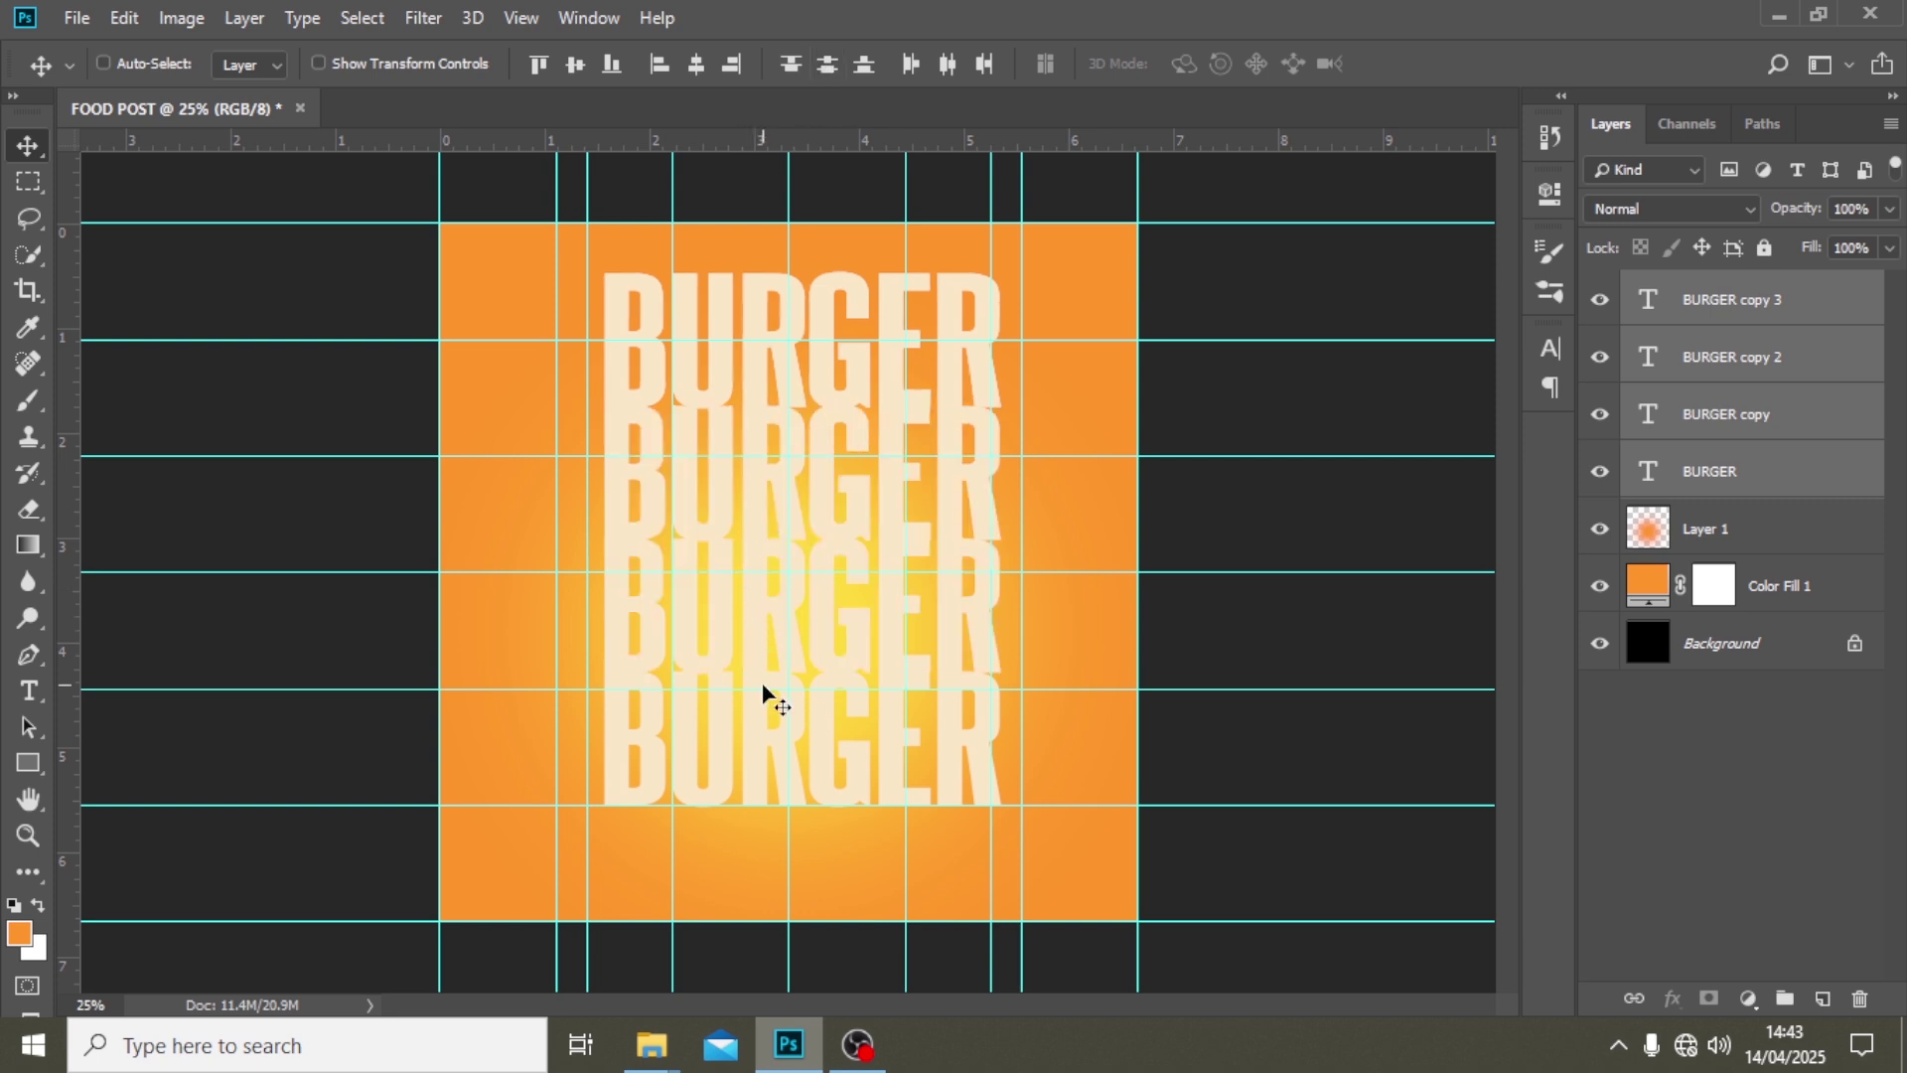
- Nudge the lowest BURGER title further down, then redistribute the four titles vertically to leave narrow gaps between them
left_click(1718, 283)
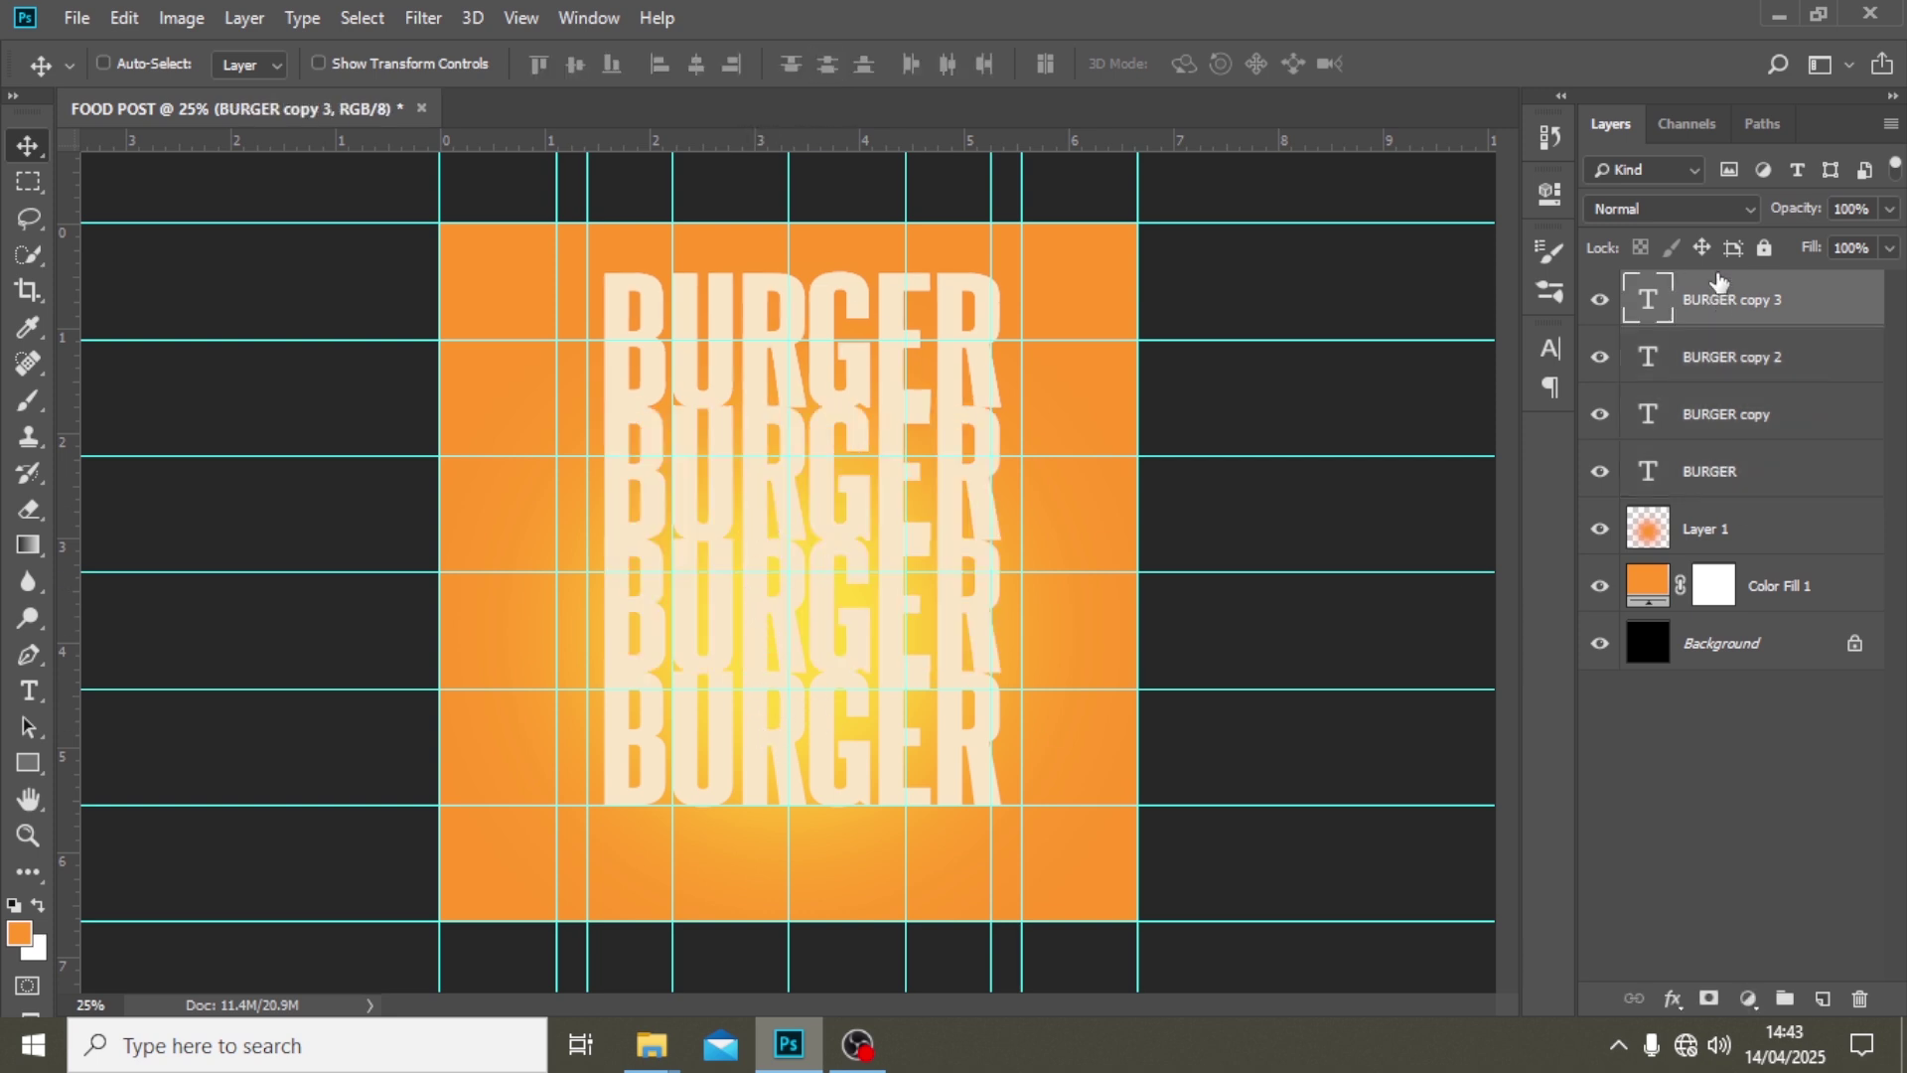
key("shift+Down")
key("shift+Down")
key("shift+Down")
key("shift+Down")
key("shift+Down")
key("shift+Down")
key("shift+Down")
key("shift+Down")
key("shift+Down")
key("shift+Down")
key("shift+Down")
key("shift+Down")
key("shift+Down")
key("shift+Down")
key("shift+Down")
key("shift+Down")
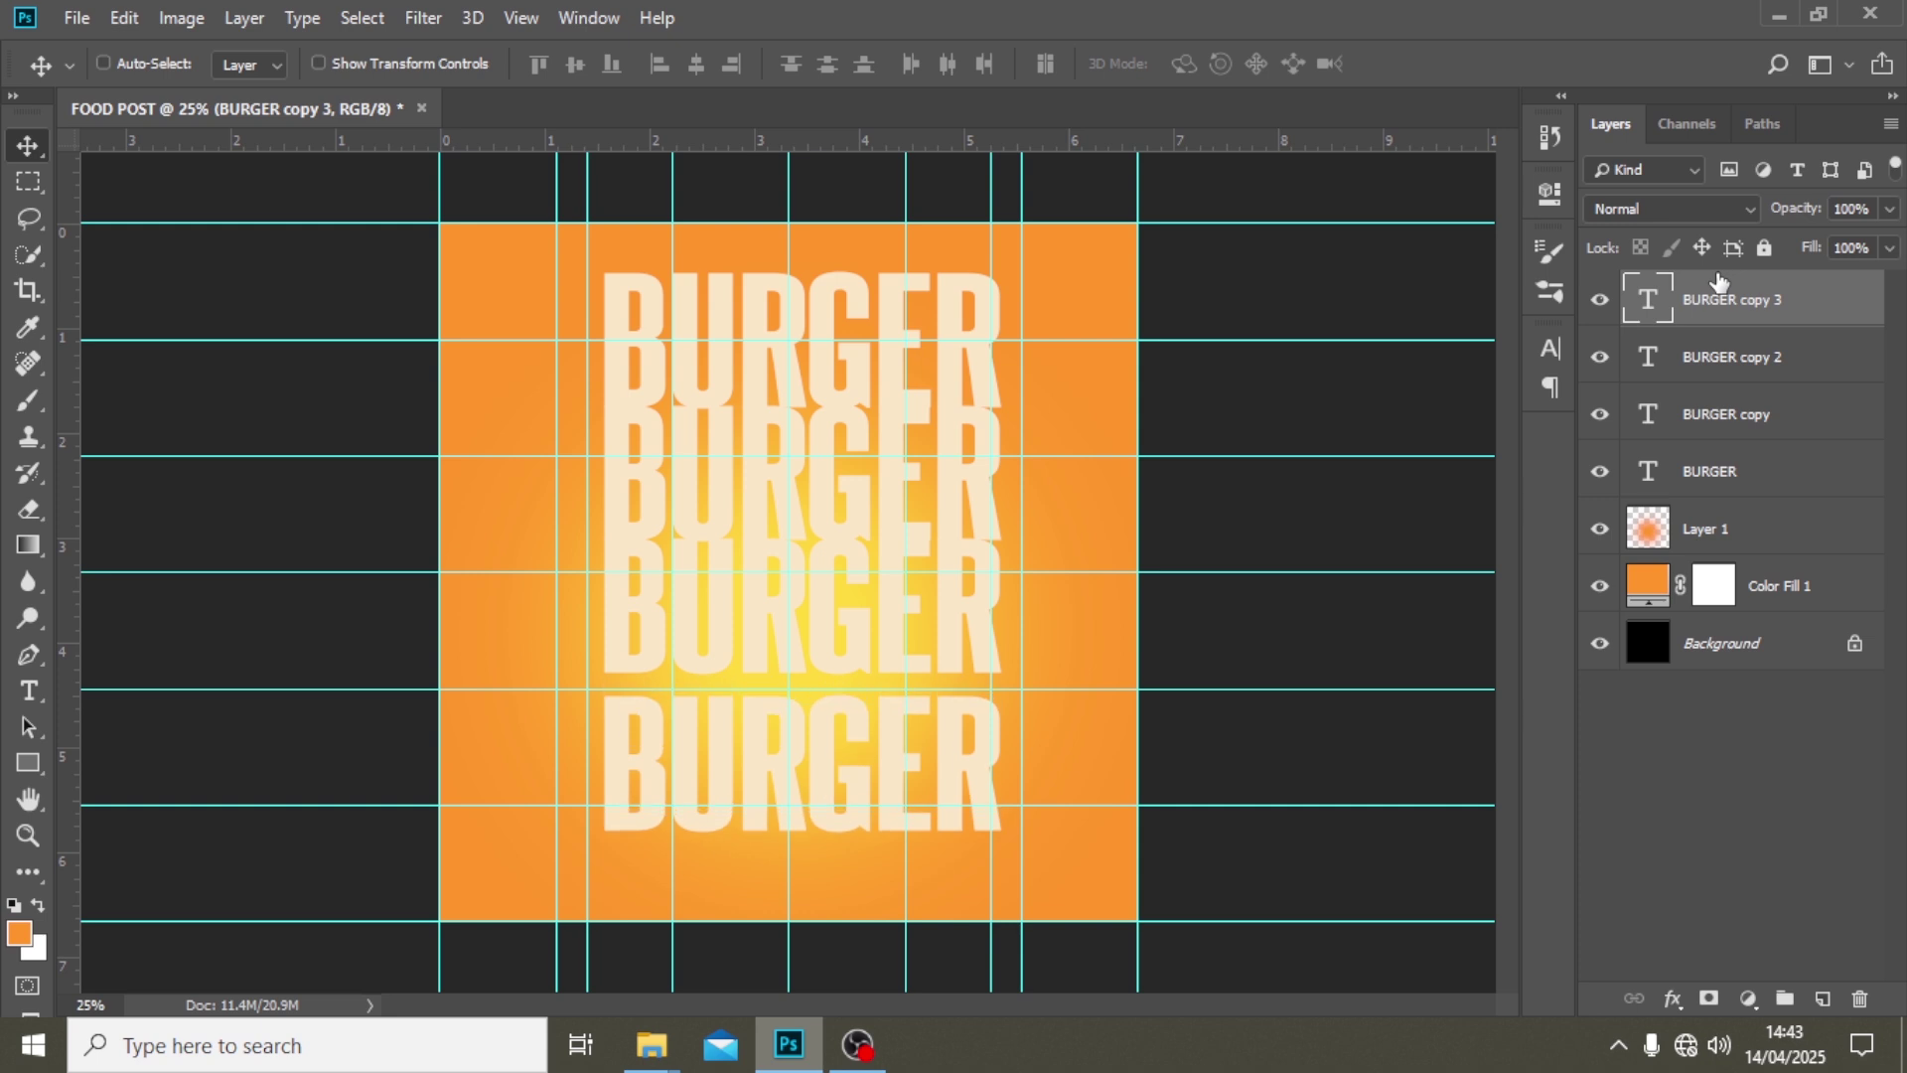
left_click(1740, 485, "shift")
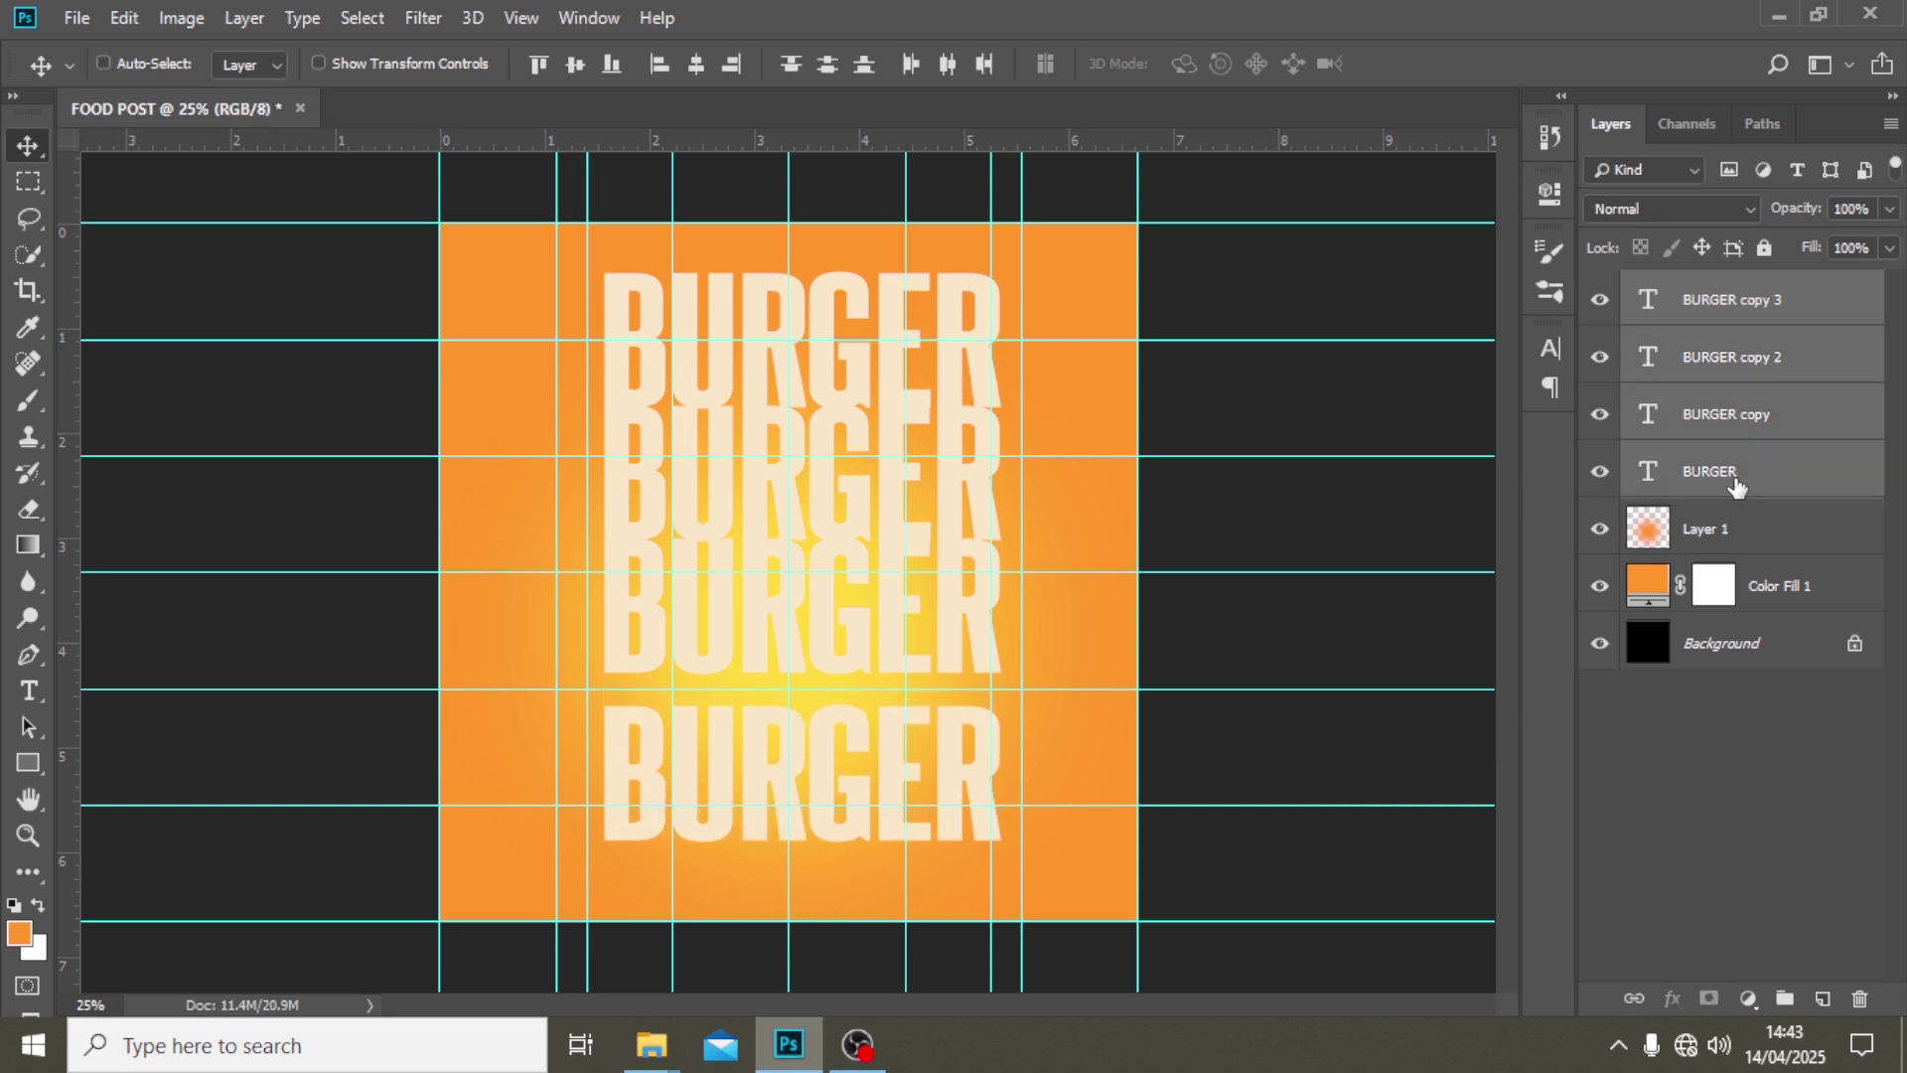
left_click(819, 61)
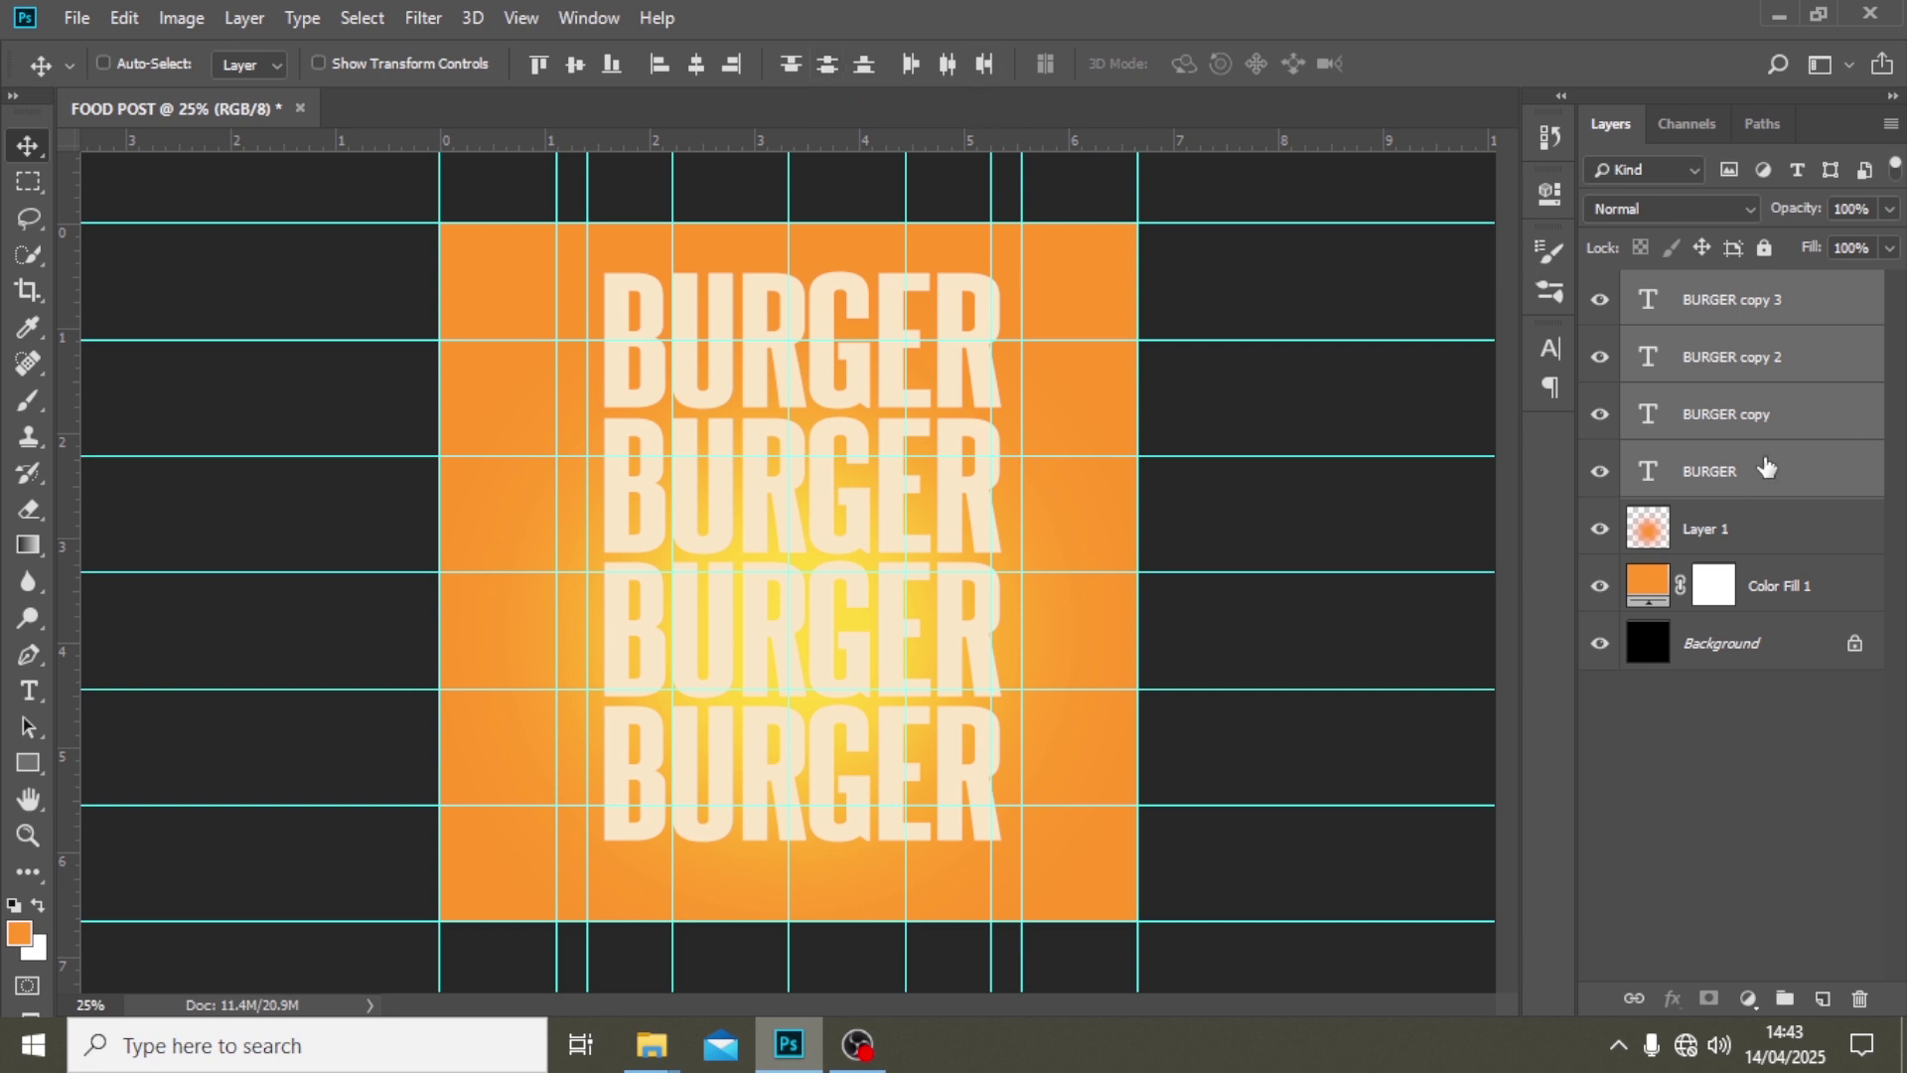
- Group the four BURGER titles, Layer 1 and Color Fill 1, and name the group BG
left_click(1794, 590)
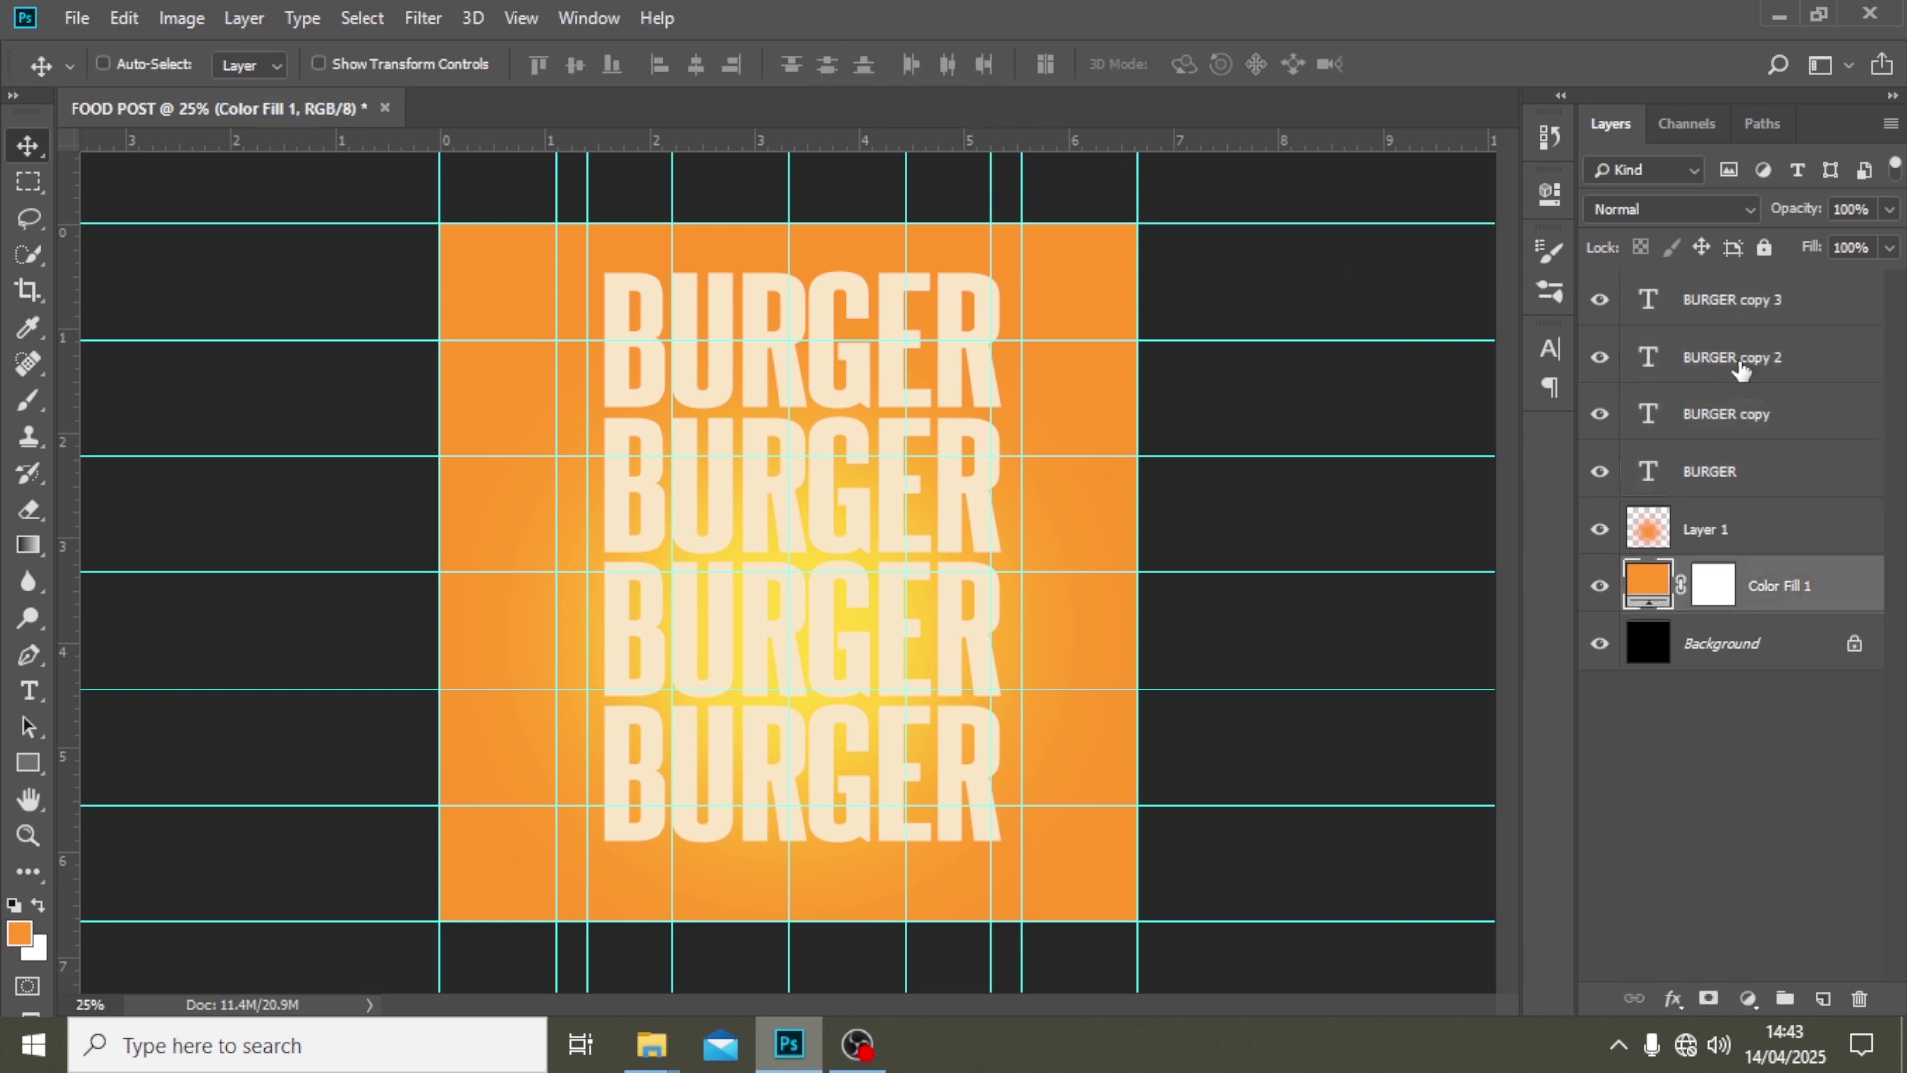
left_click(1741, 300, "shift")
key("ctrl+g")
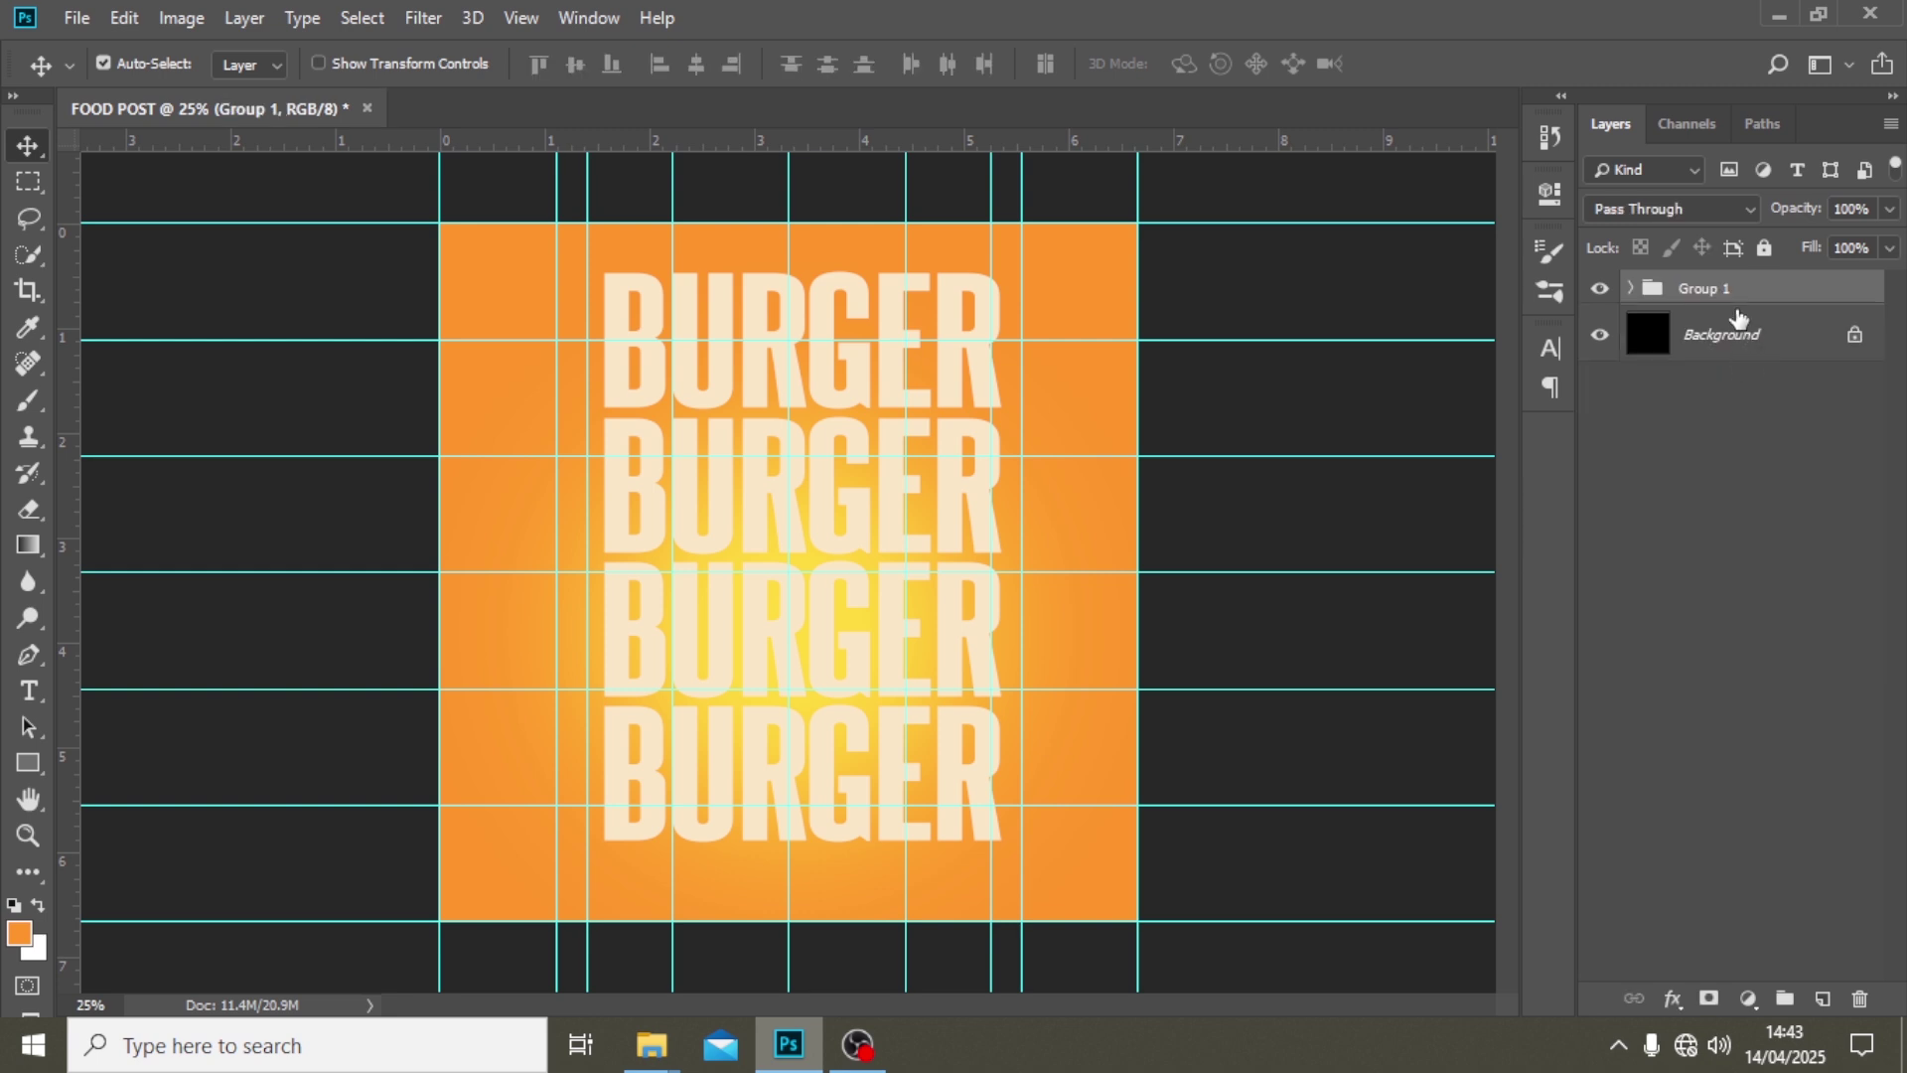
double_click(1710, 288)
type("BG")
key("Return")
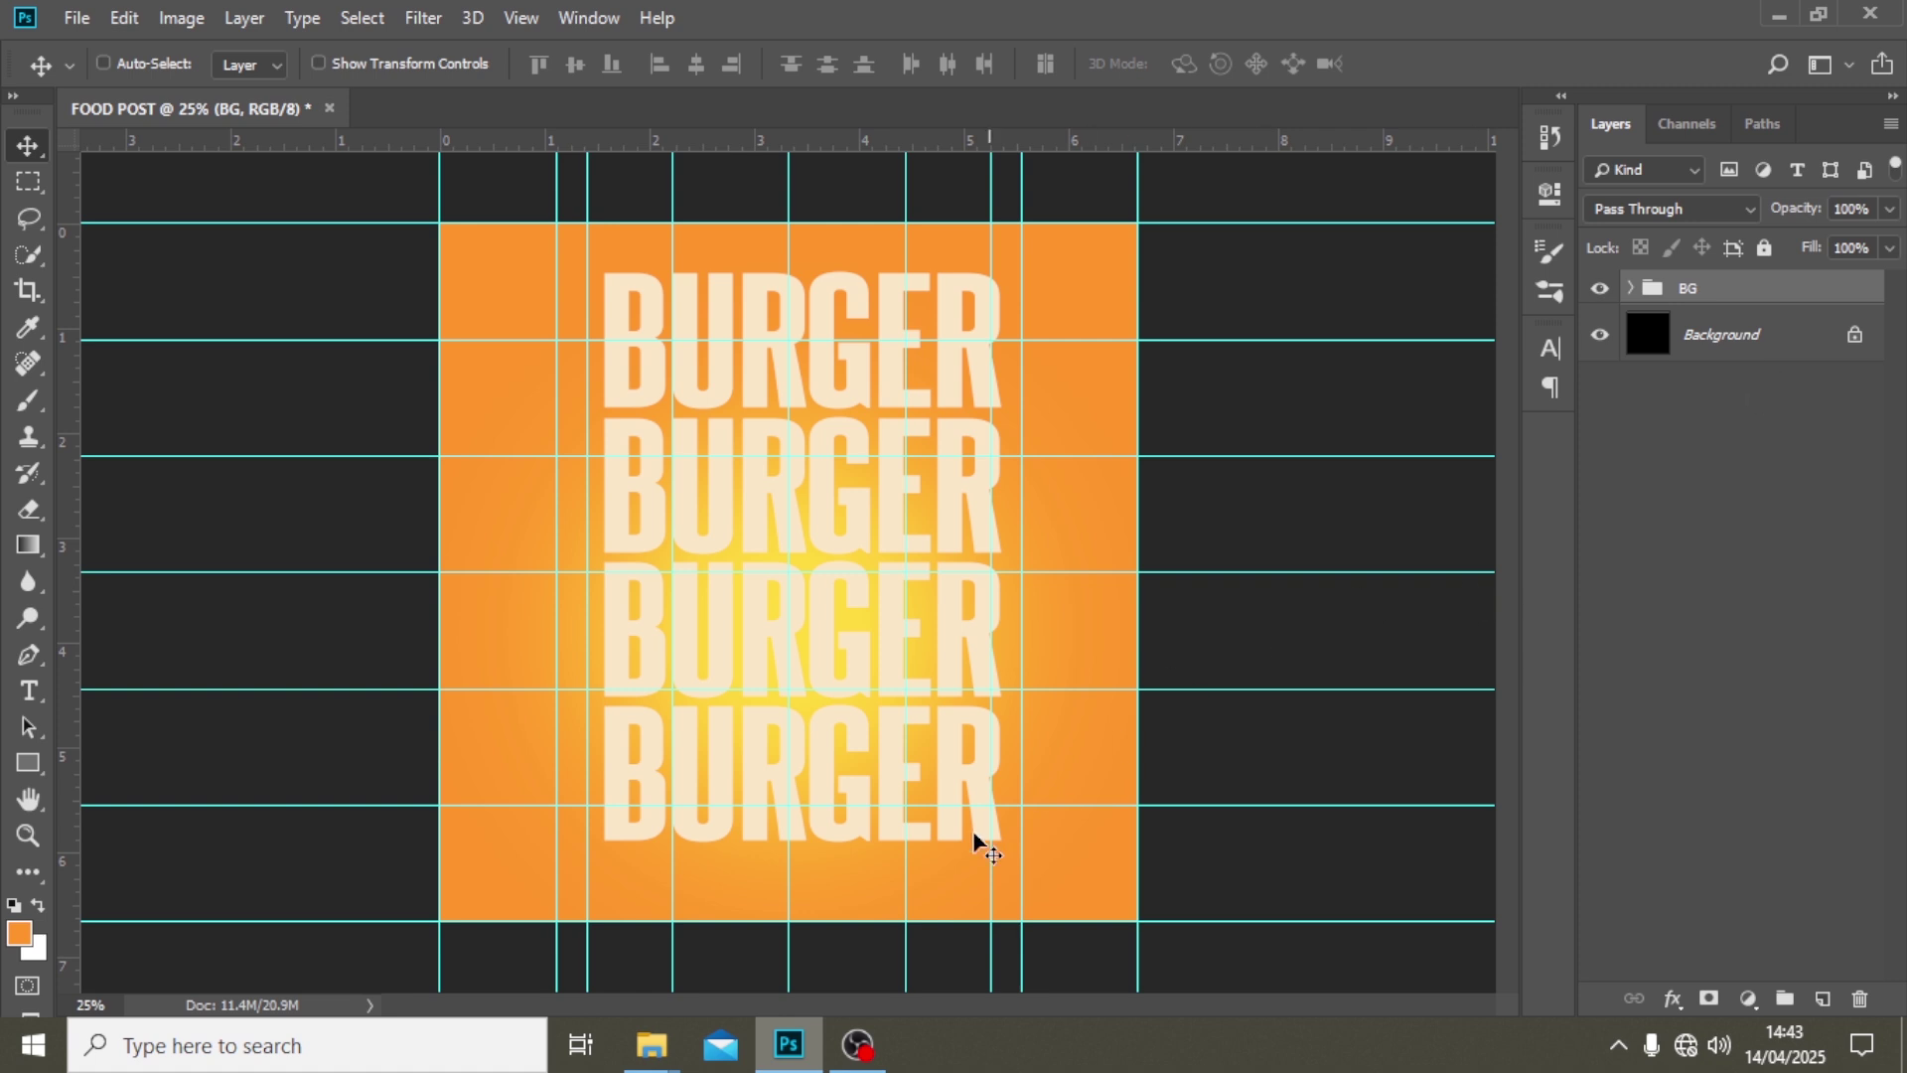
- Place the burger image PngItem_2696717 (1) copy from File Explorer's FILES folder into the poster at its full size
mouse_move(646, 1061)
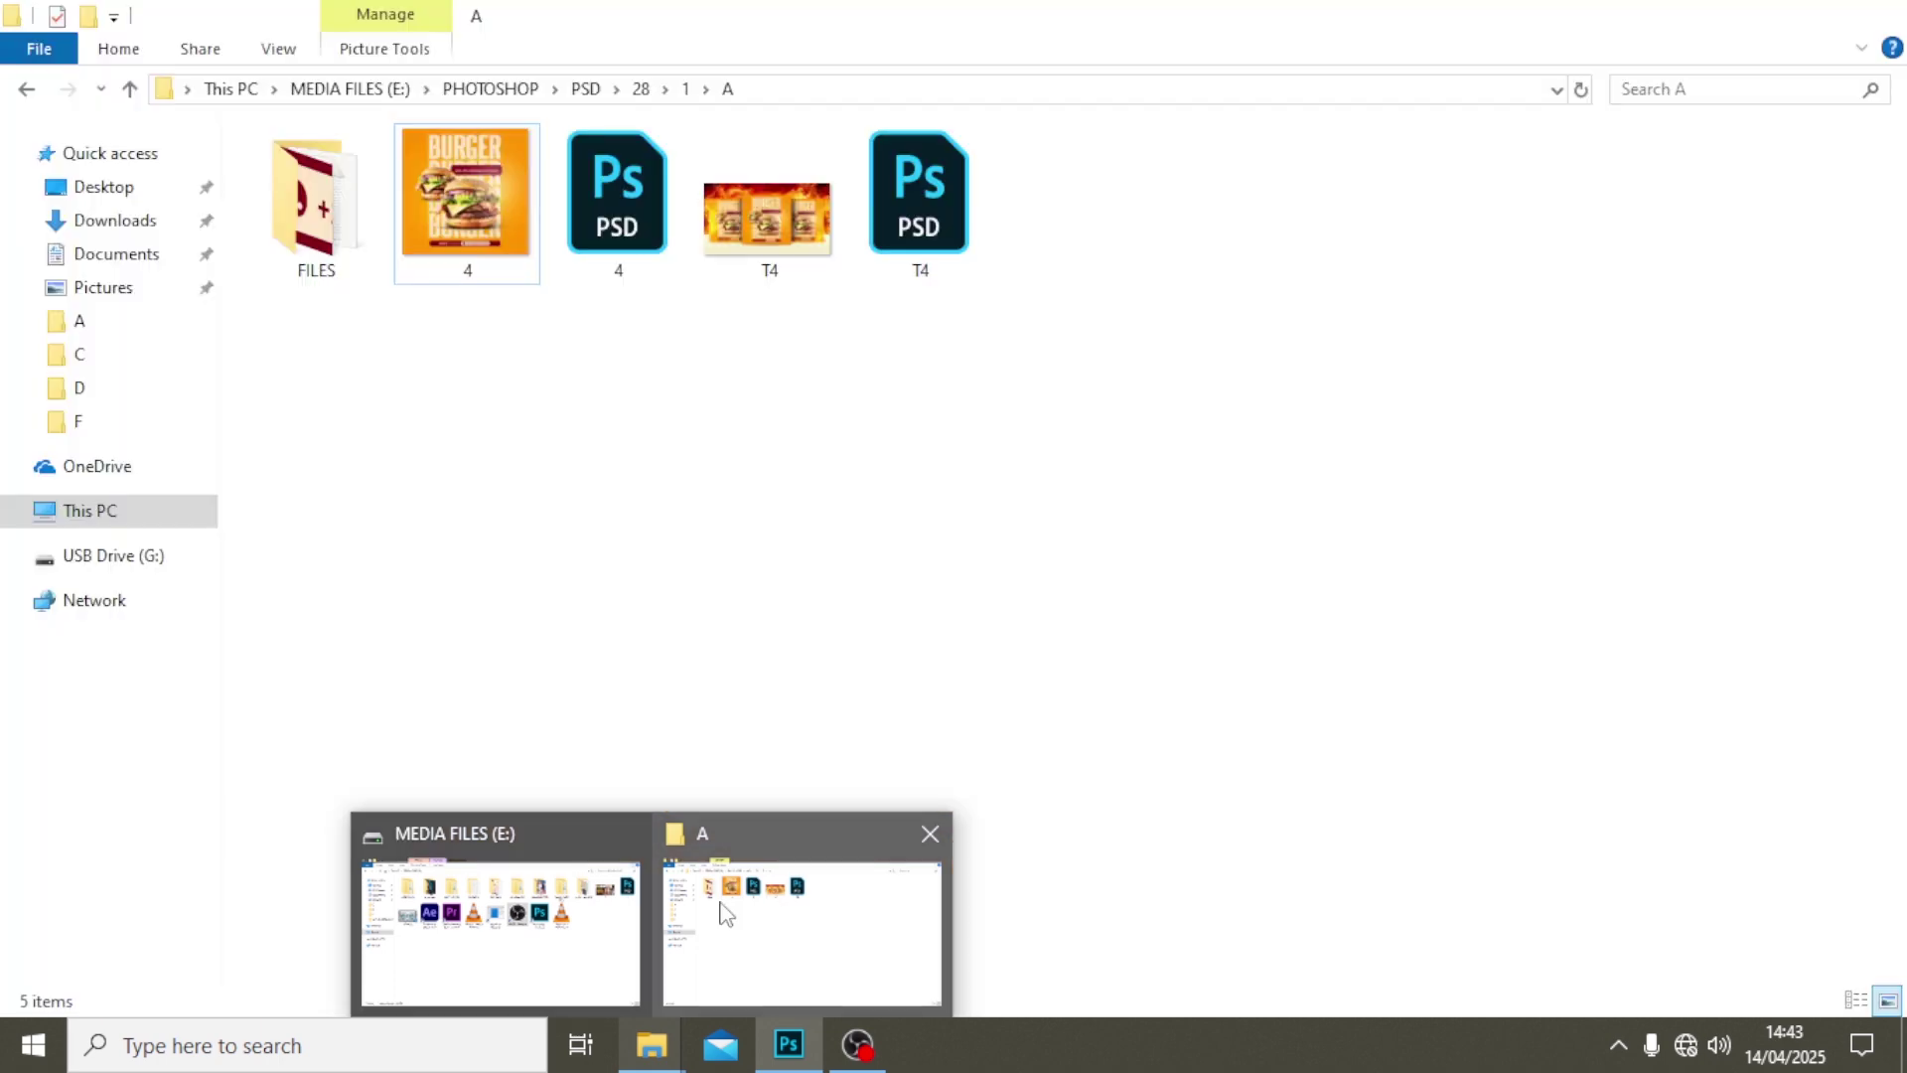
left_click(730, 912)
double_click(293, 201)
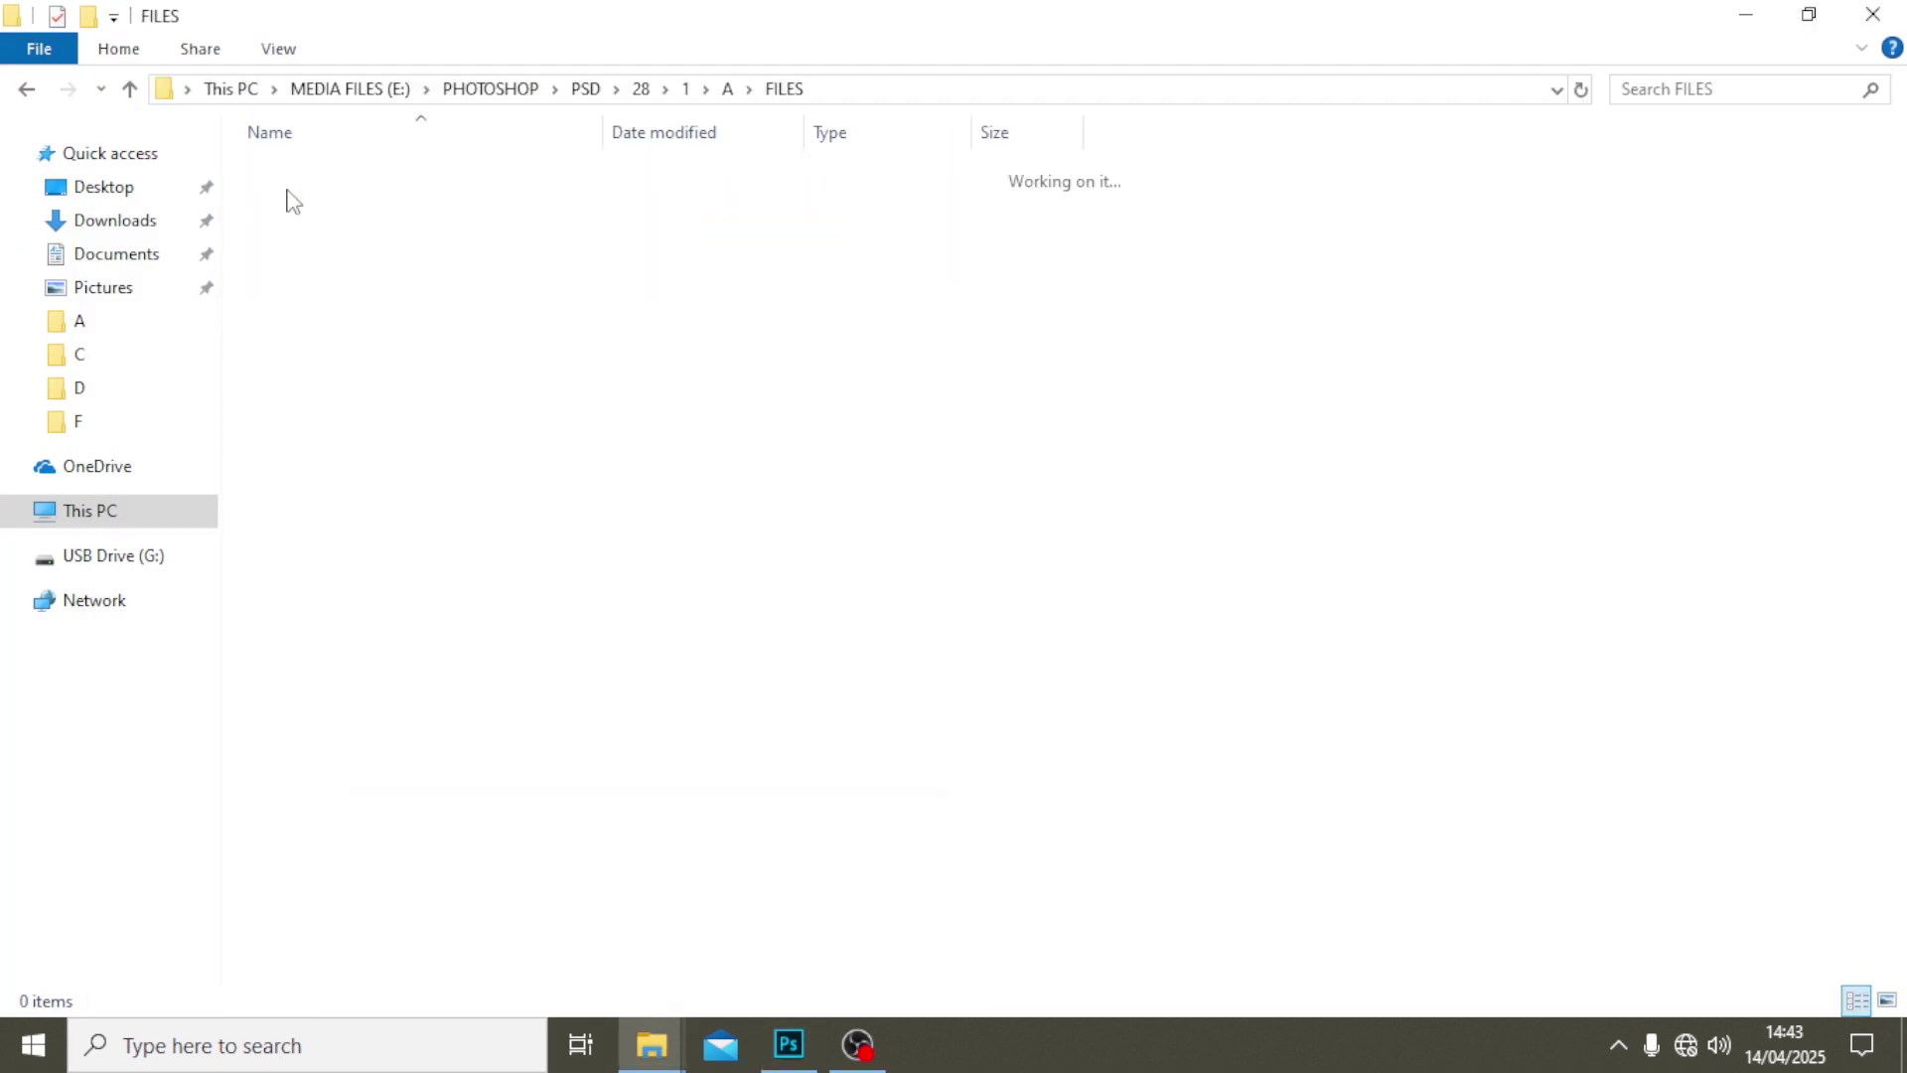
left_click_drag(617, 205, 791, 742)
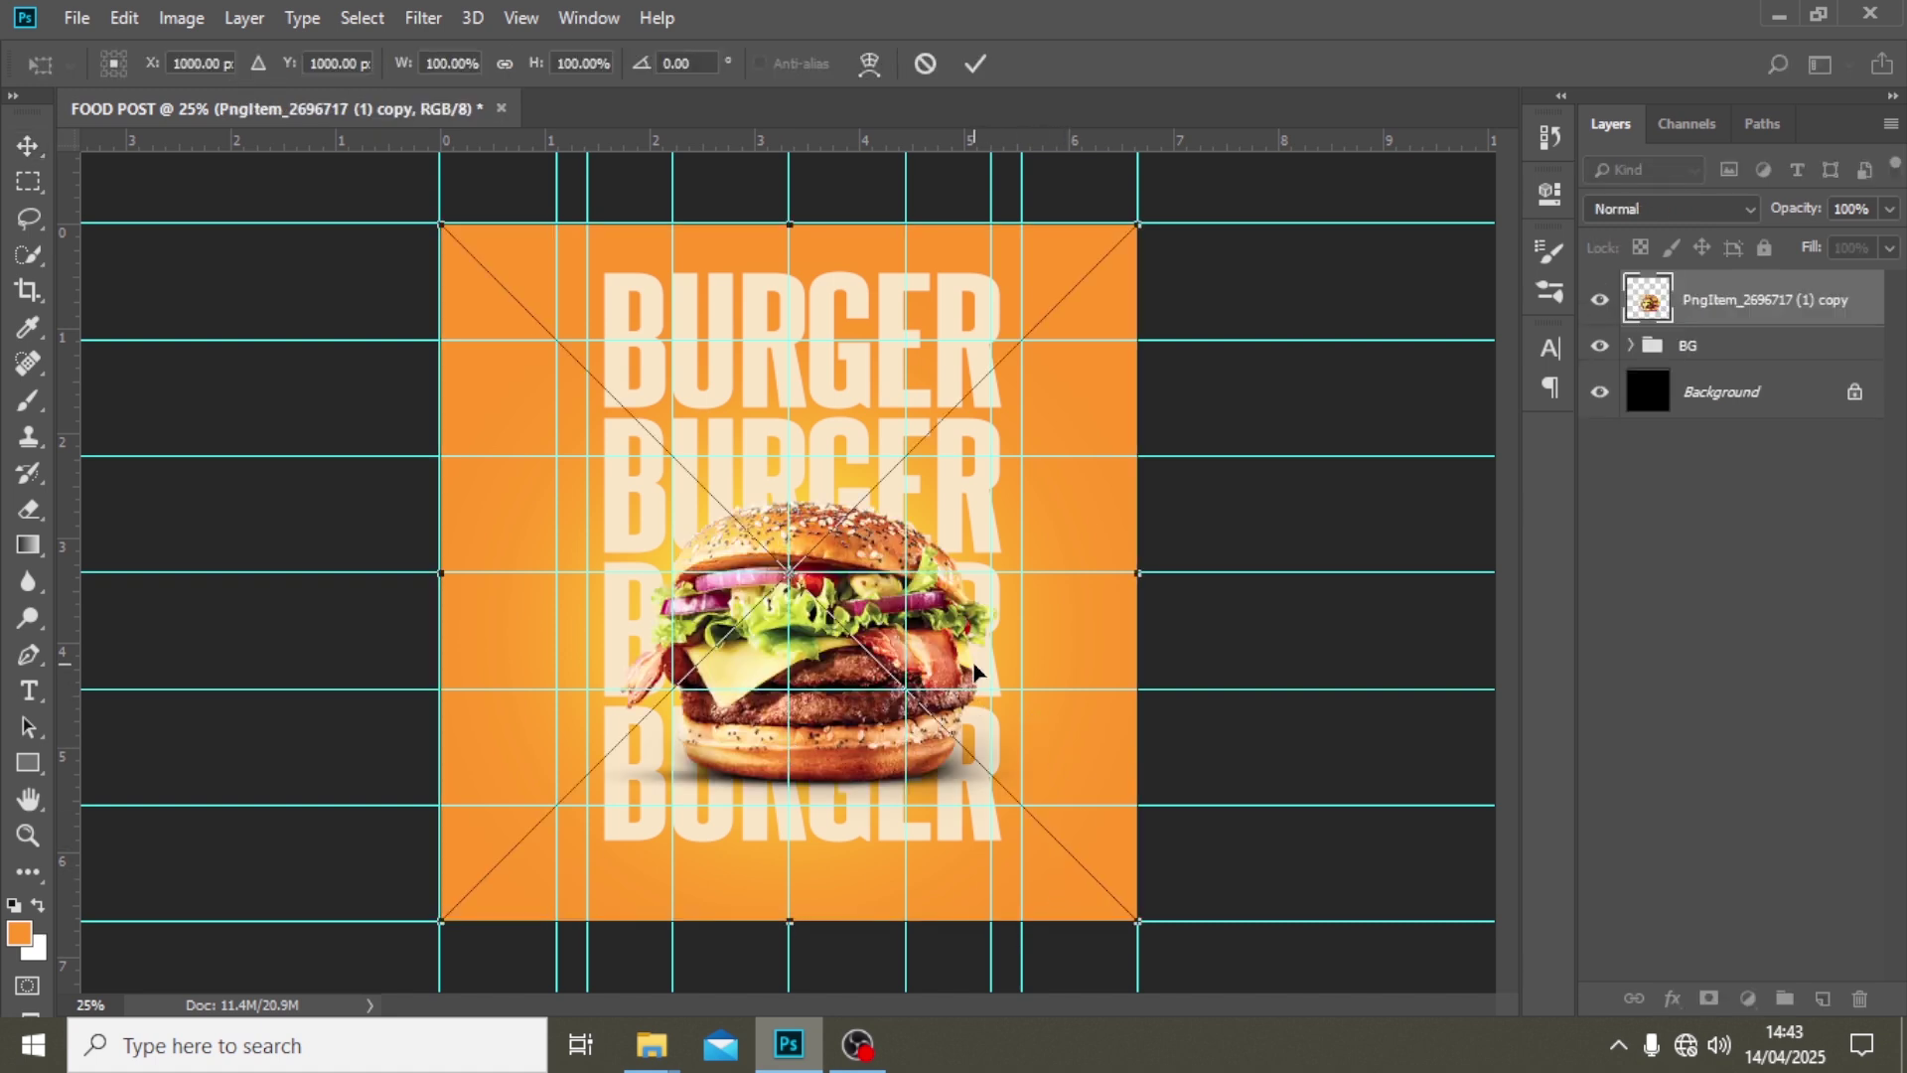
key("Return")
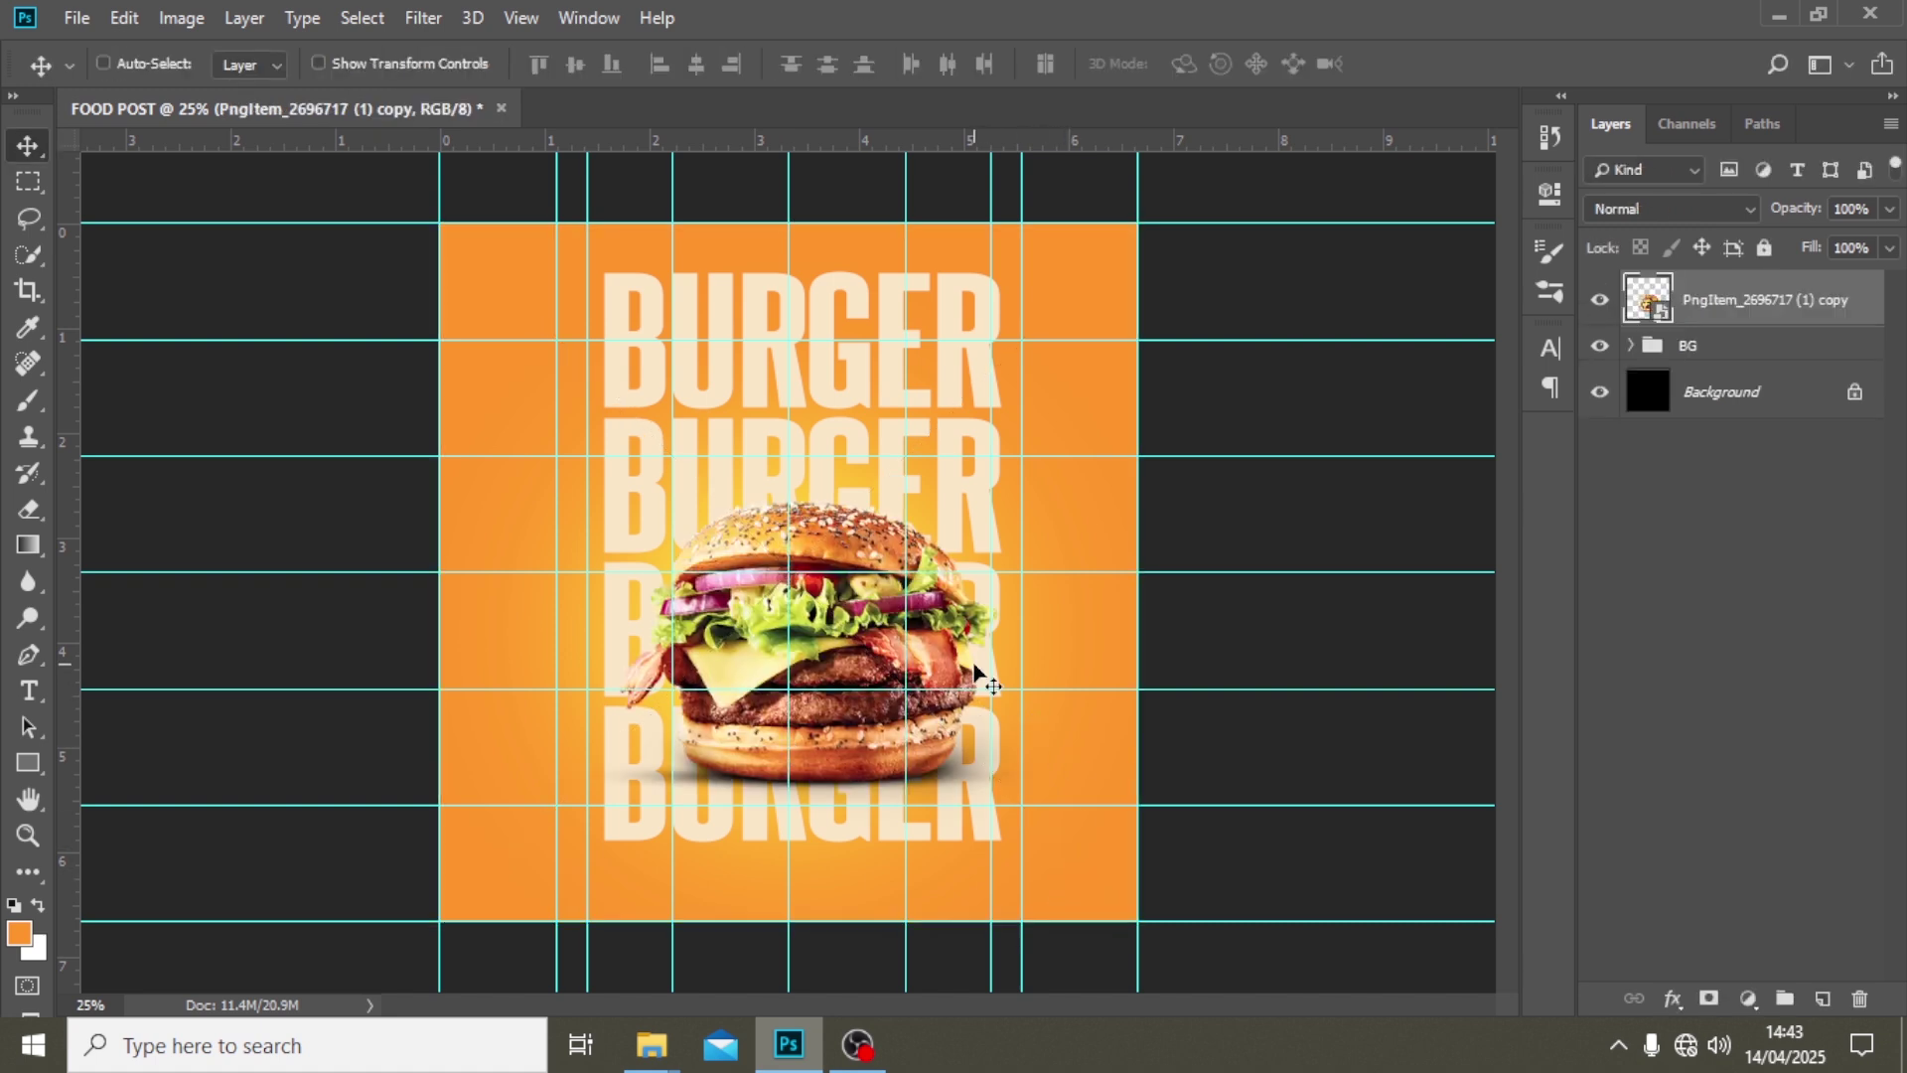
- Duplicate the burger layer, scale the lower one to 69.60%, and move it up and left behind the large burger
key("ctrl+j")
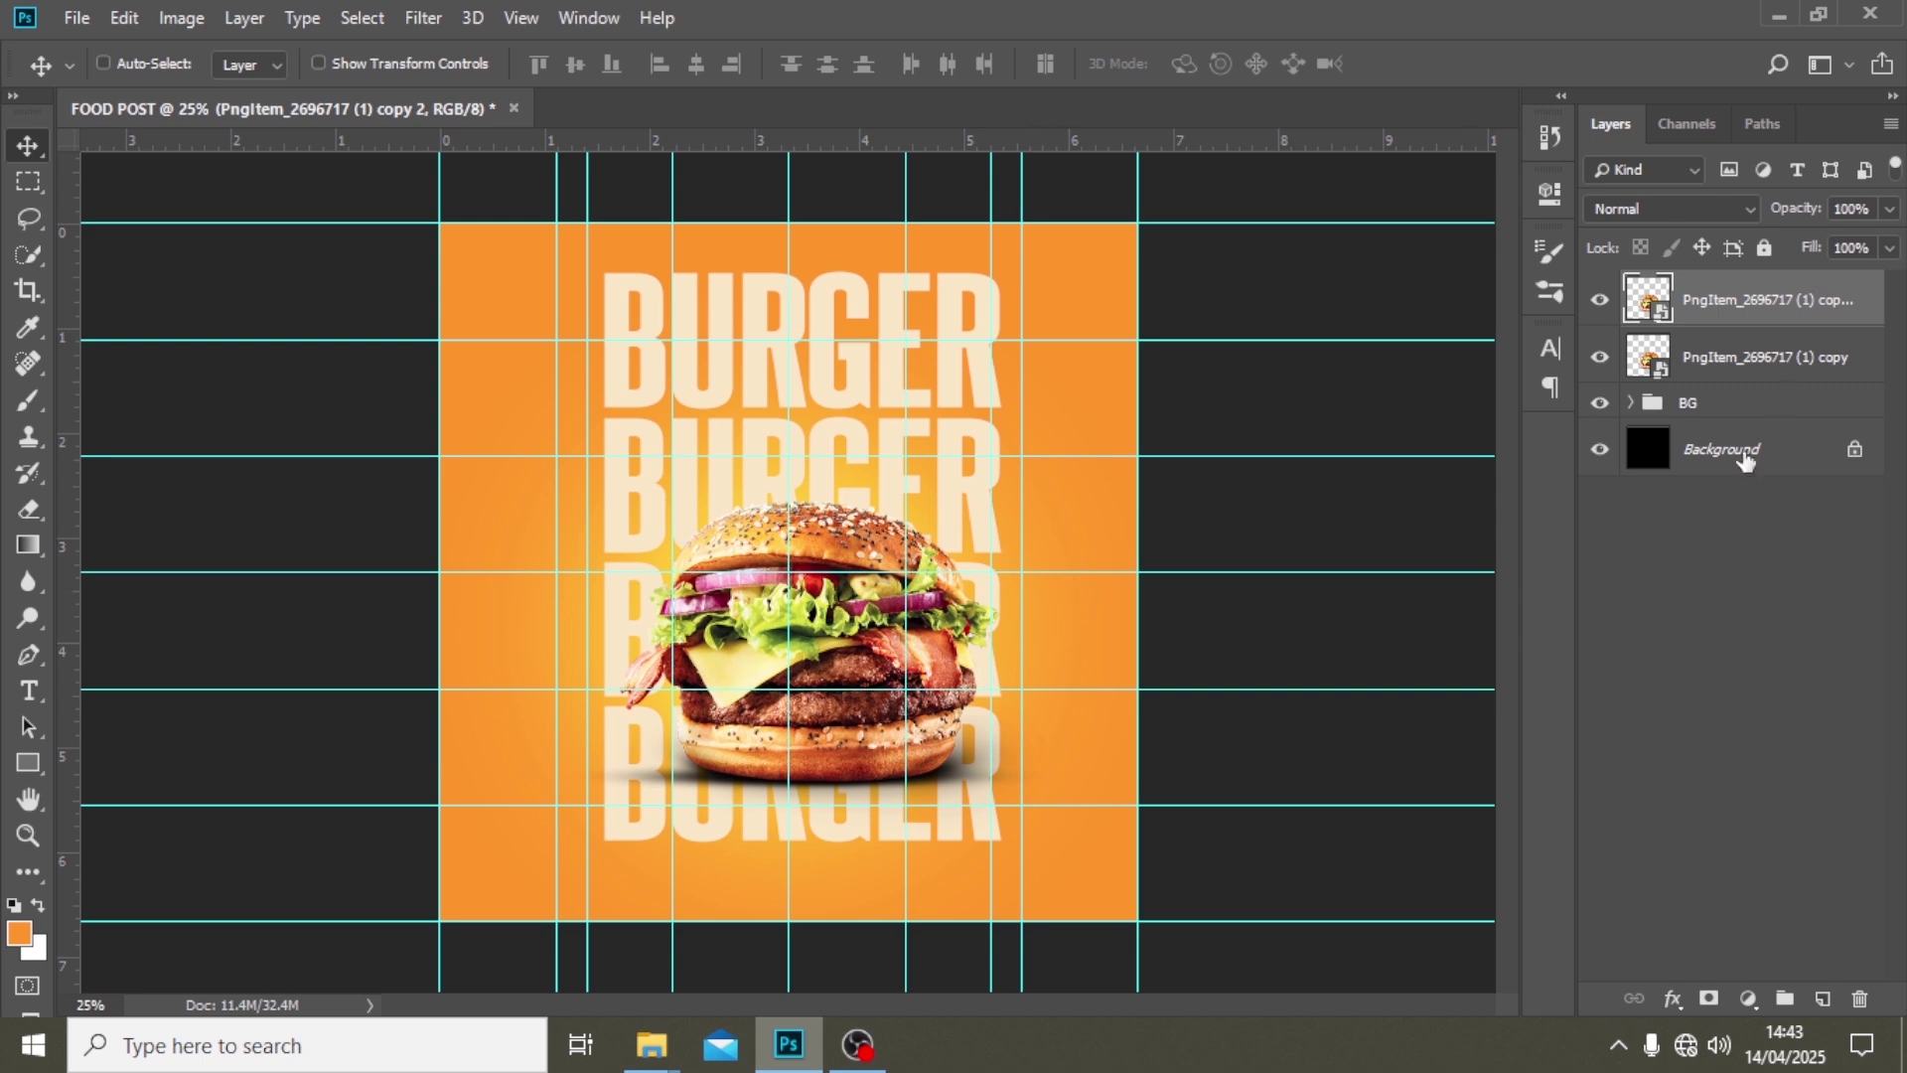
left_click(1687, 369)
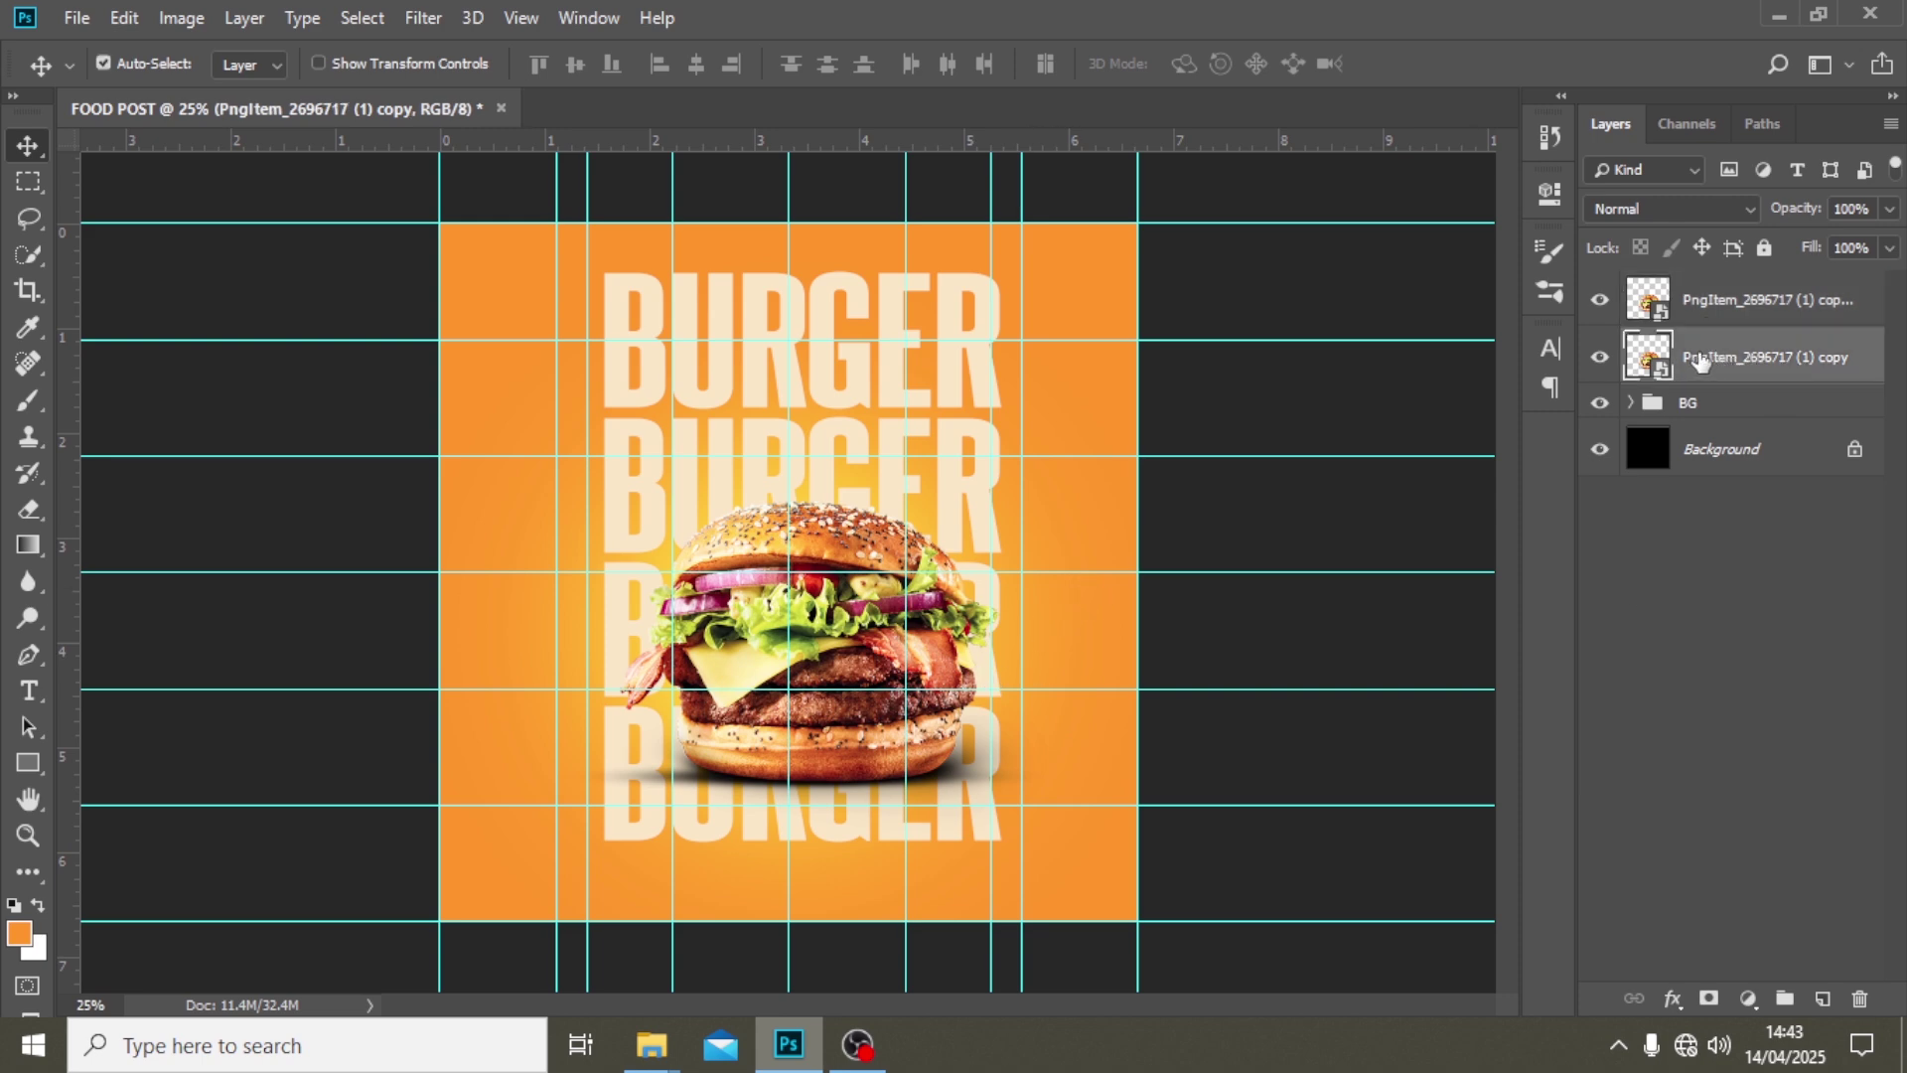
key("ctrl+t")
left_click_drag(1132, 918, 1051, 779)
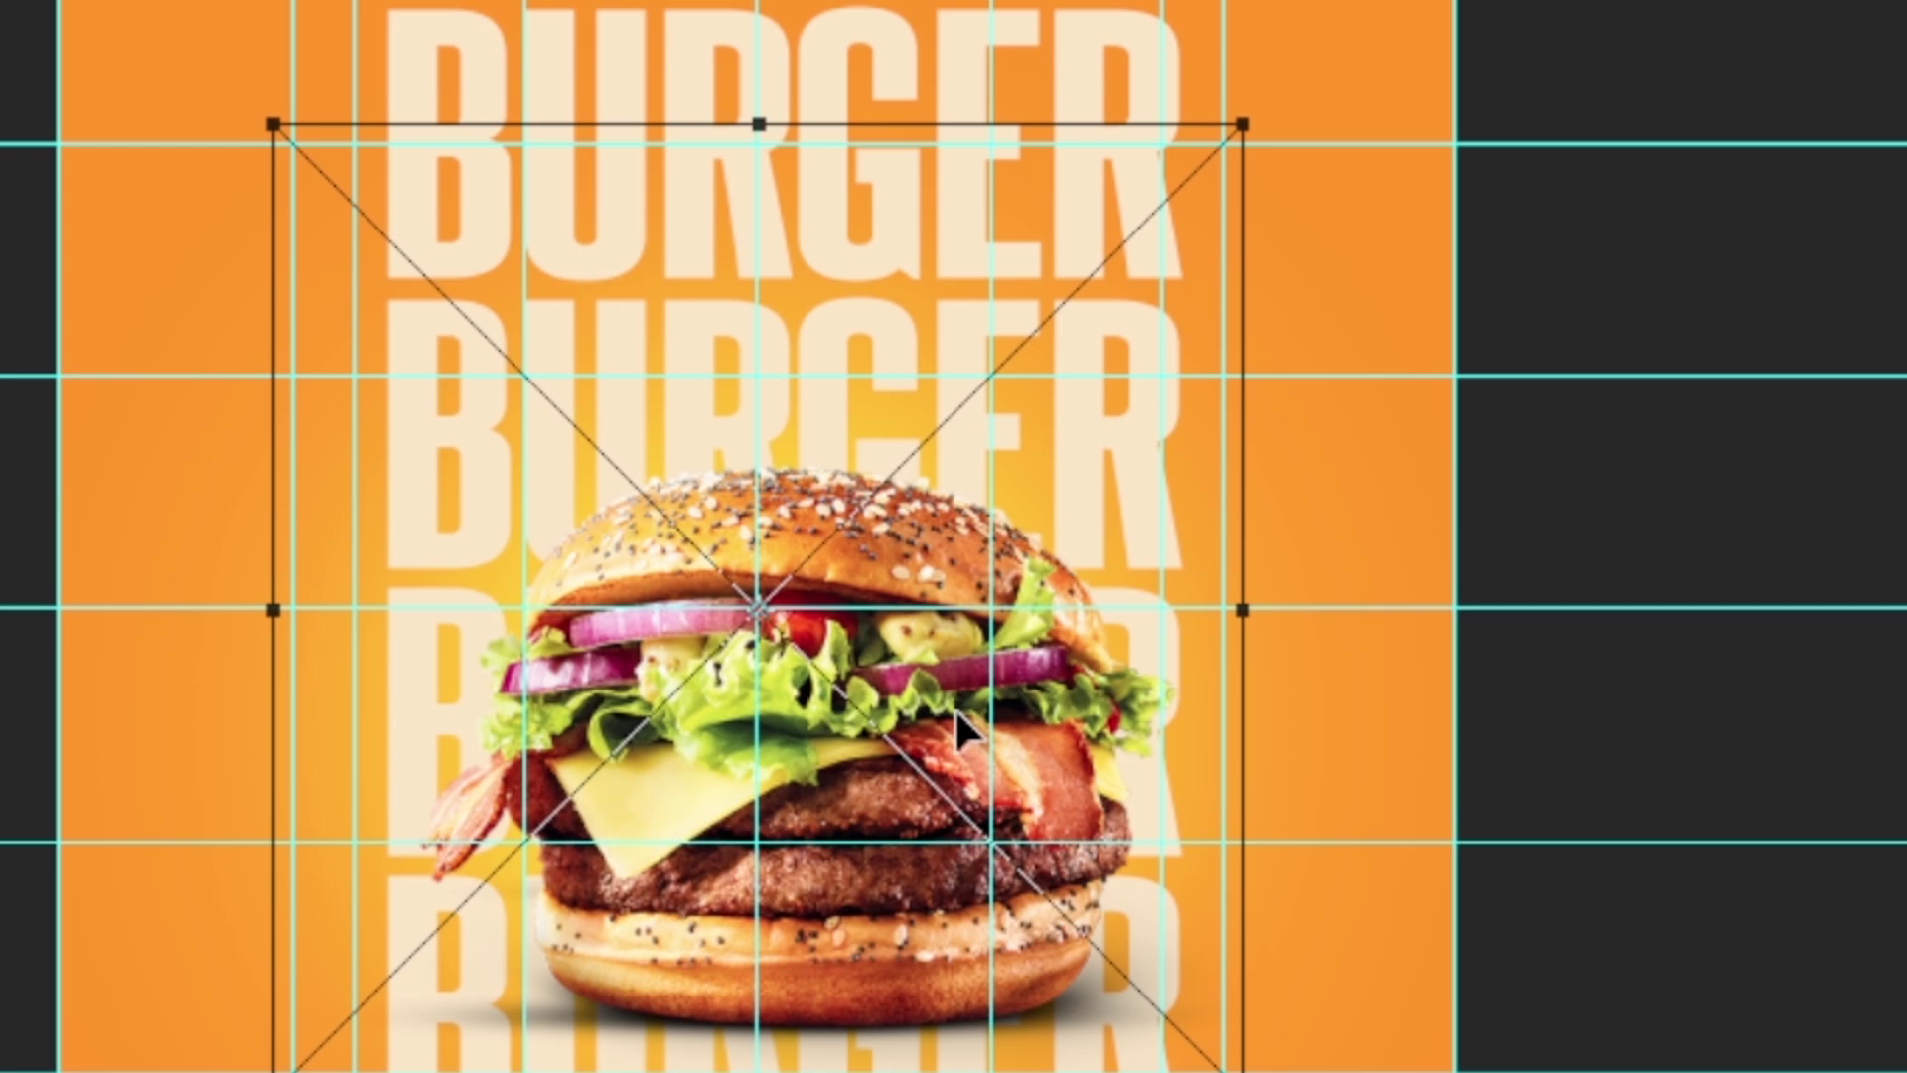
left_click_drag(956, 707, 647, 545)
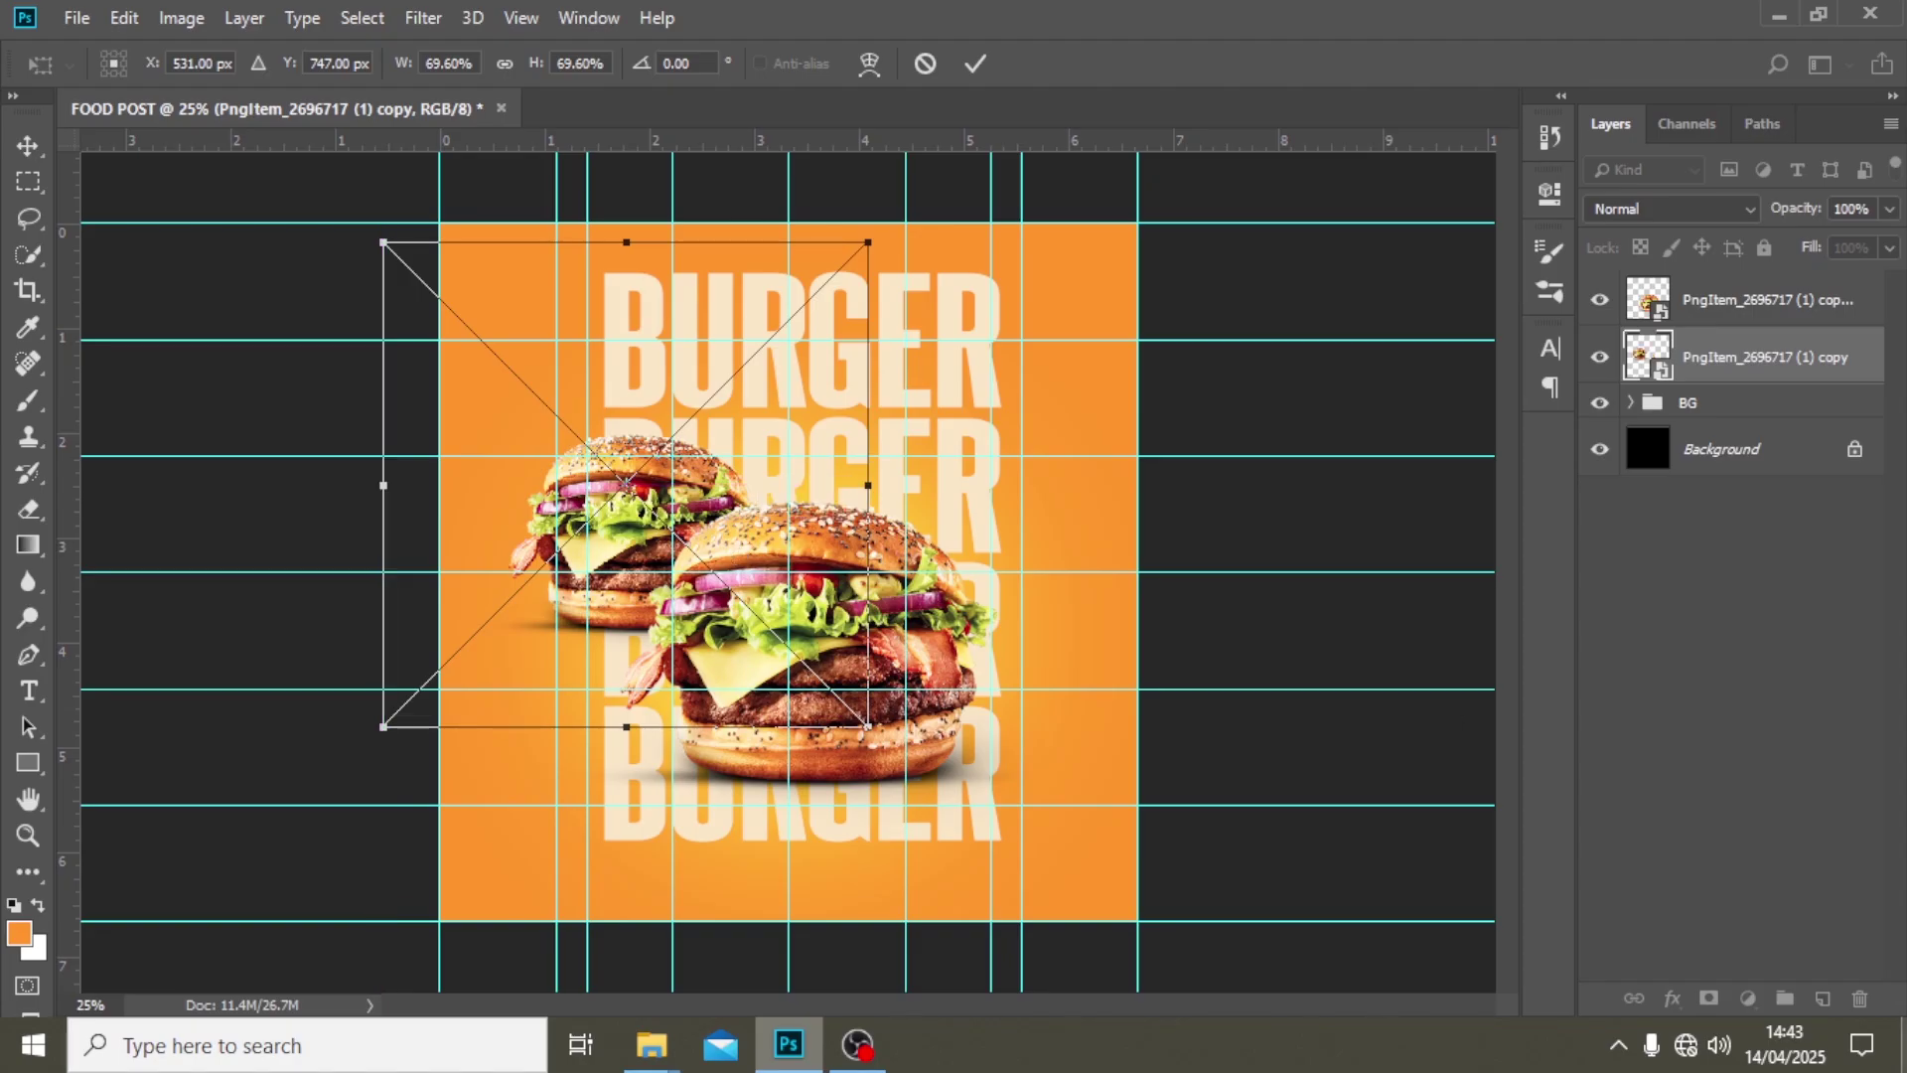
key("Return")
- Hide the guides, and group both burger layers under the name FOOD
key("ctrl+semicolon")
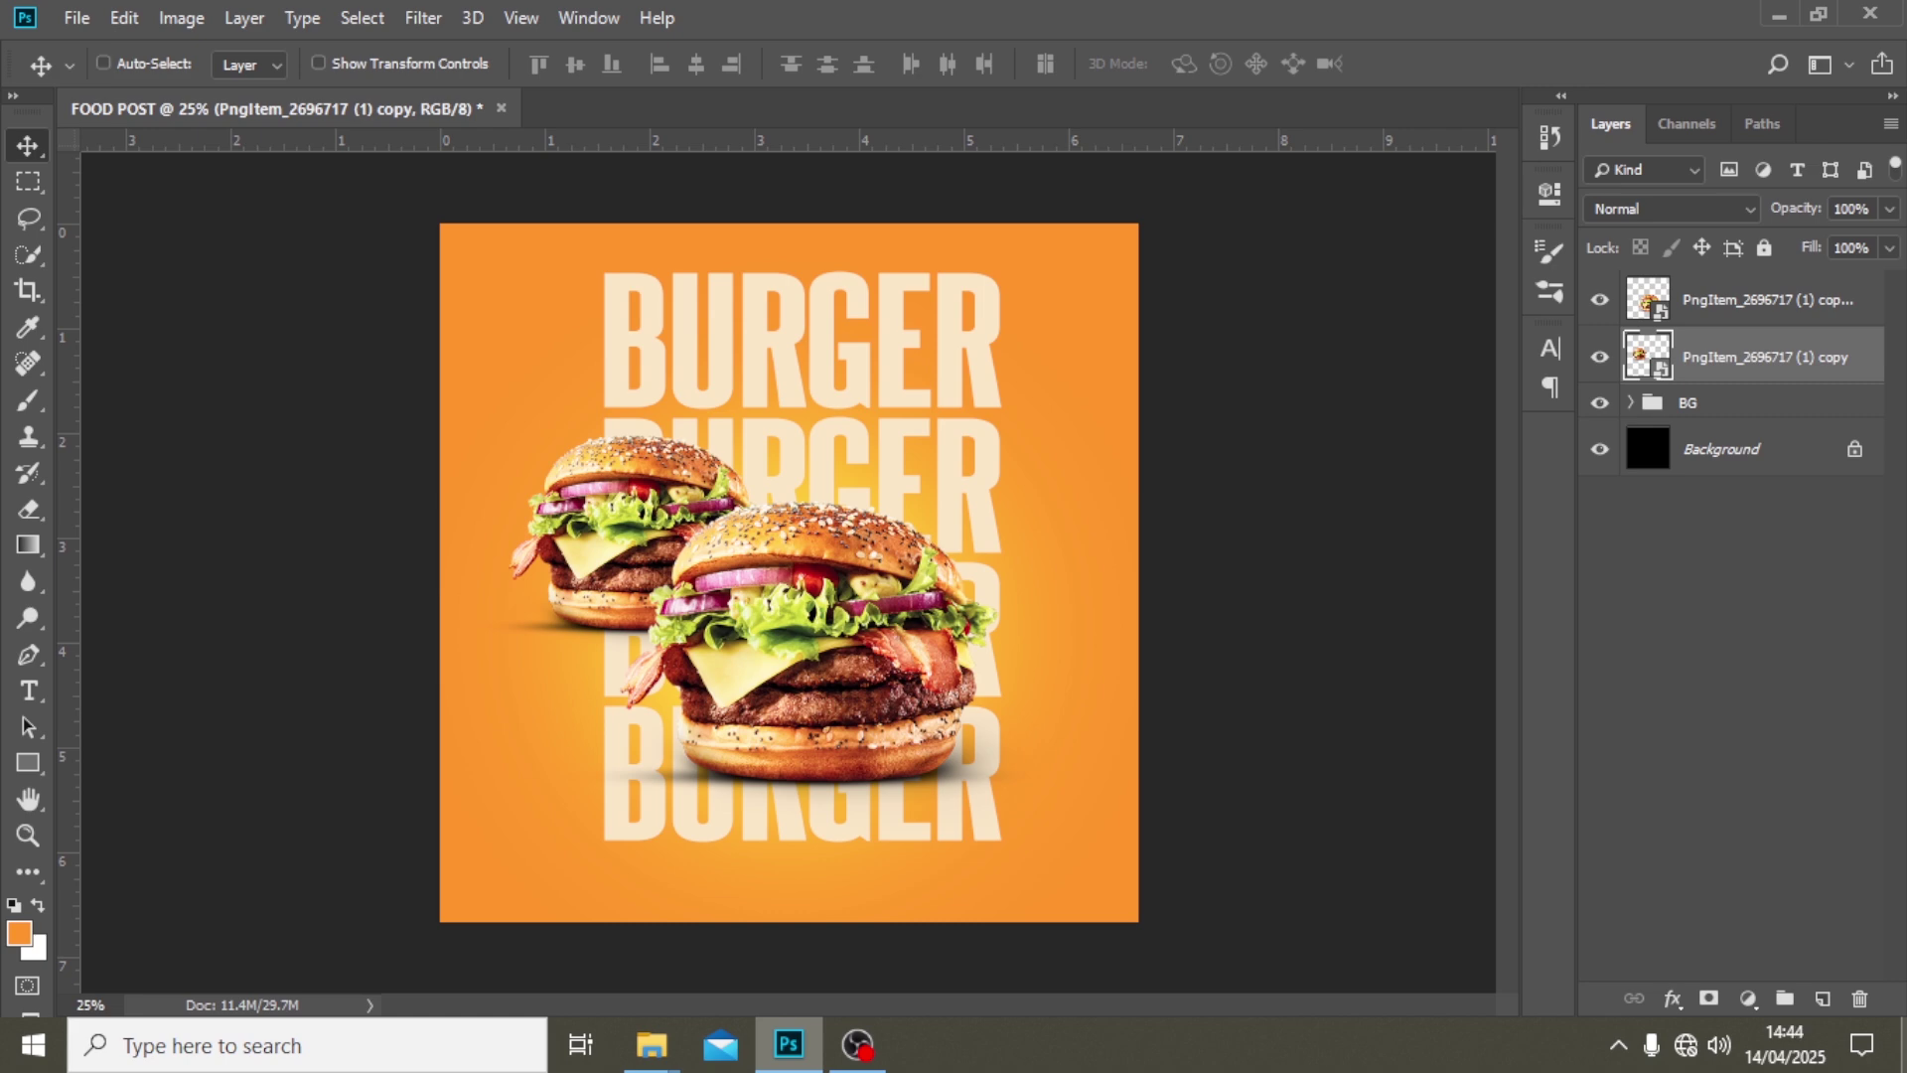
key("ctrl")
left_click(1729, 310, "ctrl")
key("ctrl+g")
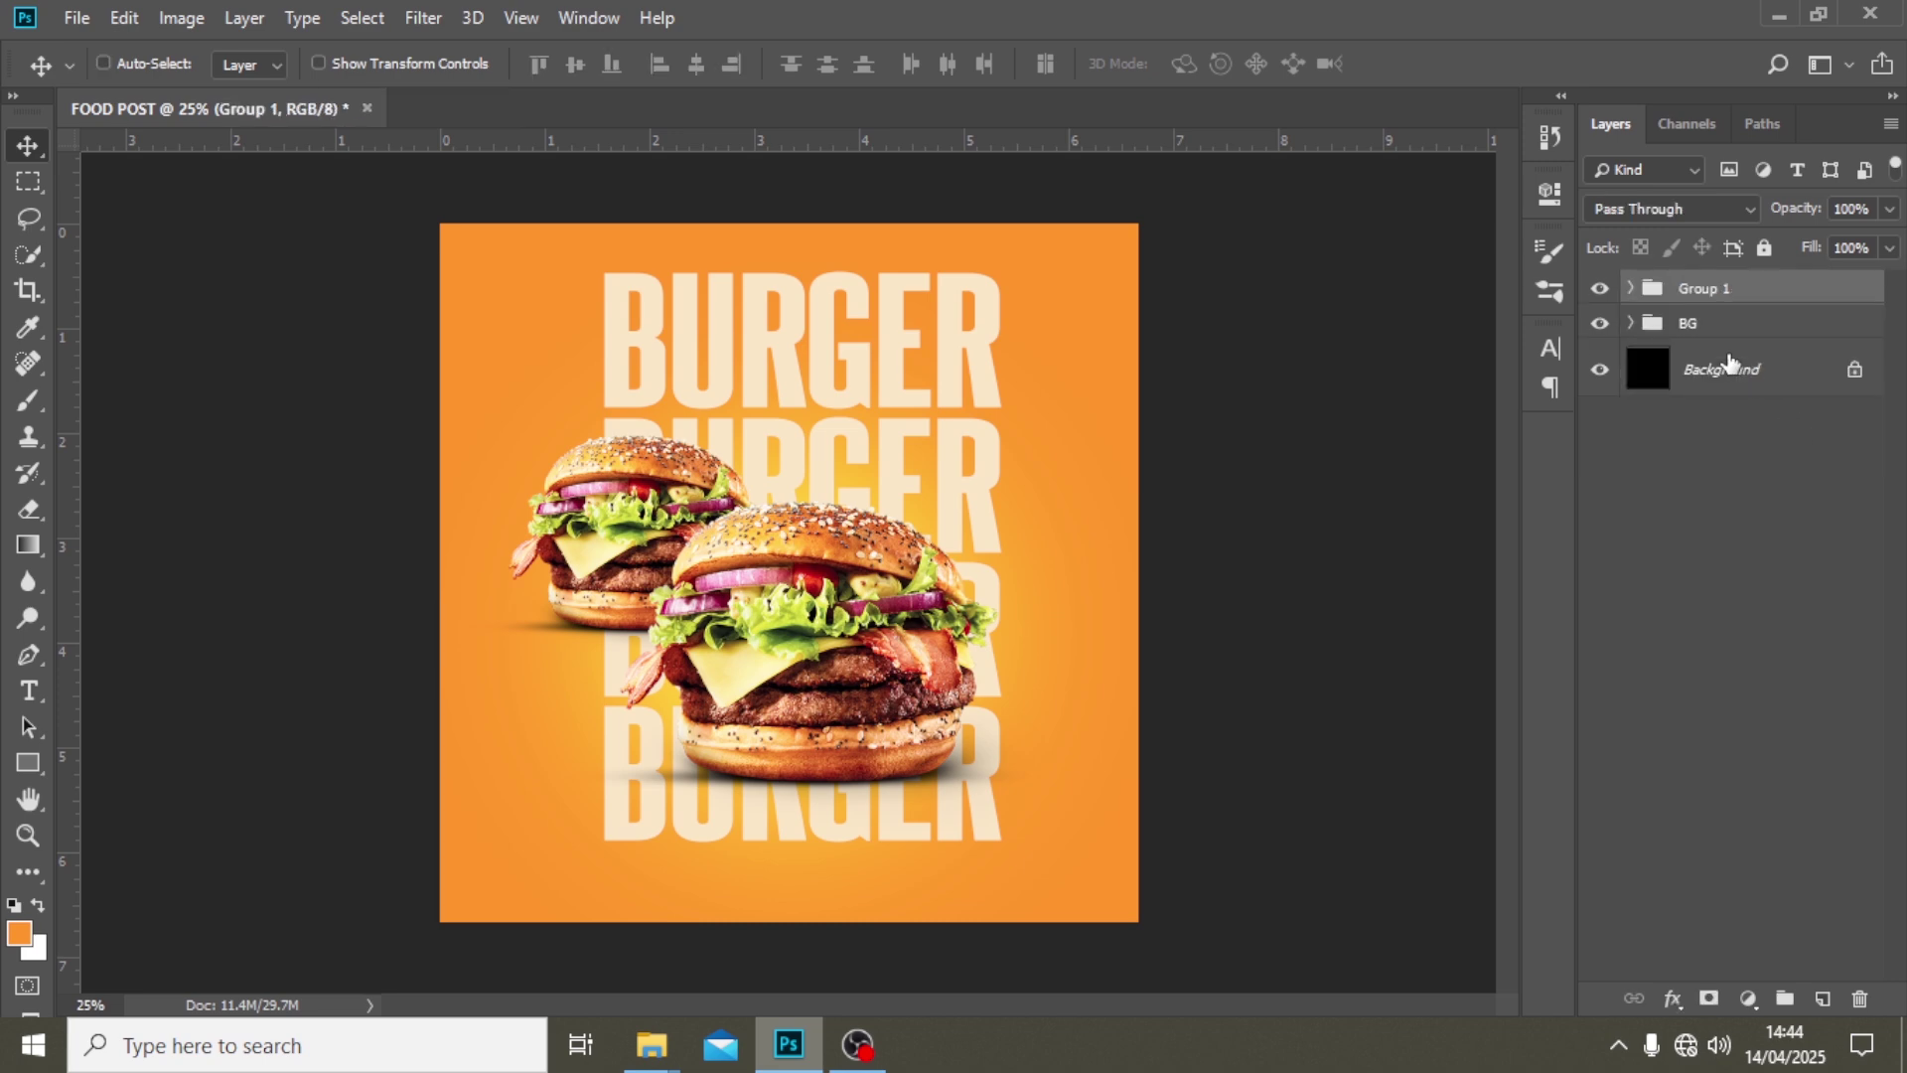
double_click(1705, 289)
type("FOOD")
key("Return")
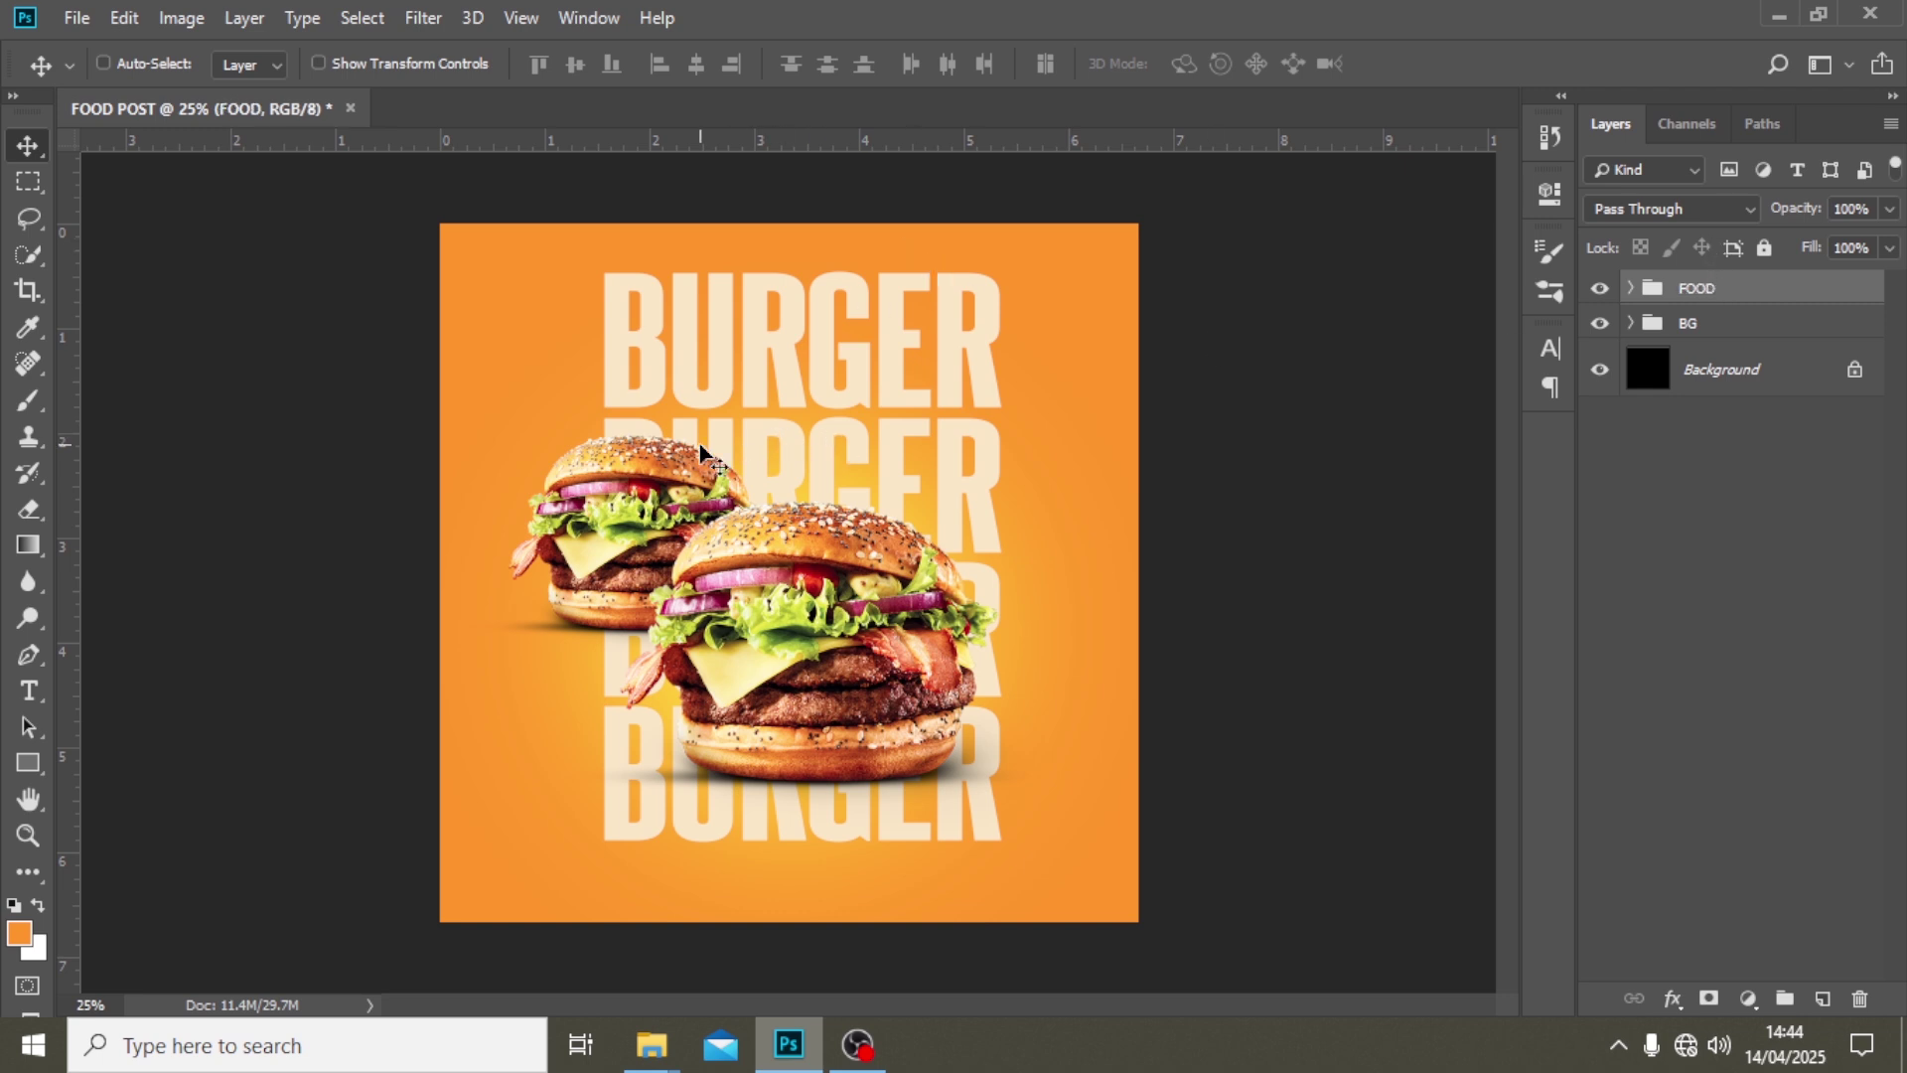
- Place the Polygon 1 copy banner from File Explorer's FILES folder and move it just above the large burger's bun
mouse_move(652, 1043)
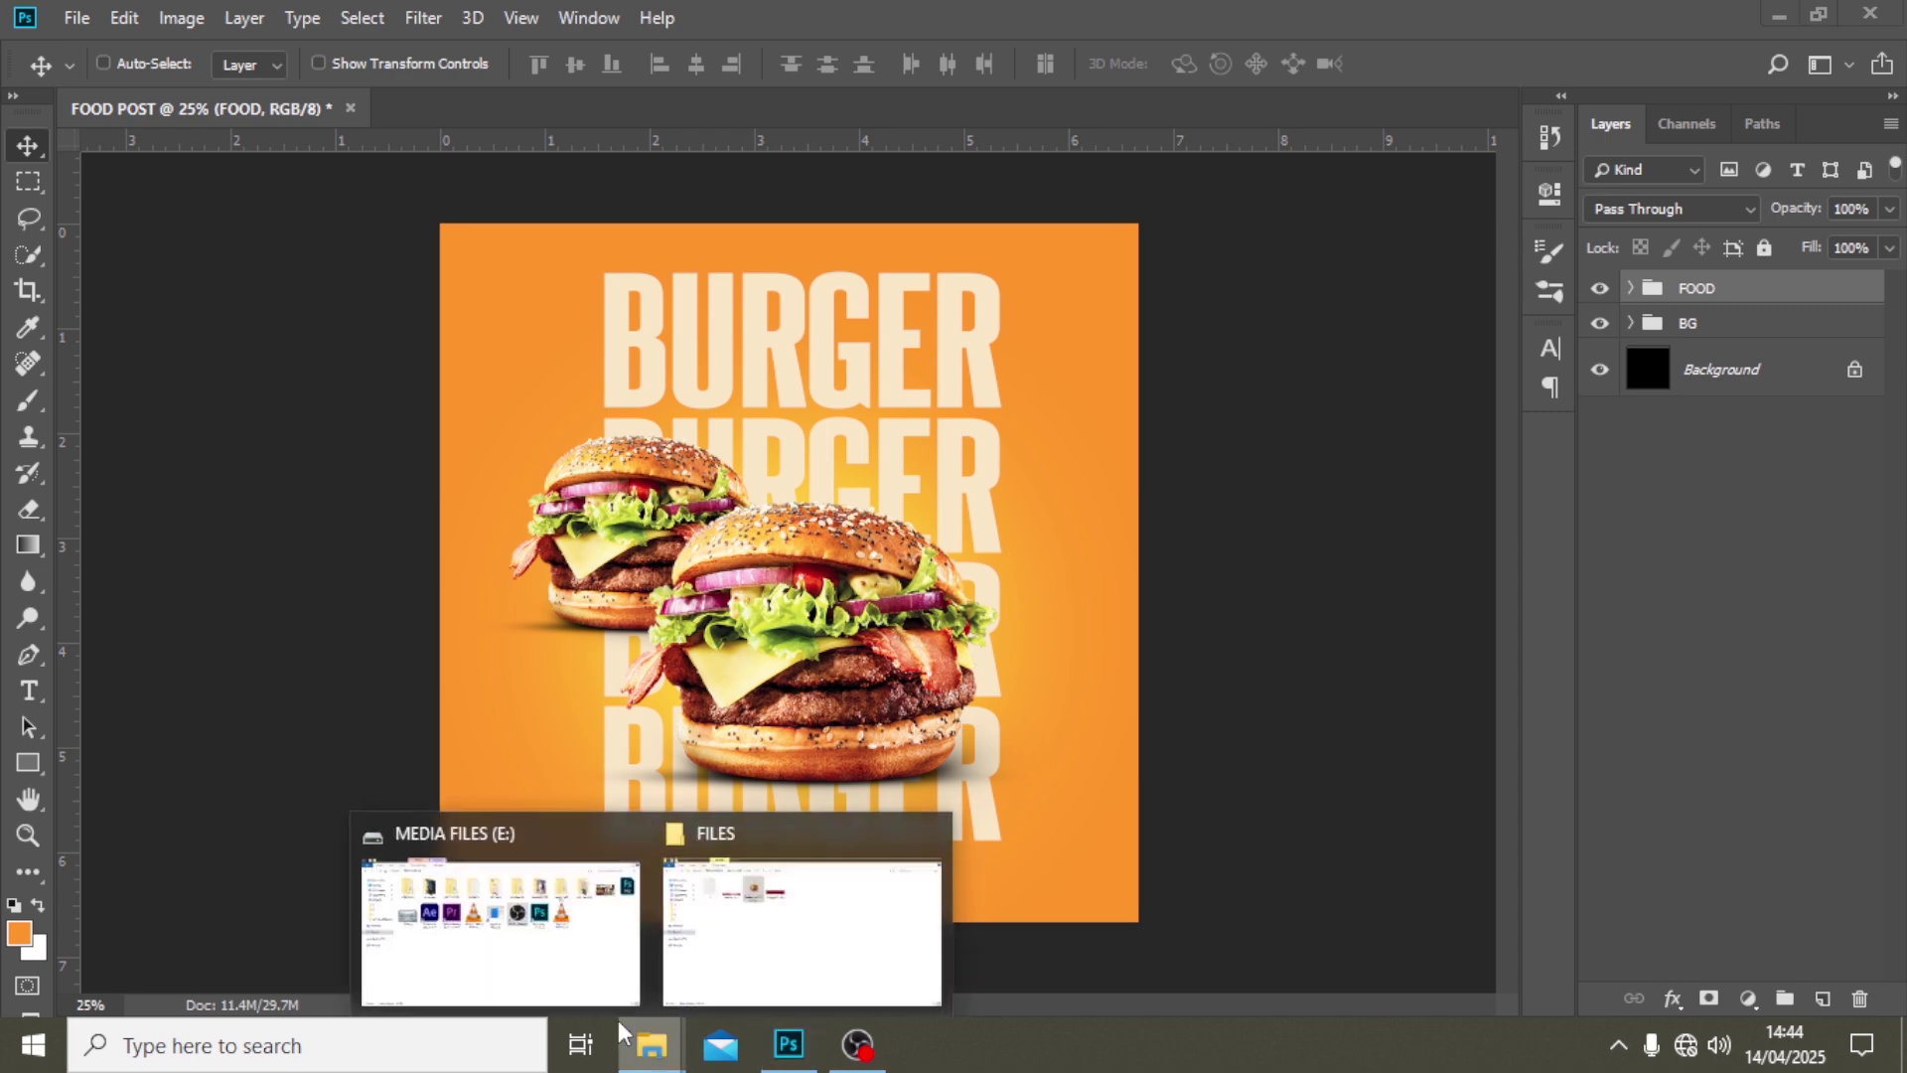
left_click(775, 904)
left_click_drag(767, 238, 837, 735)
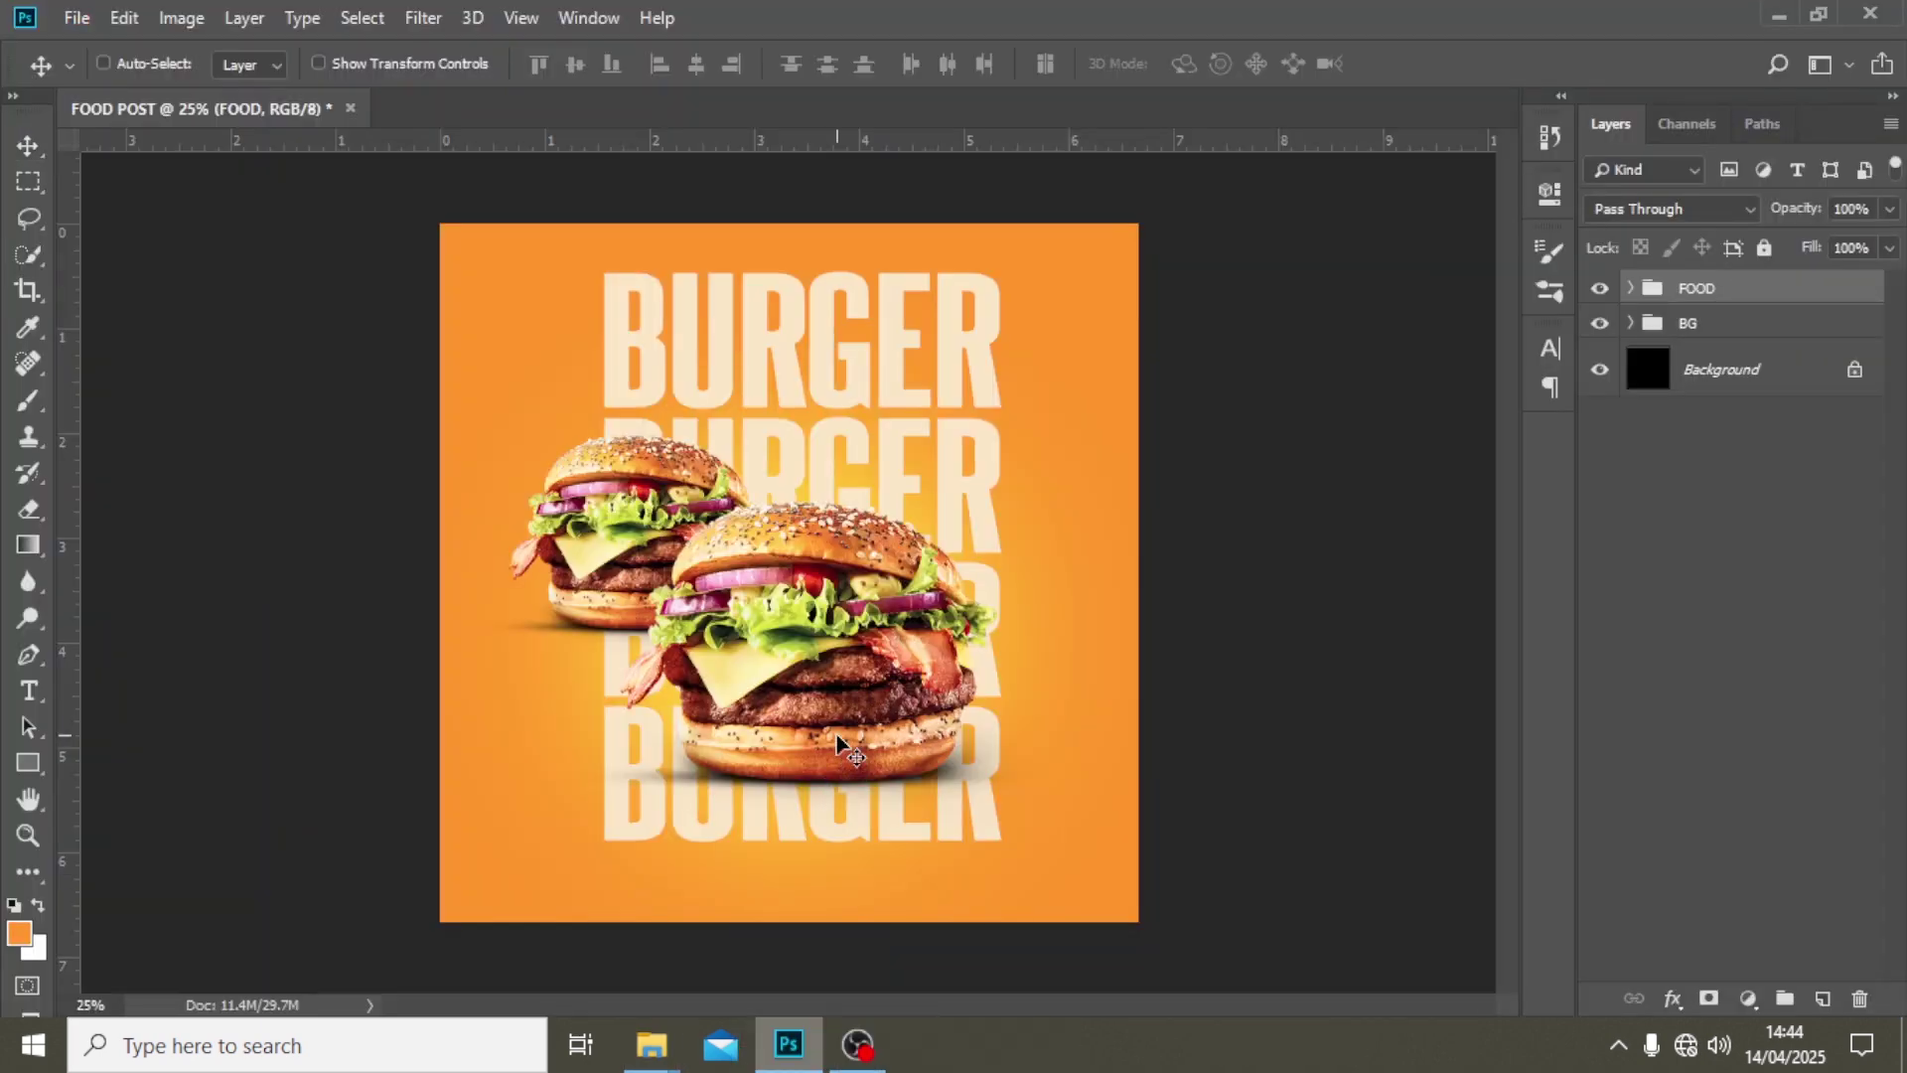
key("Return")
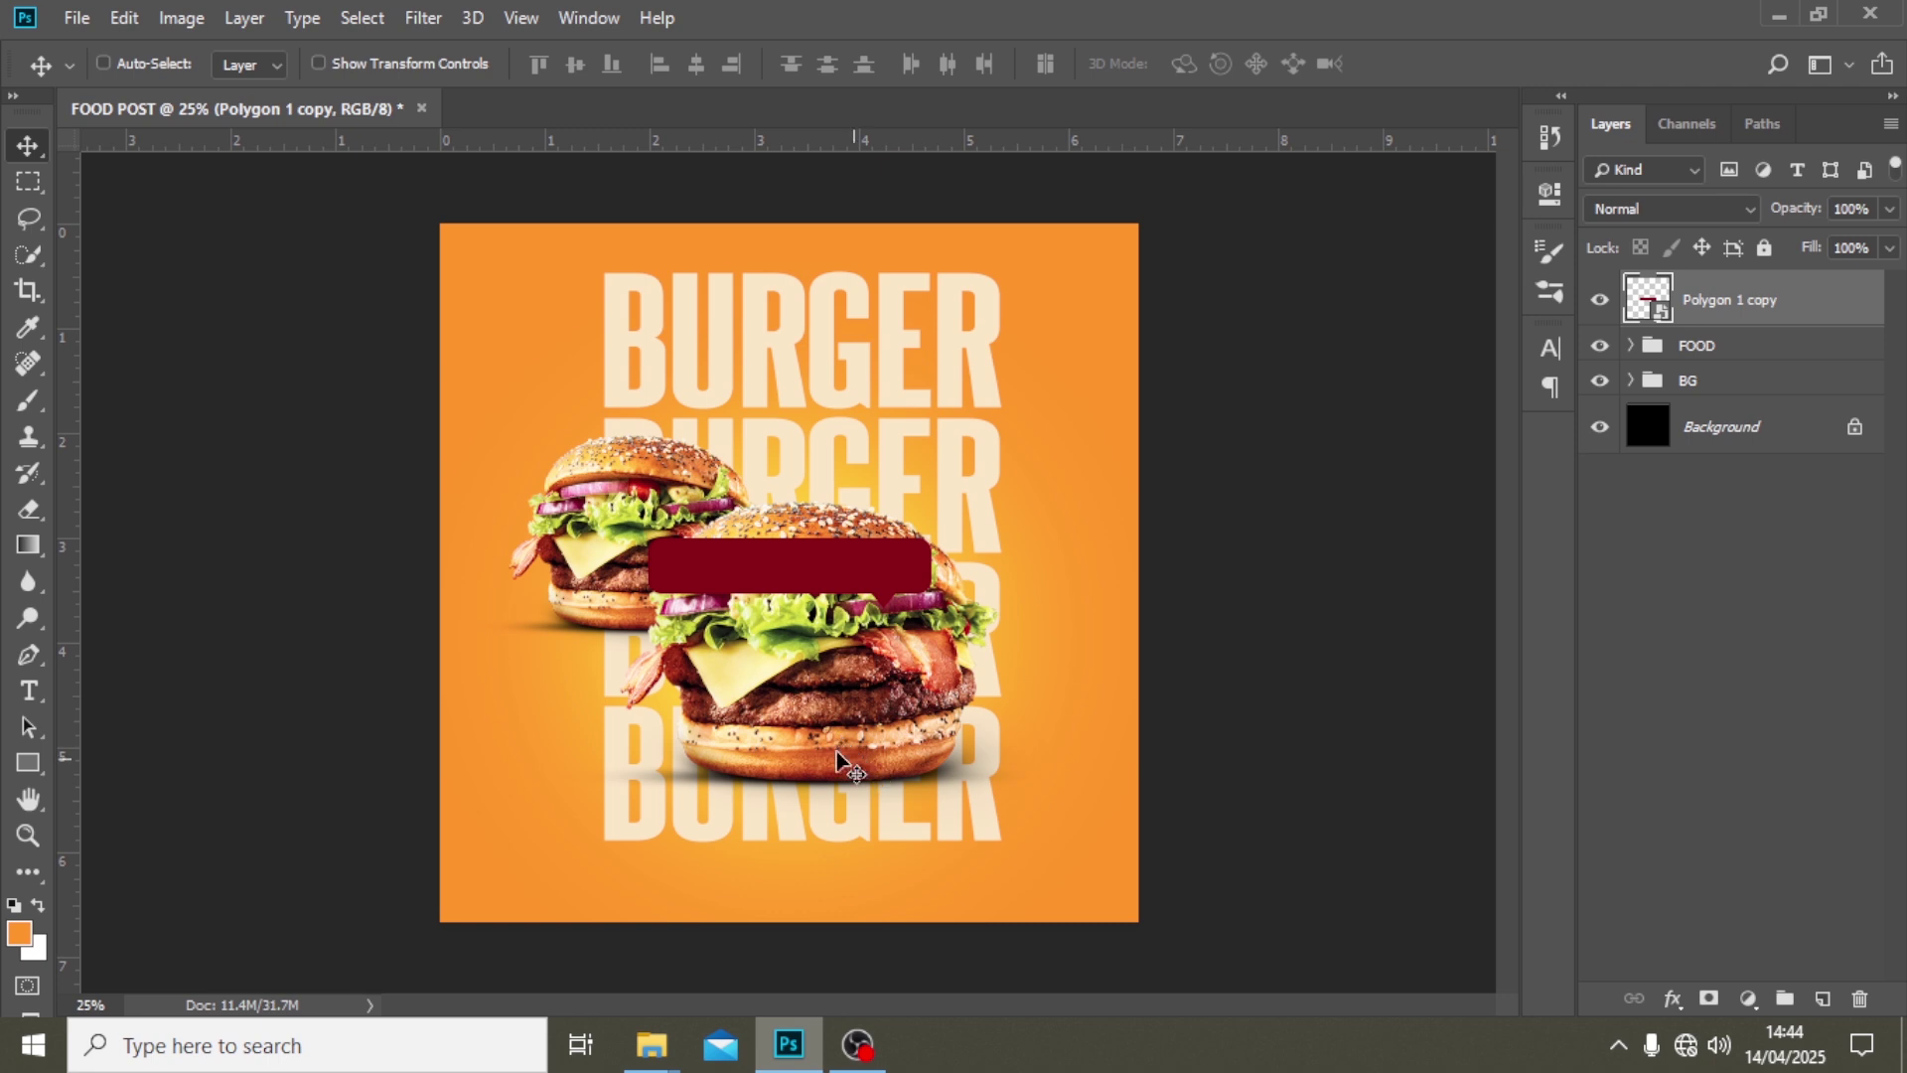
left_click_drag(800, 616, 849, 513)
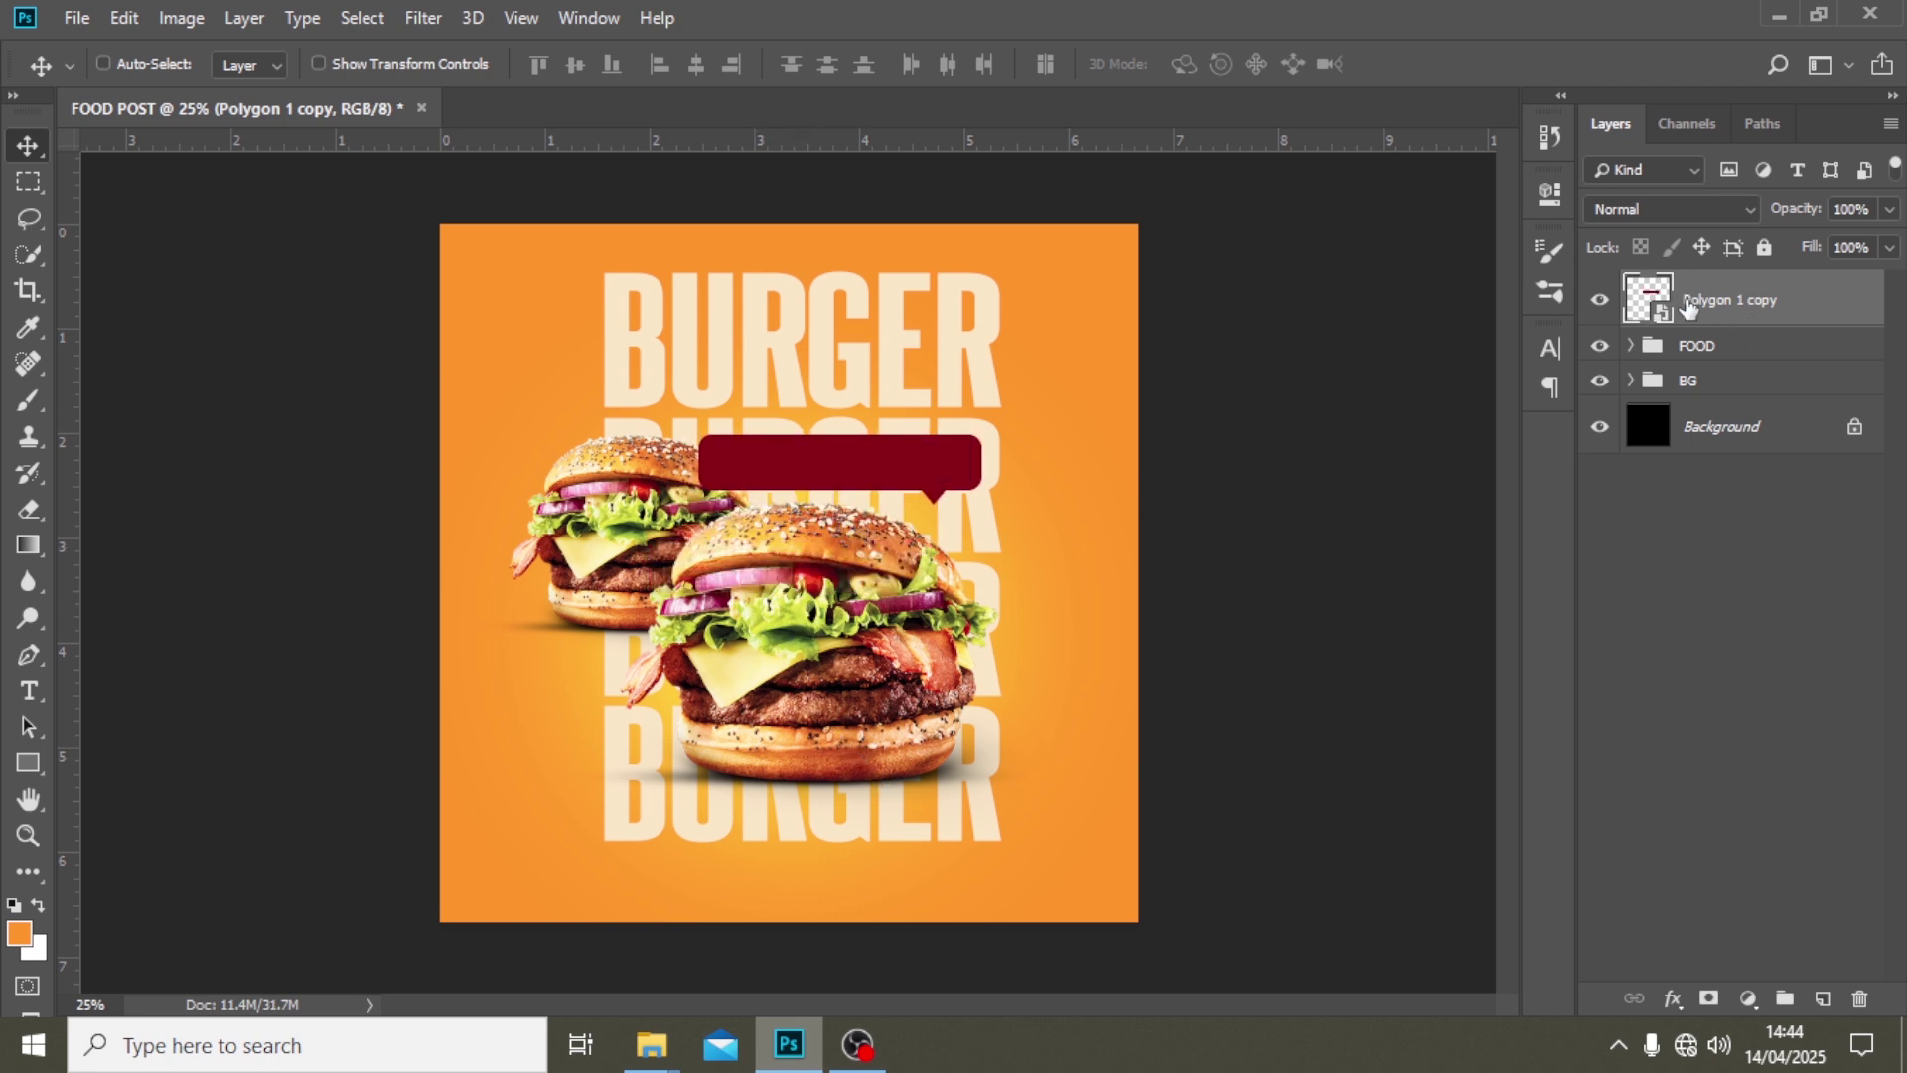
- Move the Polygon 1 copy layer beneath the FOOD group and nudge the banner right to align with the BURGER titles' right edge
left_click_drag(1689, 303, 1687, 351)
left_click_drag(1652, 270, 1660, 307)
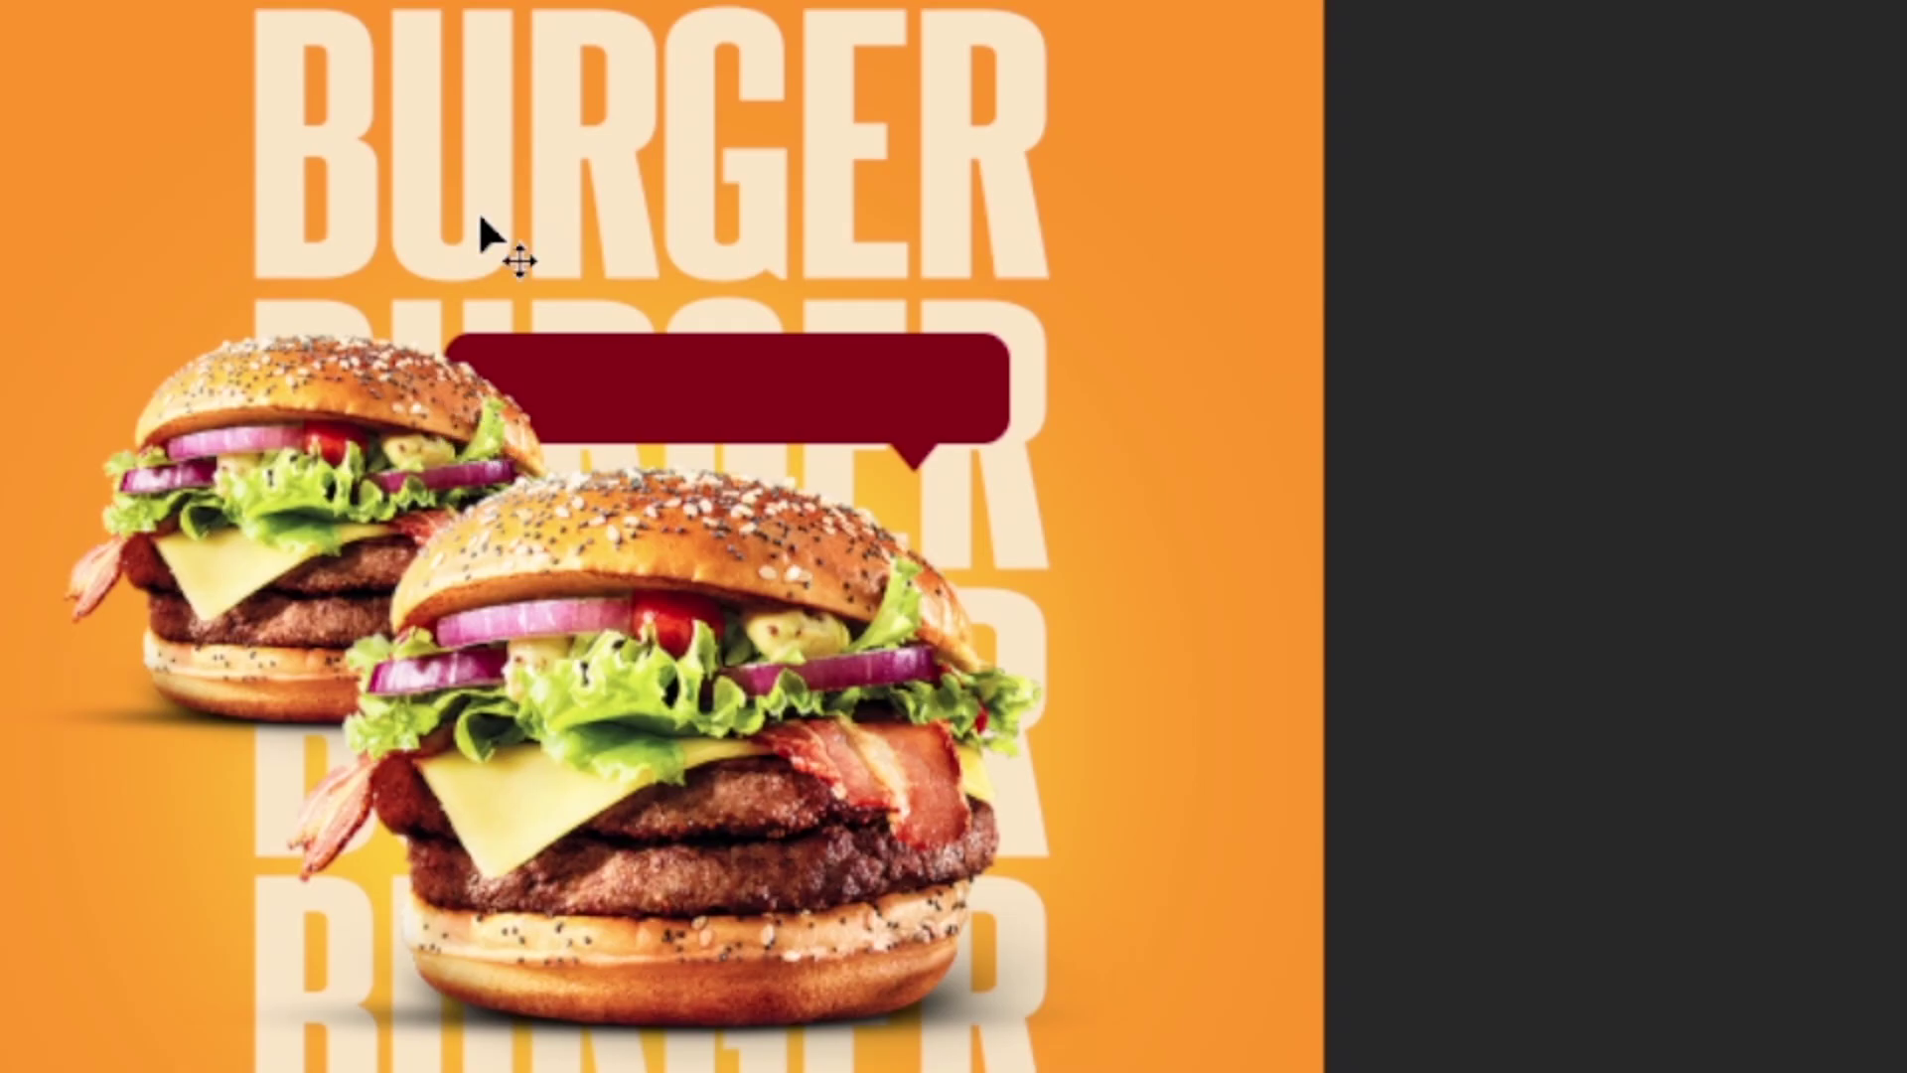
key("Right")
key("Right")
key("Right")
key("Right")
key("Right")
key("Right")
key("Right")
key("Right")
key("Right")
key("Right")
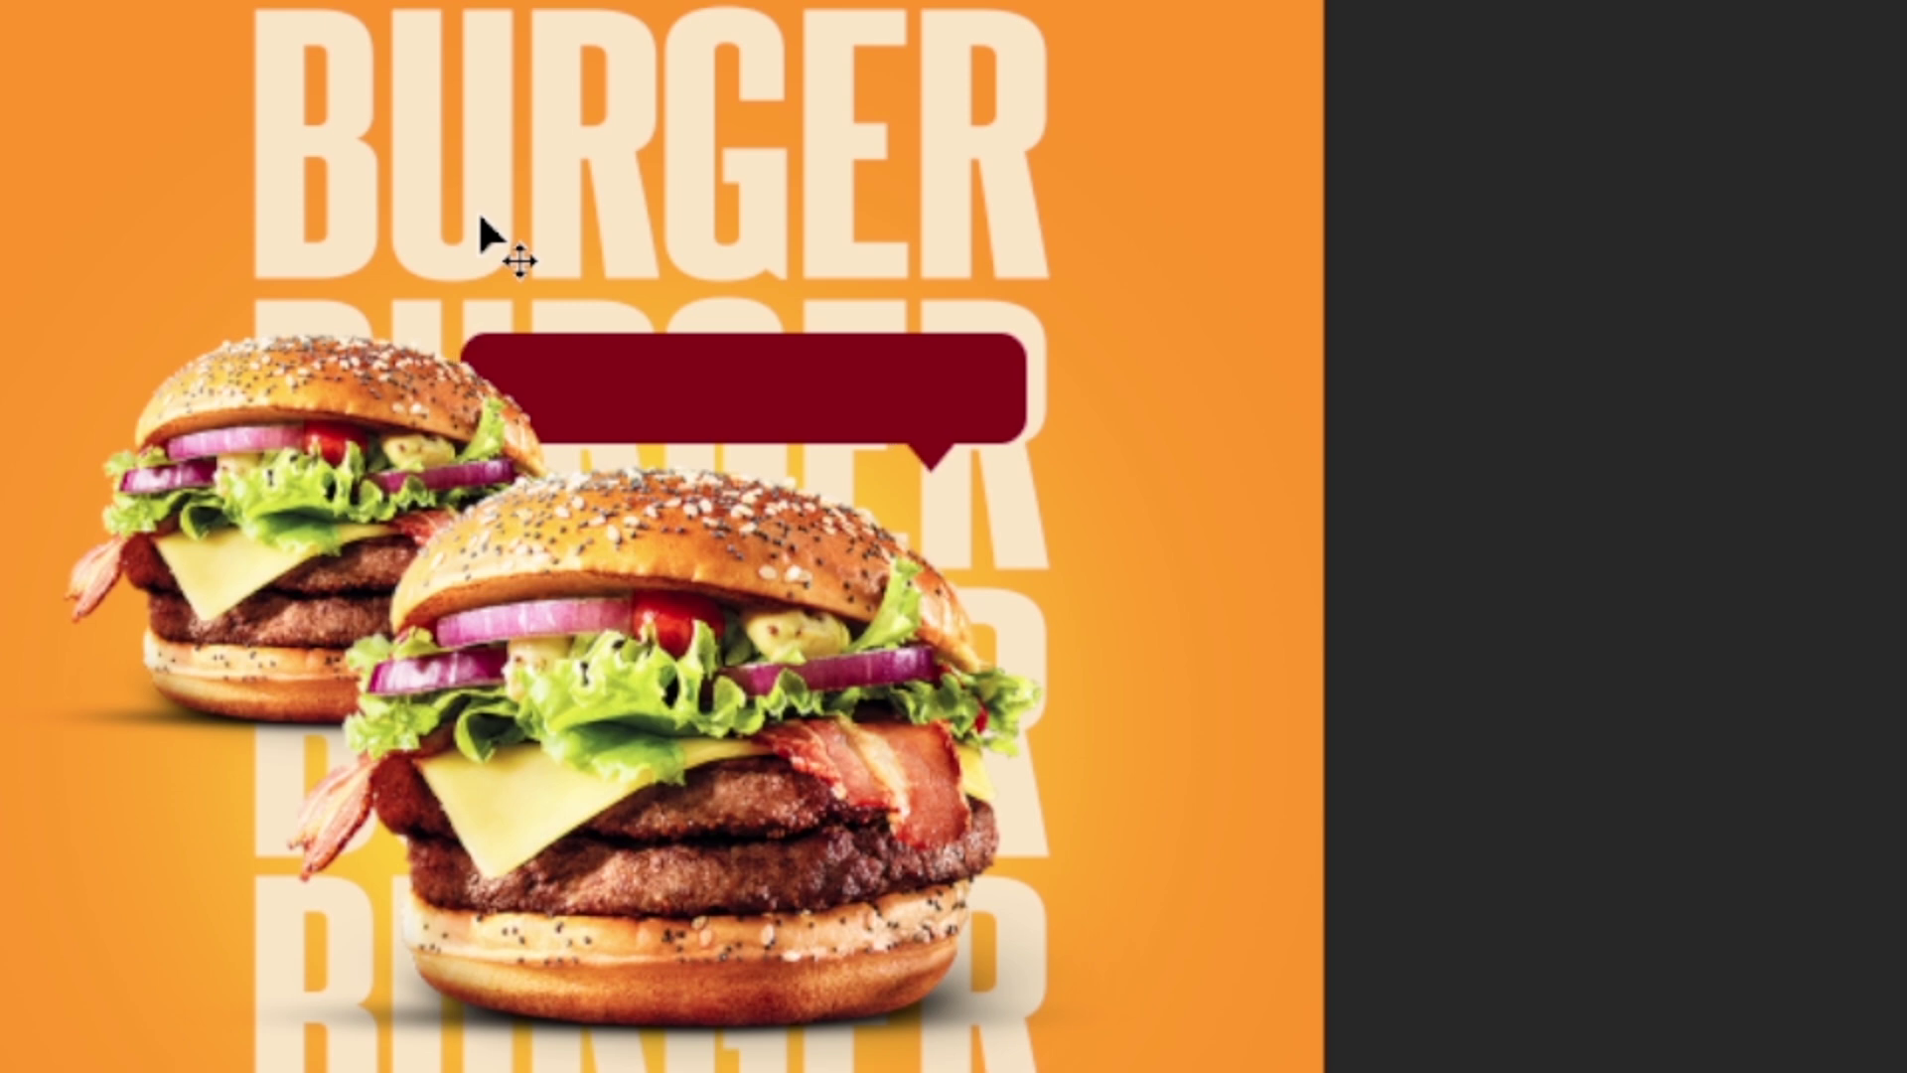
key("Right")
key("Right")
key("Right")
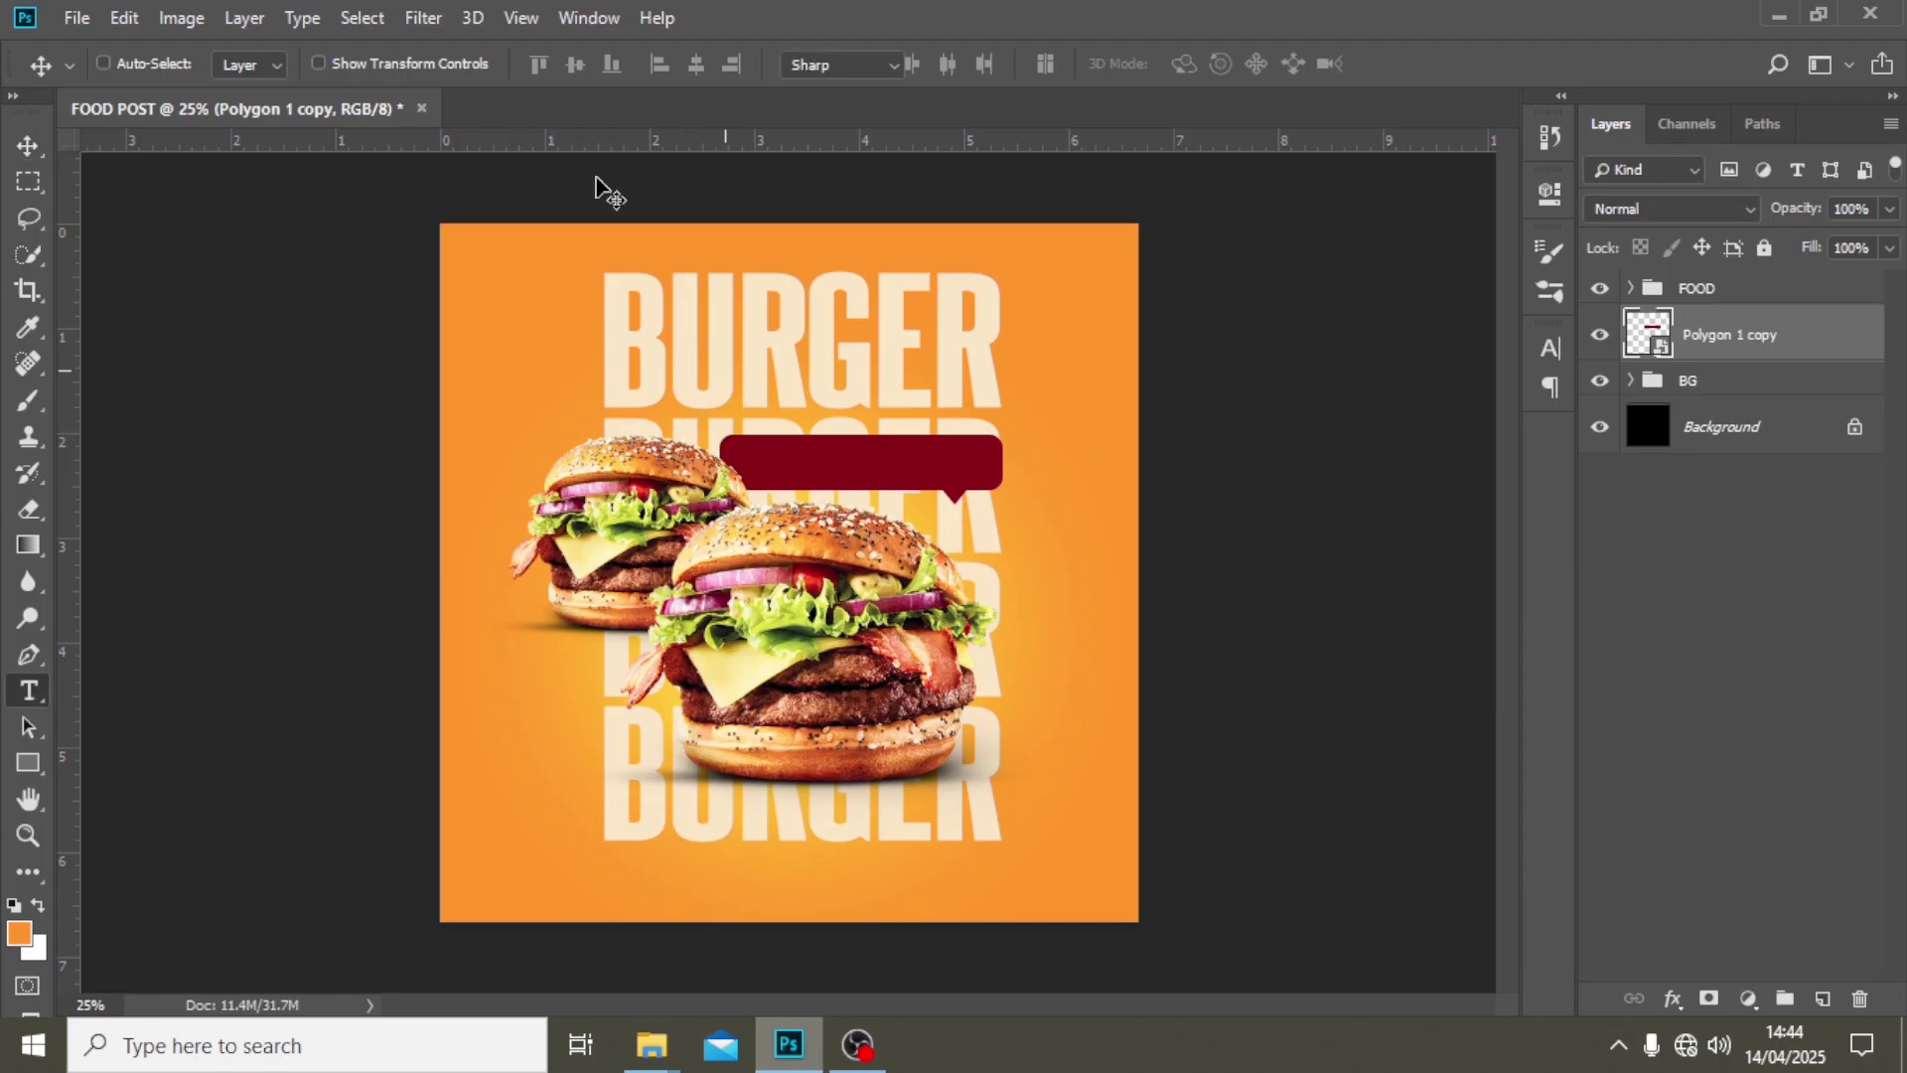
- Start a new text layer to the right of the large burger and copy "We do deliveries too!!" from text file 1 in FILES
key("t")
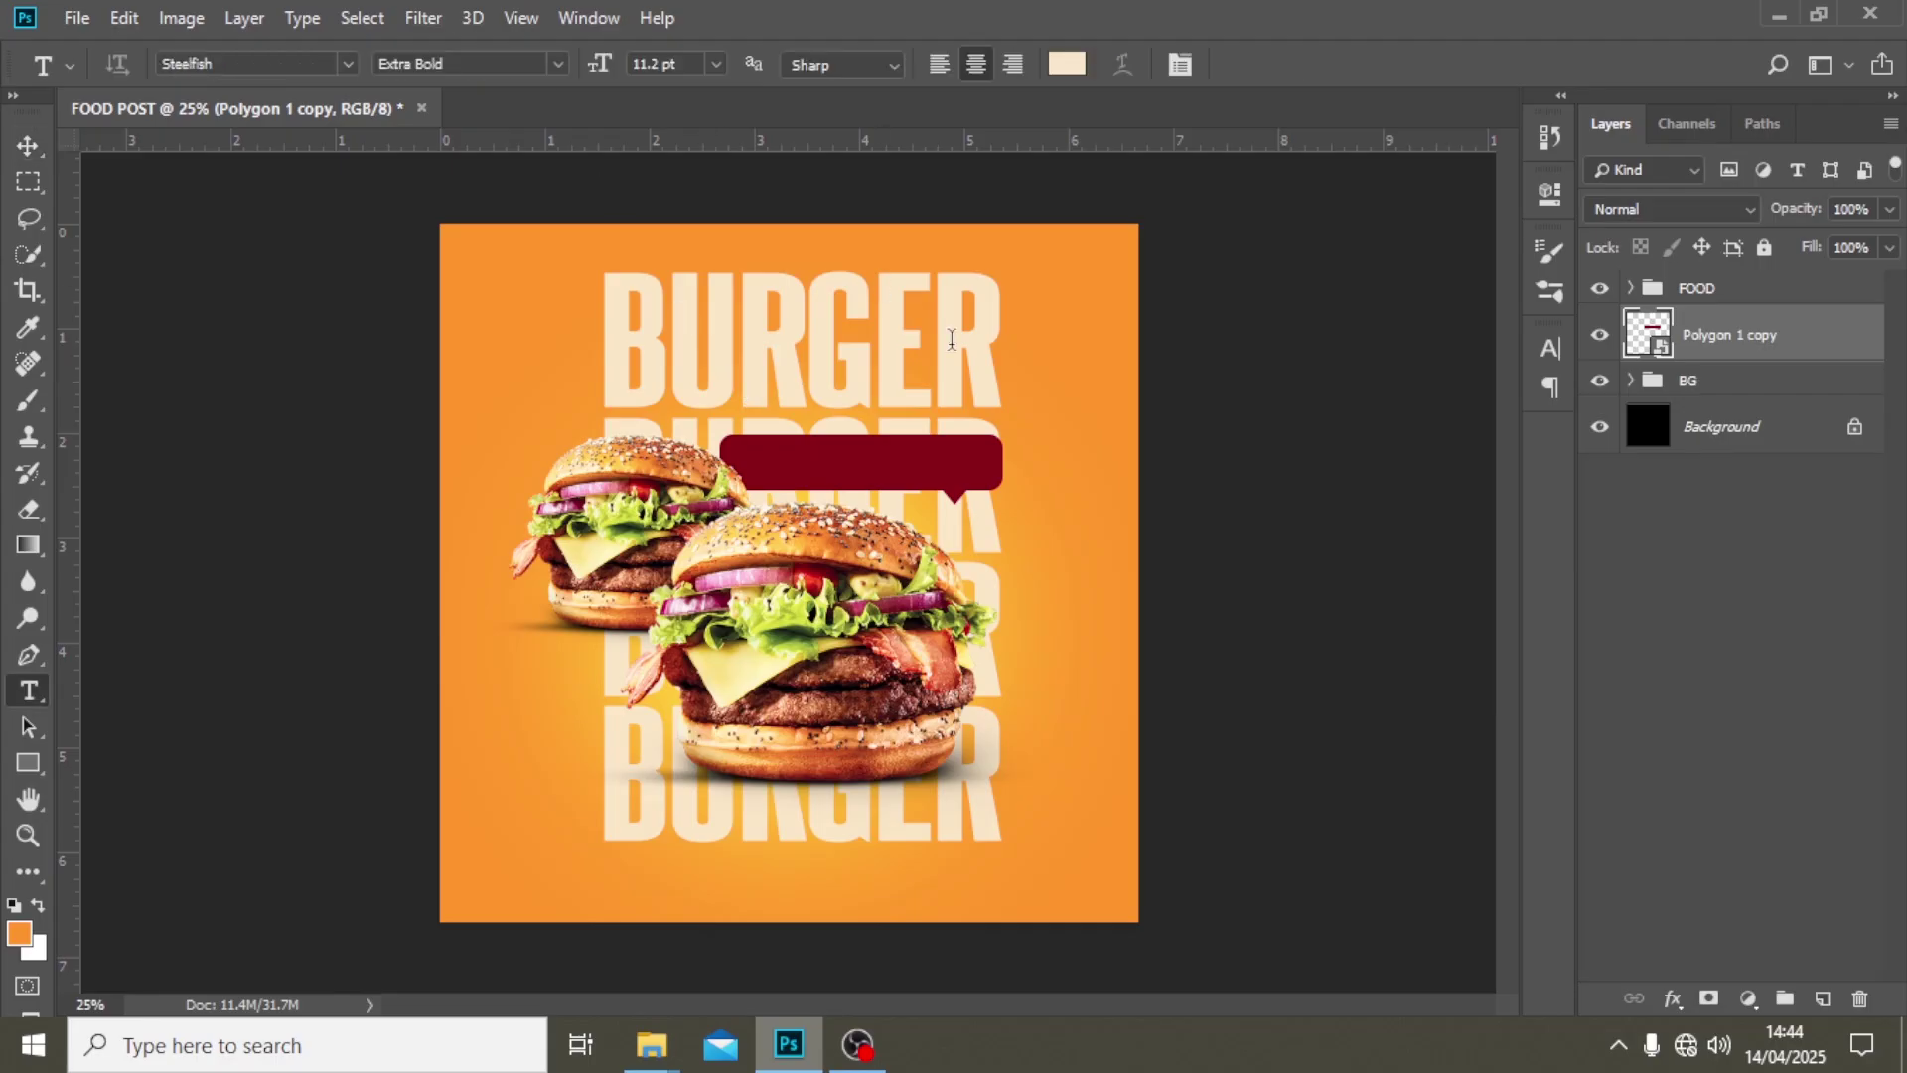
left_click(1094, 652)
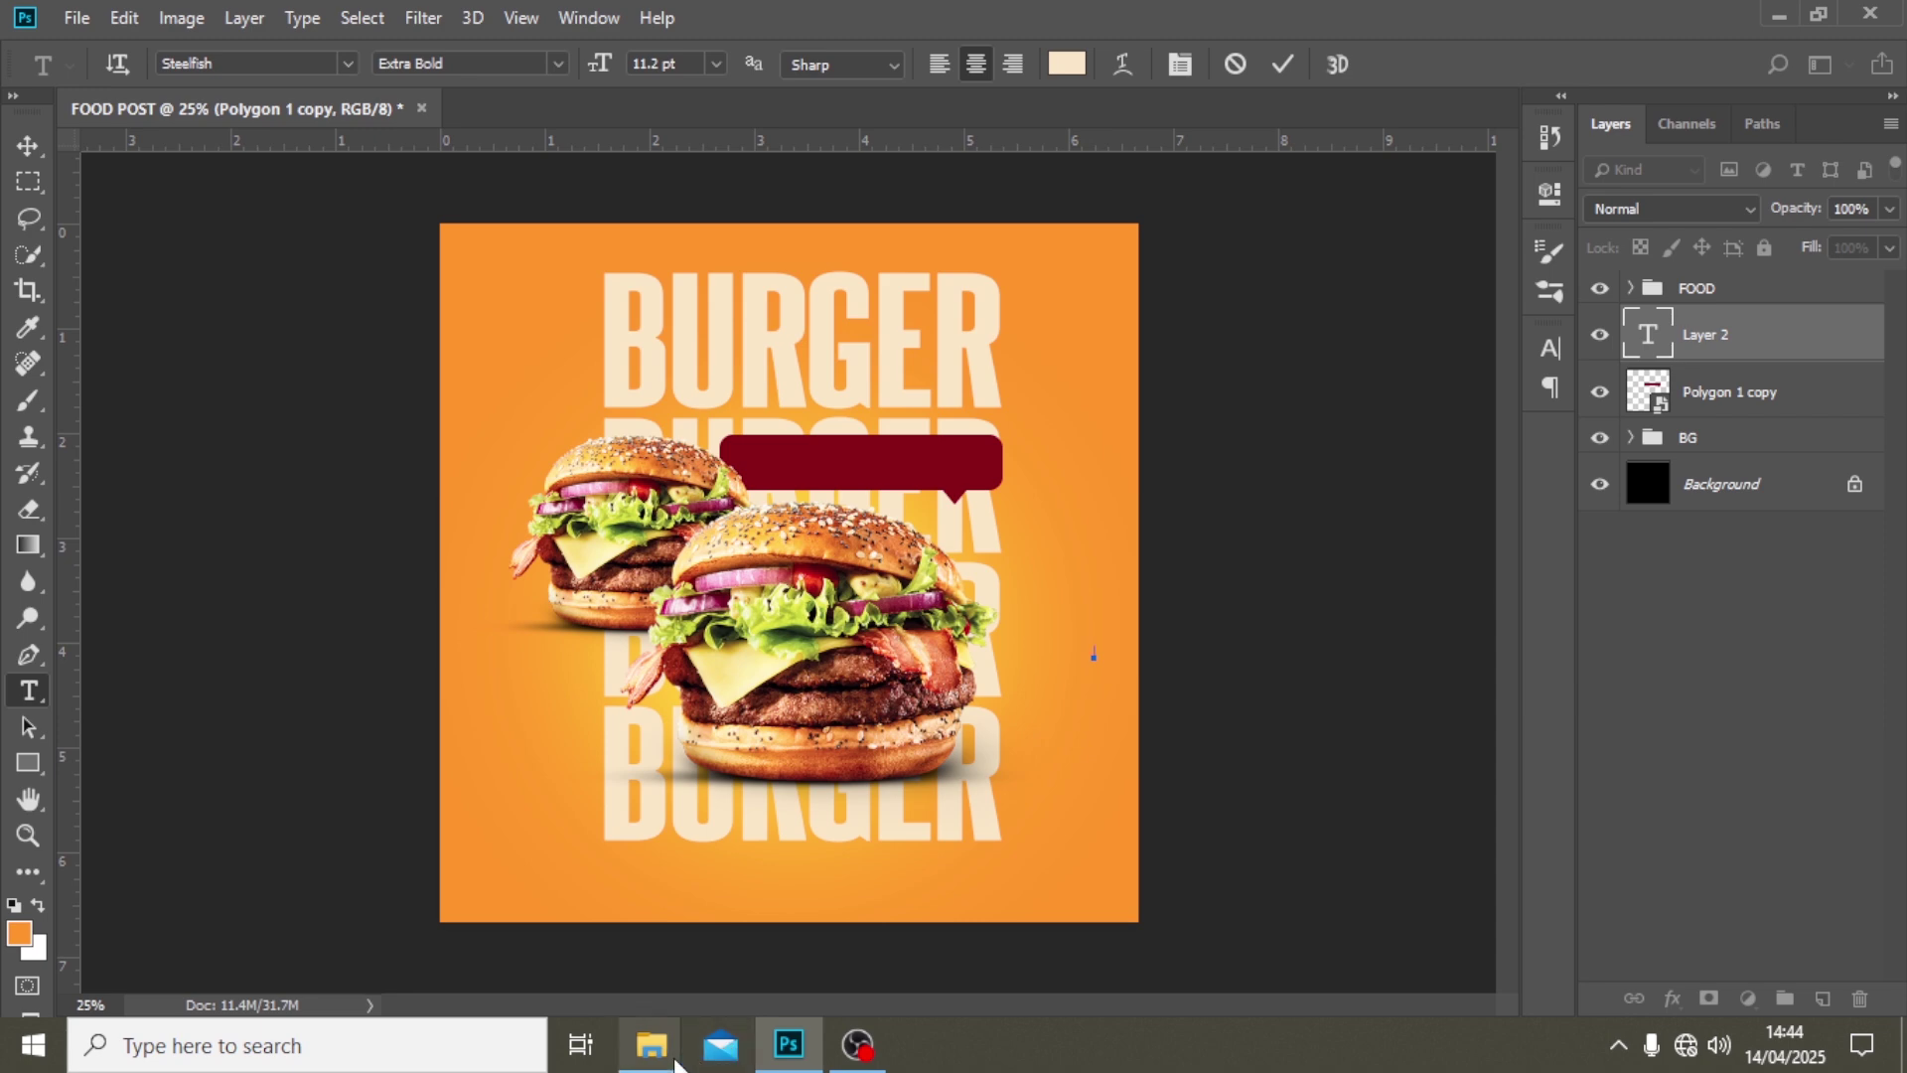
mouse_move(651, 1061)
left_click(800, 909)
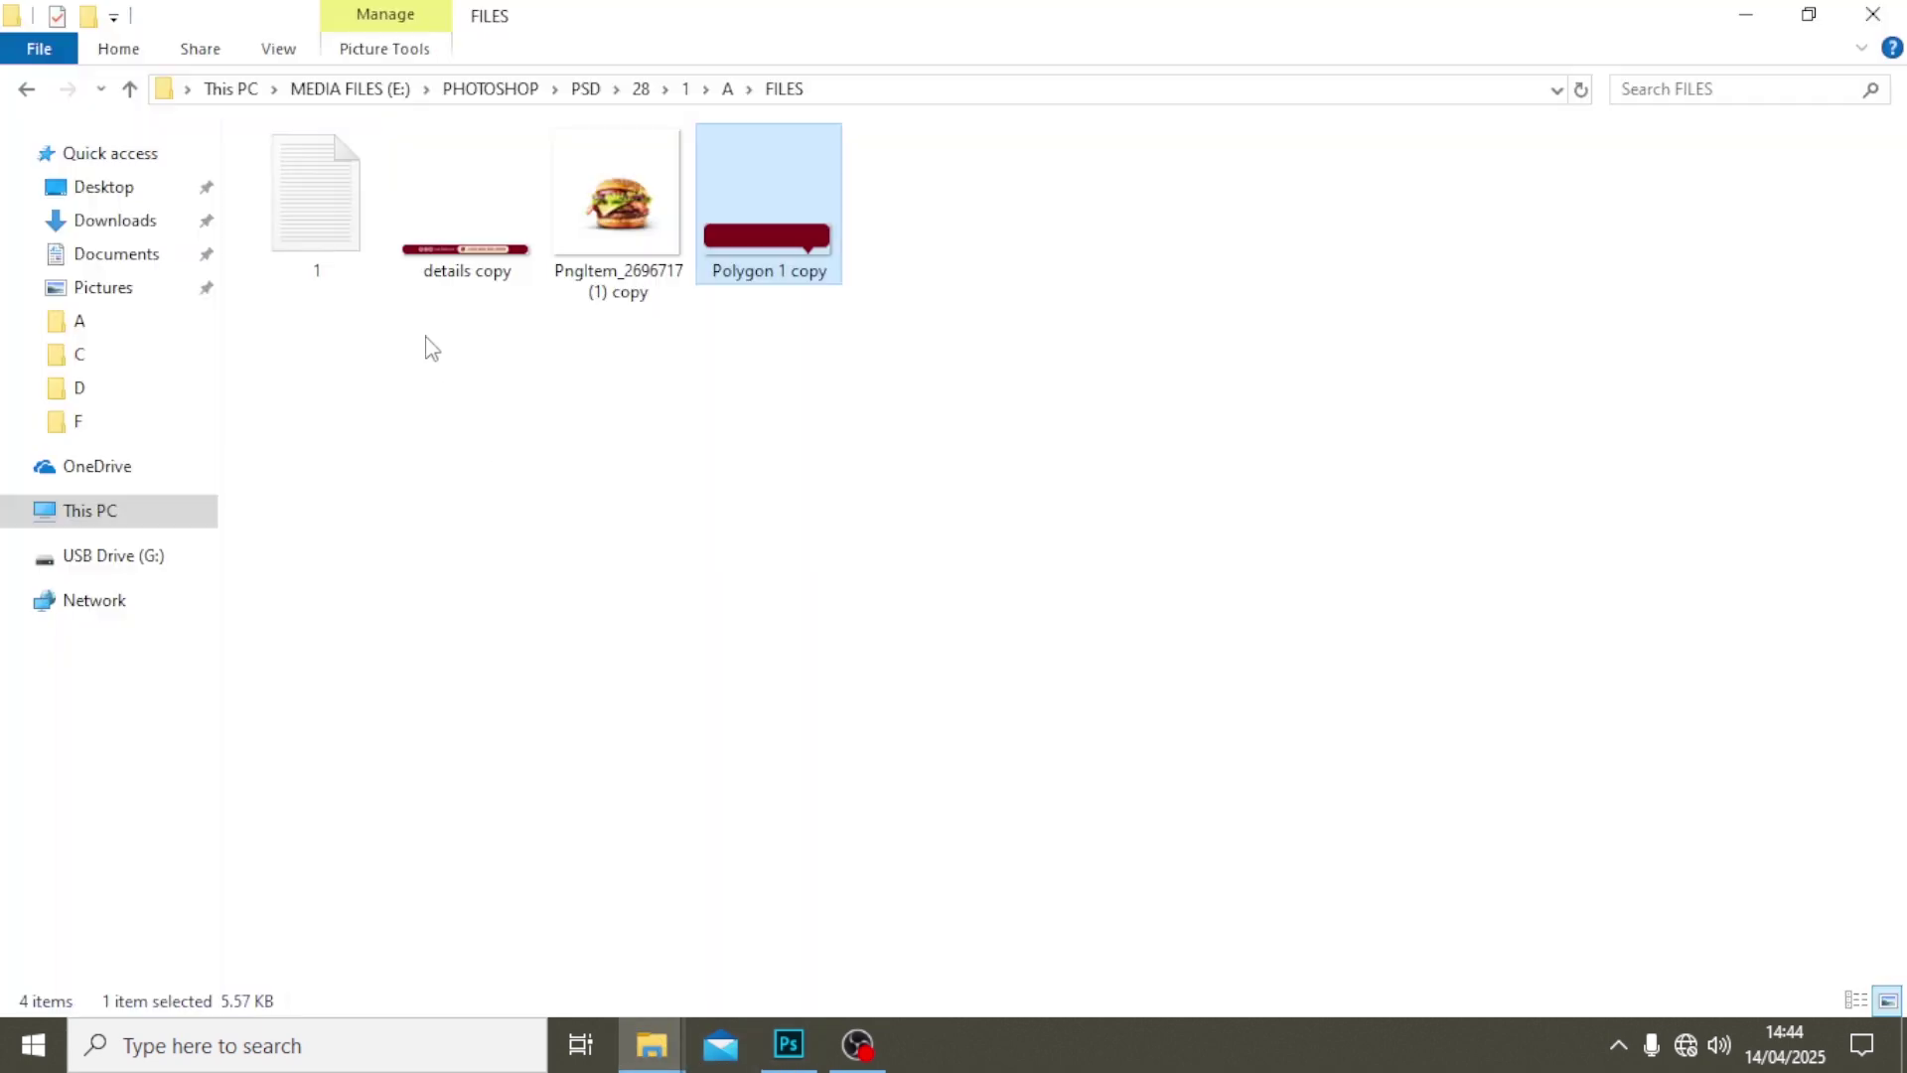
left_click(303, 219)
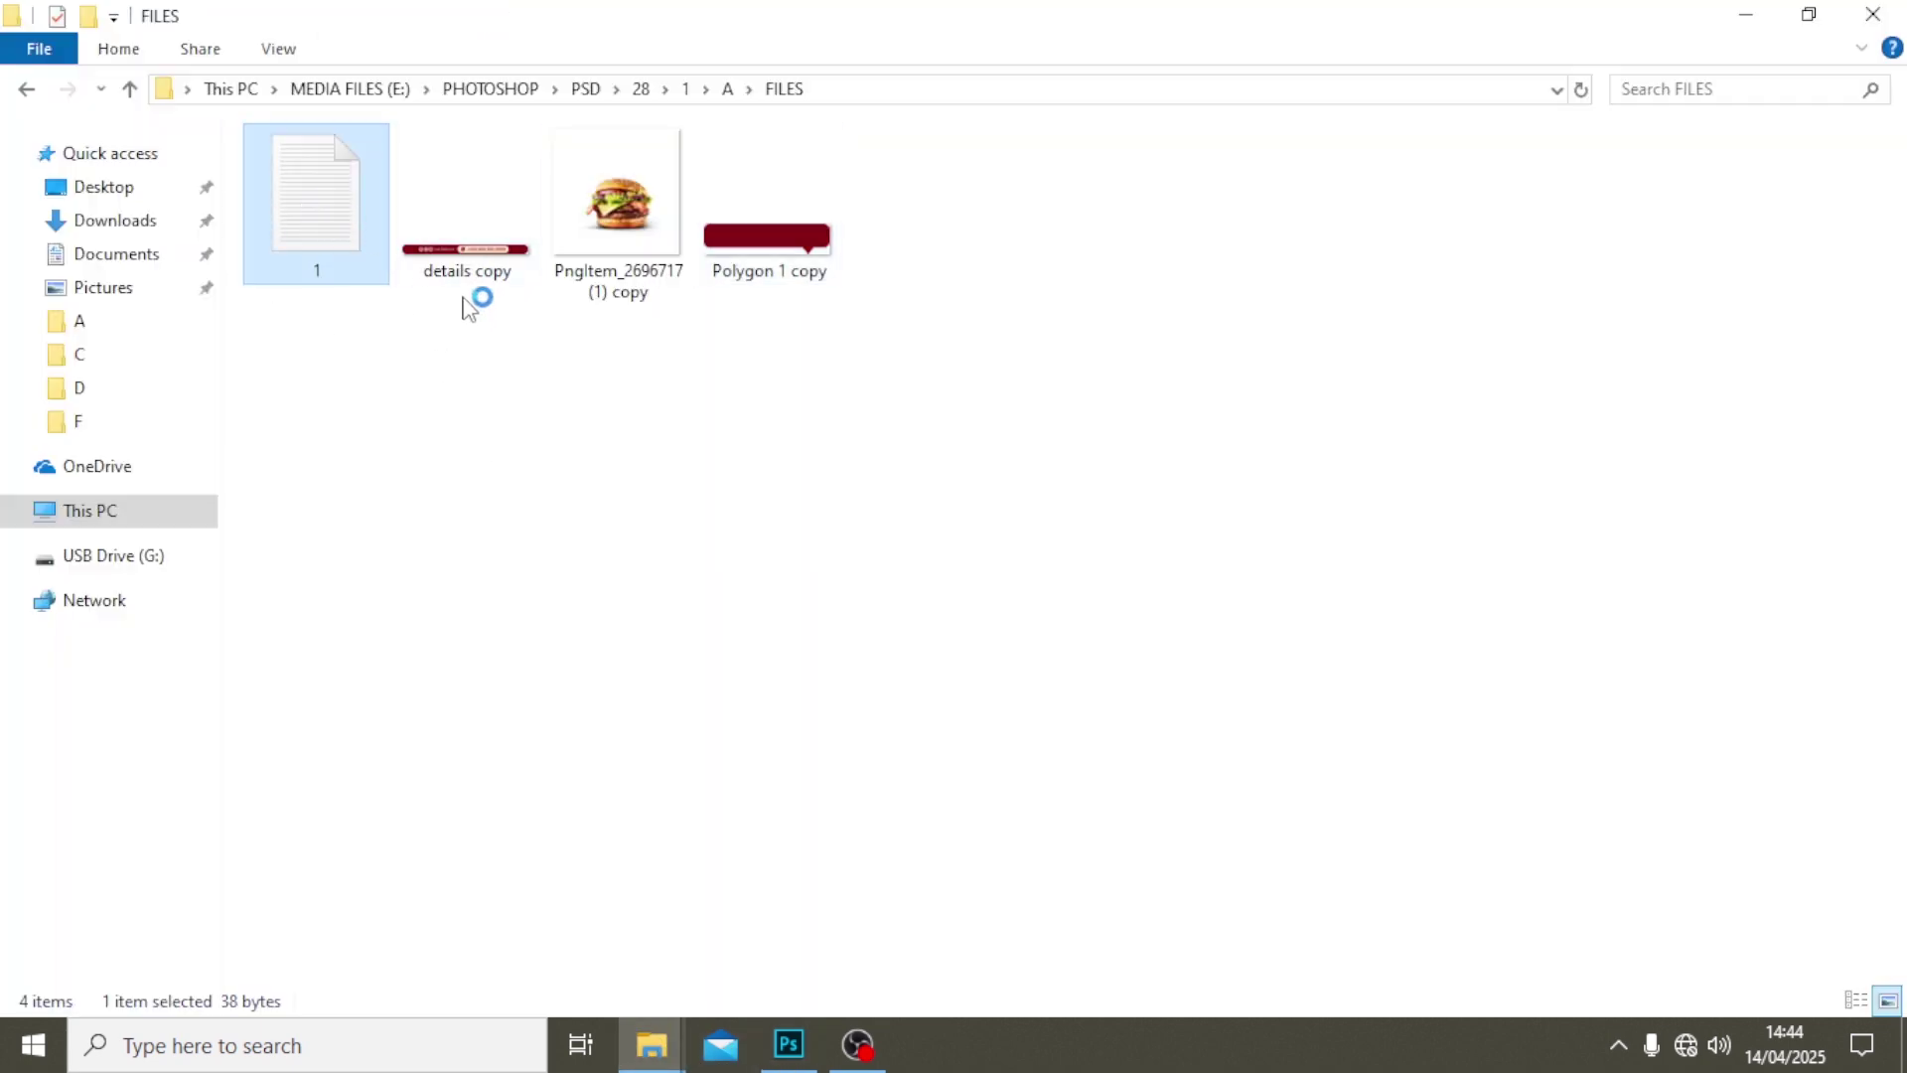
key("Return")
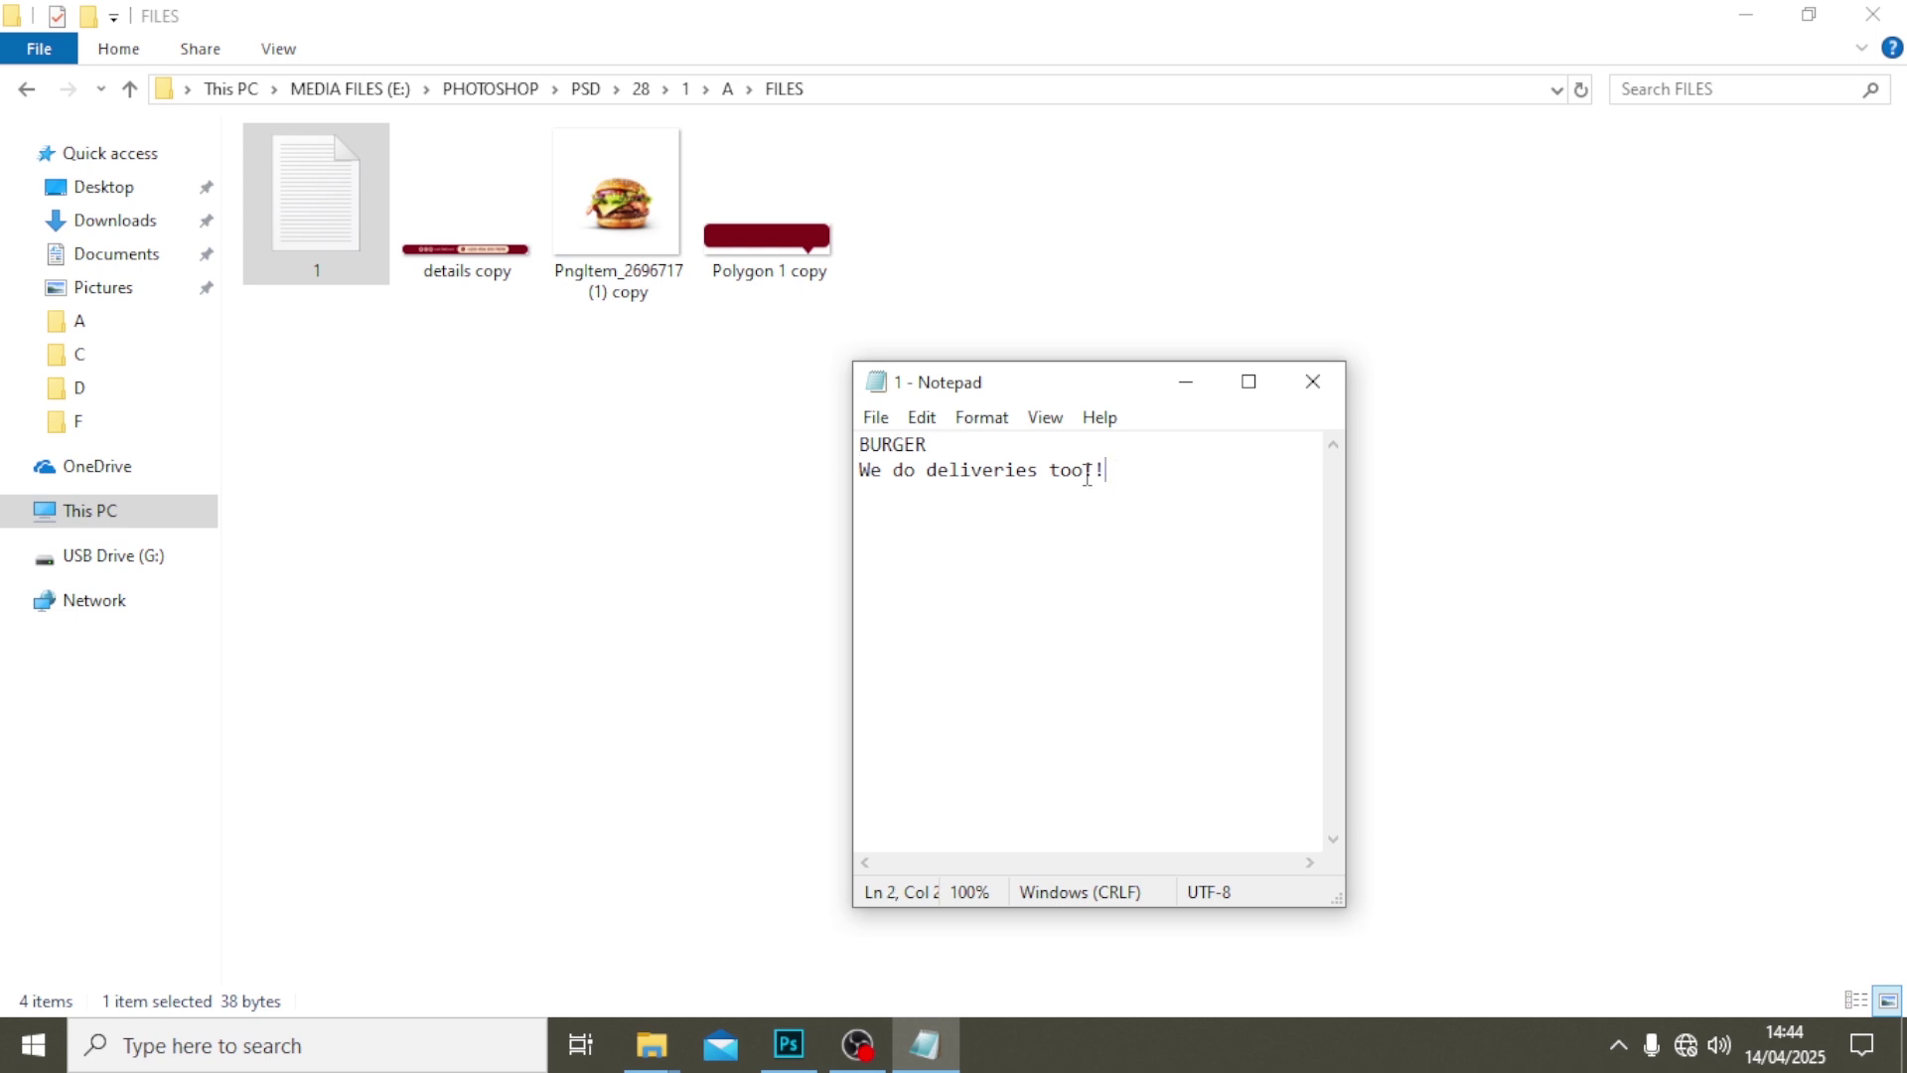
left_click_drag(1103, 473, 854, 476)
key("ctrl+c")
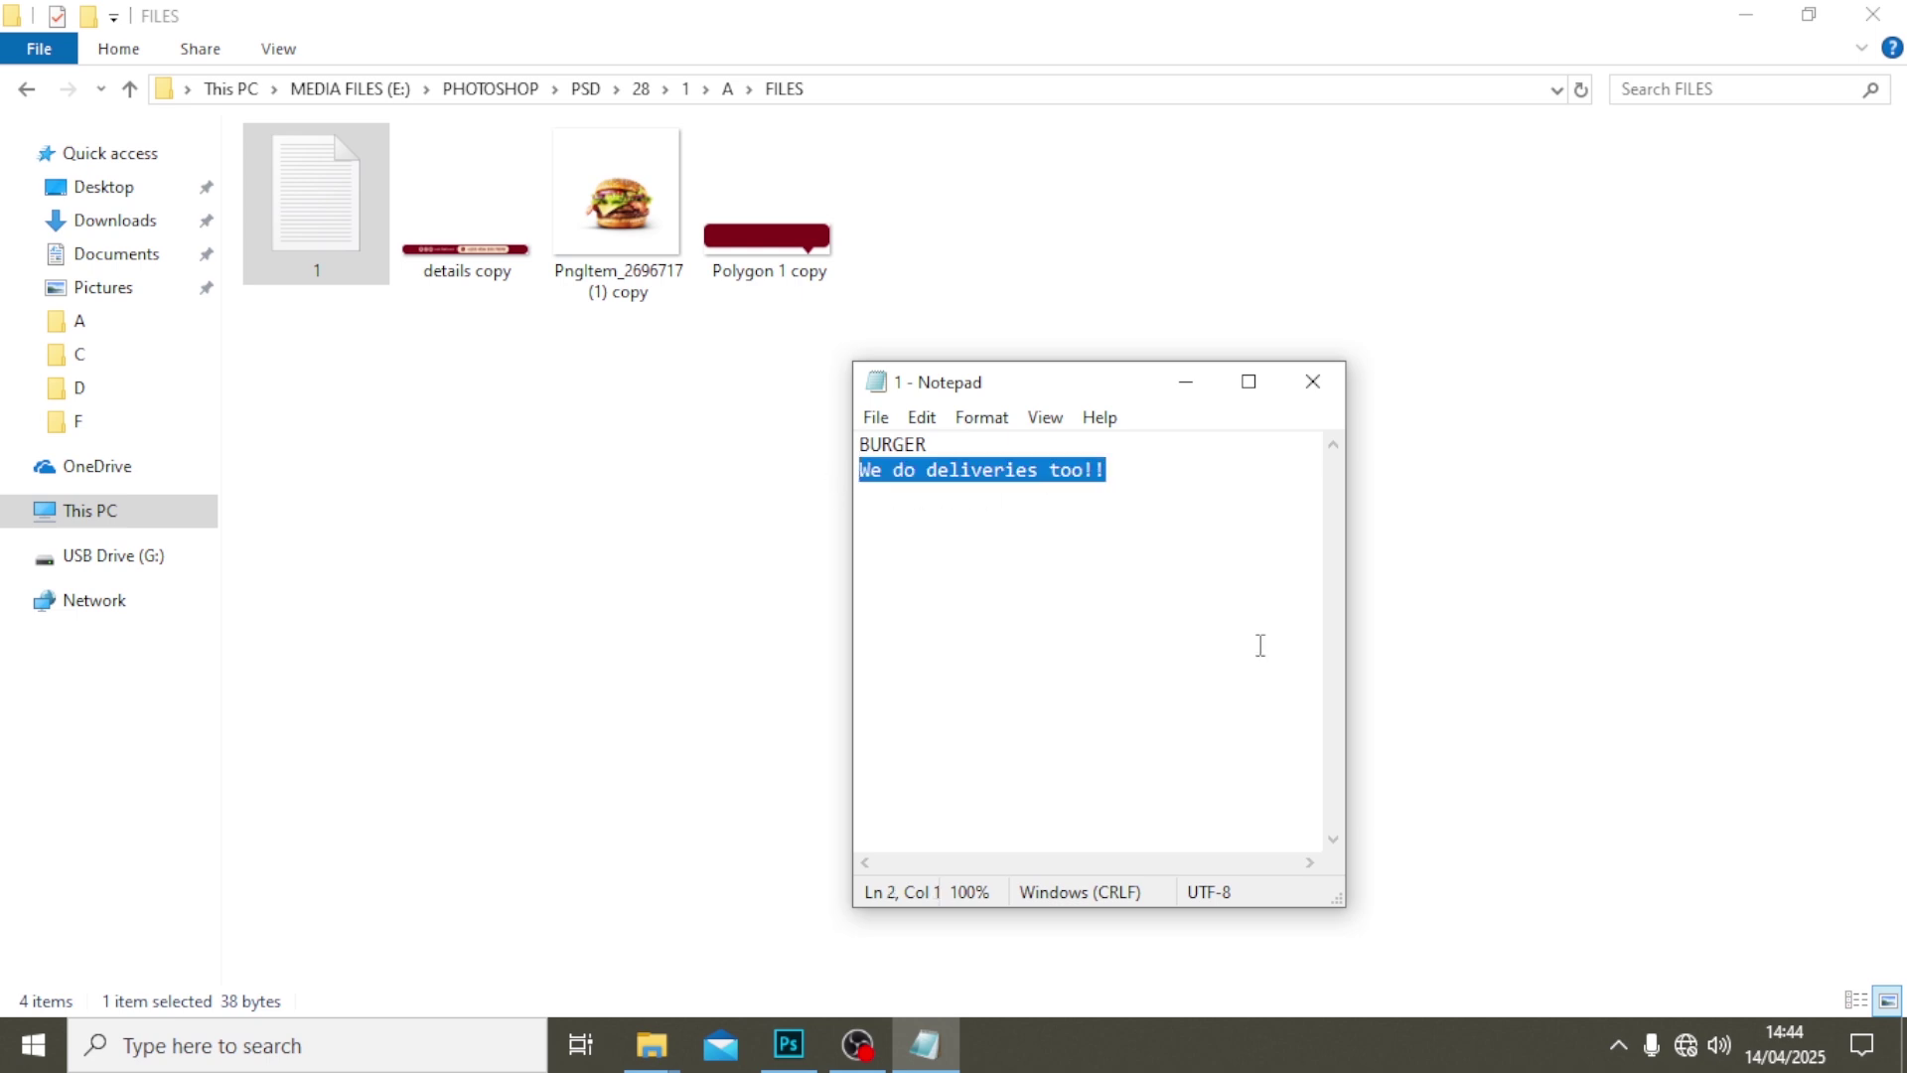
- Return to Photoshop, paste "We do deliveries too!!" into the new text layer and commit the text
left_click(790, 1044)
key("ctrl+v")
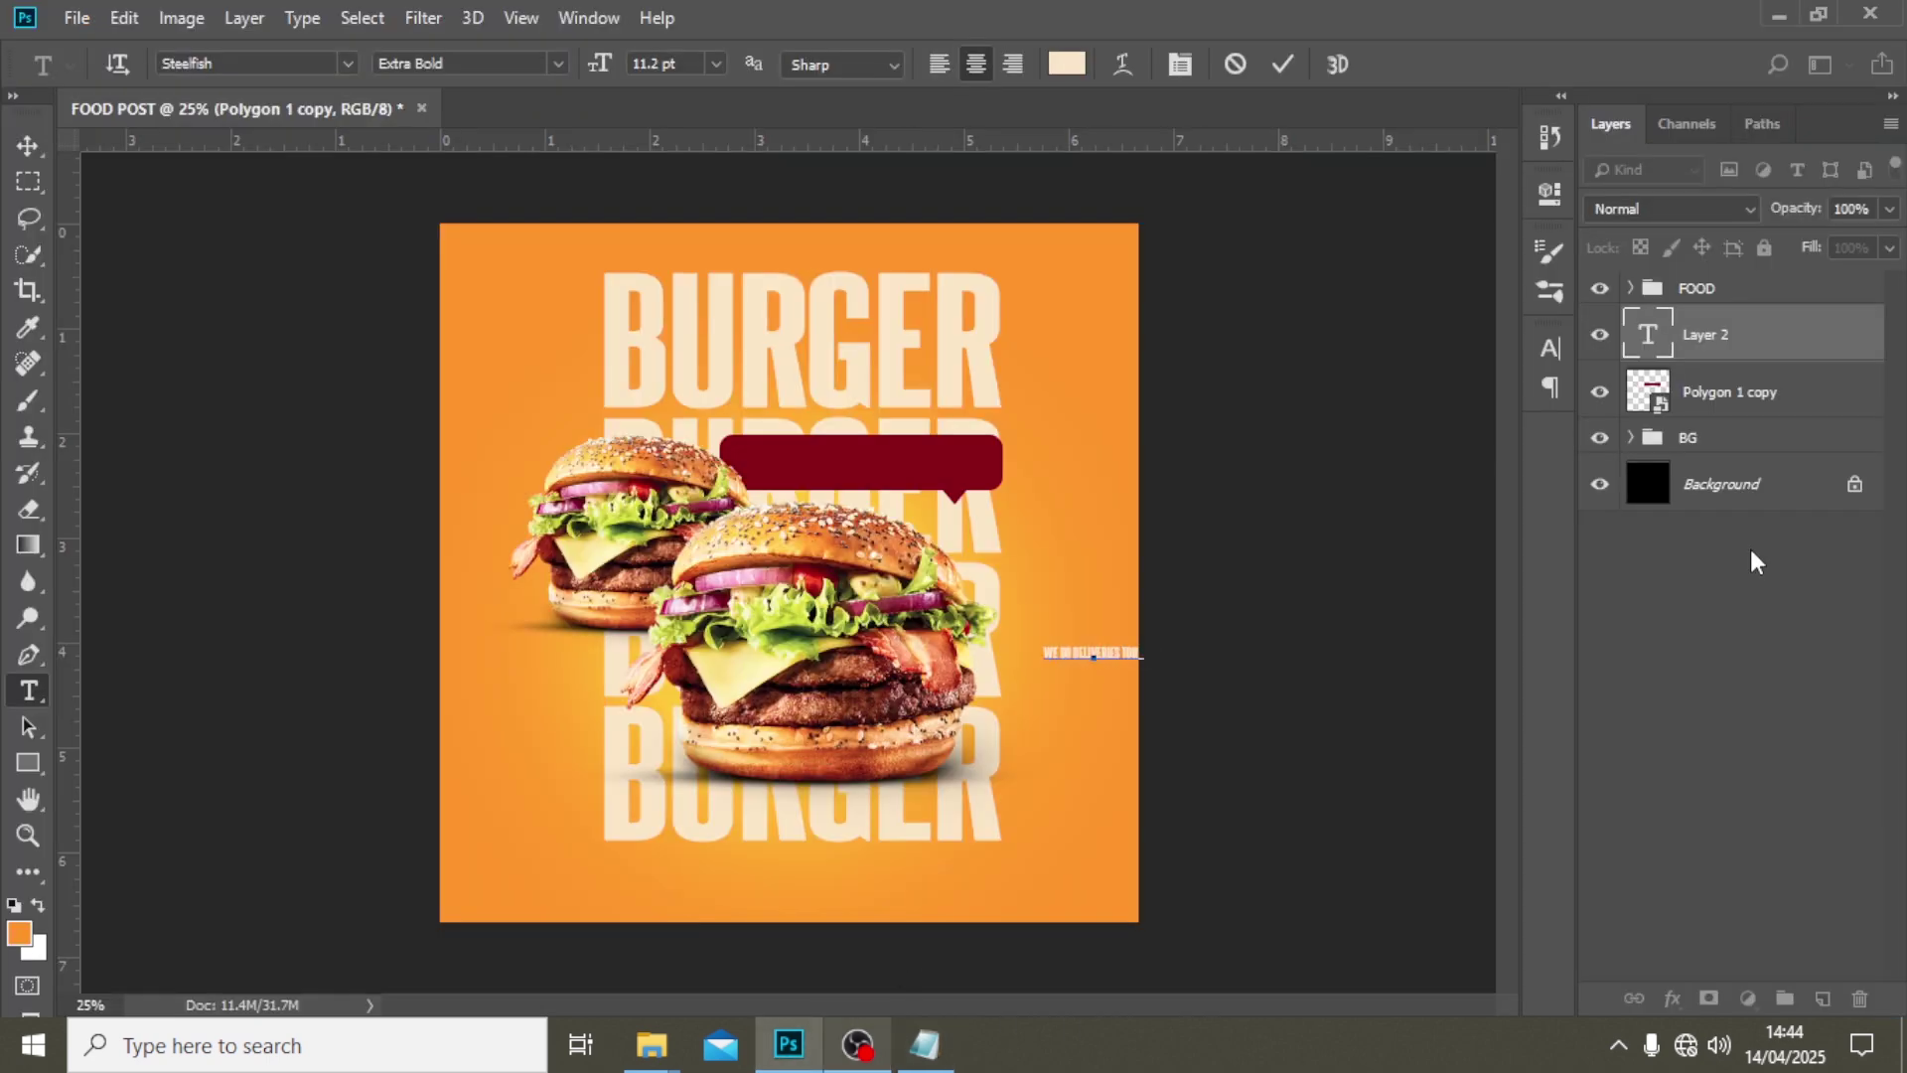
left_click(1722, 333)
key("v")
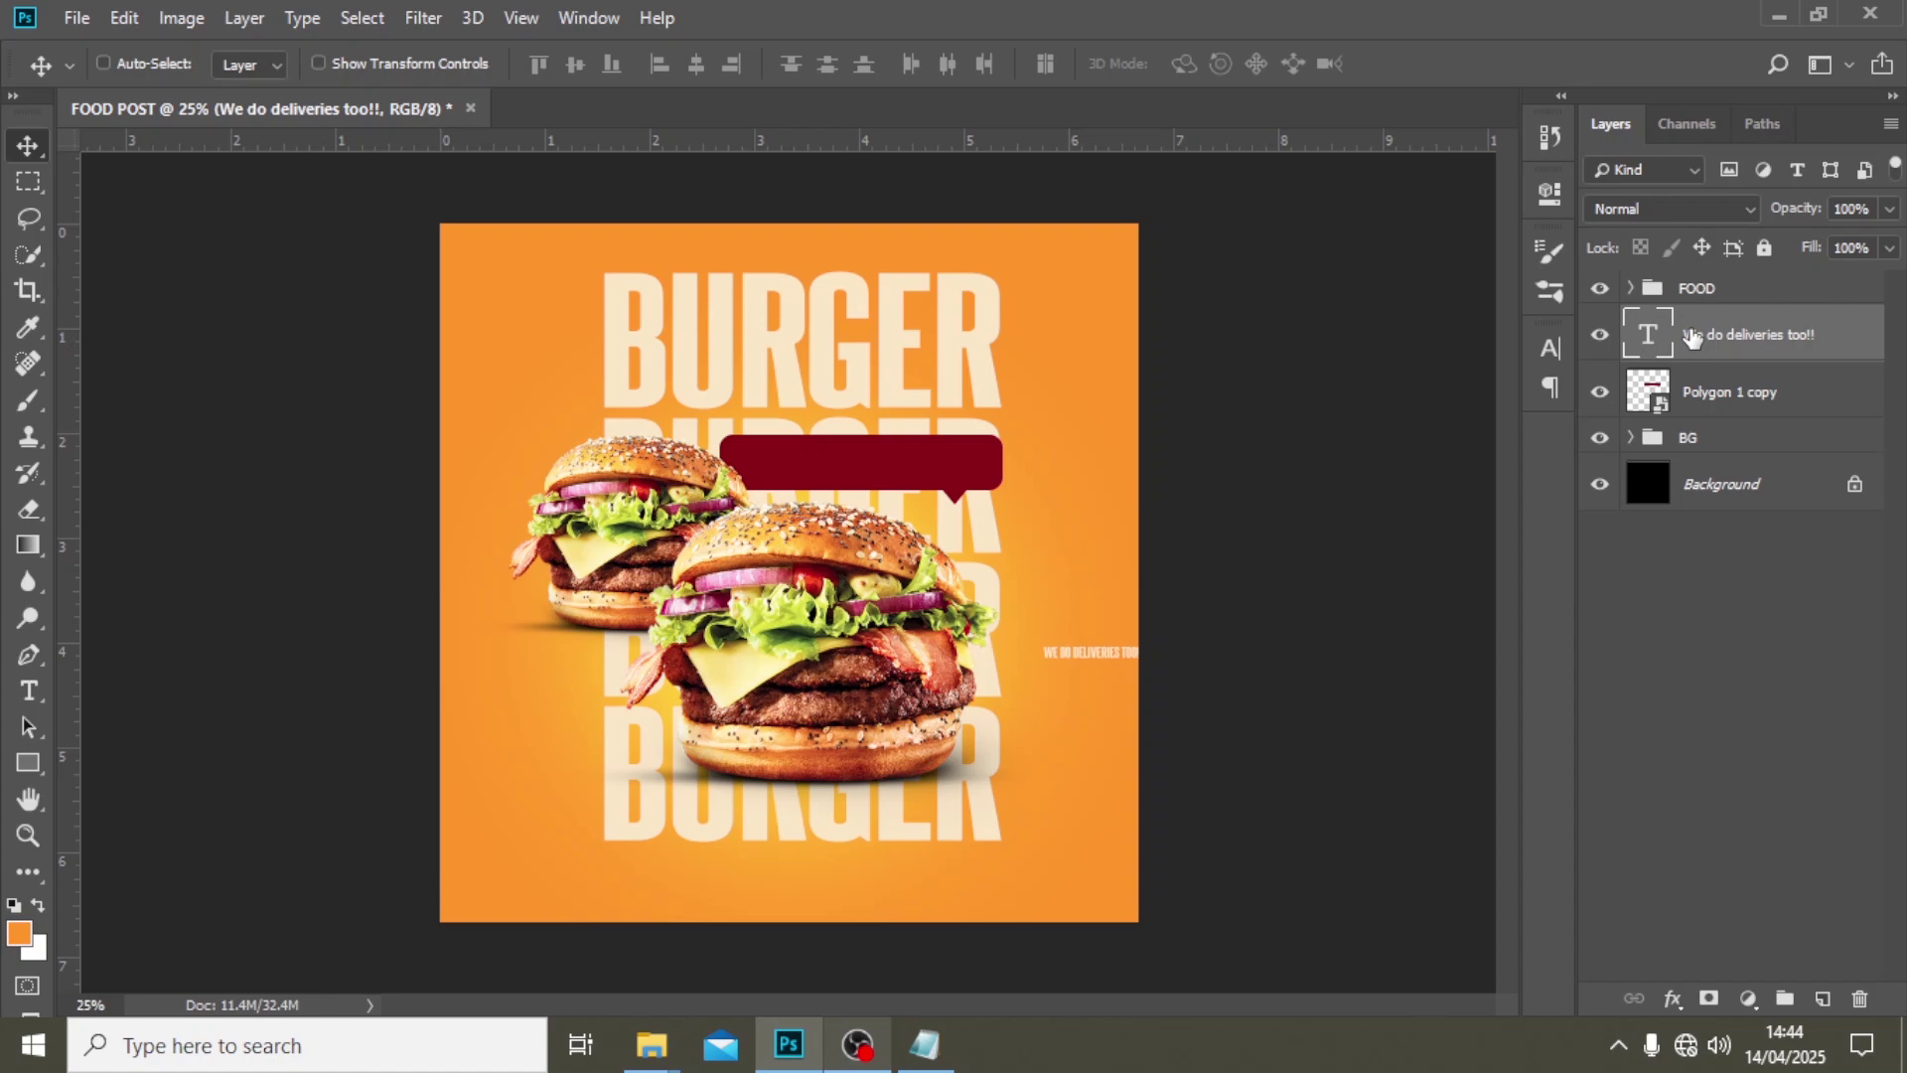
- Set the delivery text's font to Montserrat SemiBold
left_click(1551, 347)
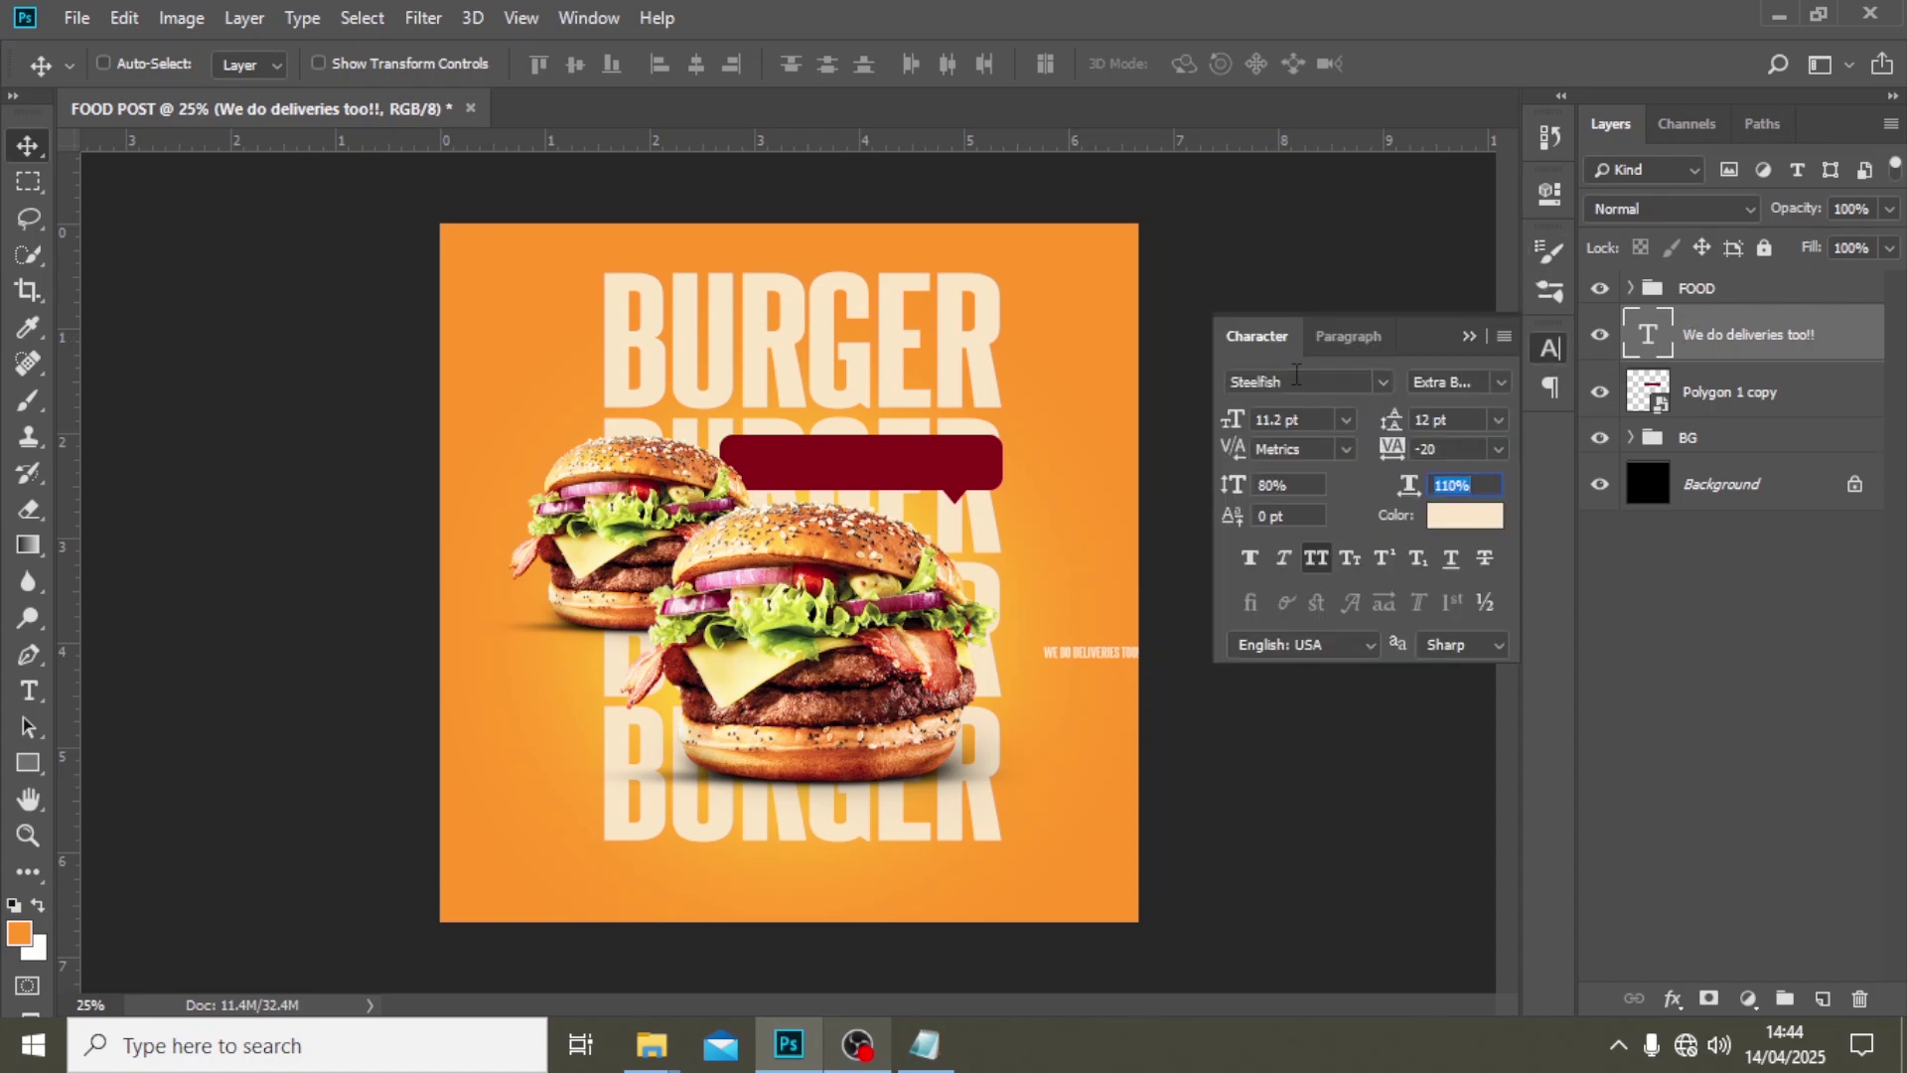
left_click(1297, 375)
type("m")
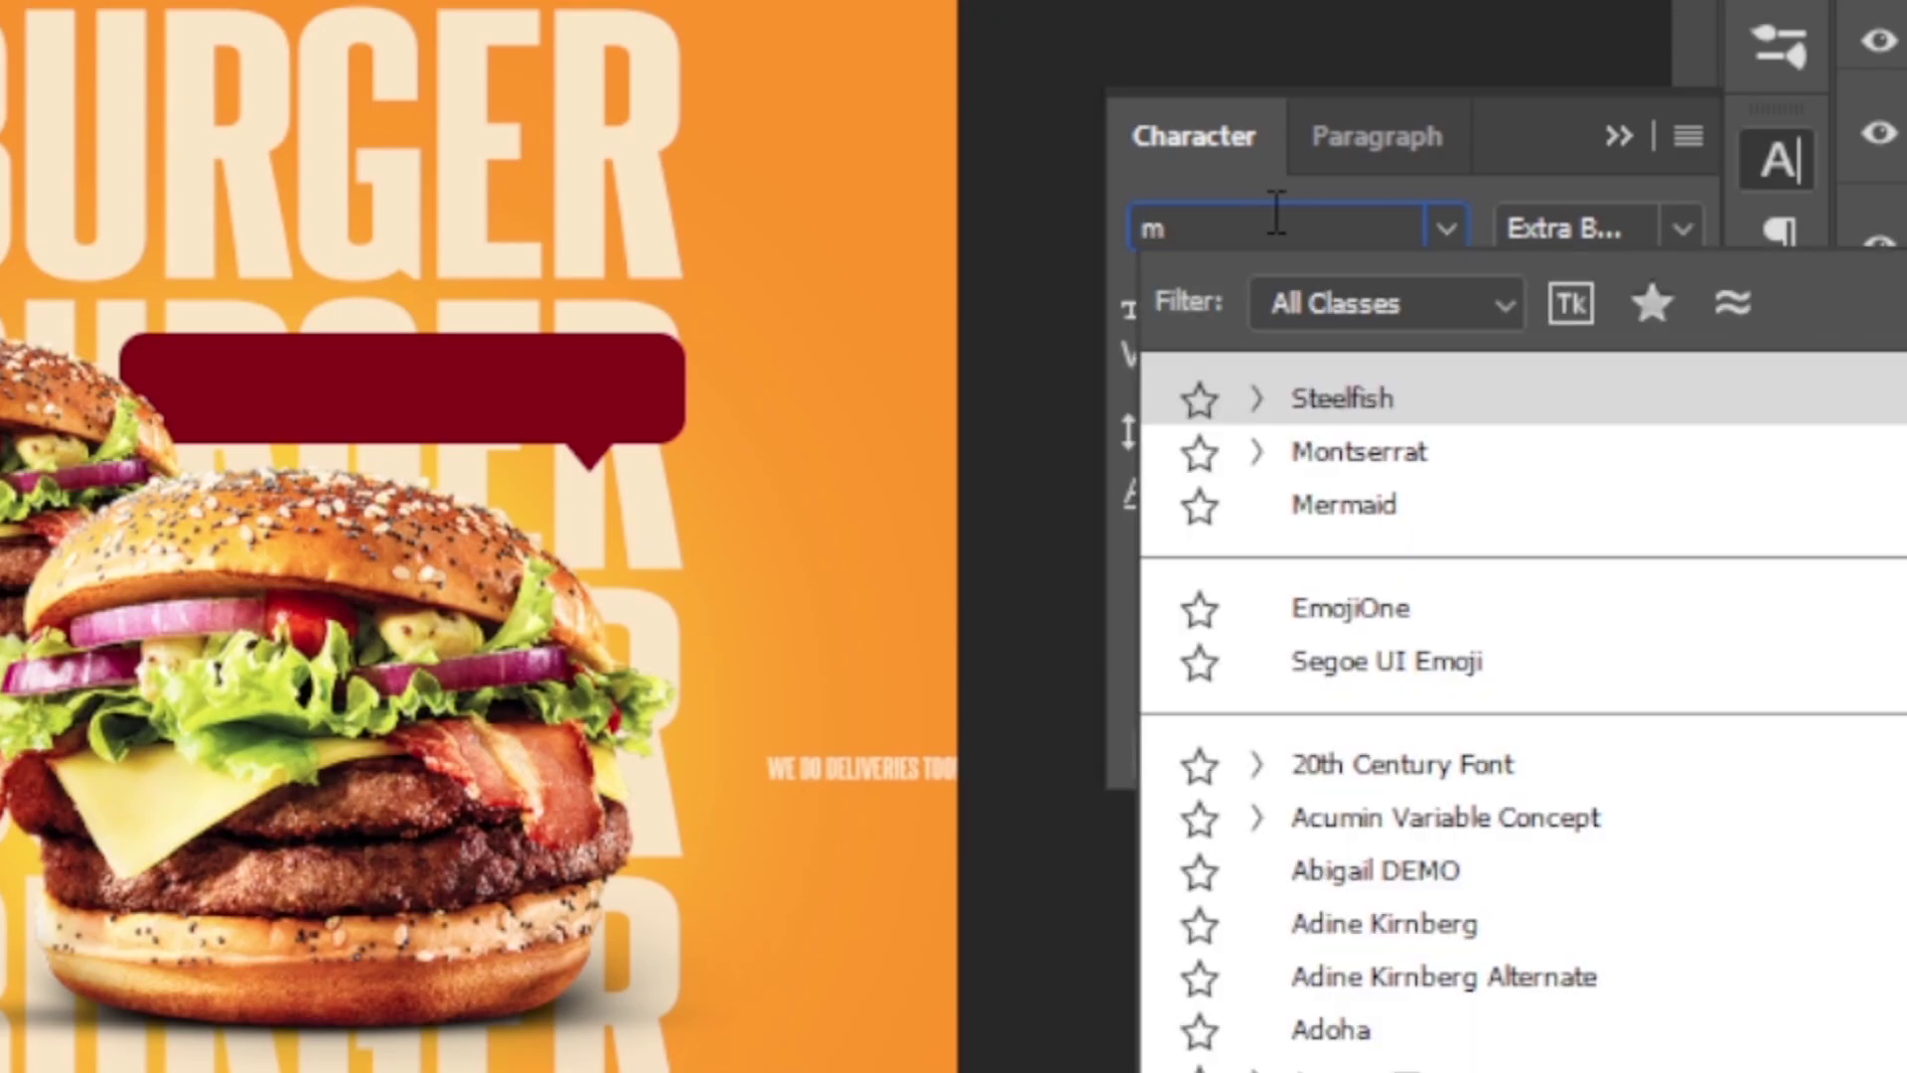
type("ont")
key("Return")
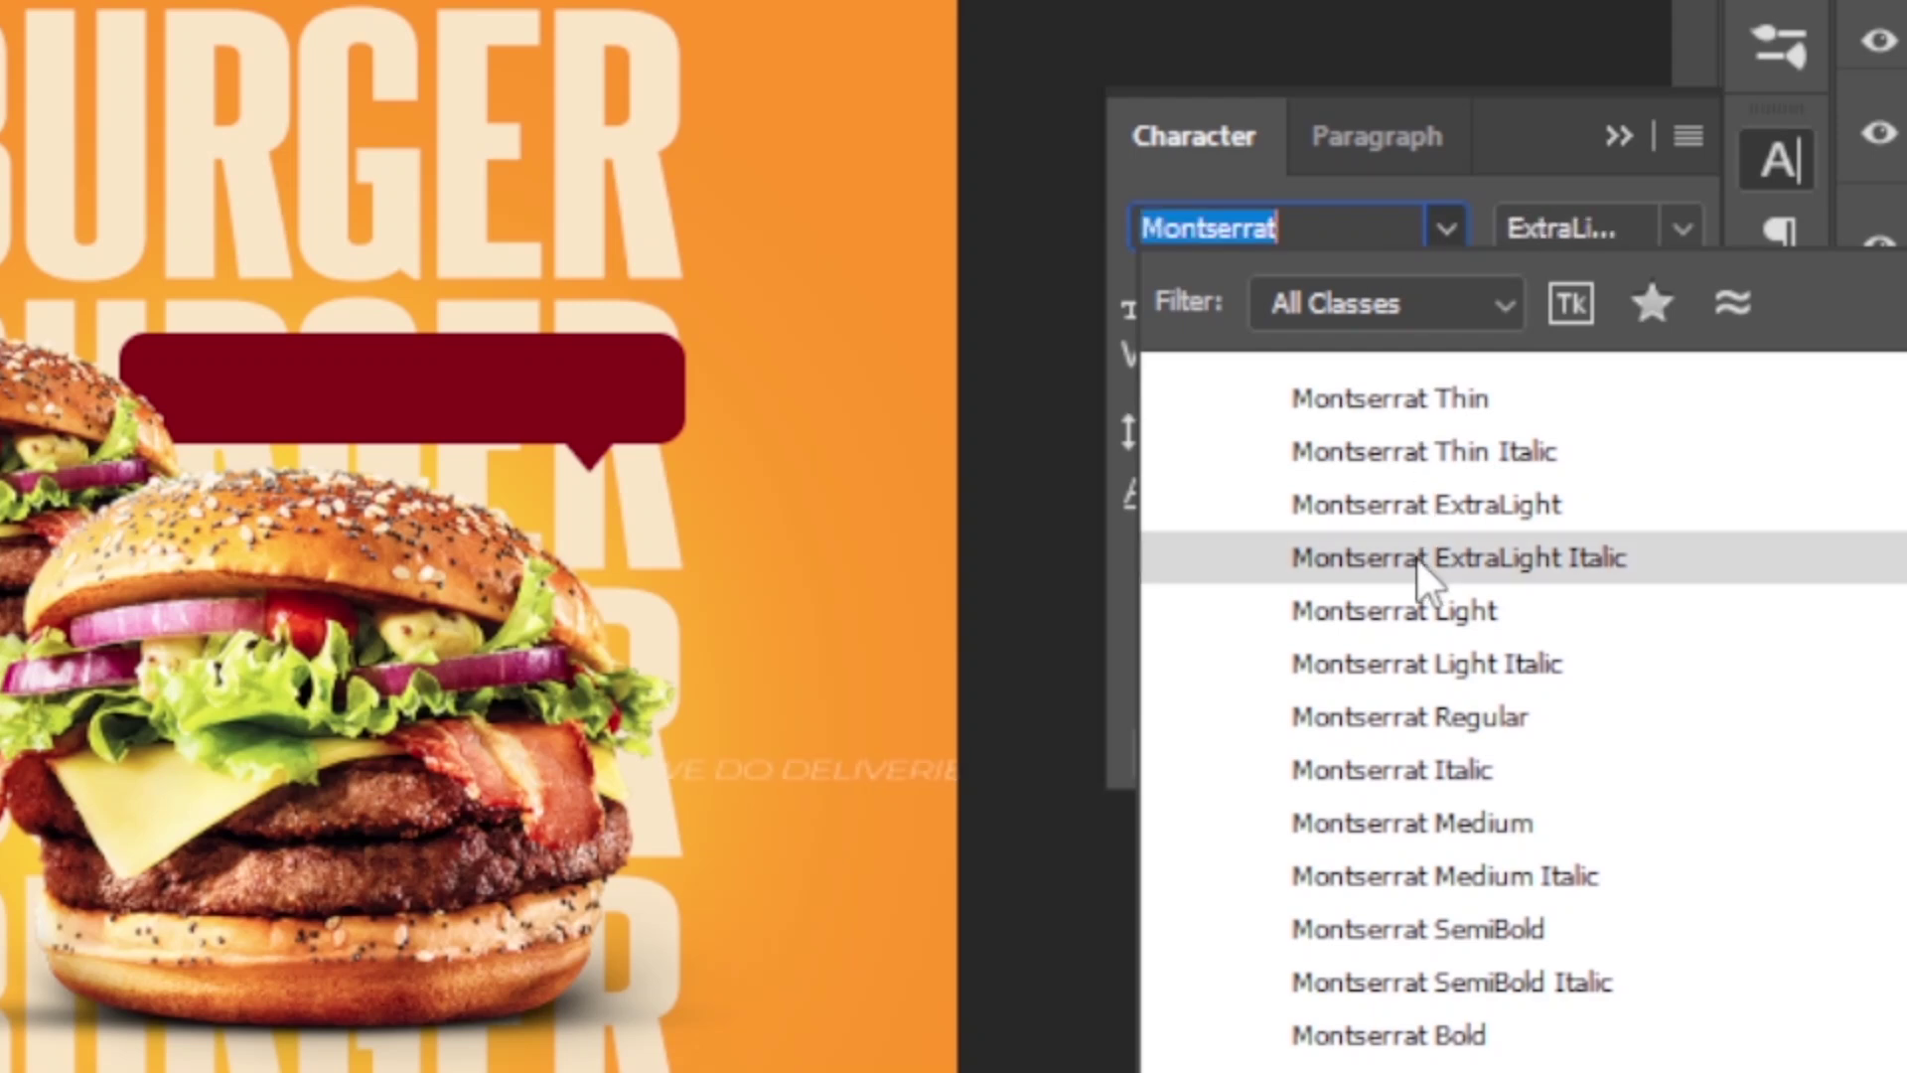
left_click(1371, 929)
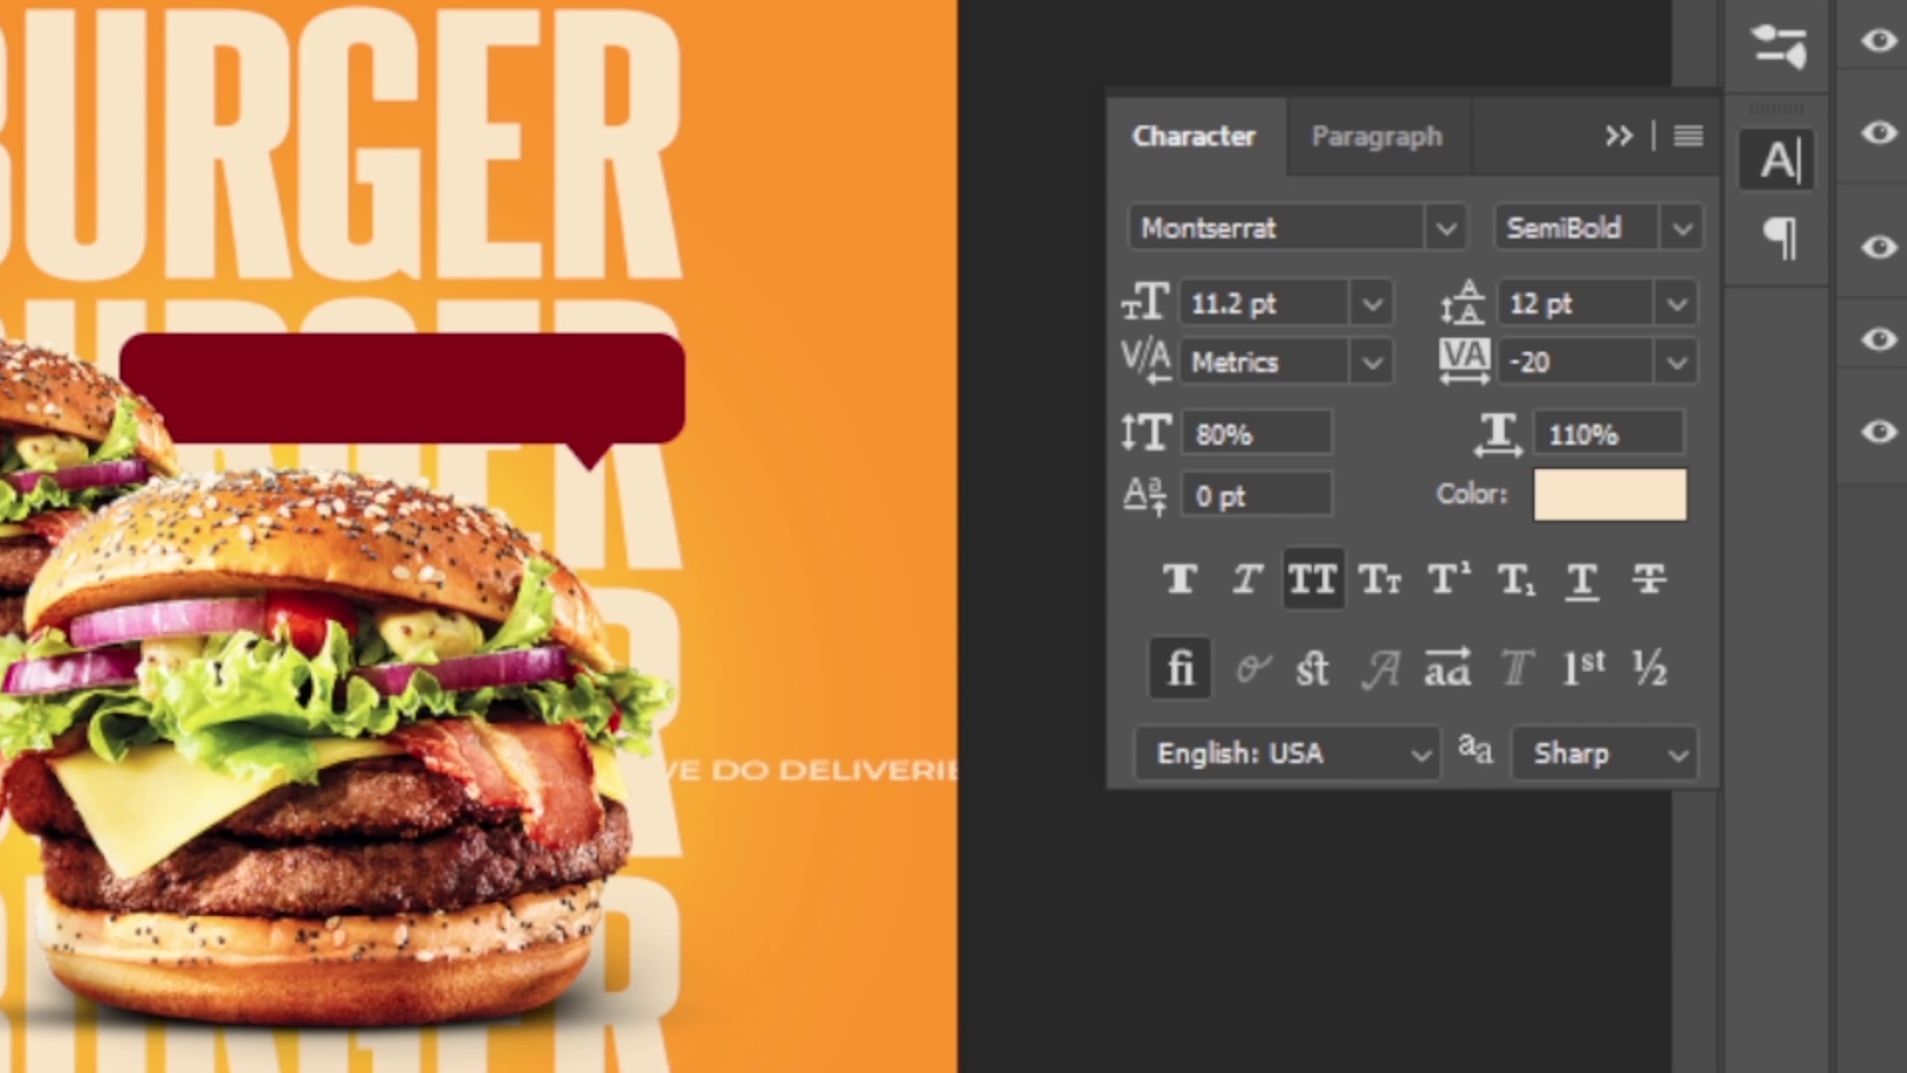
- Move the delivery text onto the middle of the dark red banner and set its font size to 13 pt
left_click_drag(873, 818, 293, 414)
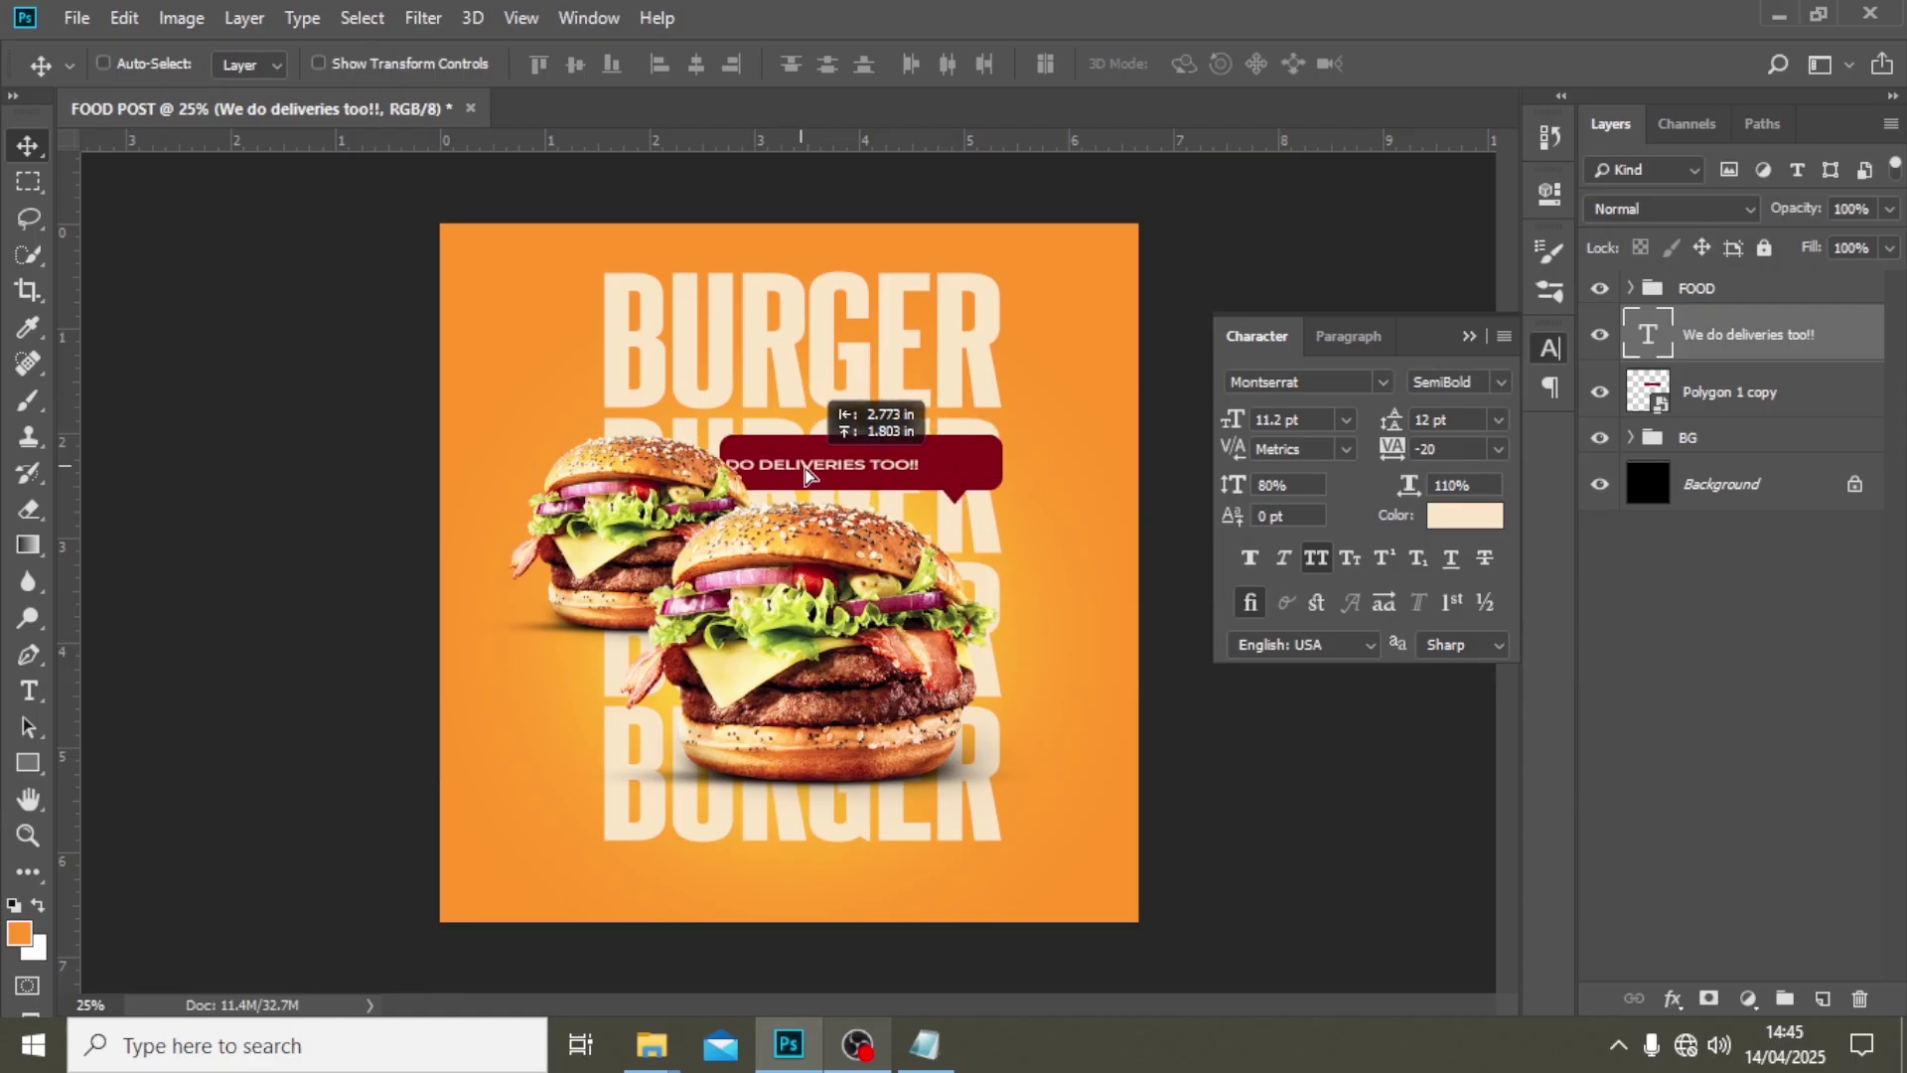
left_click_drag(805, 472, 860, 469)
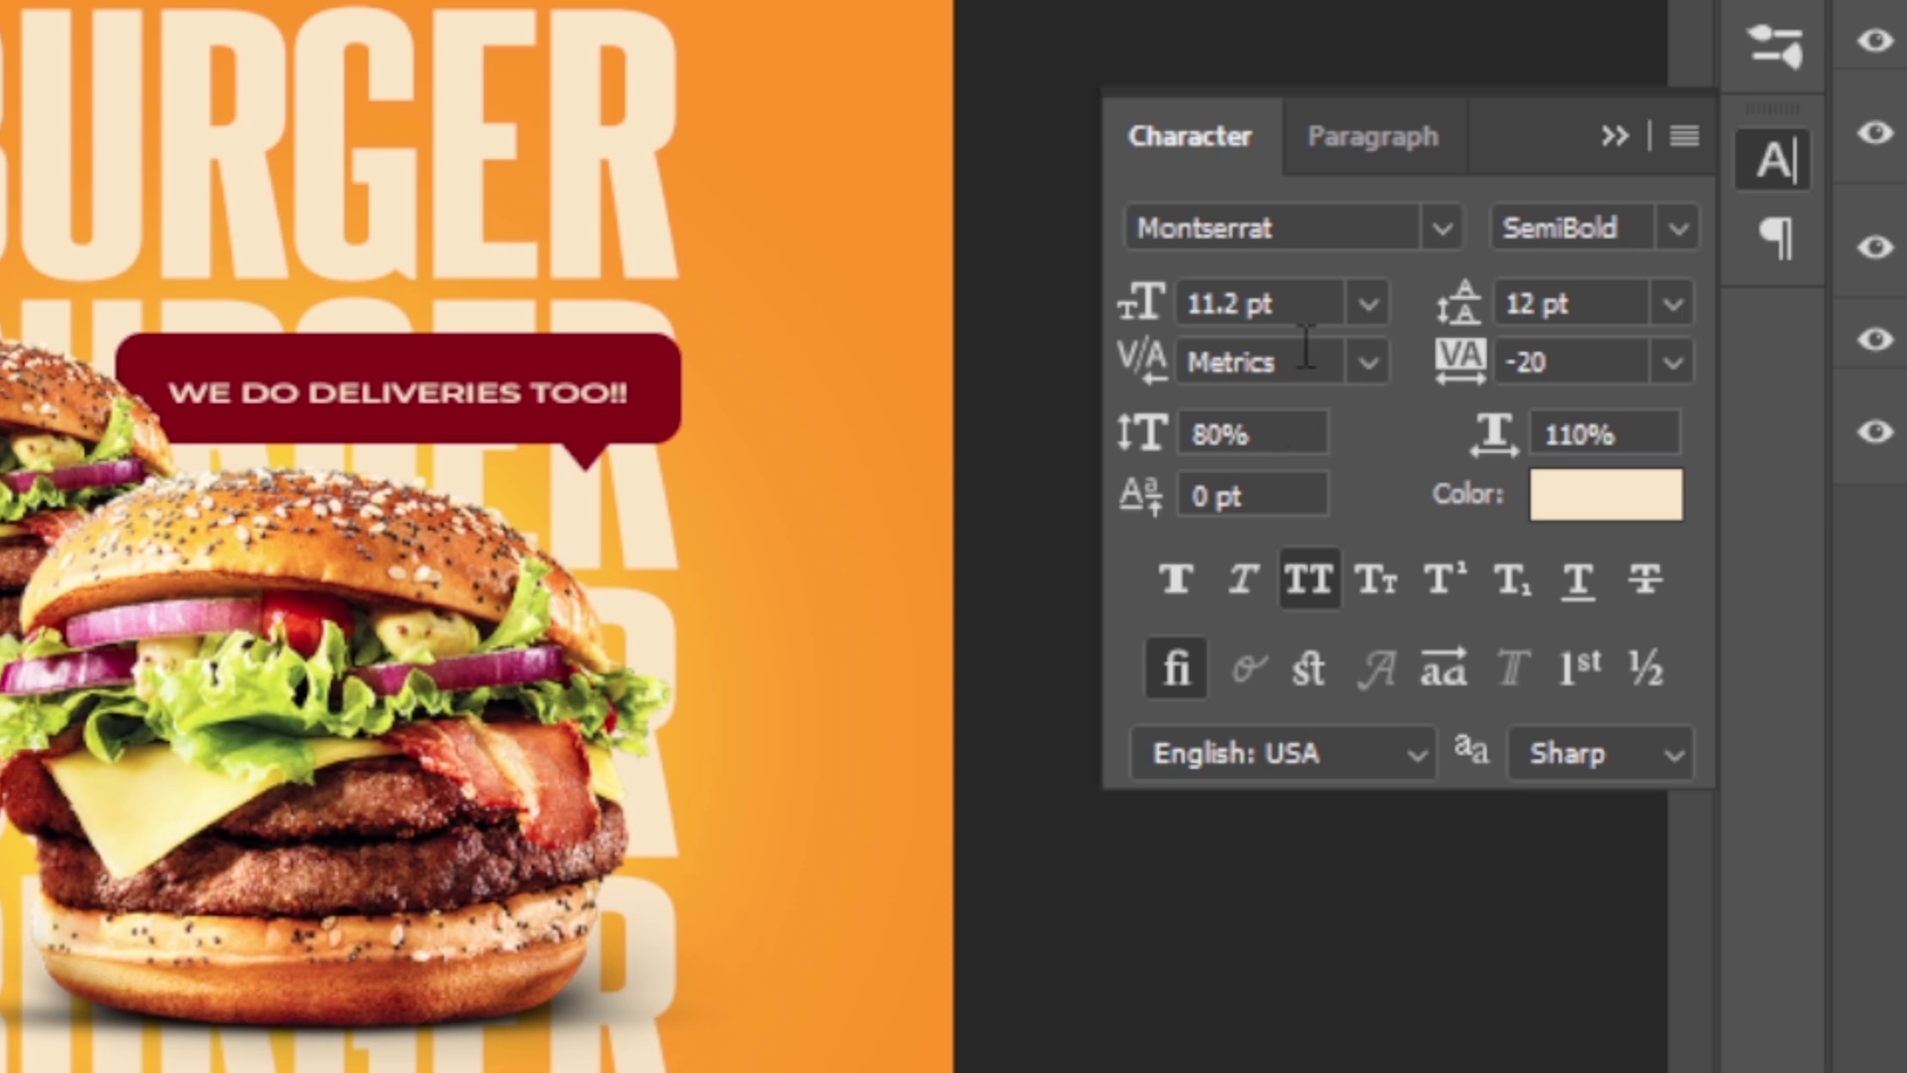
left_click(1288, 300)
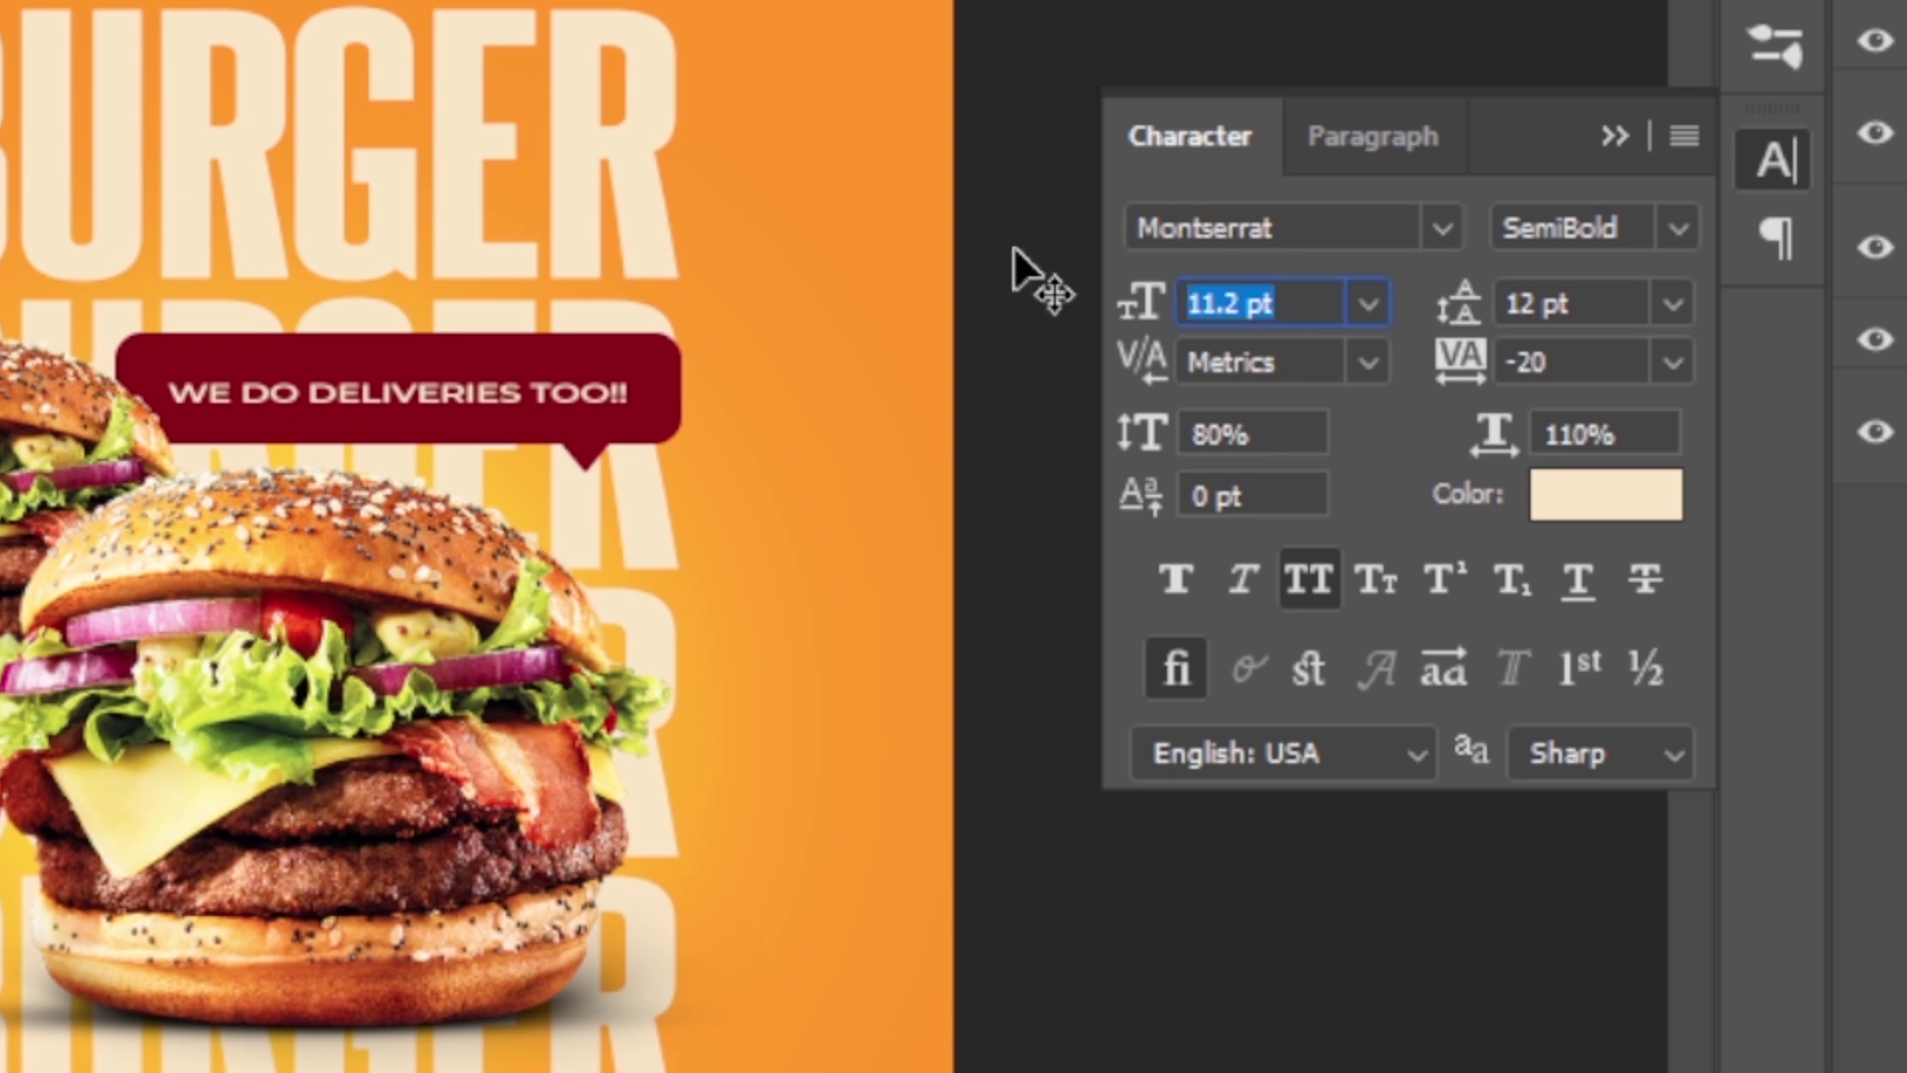
type("13")
key("Return")
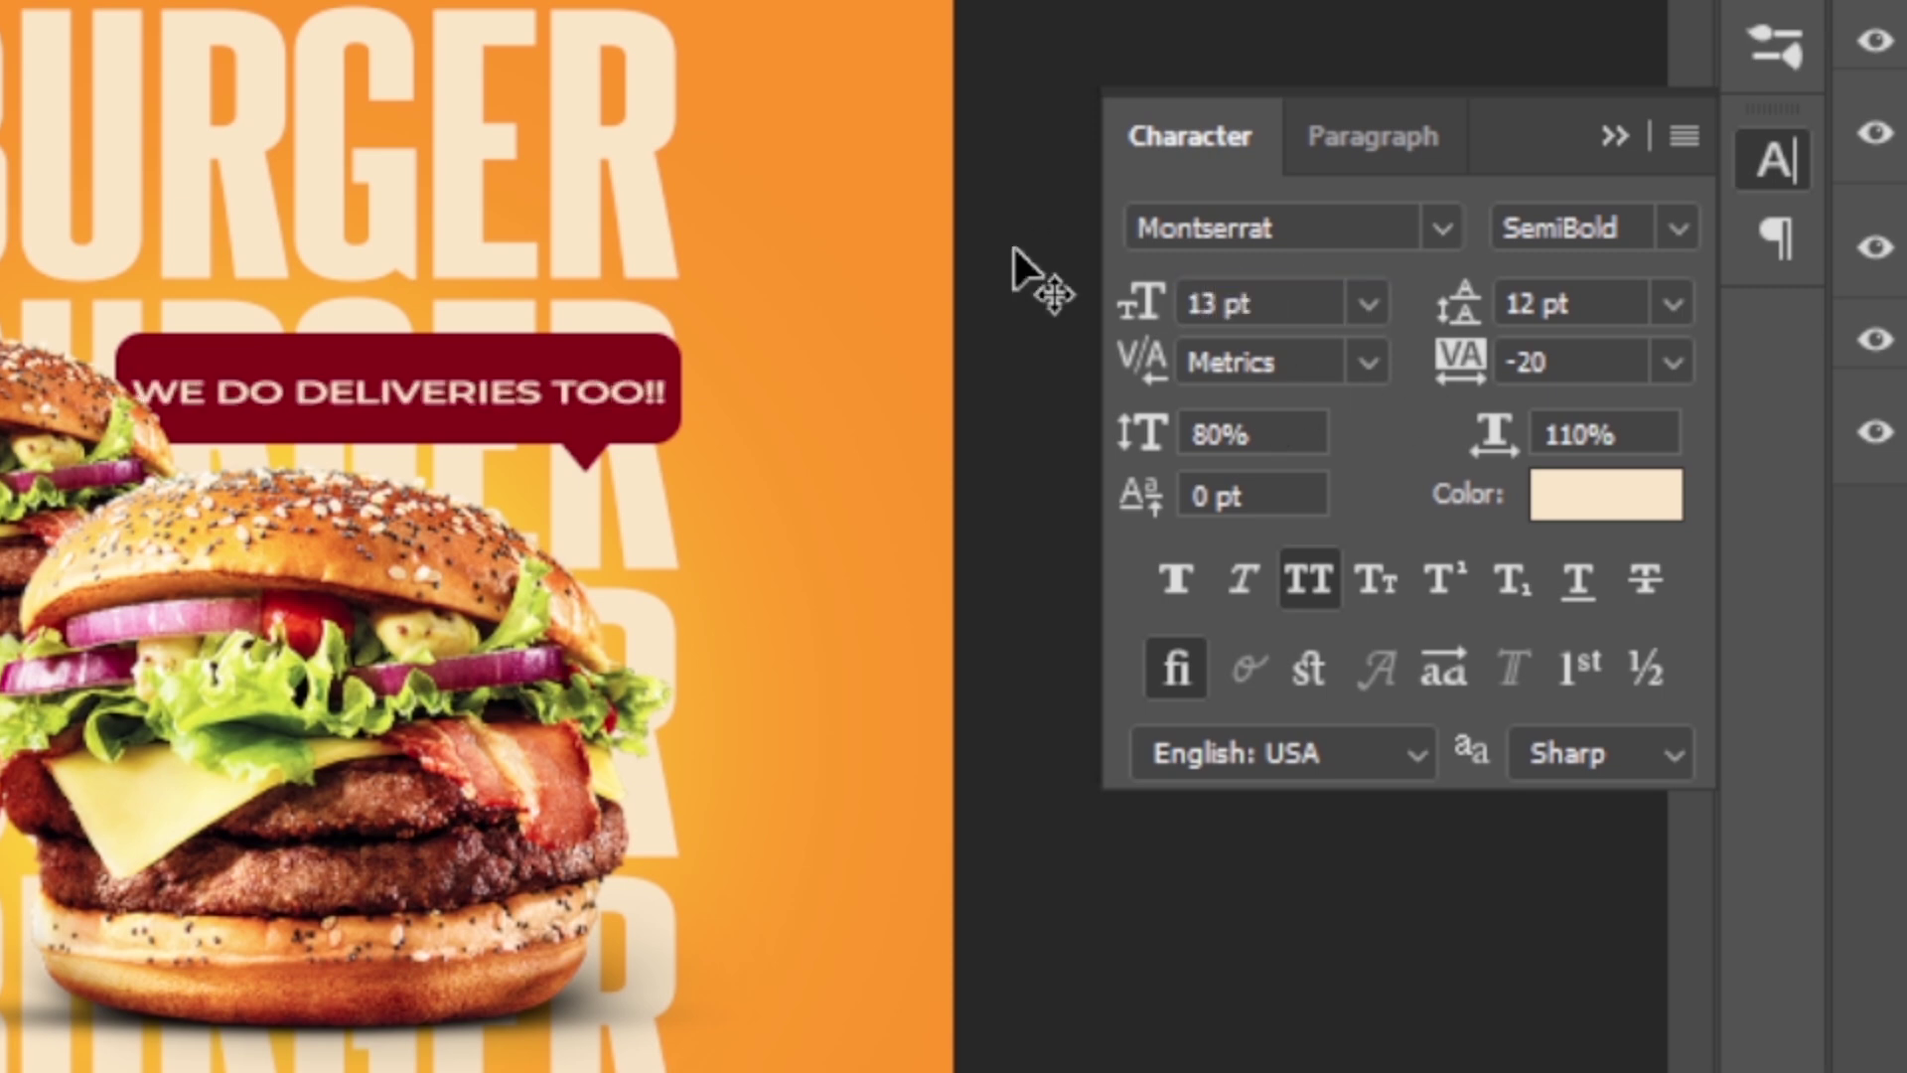
- Turn off All Caps for the delivery text and set its tracking to 20
left_click(1571, 355)
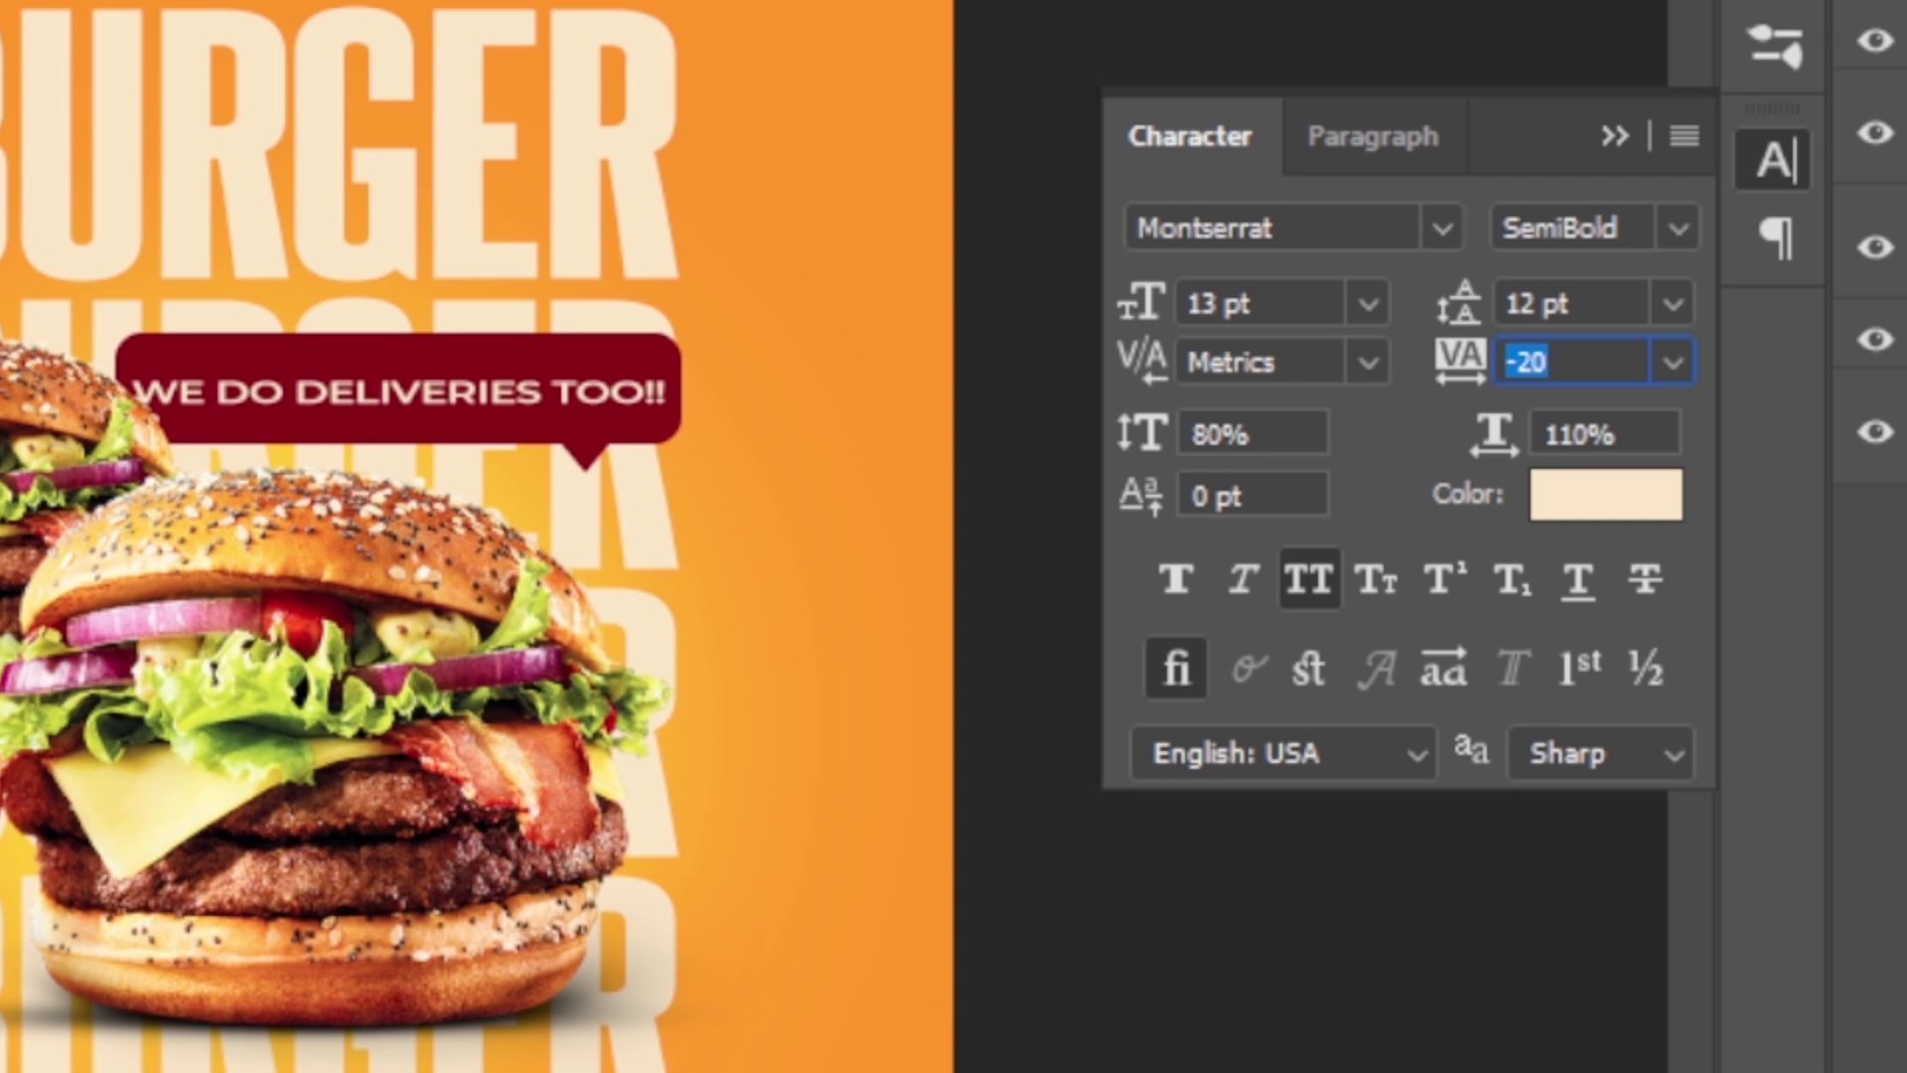
left_click(1303, 584)
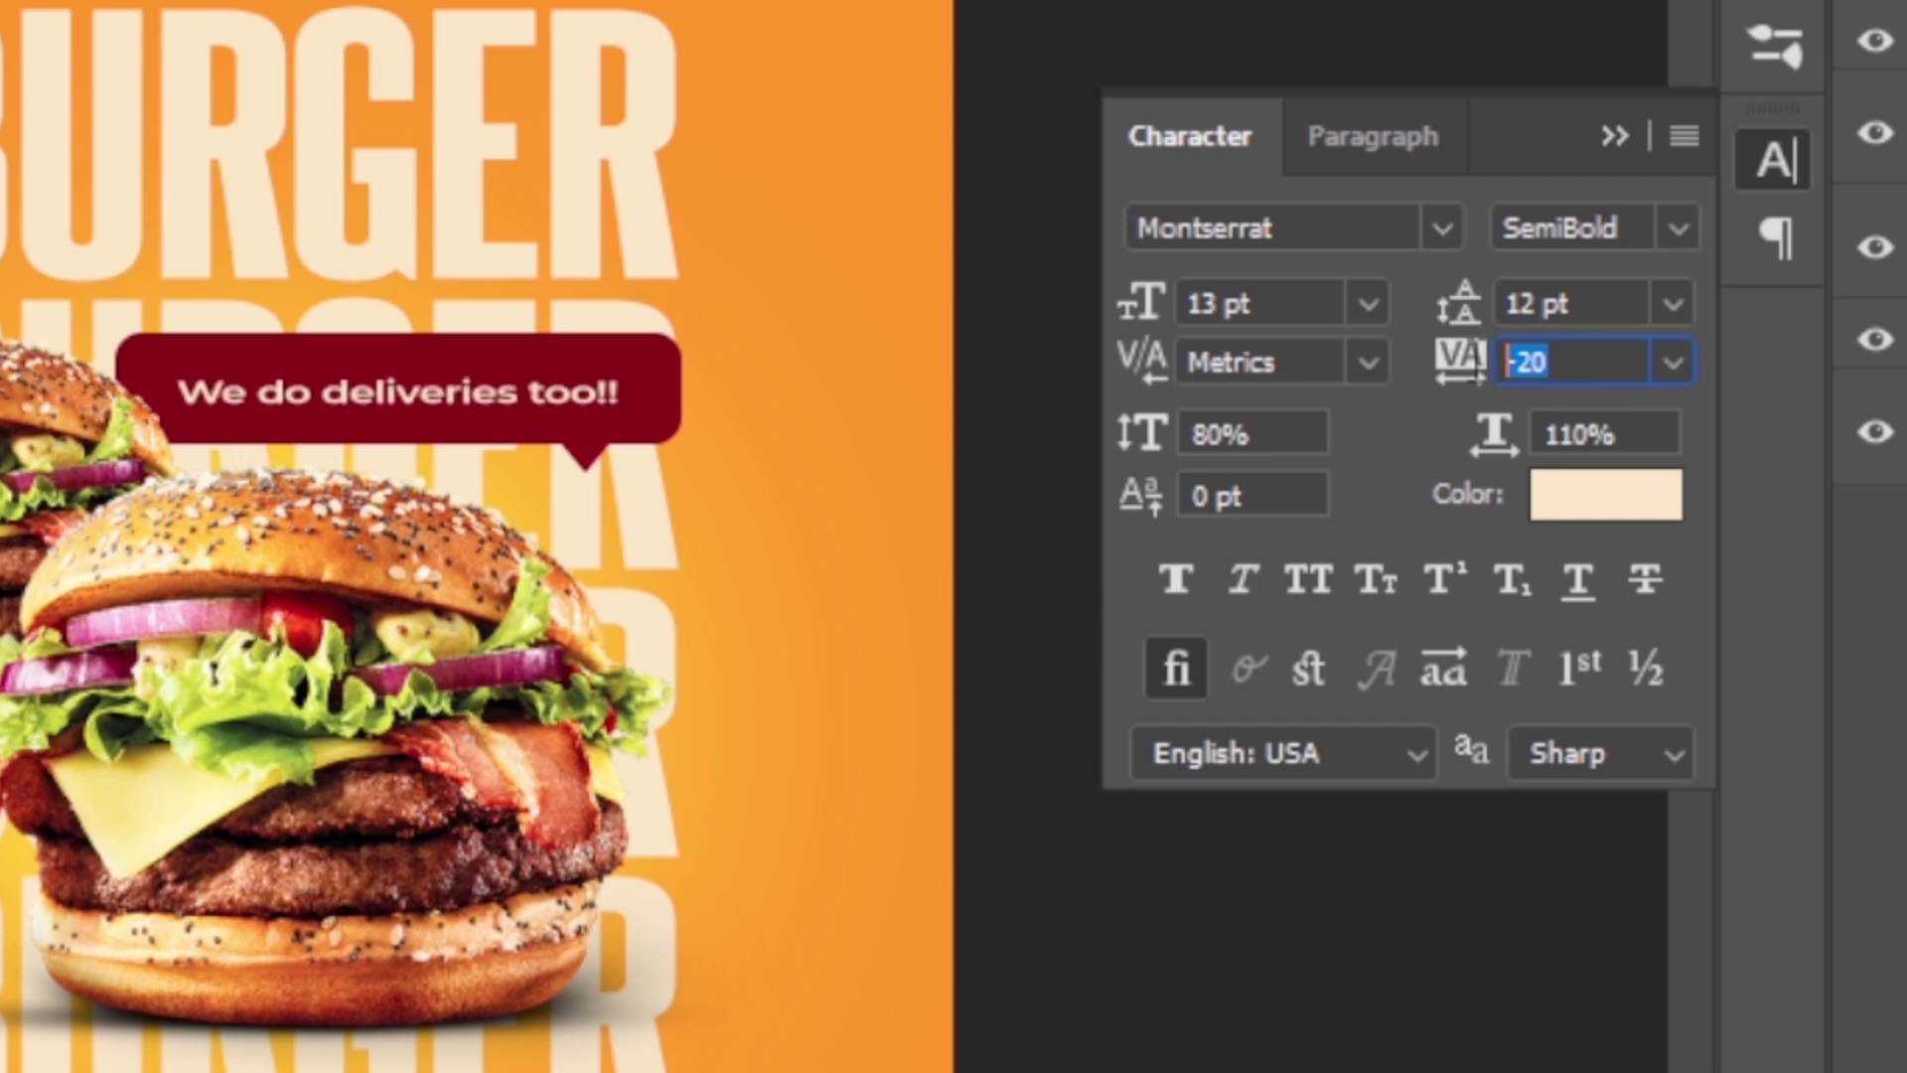
type("20")
key("Return")
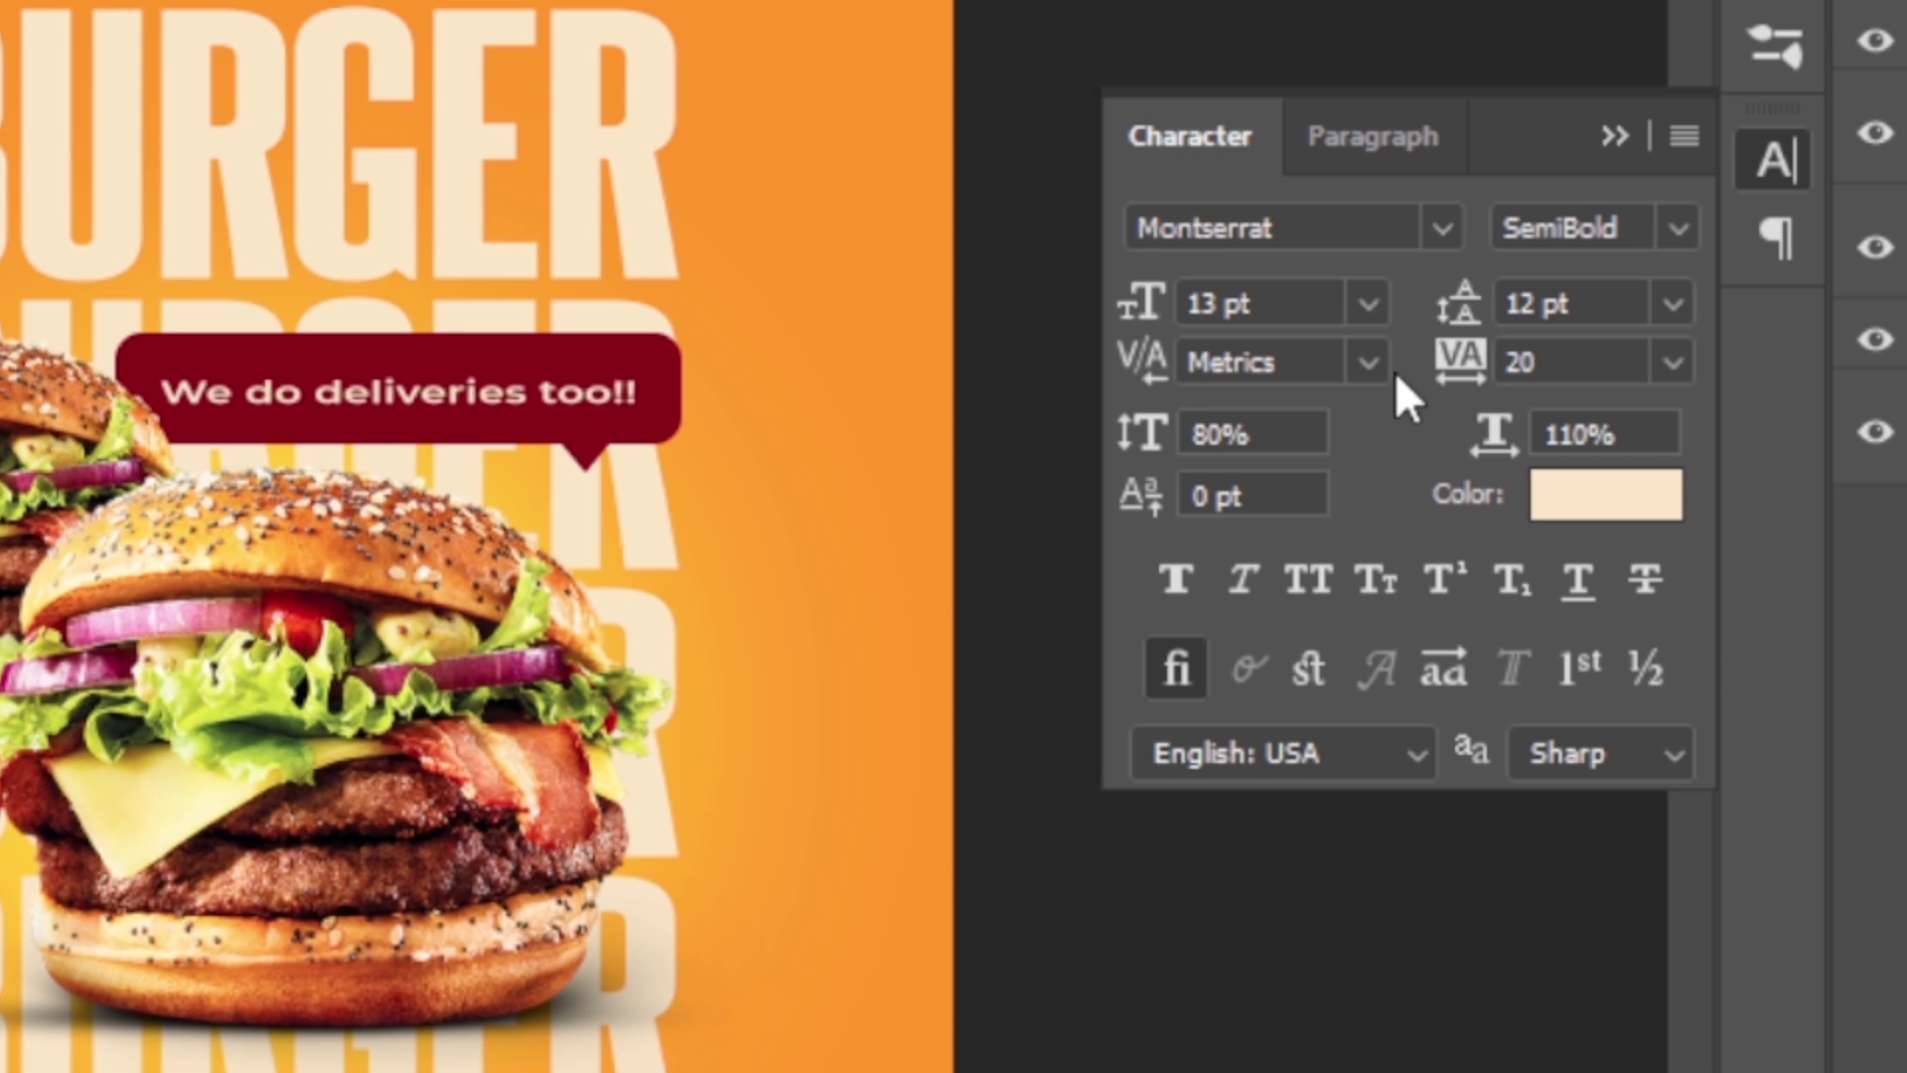
- Set the delivery text's vertical scale to 100%
double_click(1253, 435)
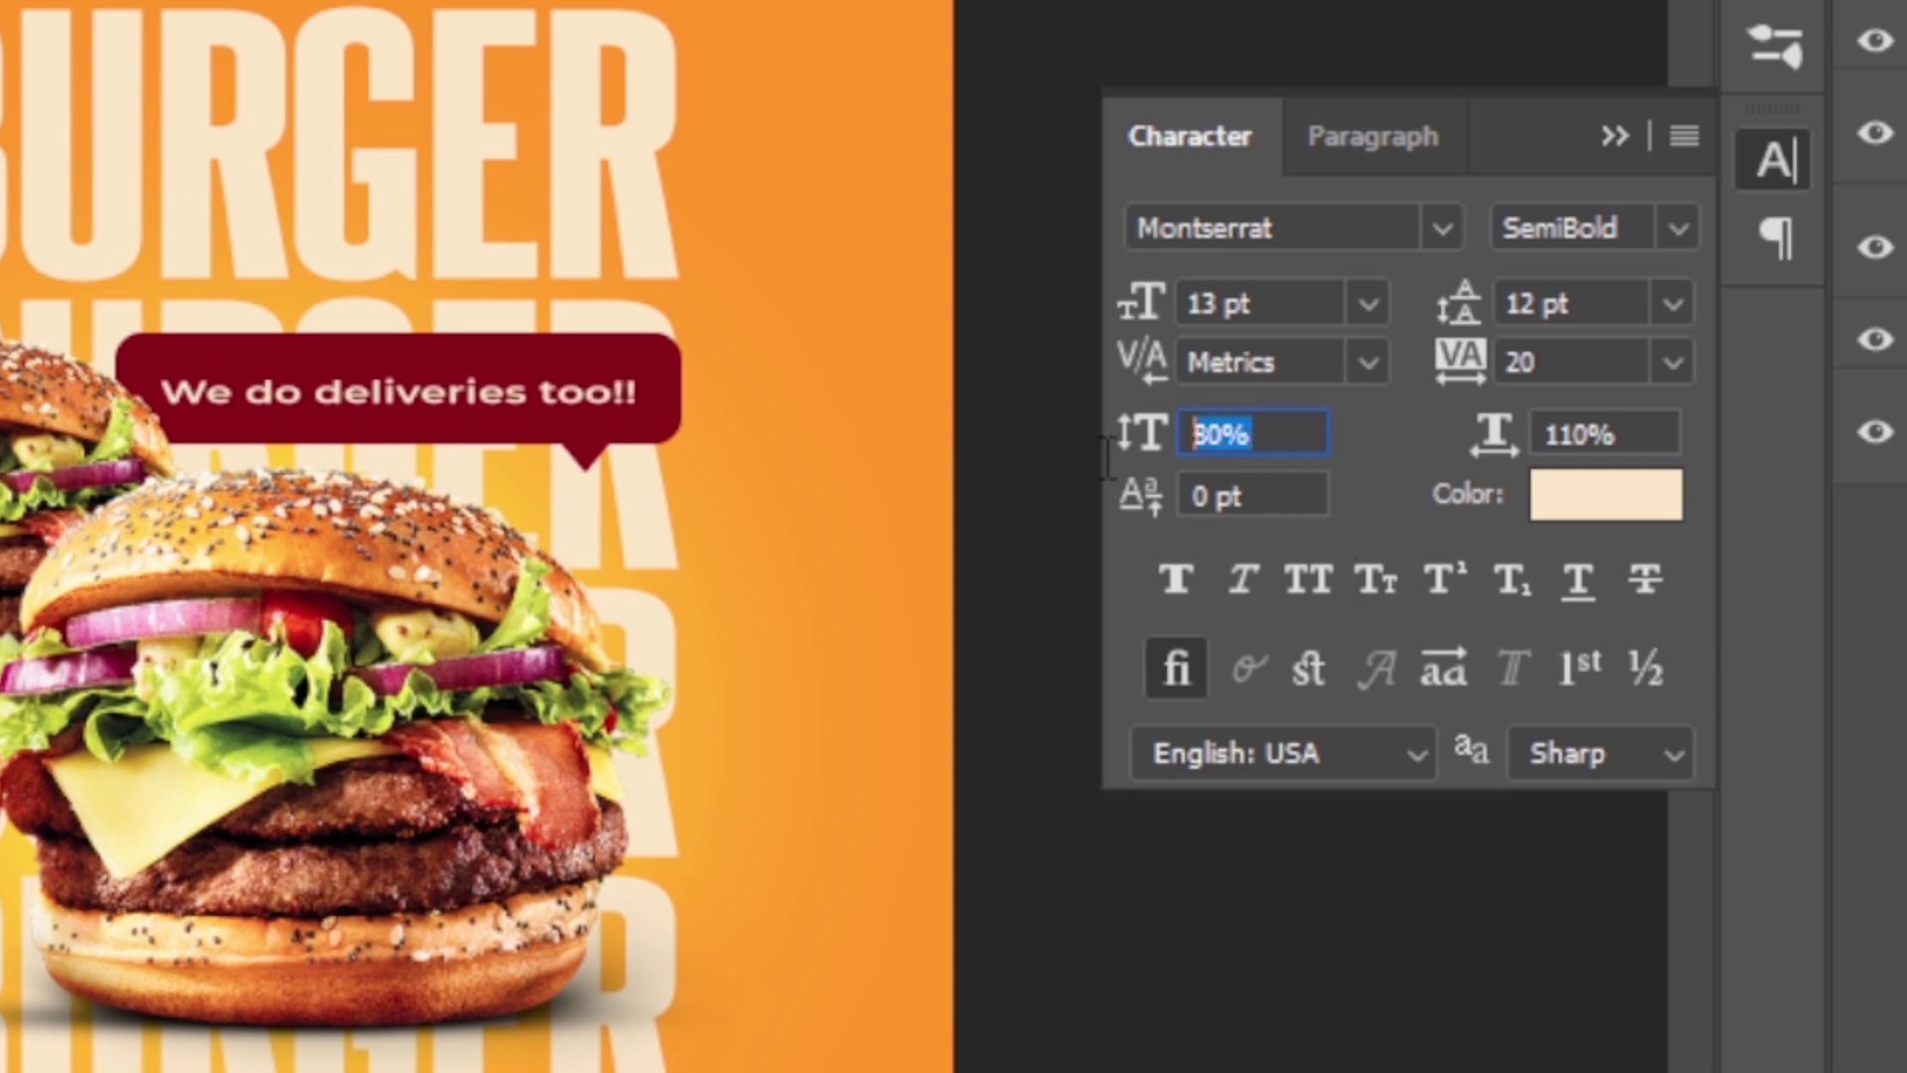
type("00")
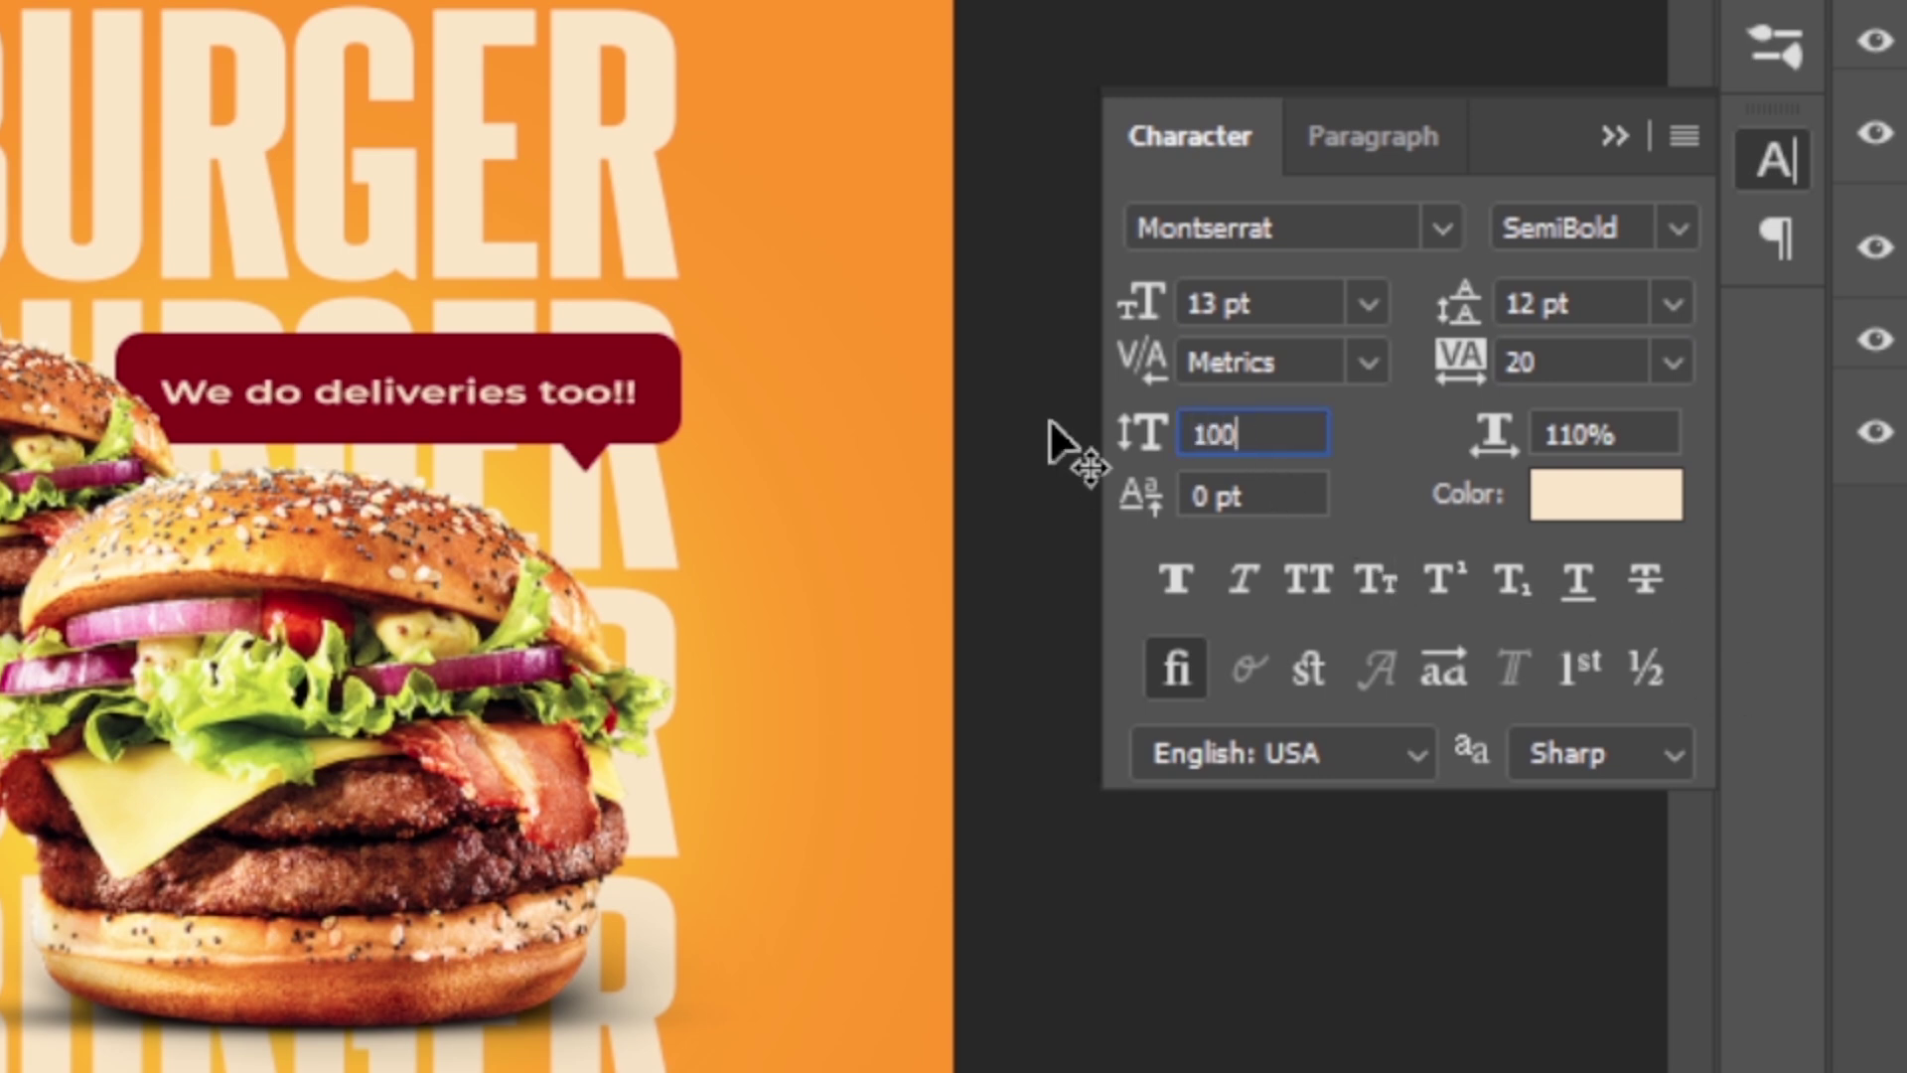
key("Return")
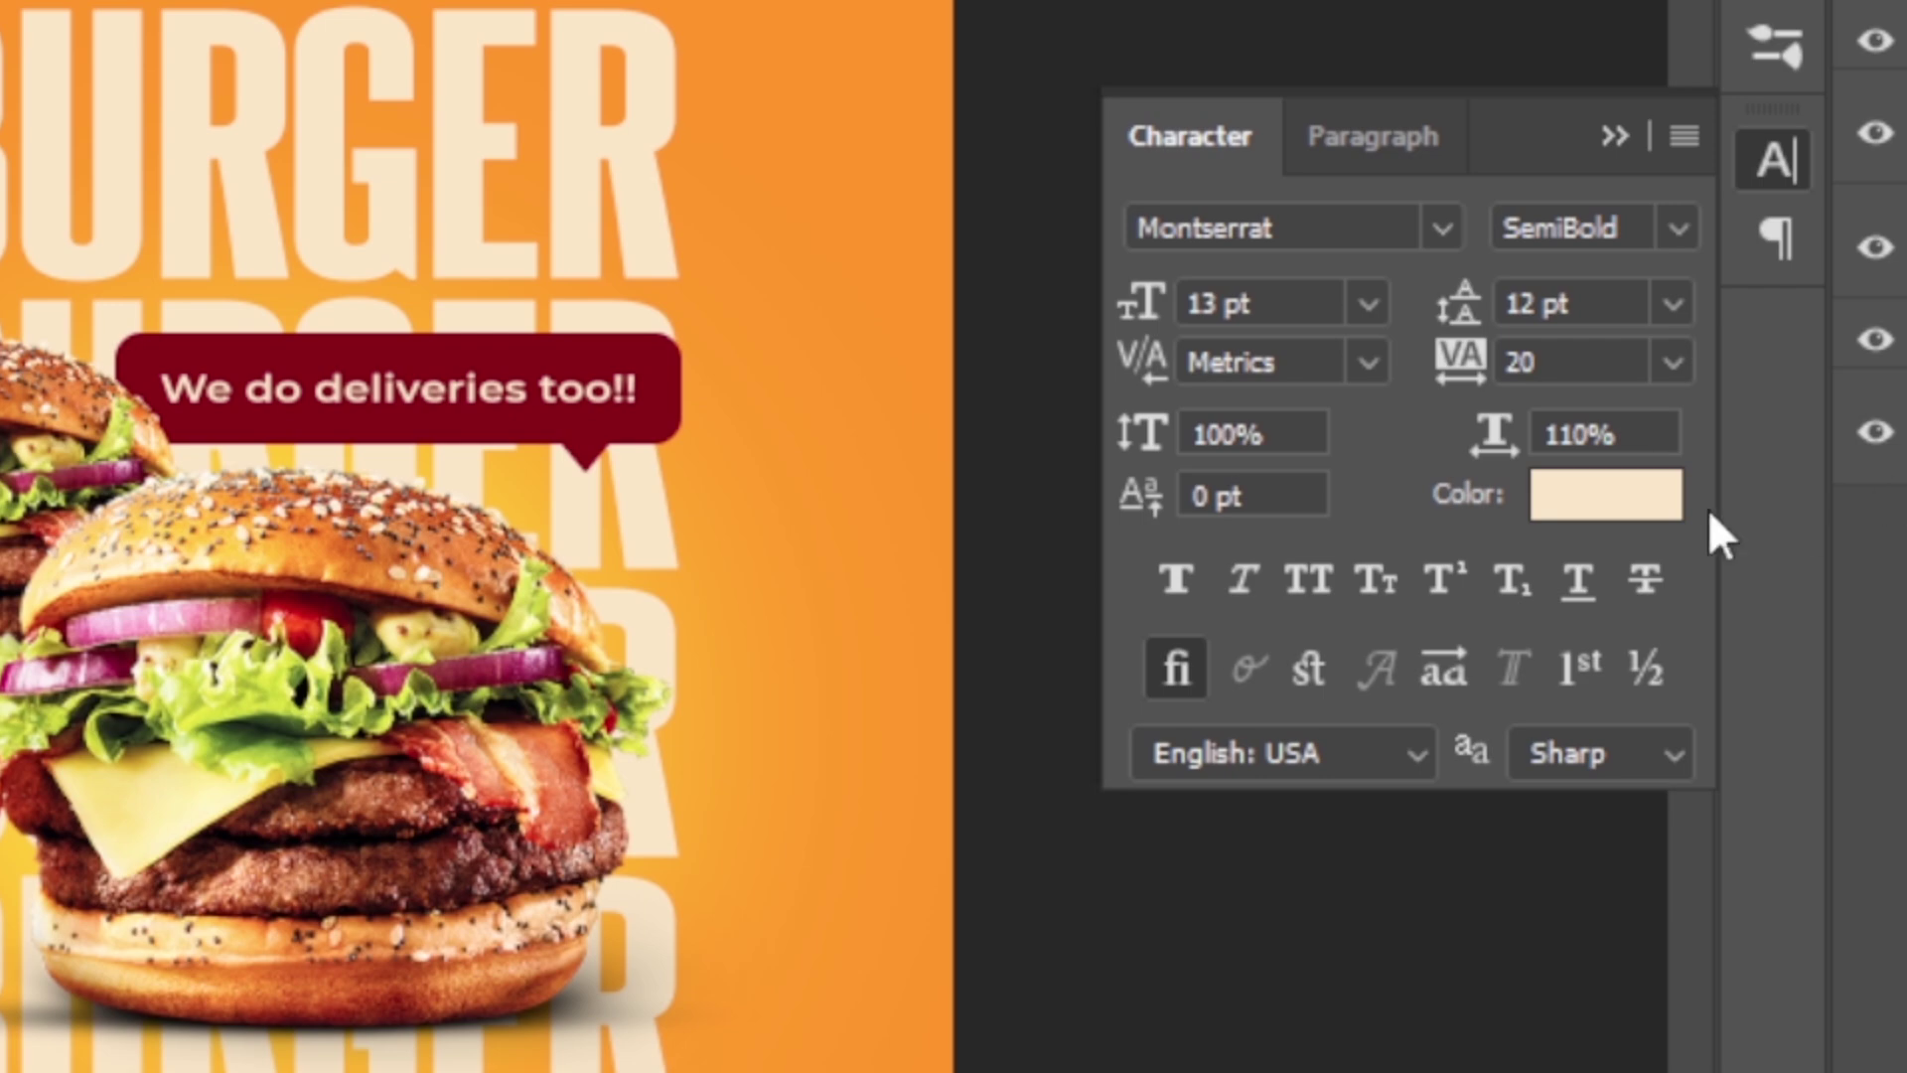
- Check the delivery text's horizontal scale and its text color, accepting the color as it is
left_click(1647, 434)
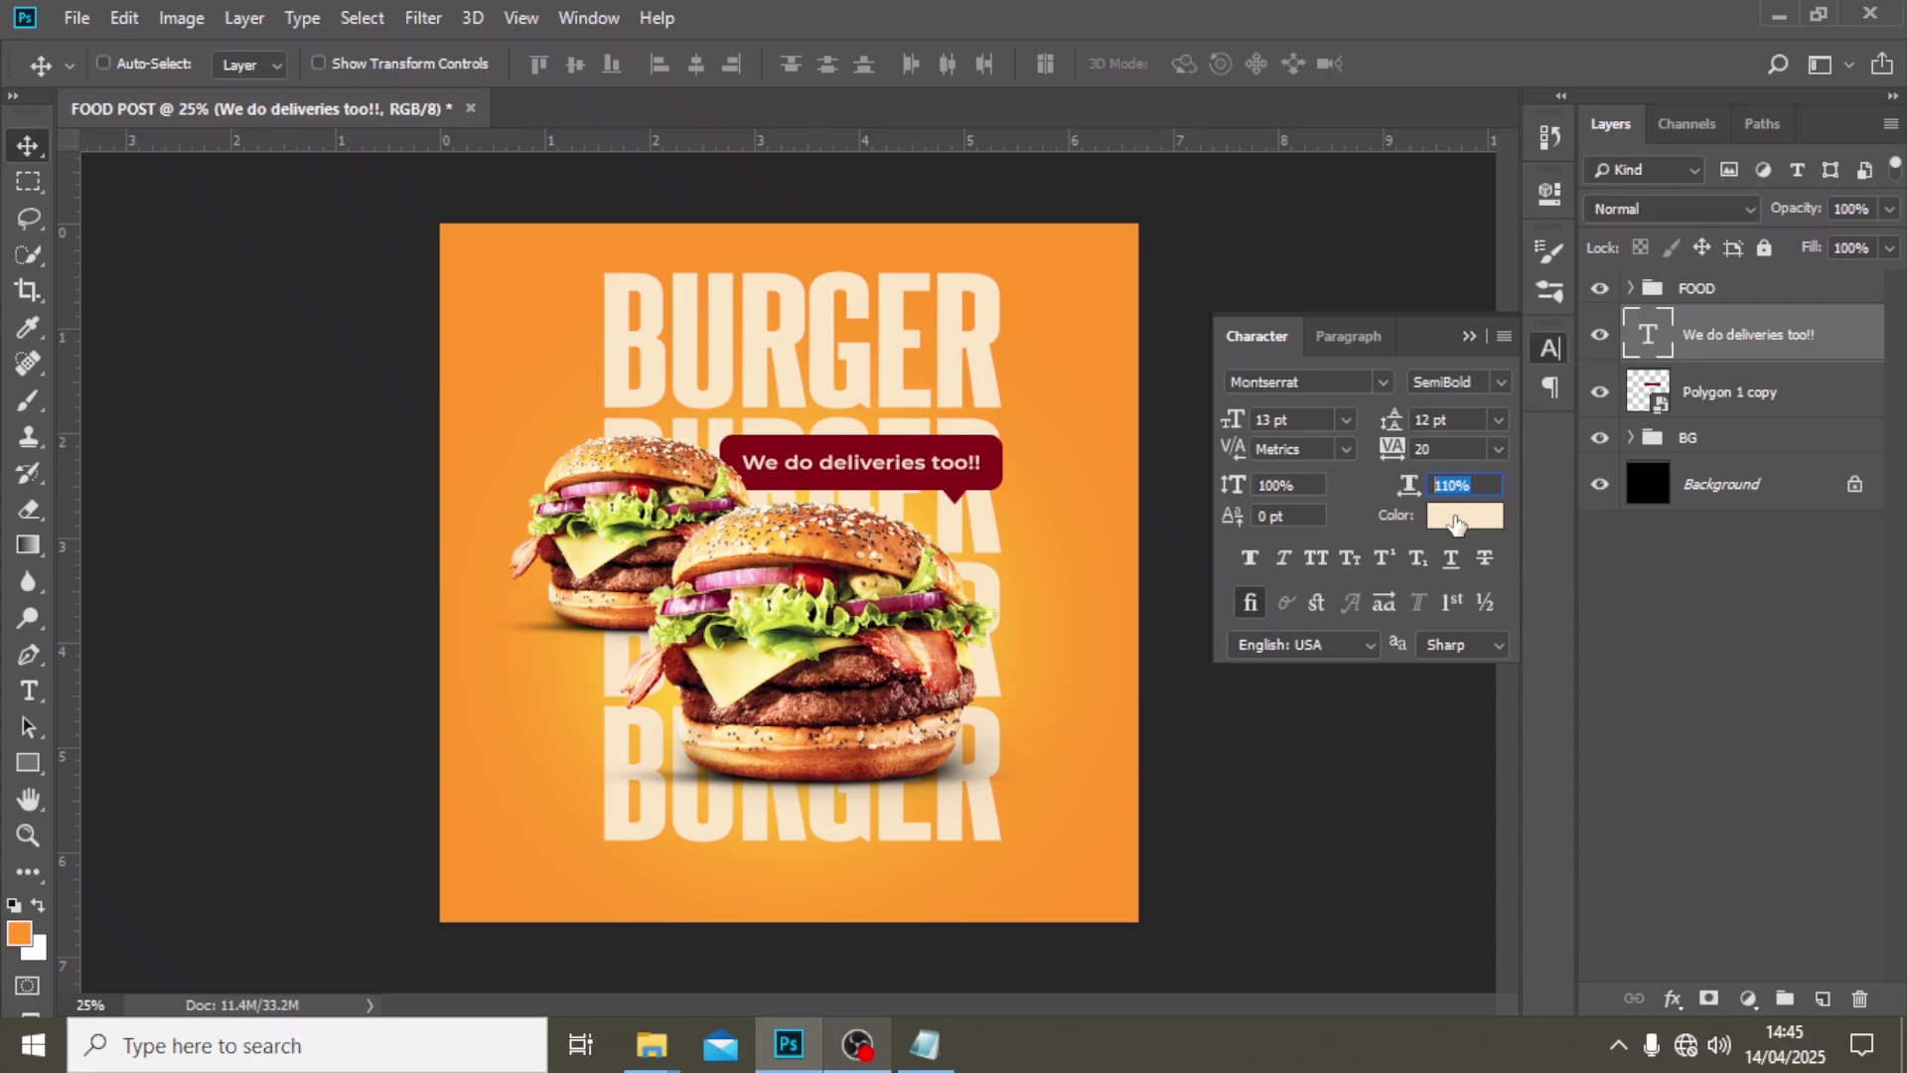
left_click(1457, 524)
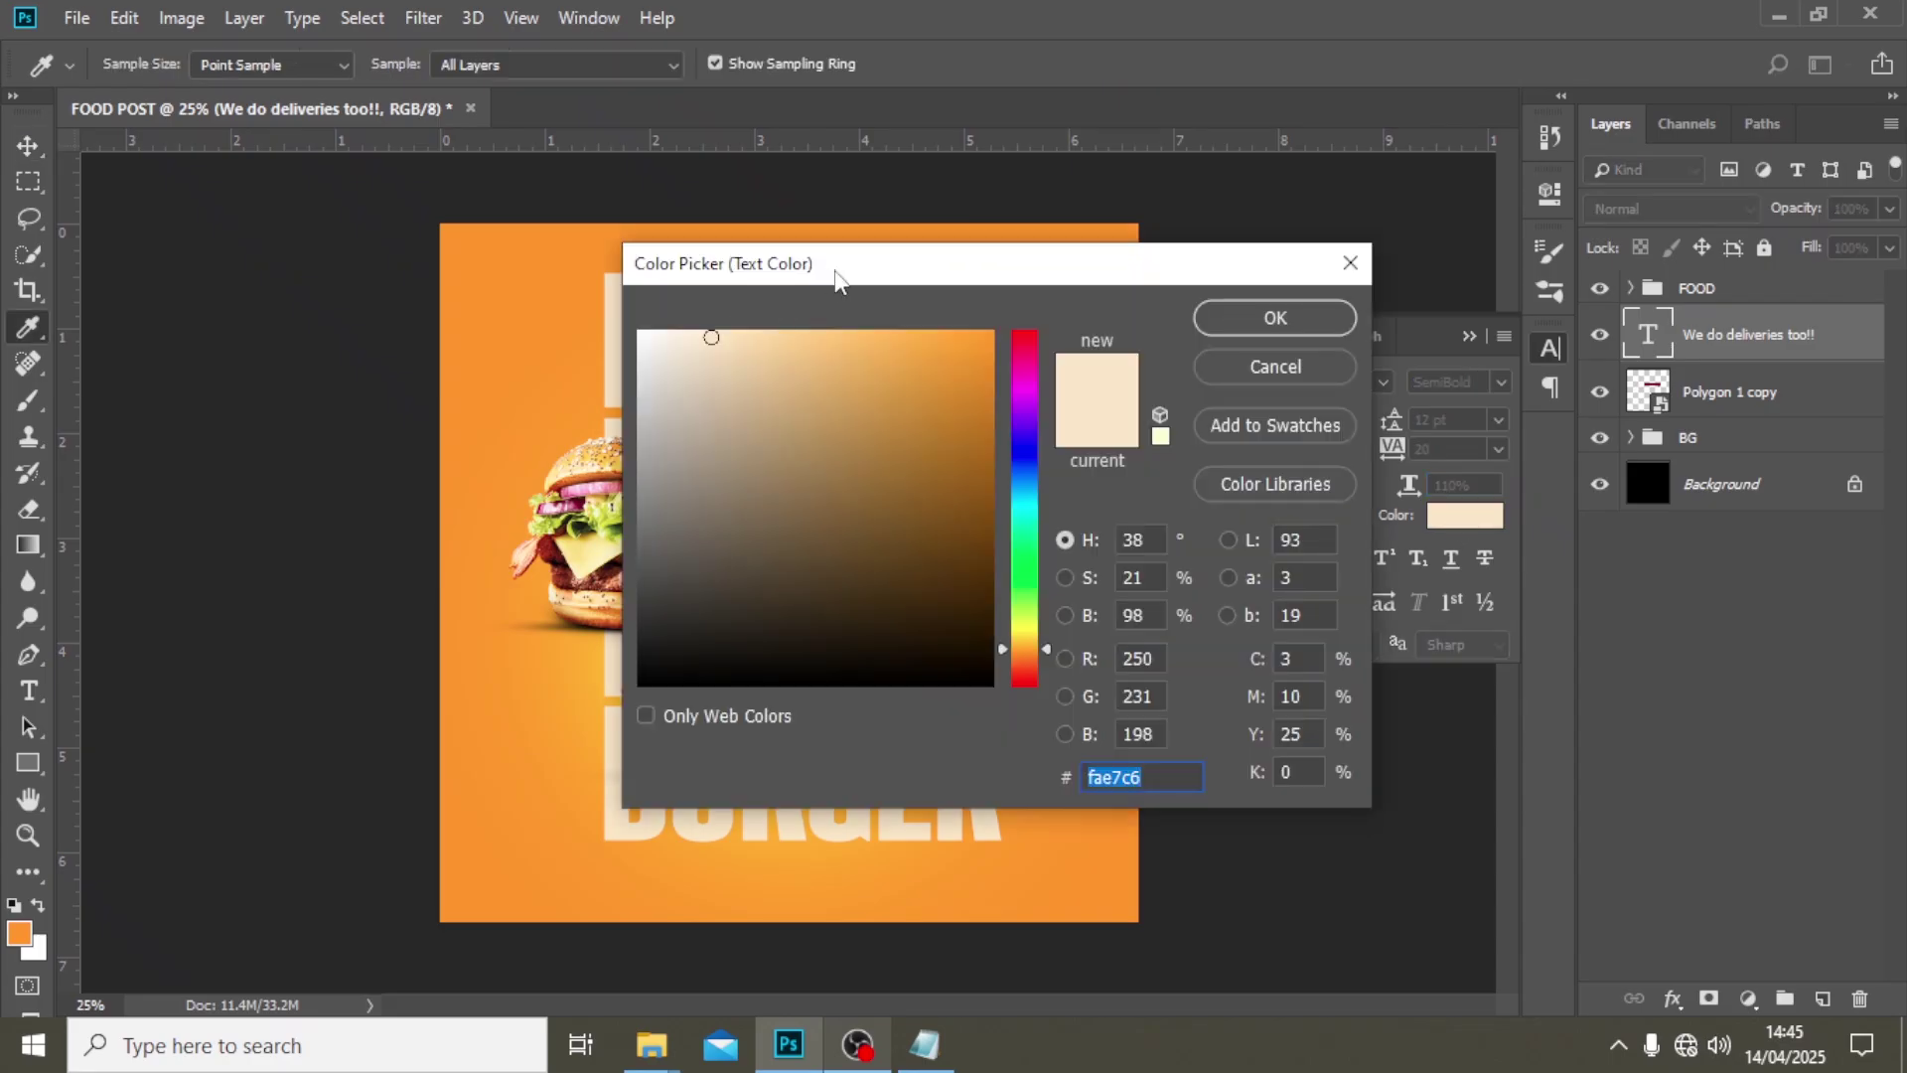
left_click_drag(839, 281, 1105, 325)
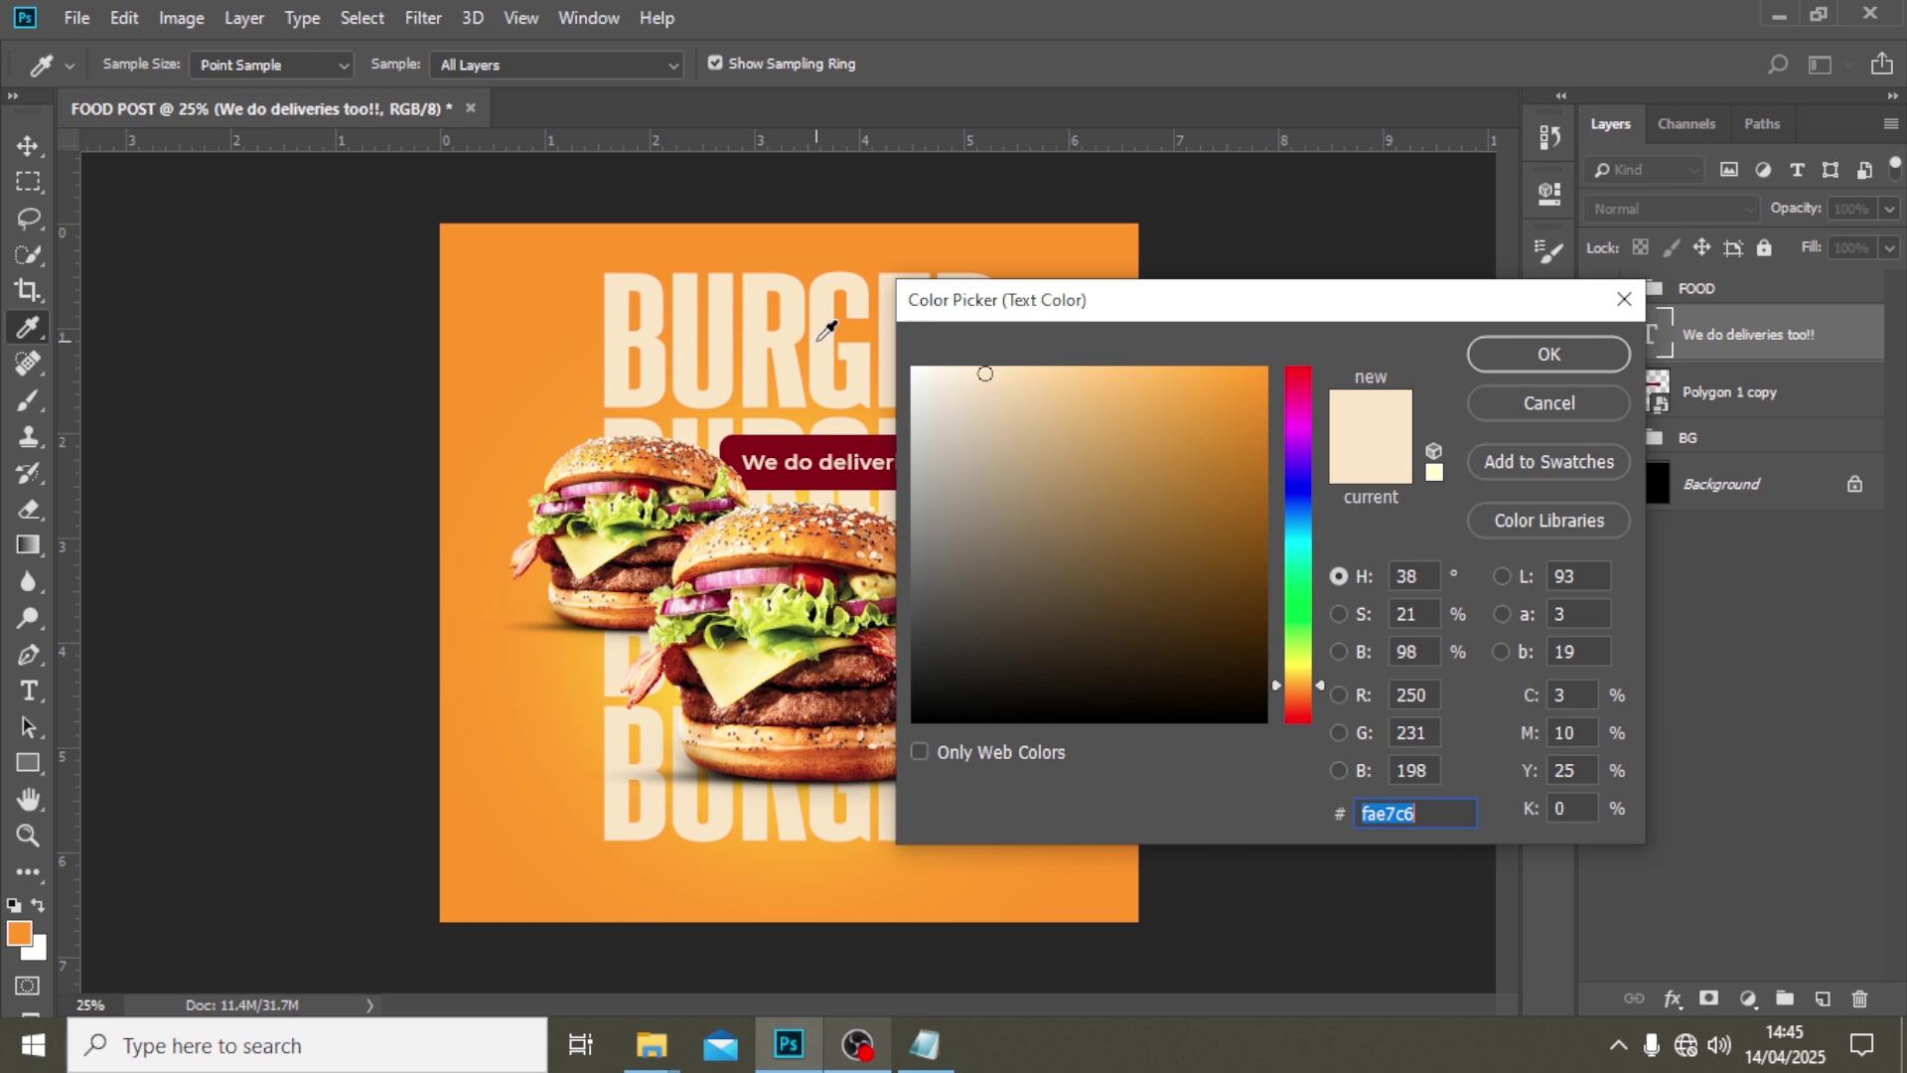
left_click(1545, 355)
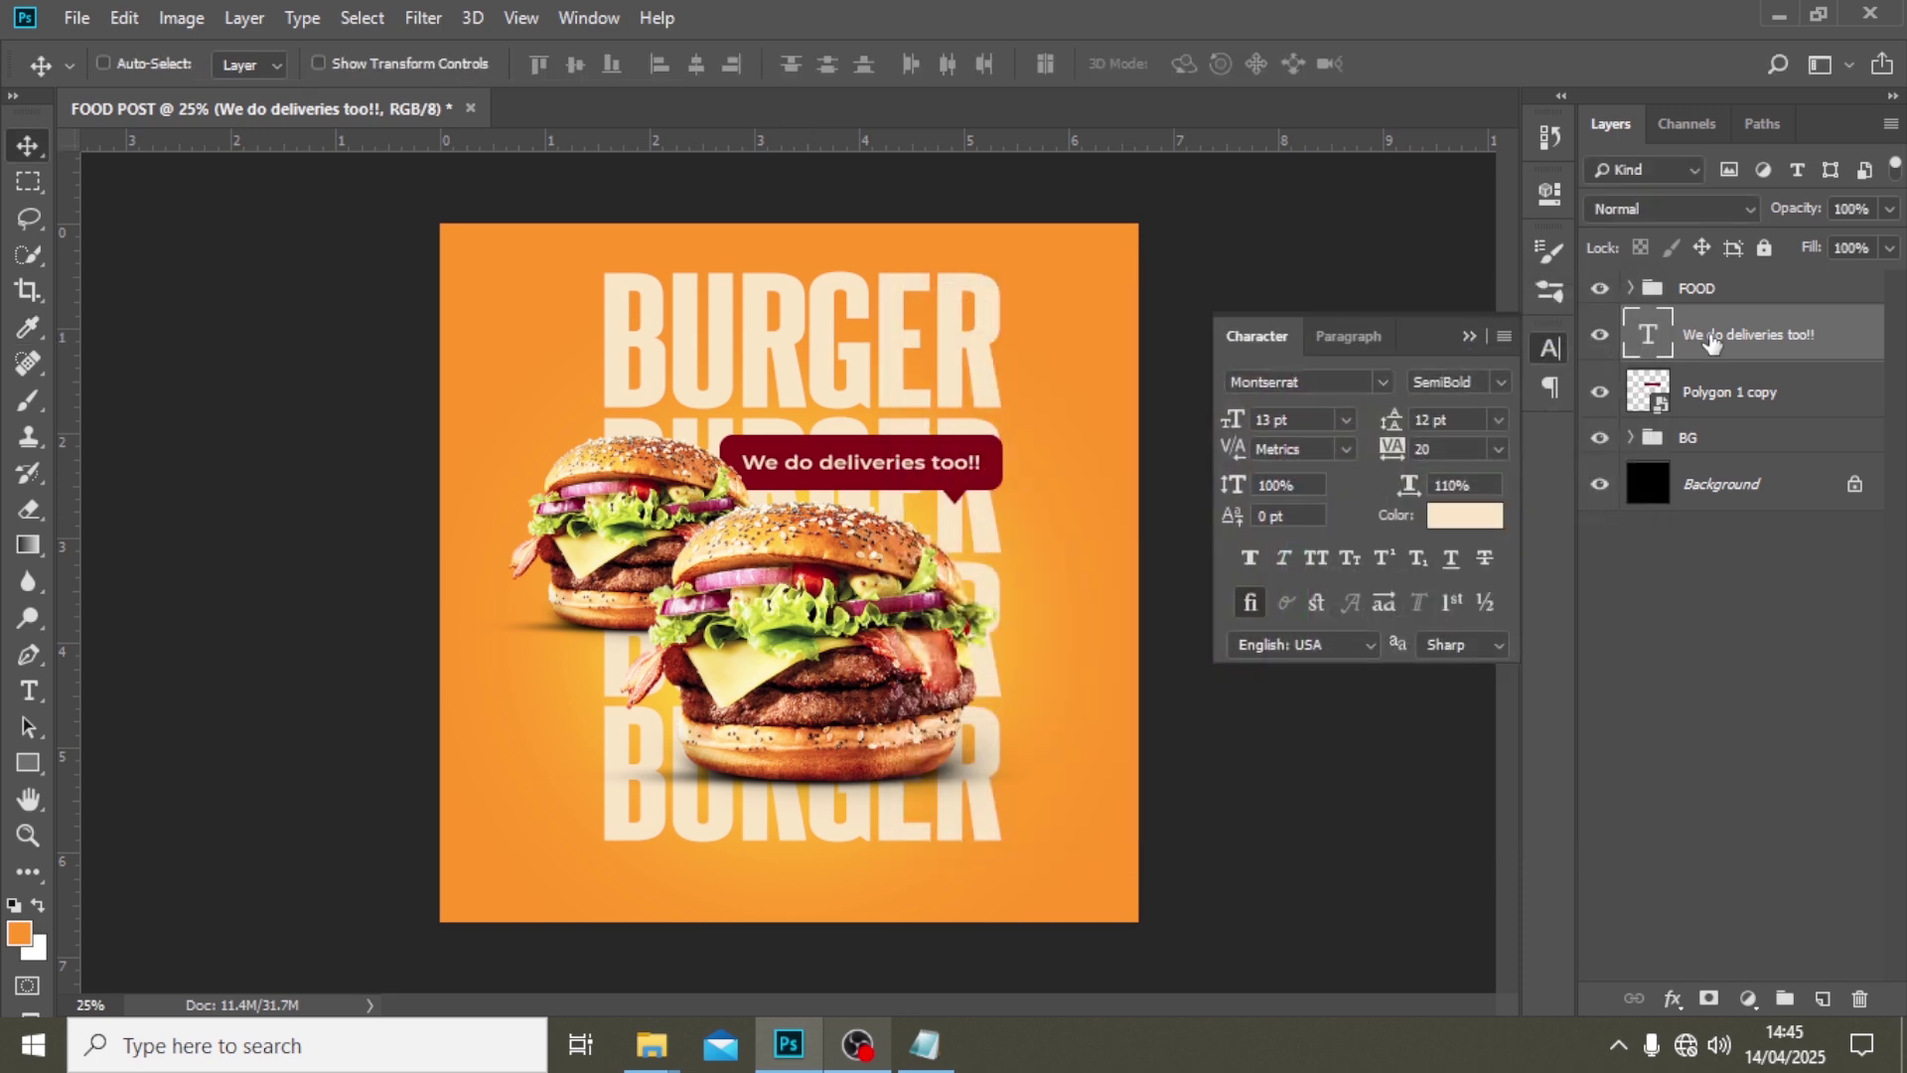
- Group the delivery text and Polygon 1 copy banner layers under the name DELIVERY
left_click(1720, 406, "shift")
key("ctrl+g")
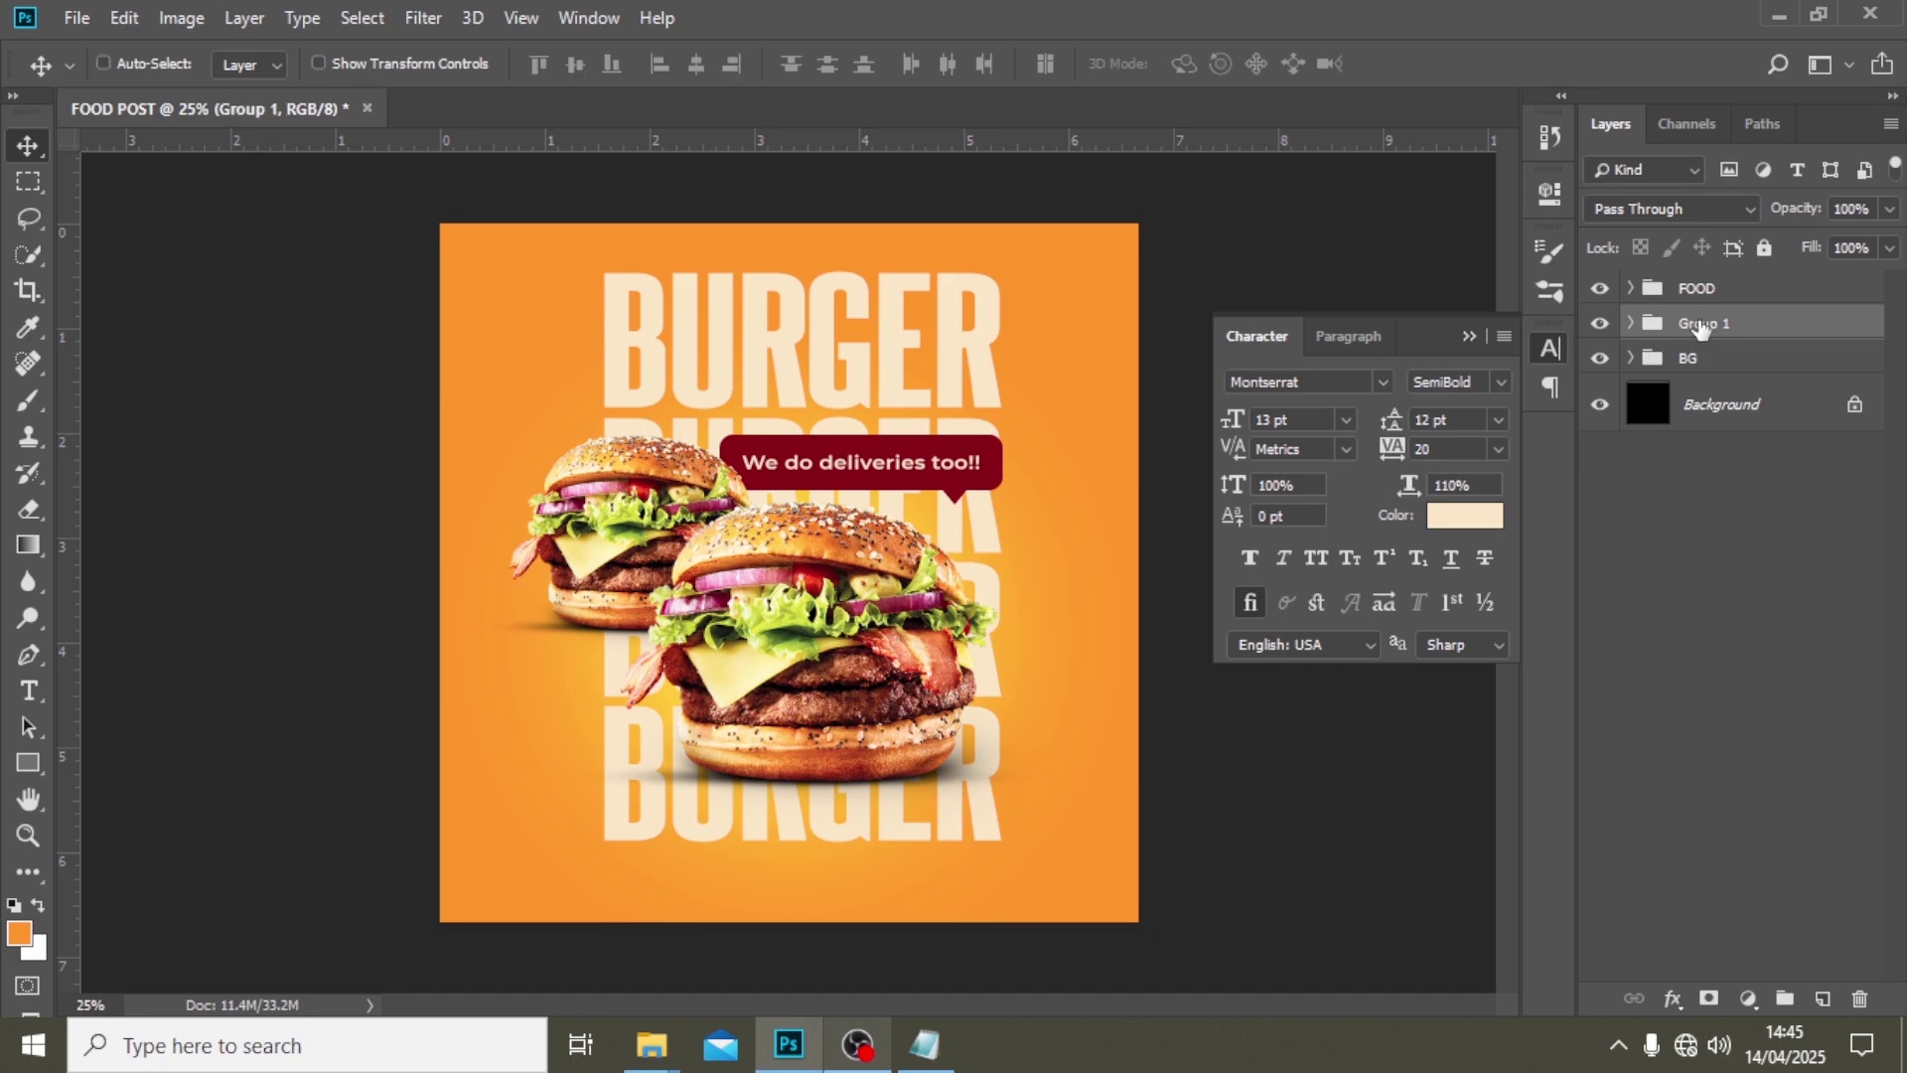
double_click(1701, 322)
type("DELIVERY")
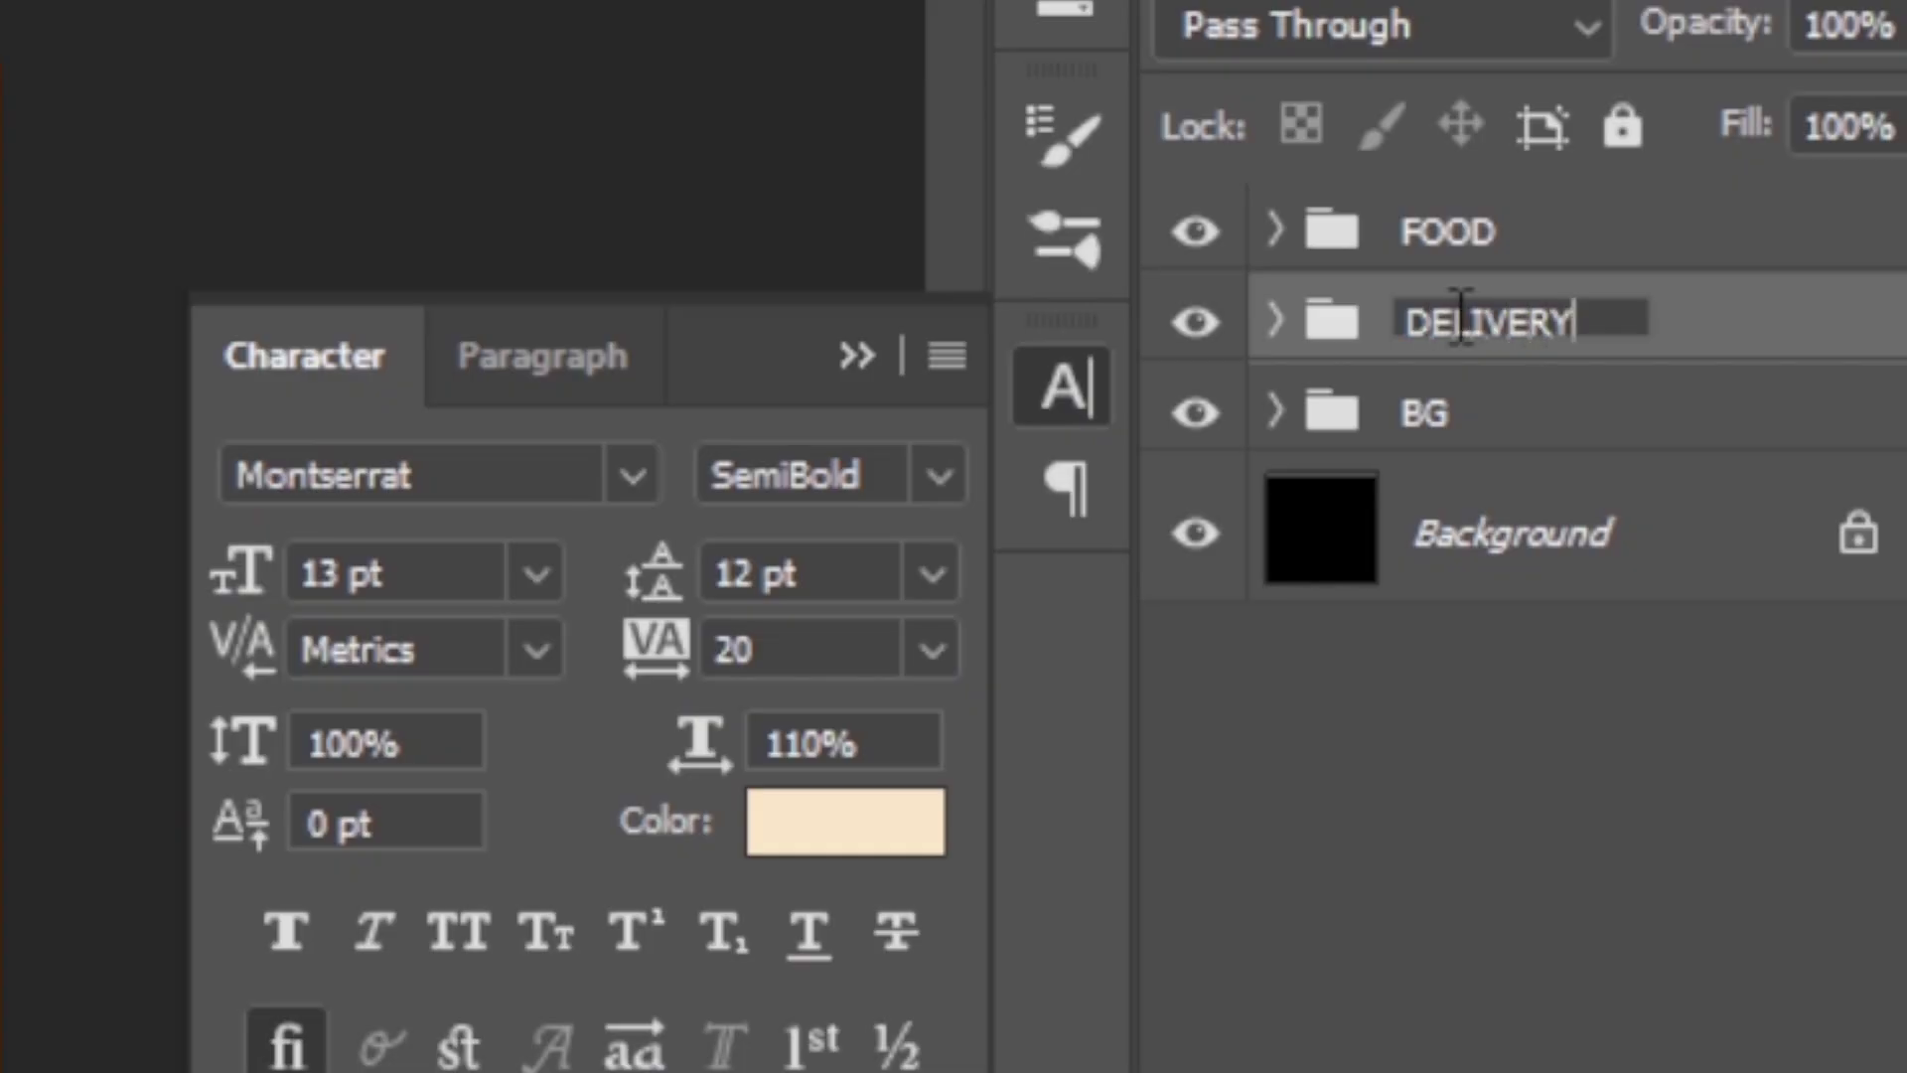
key("Return")
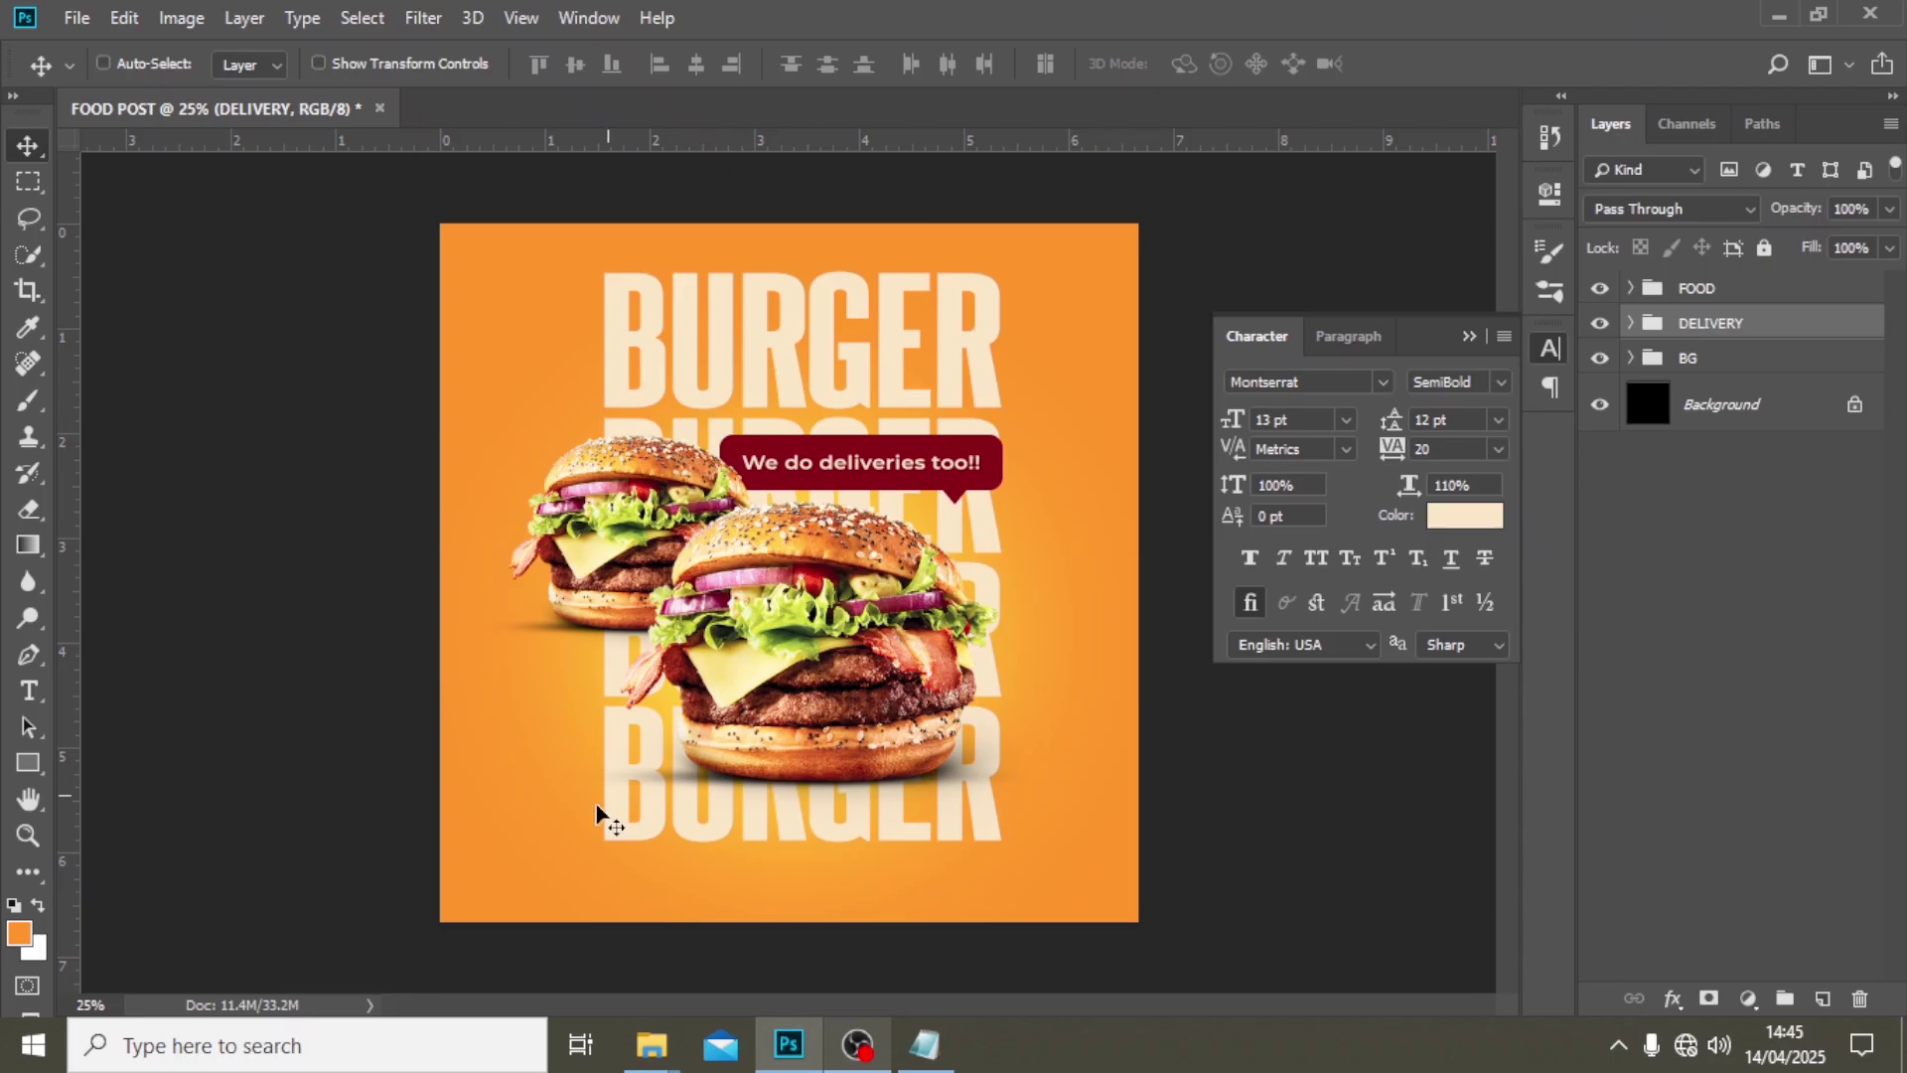
- Place the details copy image from File Explorer's FILES folder and move it straight down below the lowest BURGER title
mouse_move(656, 1055)
left_click(785, 919)
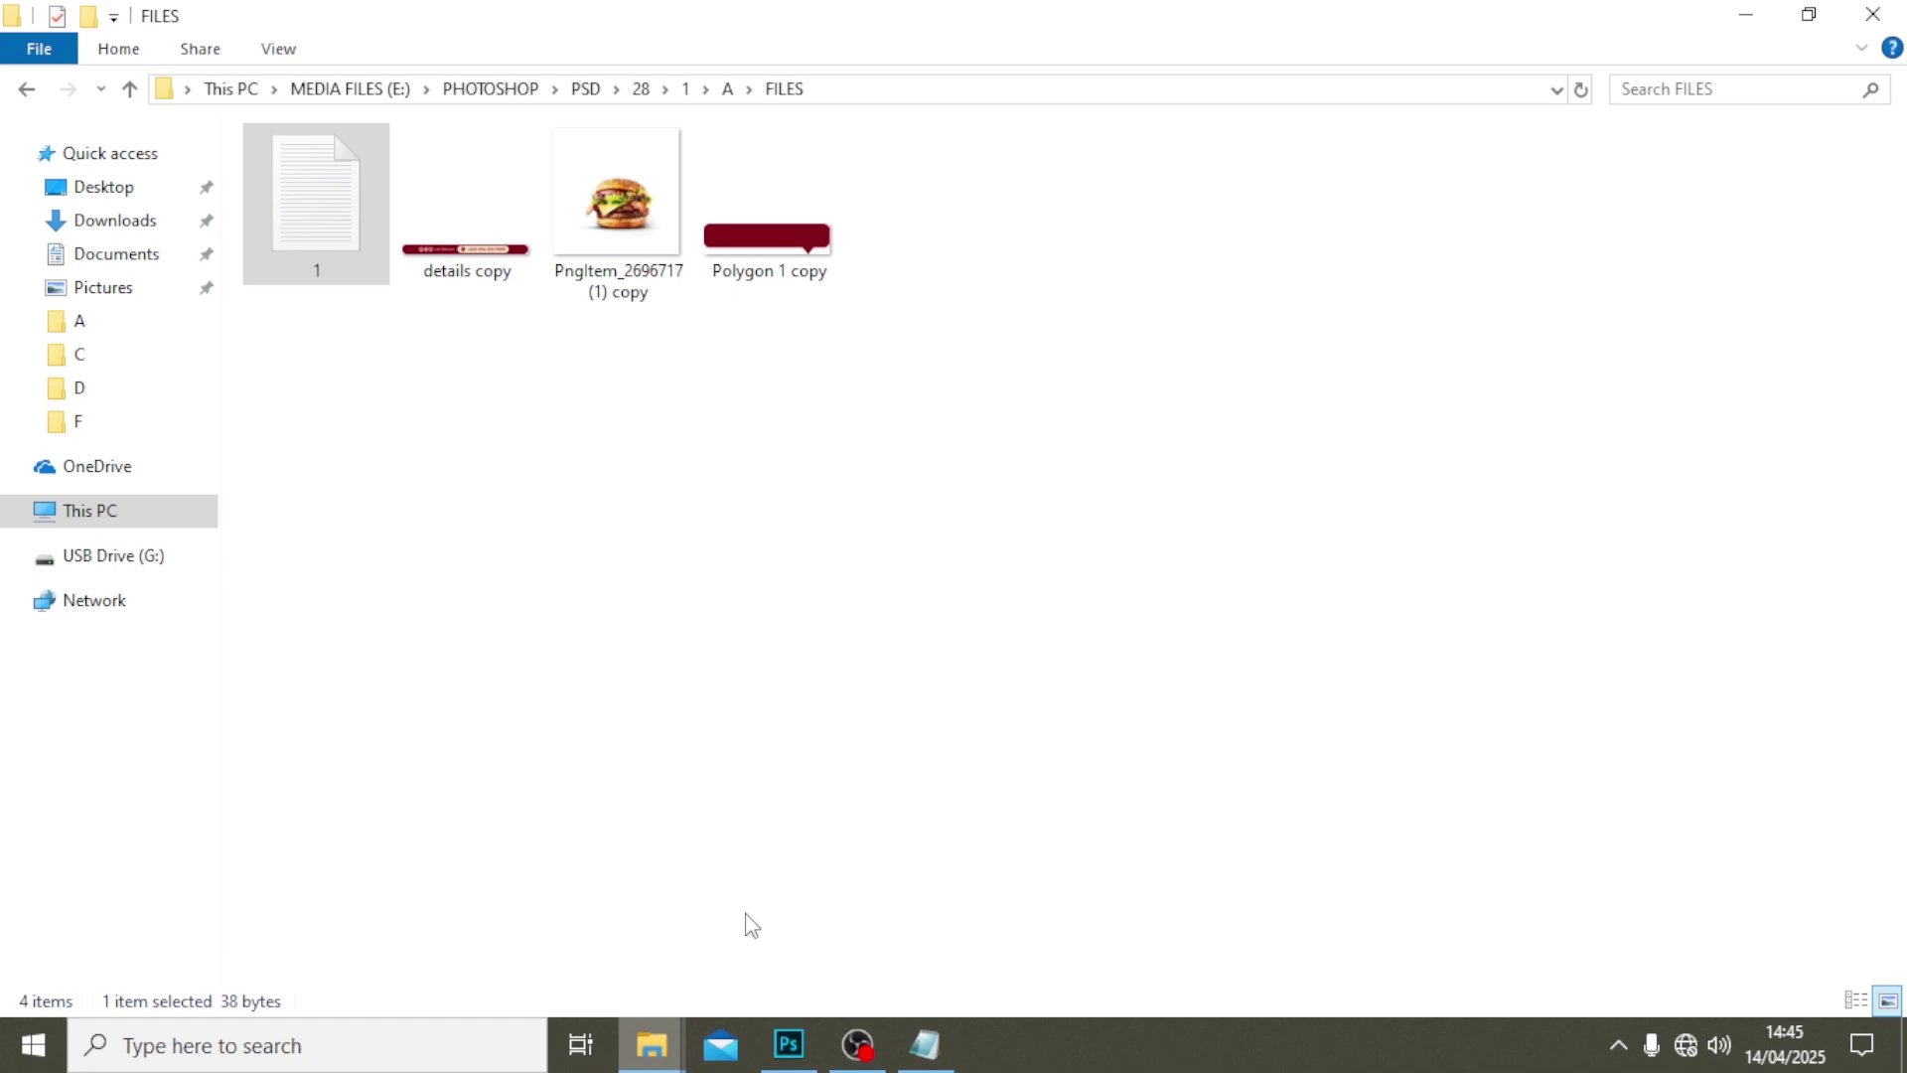
left_click(495, 244)
left_click_drag(495, 244, 806, 807)
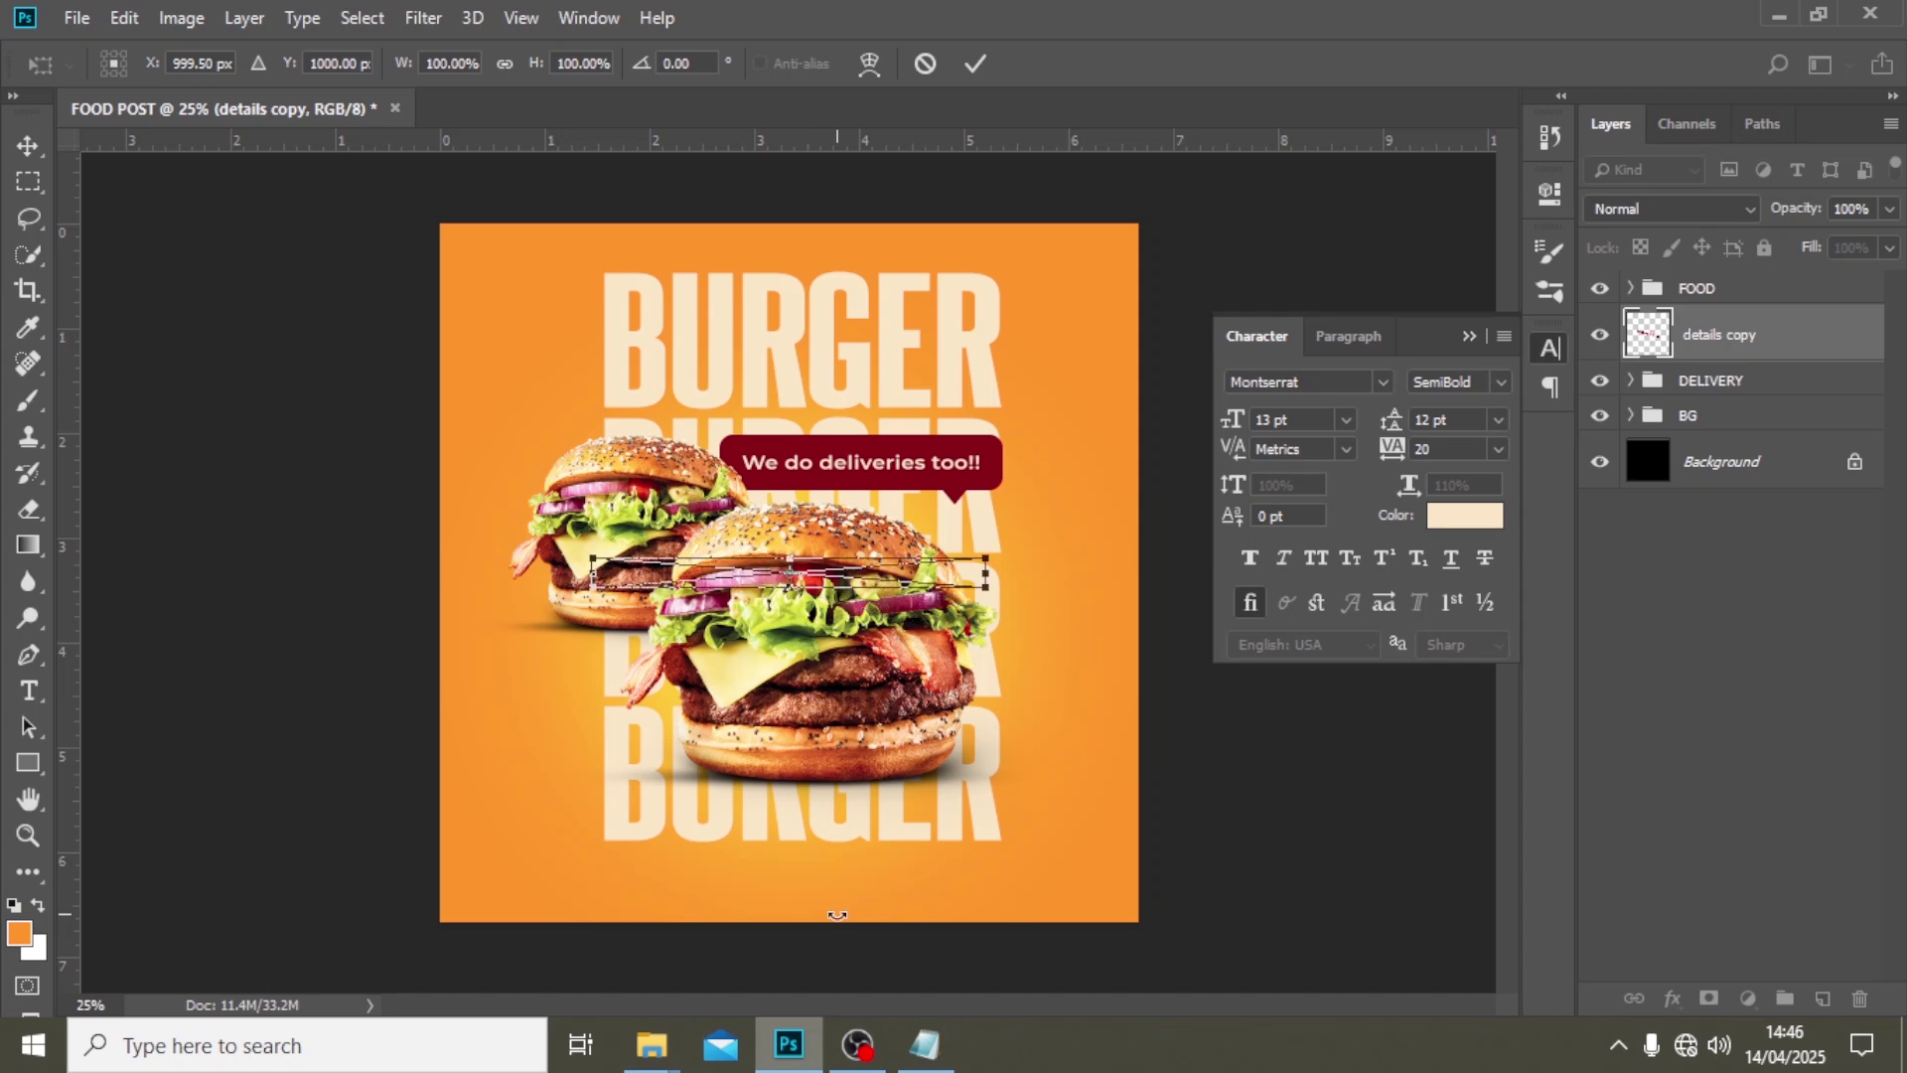
key("Return")
left_click_drag(771, 633, 768, 933)
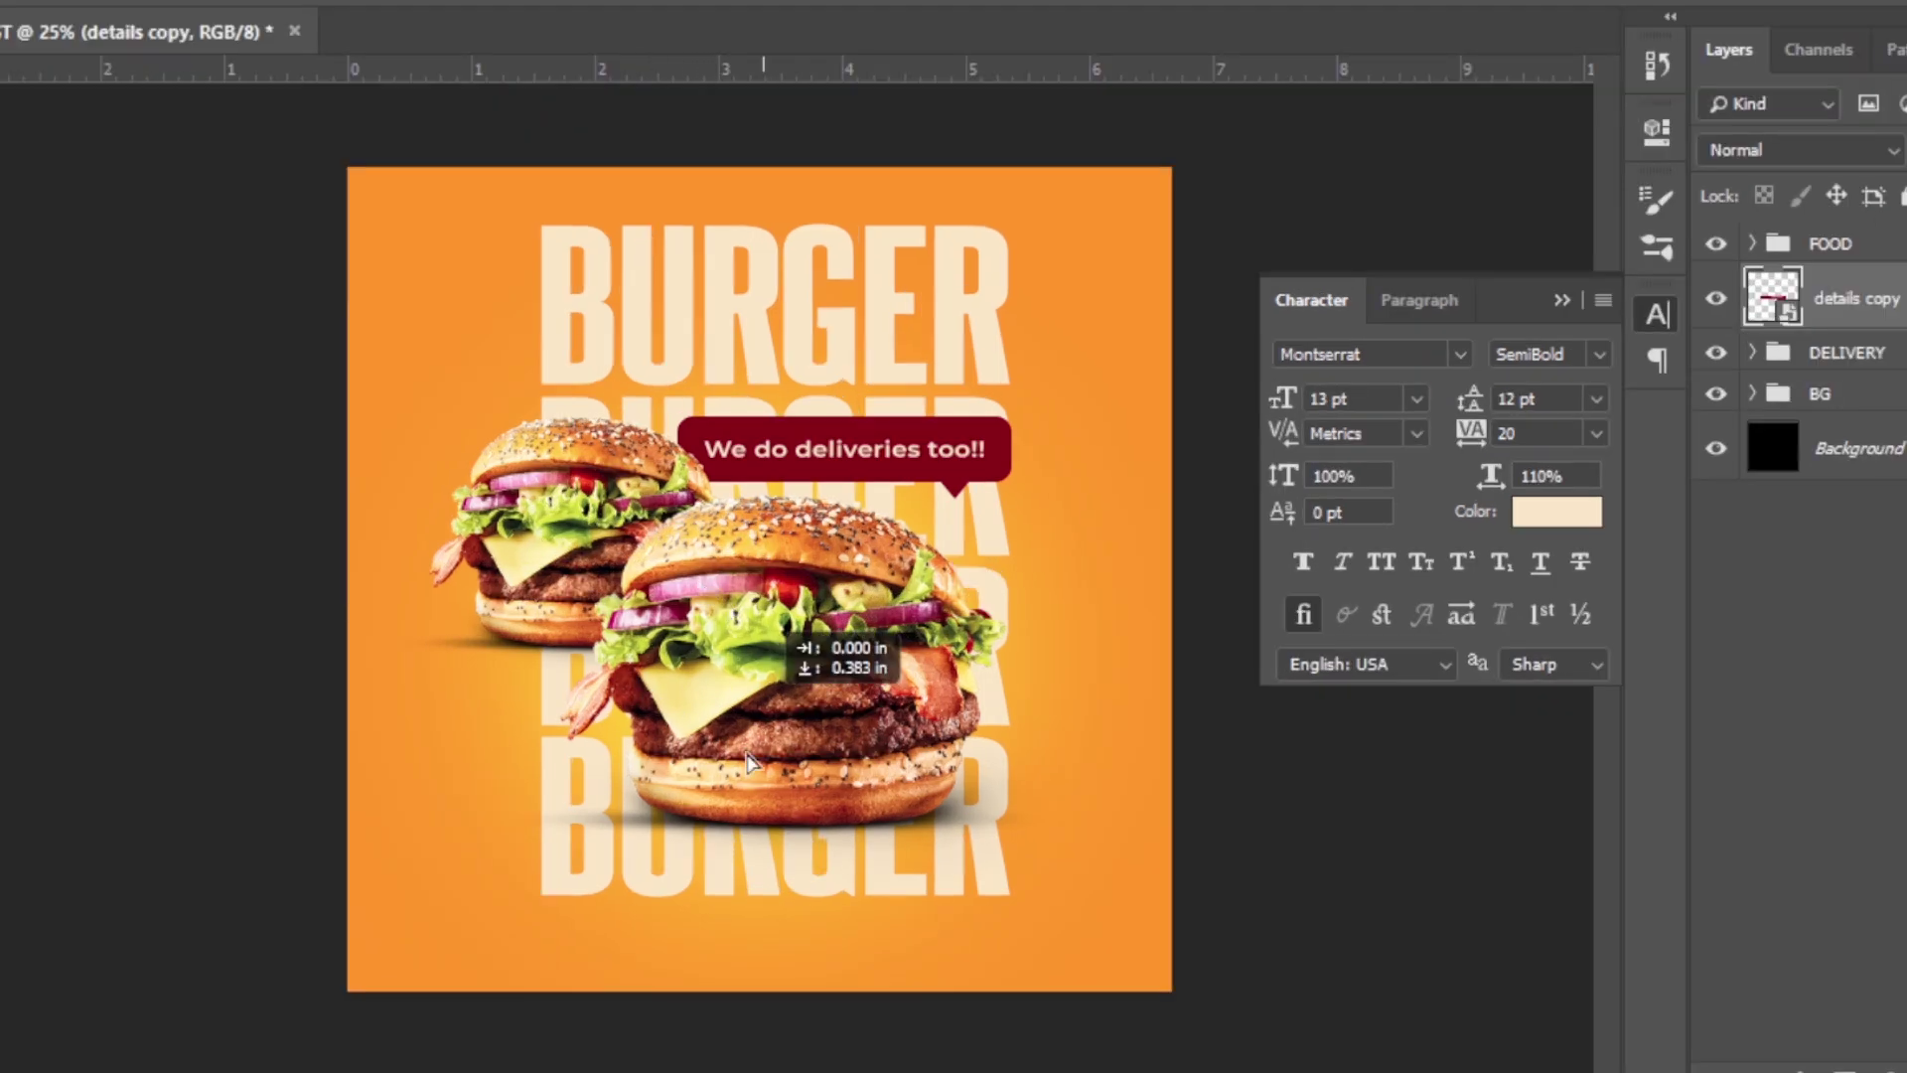
left_click_drag(732, 997, 733, 998)
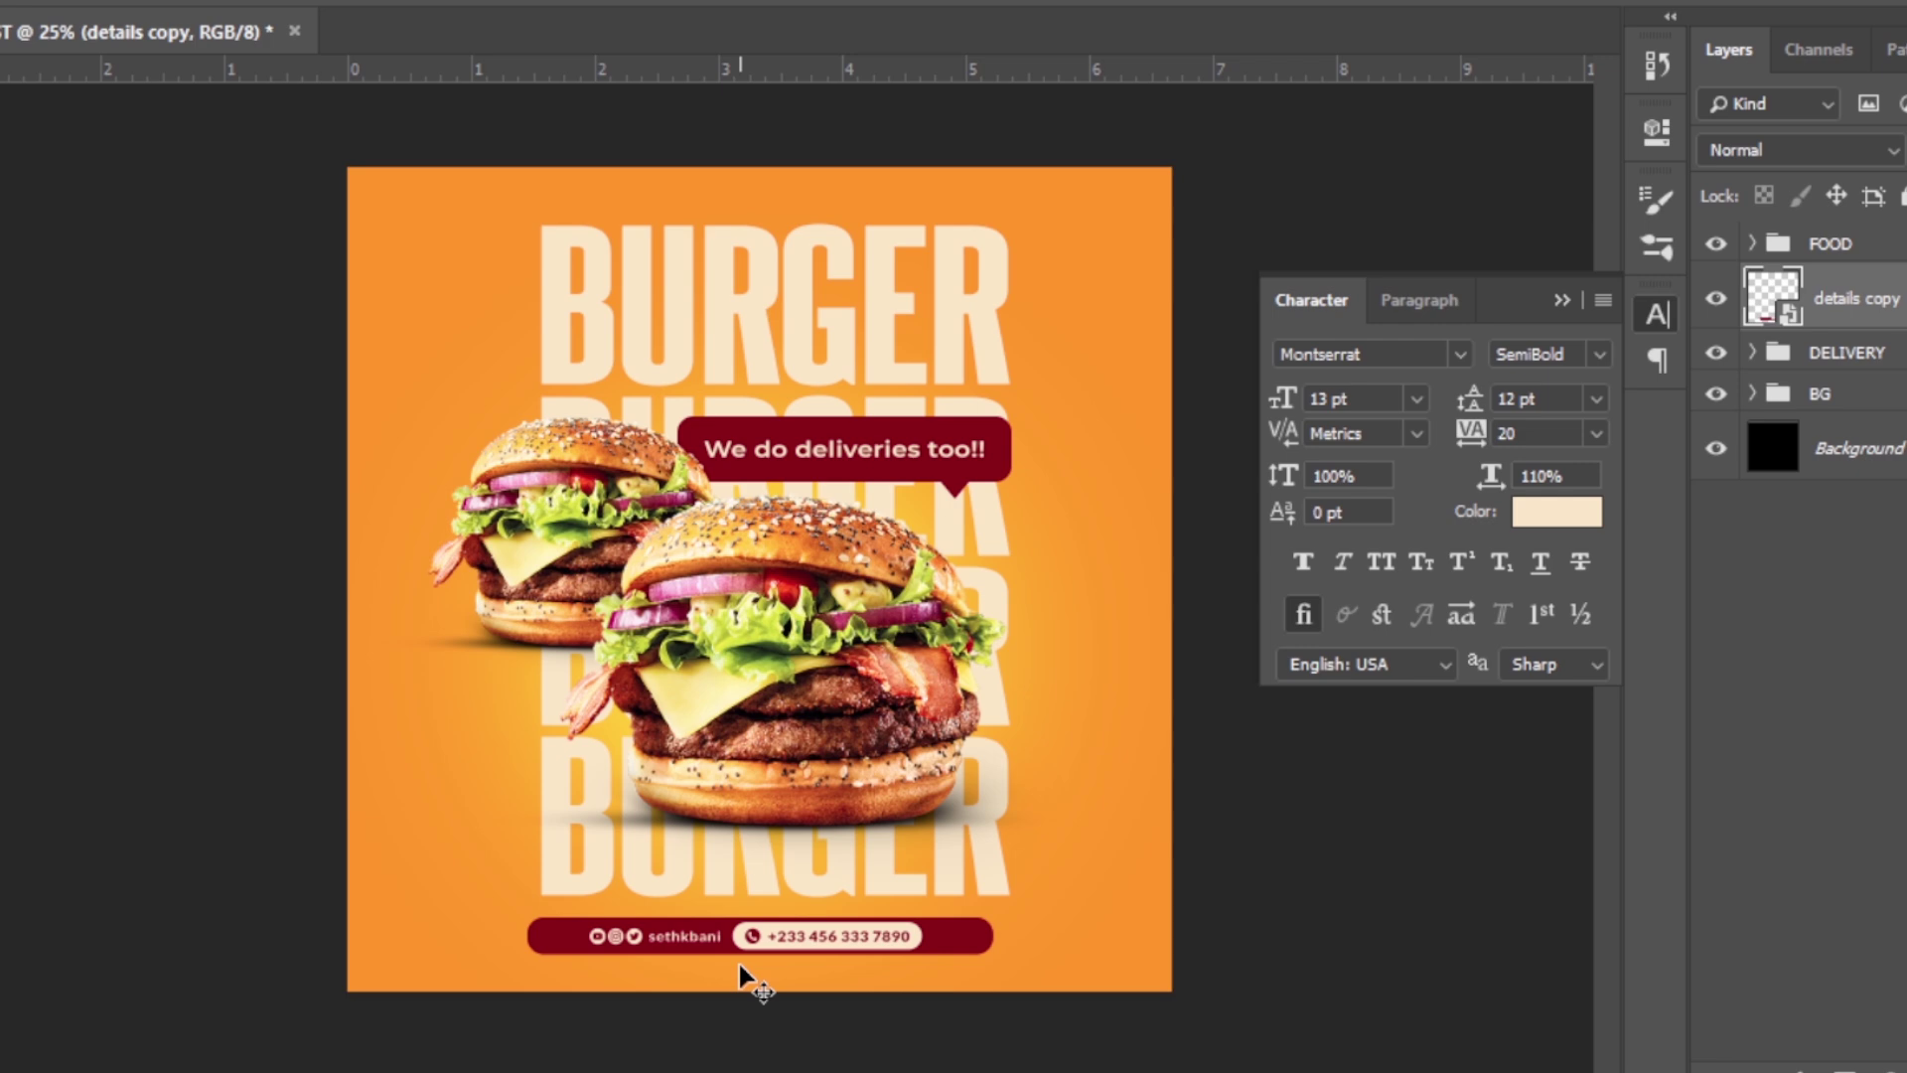
- Show the guides to check the details bar's centering with Free Transform, and hide the guides again
key("ctrl+semicolon")
key("ctrl+t")
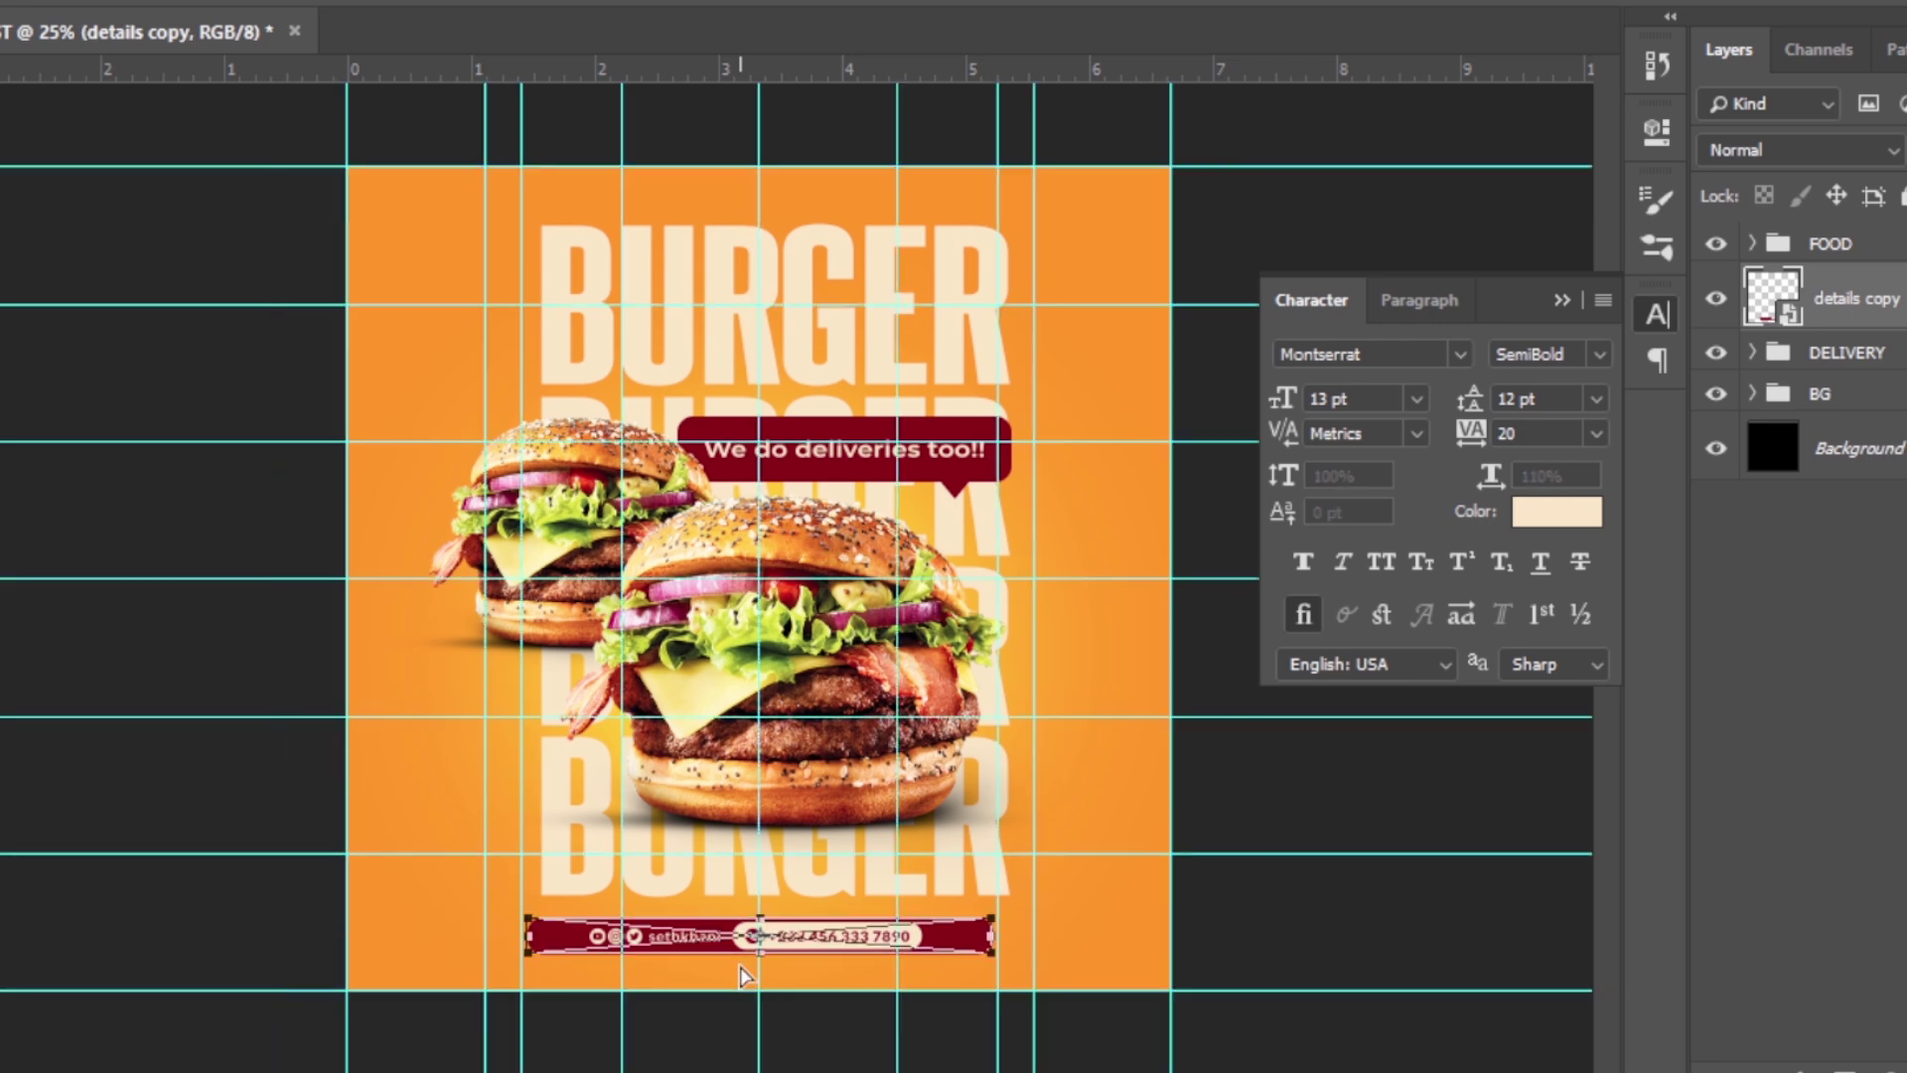
key("Return")
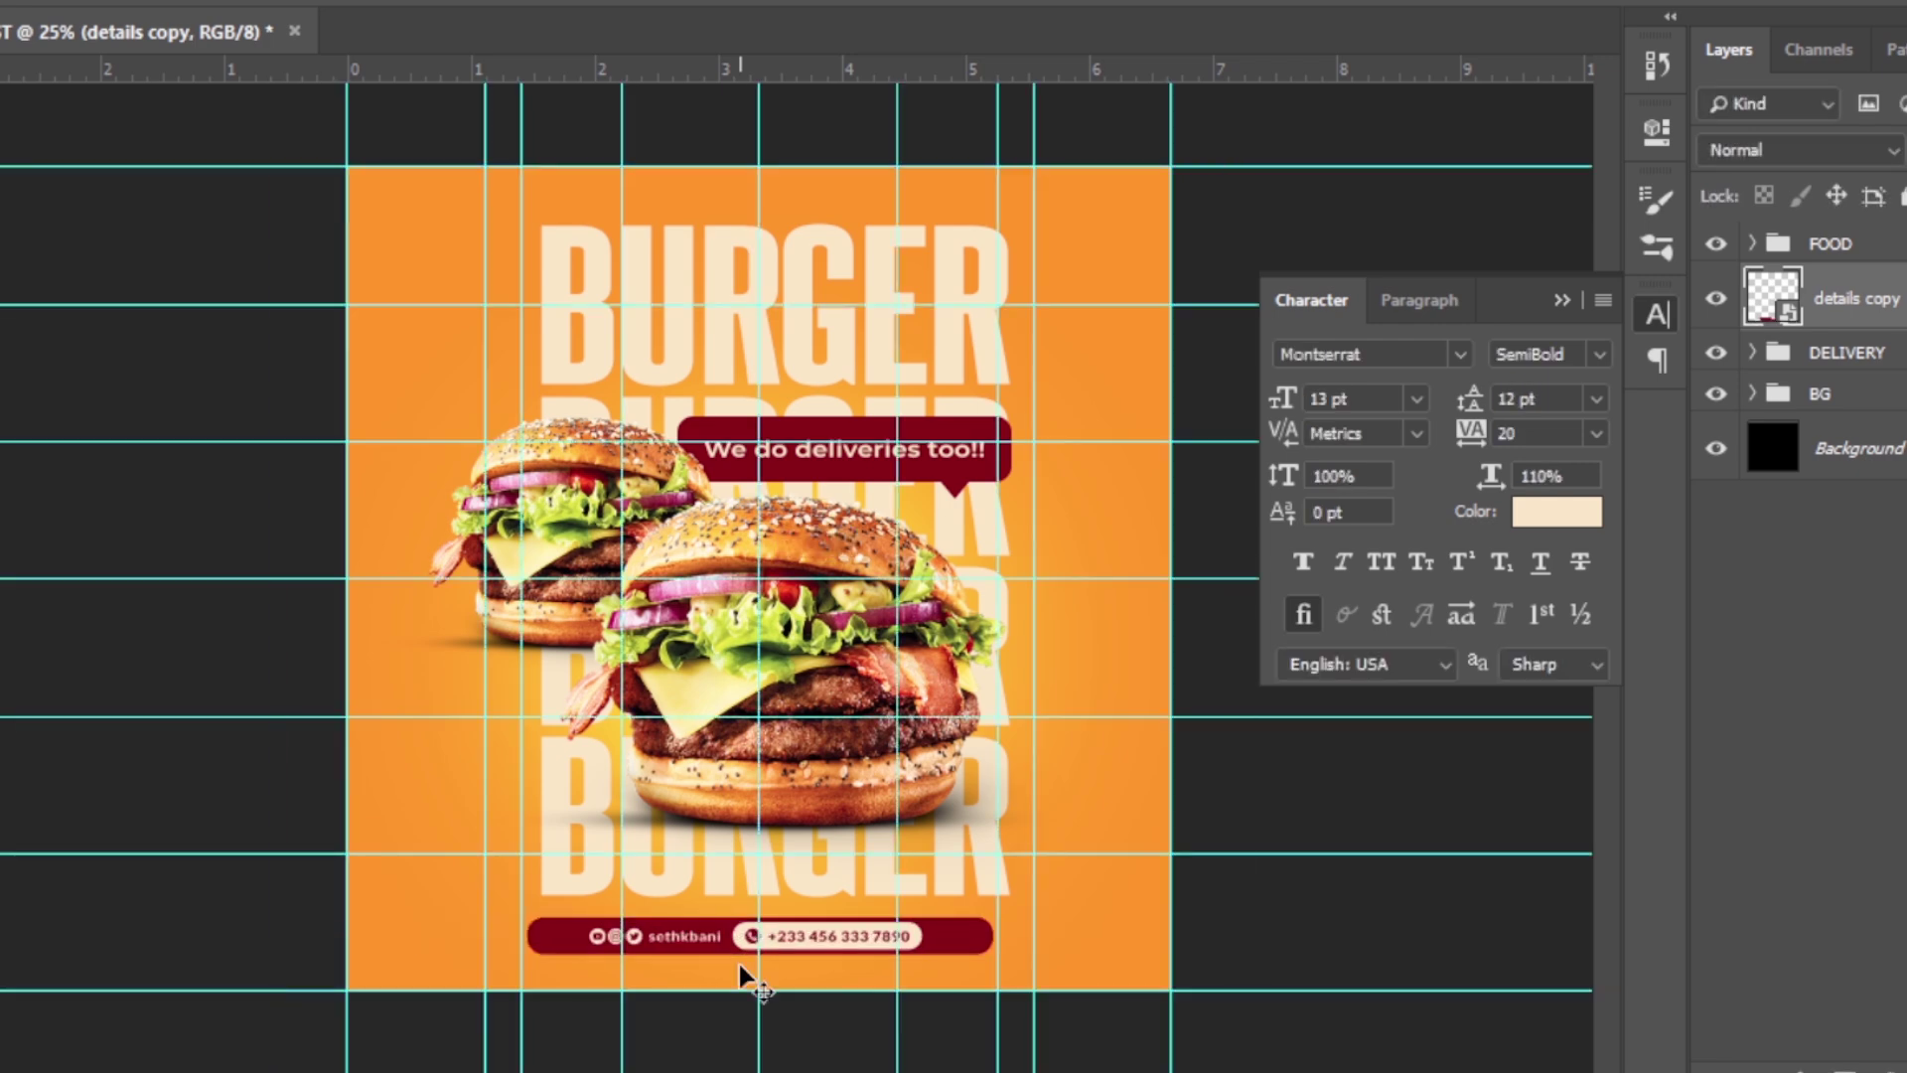
scroll(739, 964, "up", 1)
scroll(696, 923, "down", 2)
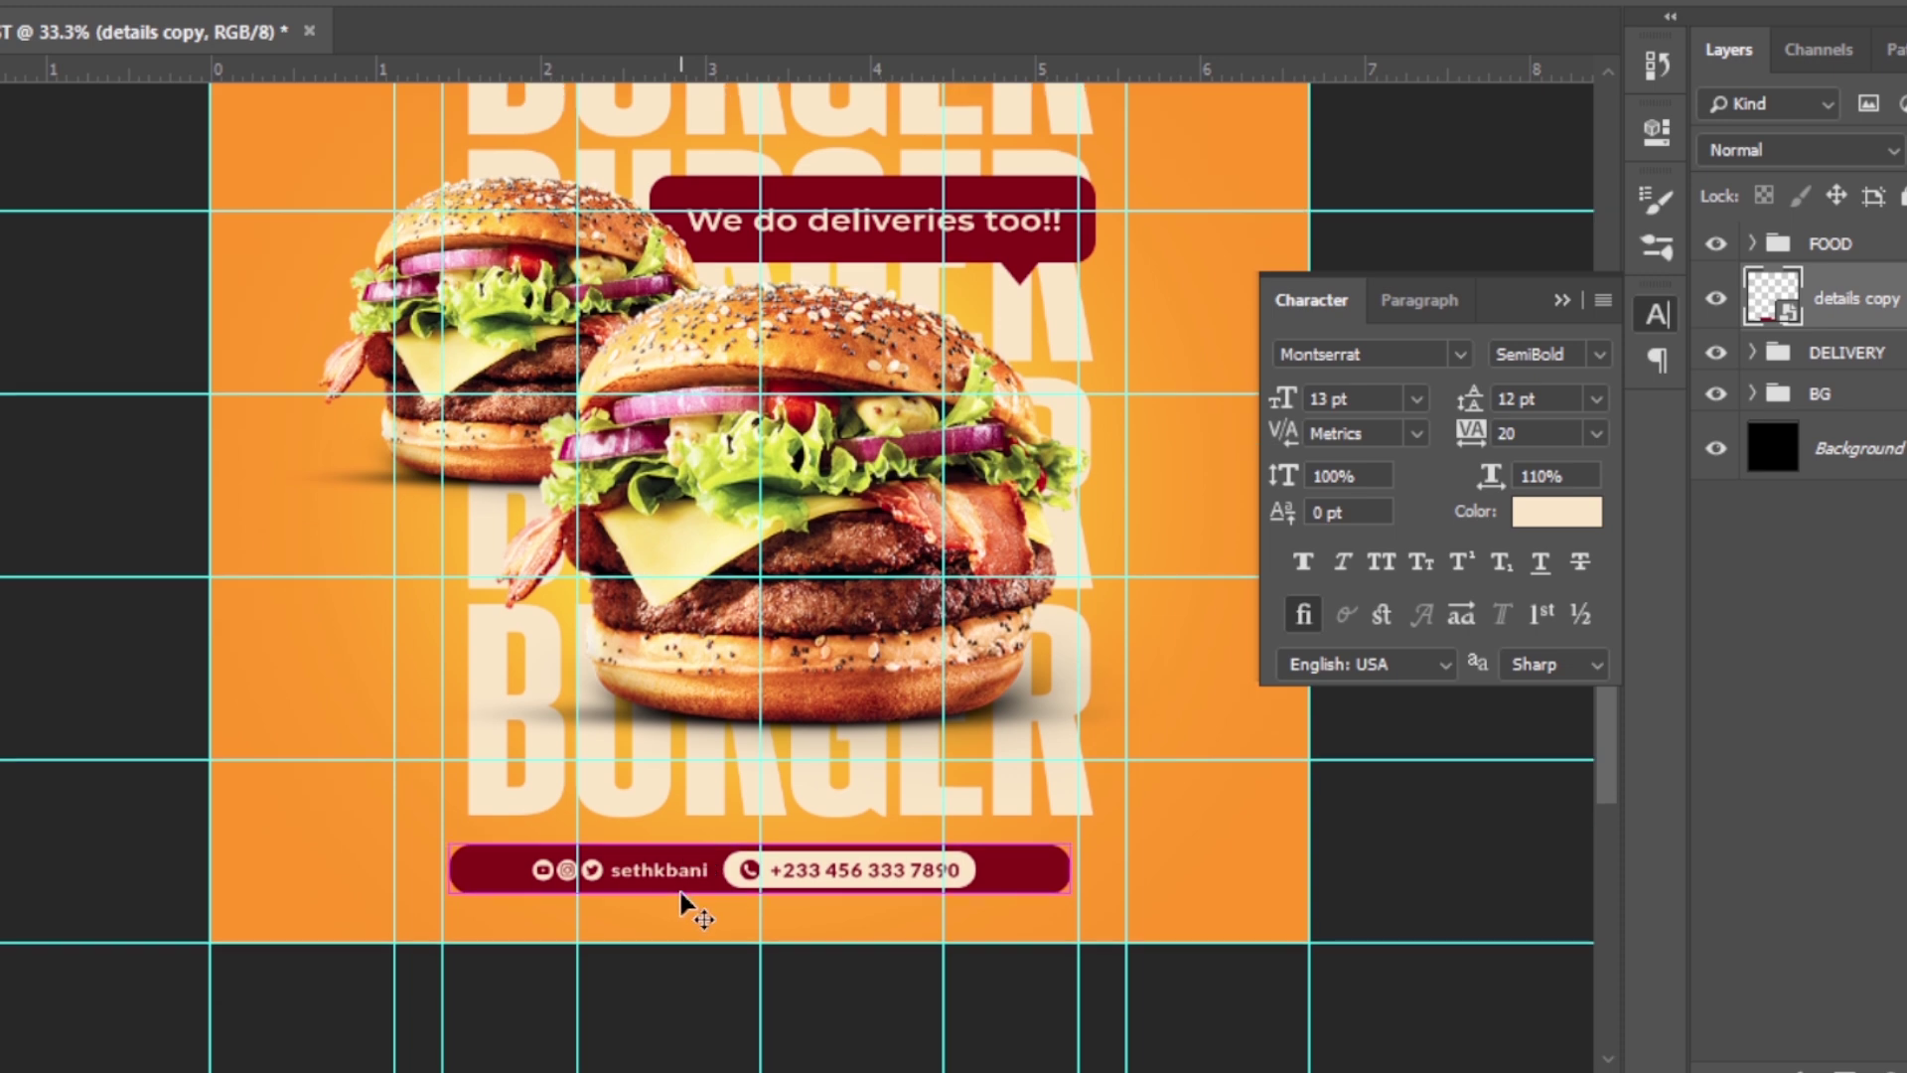
key("ctrl+h")
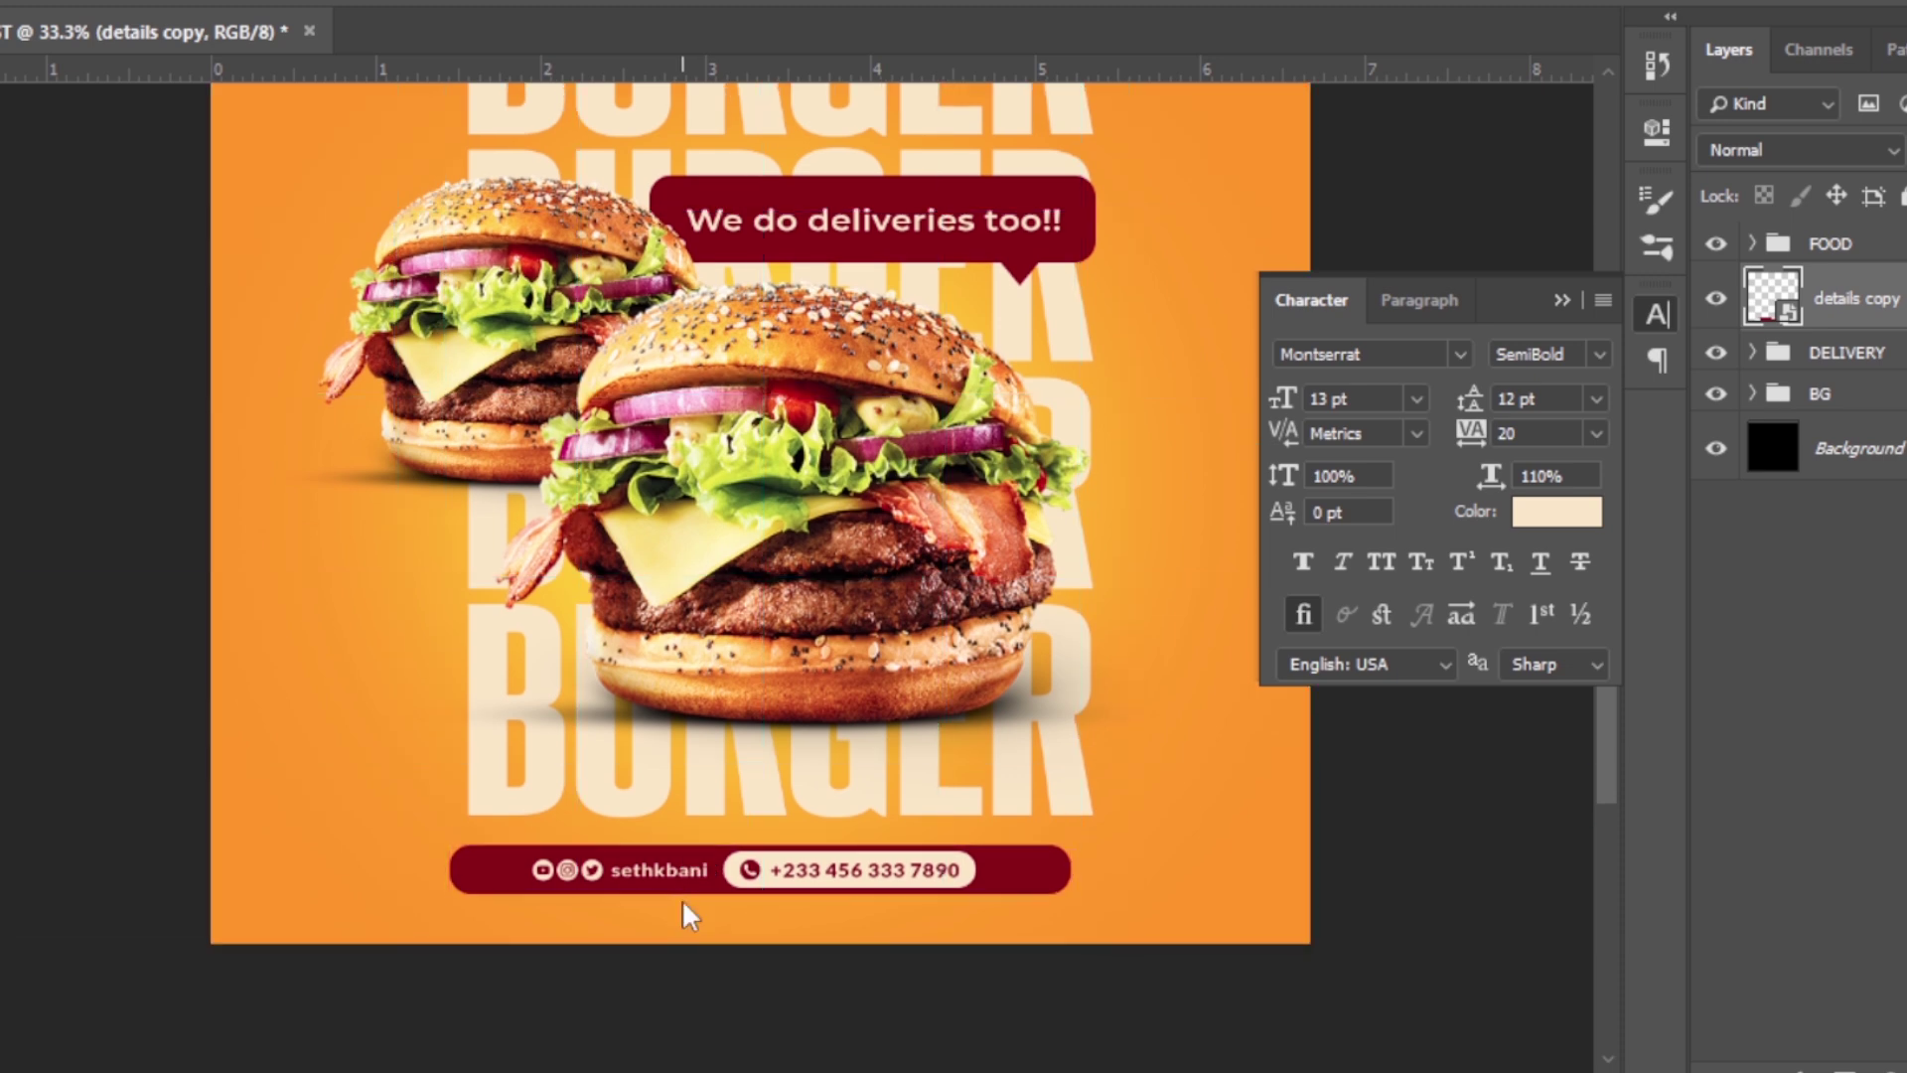
- Nudge the details bar vertically to sit midway between the lowest BURGER title and the post's lower edge, and check its centering against the guides
key("shift+Down")
key("shift+Down")
key("shift+Down")
key("shift+Down")
key("shift+Down")
key("shift+Down")
key("shift+Down")
key("shift+Down")
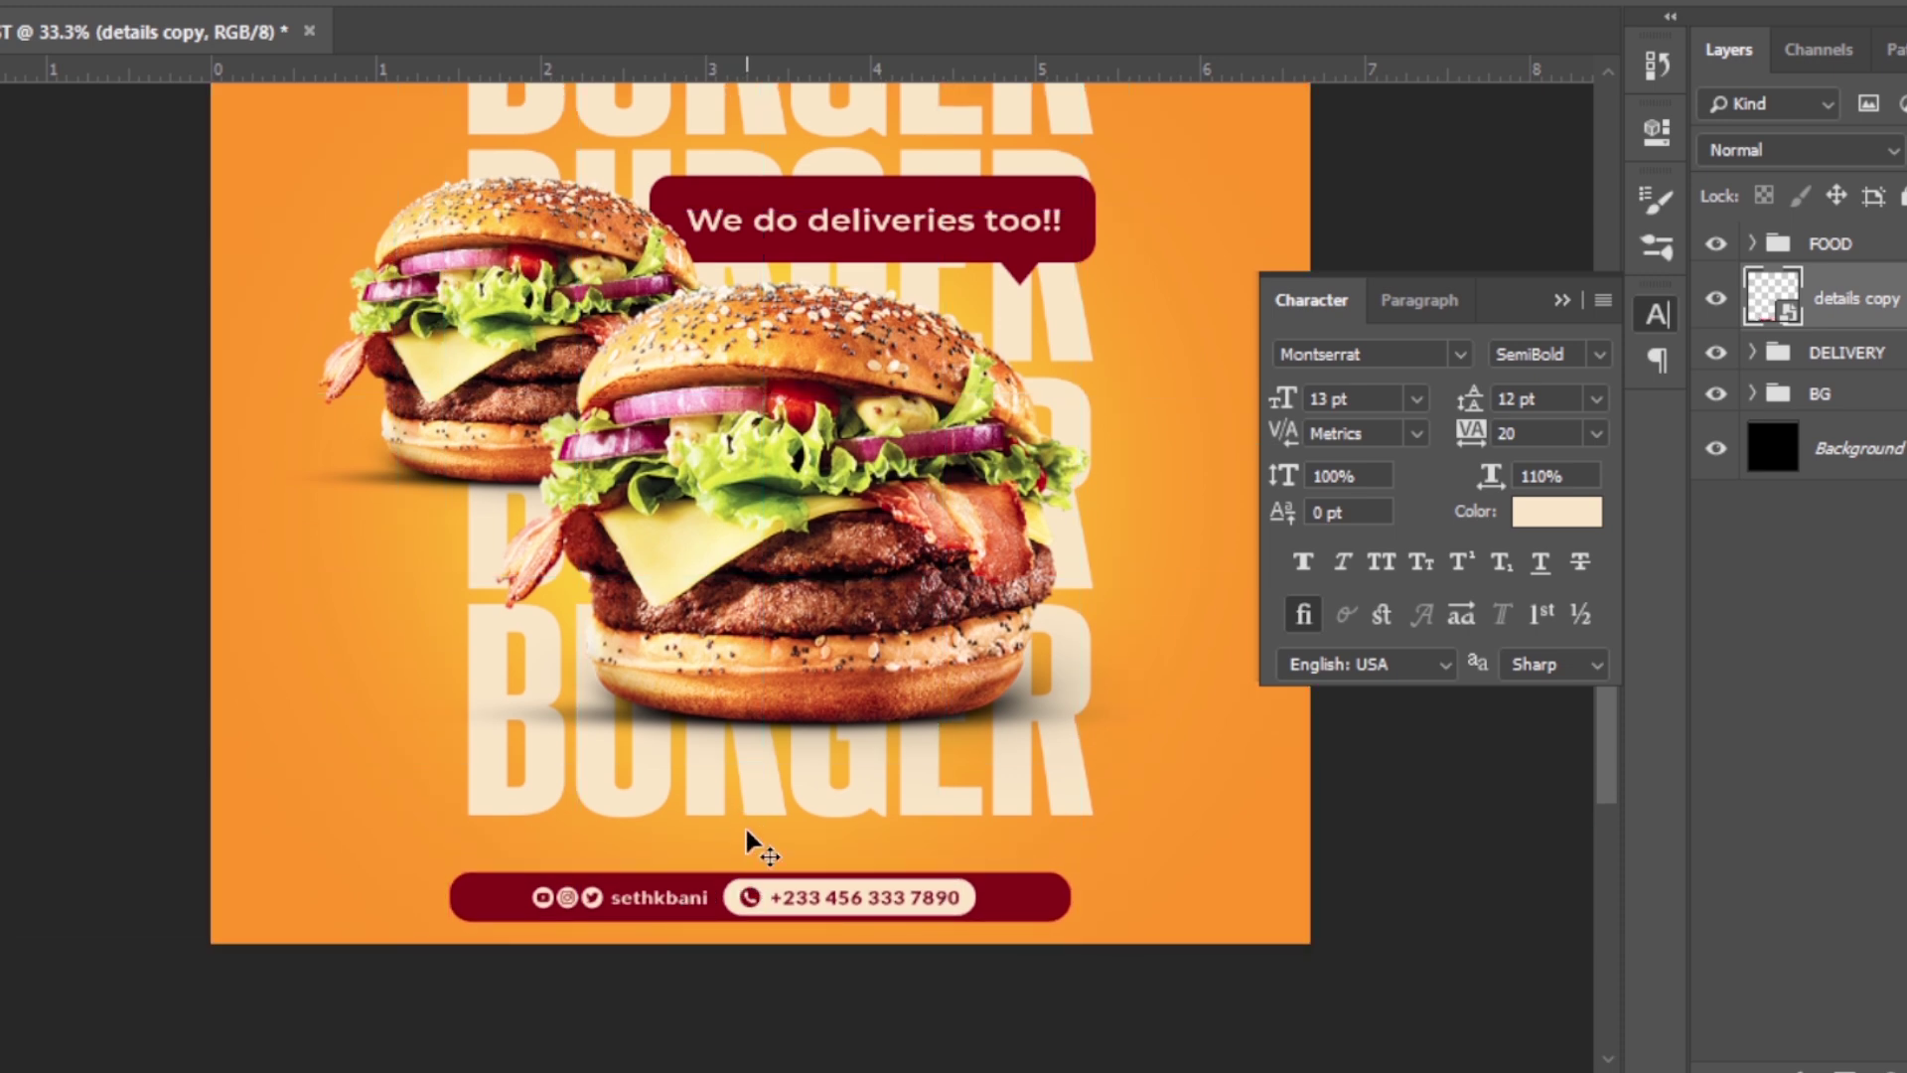
key("shift+Up")
key("shift+Up")
key("shift+Up")
key("shift+Up")
key("shift+Up")
key("shift+Up")
key("shift+Up")
key("shift+Up")
key("shift+Up")
key("shift+Up")
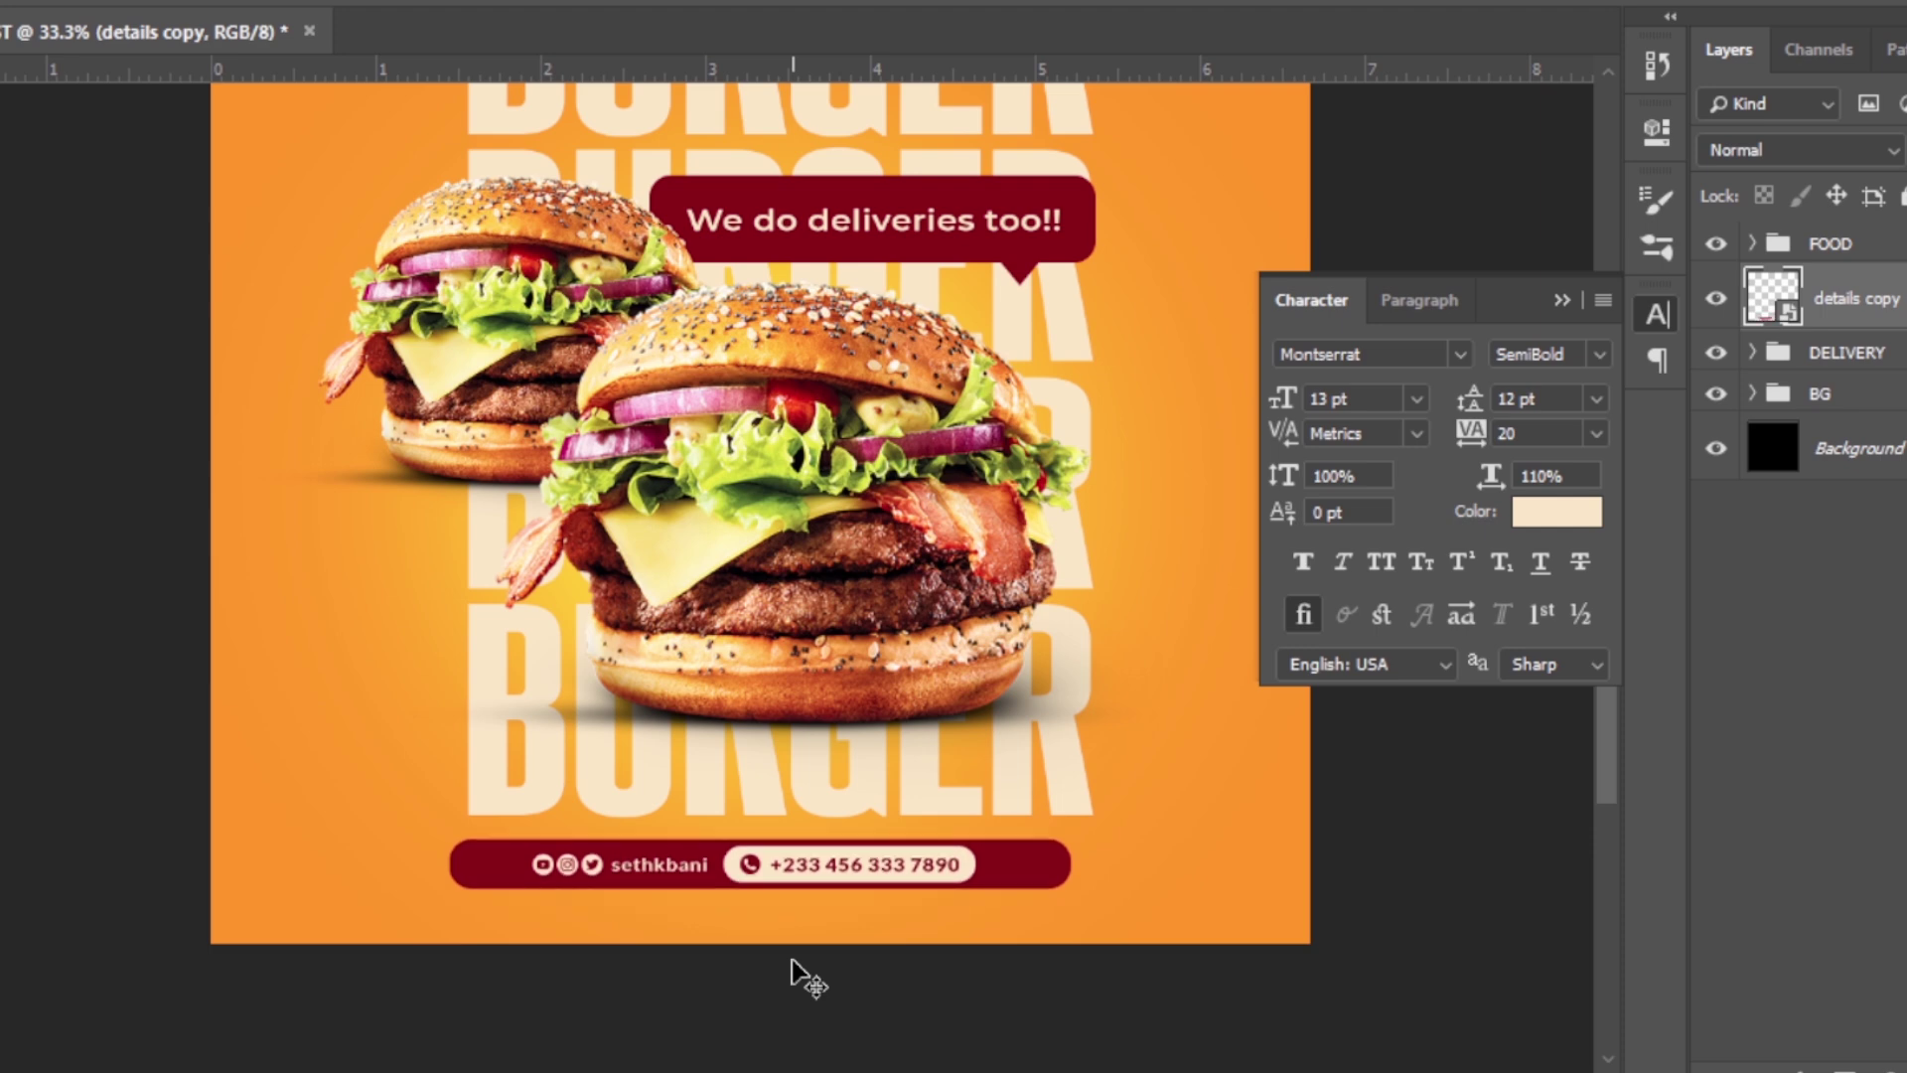
key("ctrl+h")
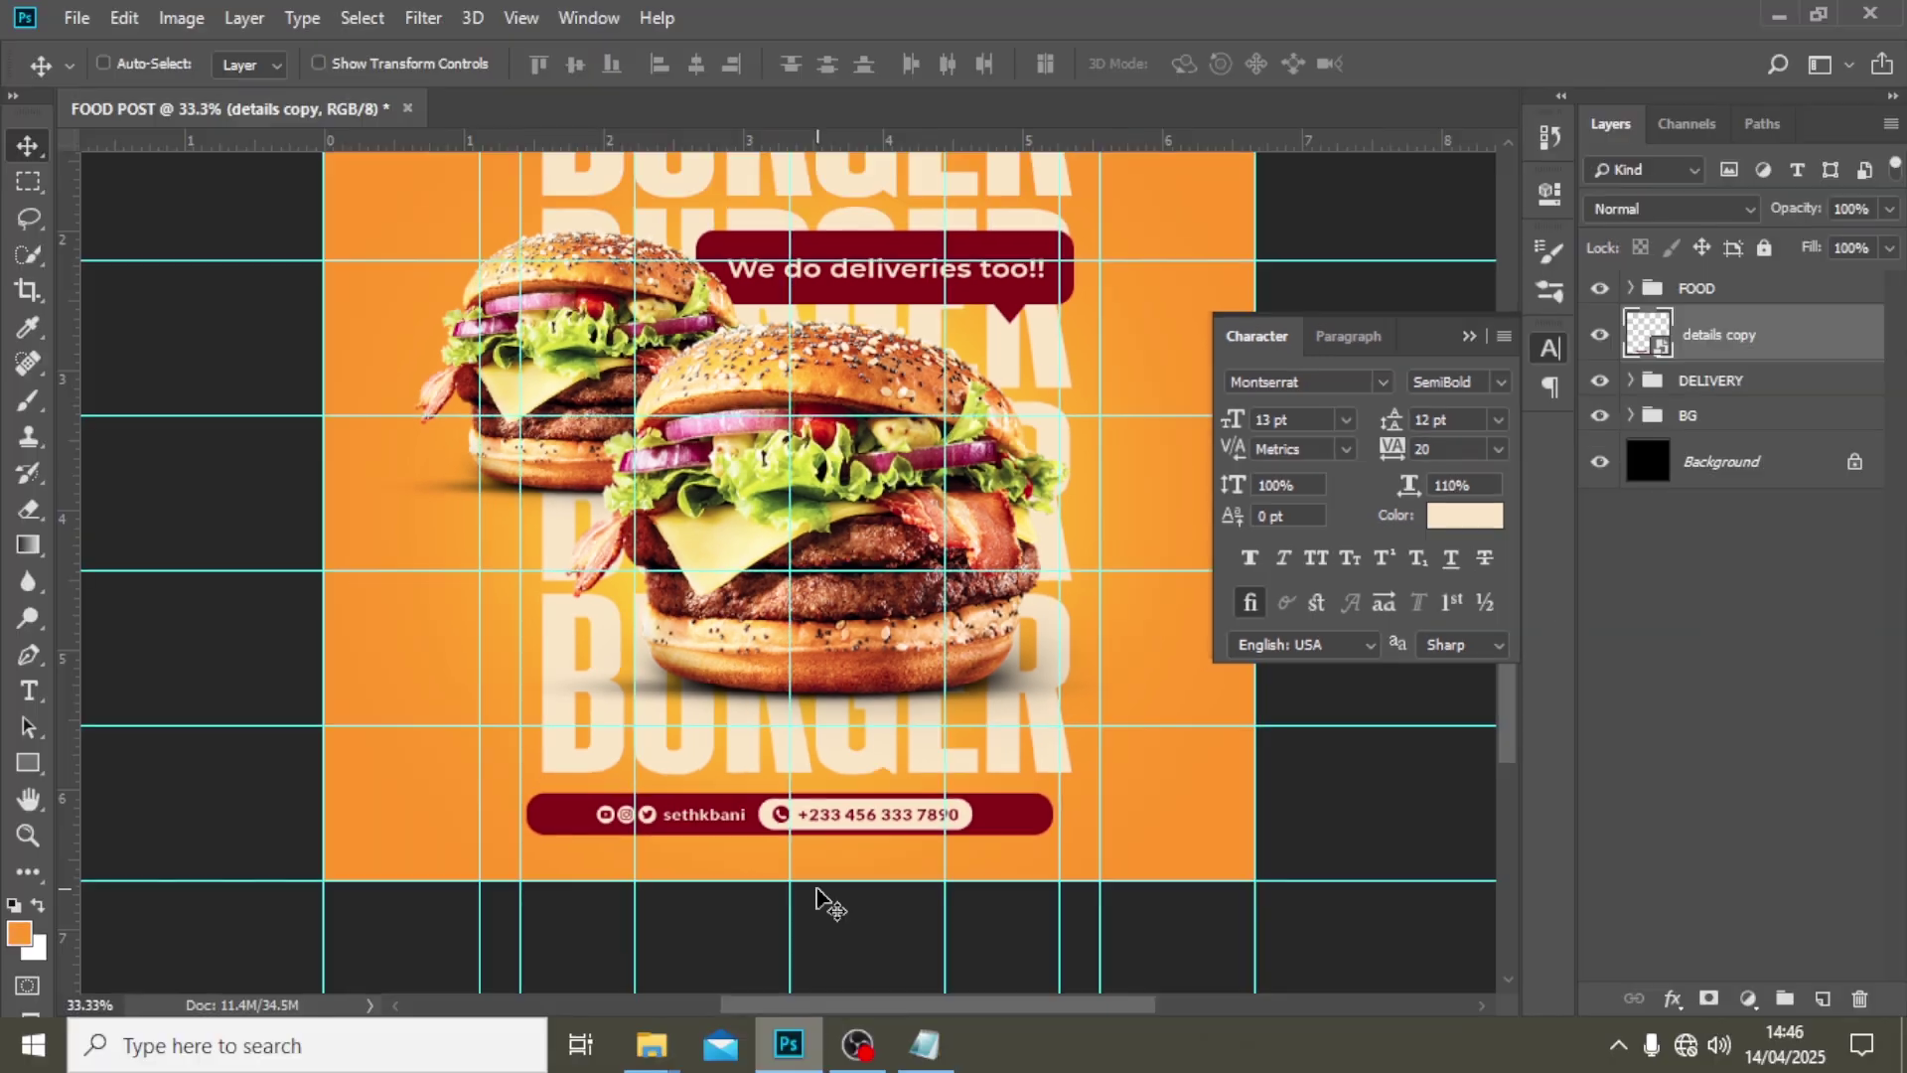
key("ctrl+t")
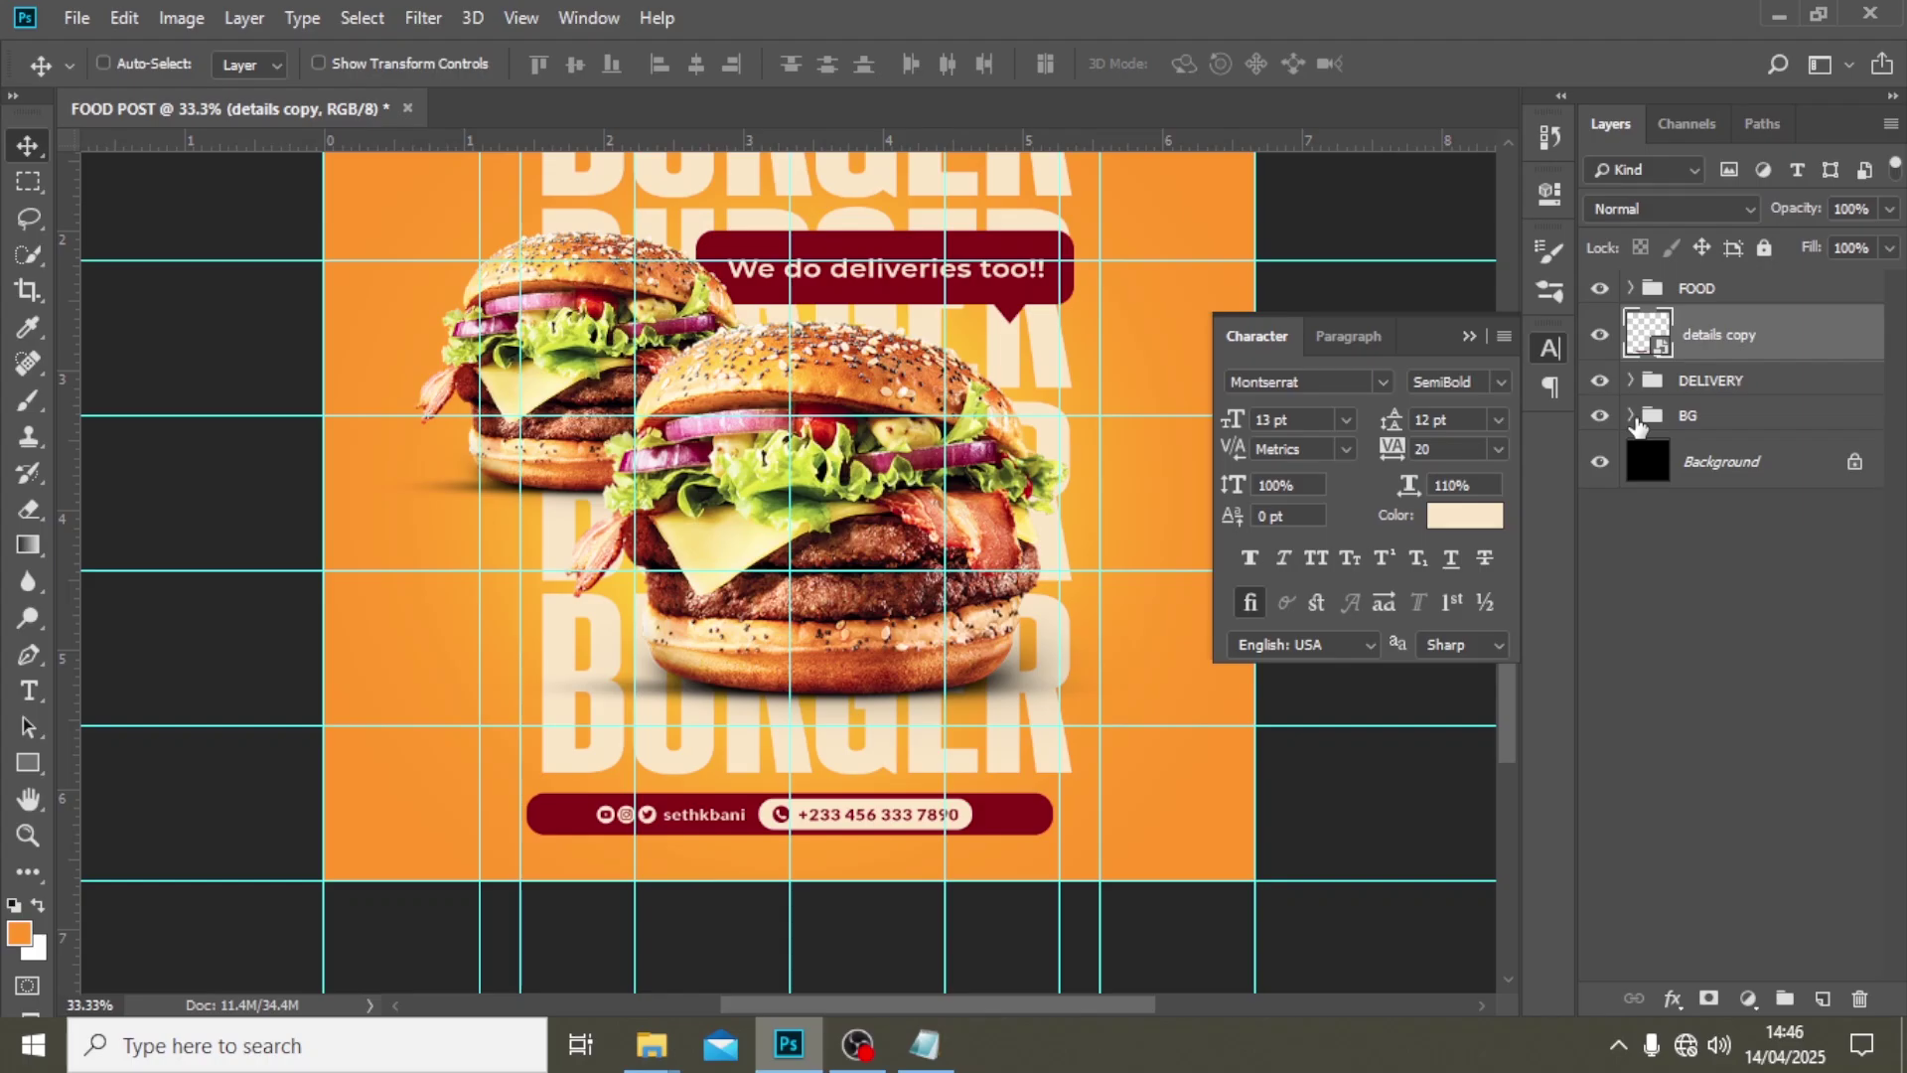
- Nudge the four BURGER titles in the BG group left together to about X 997 px to center them on the guides, then hide the guides
left_click(1634, 452)
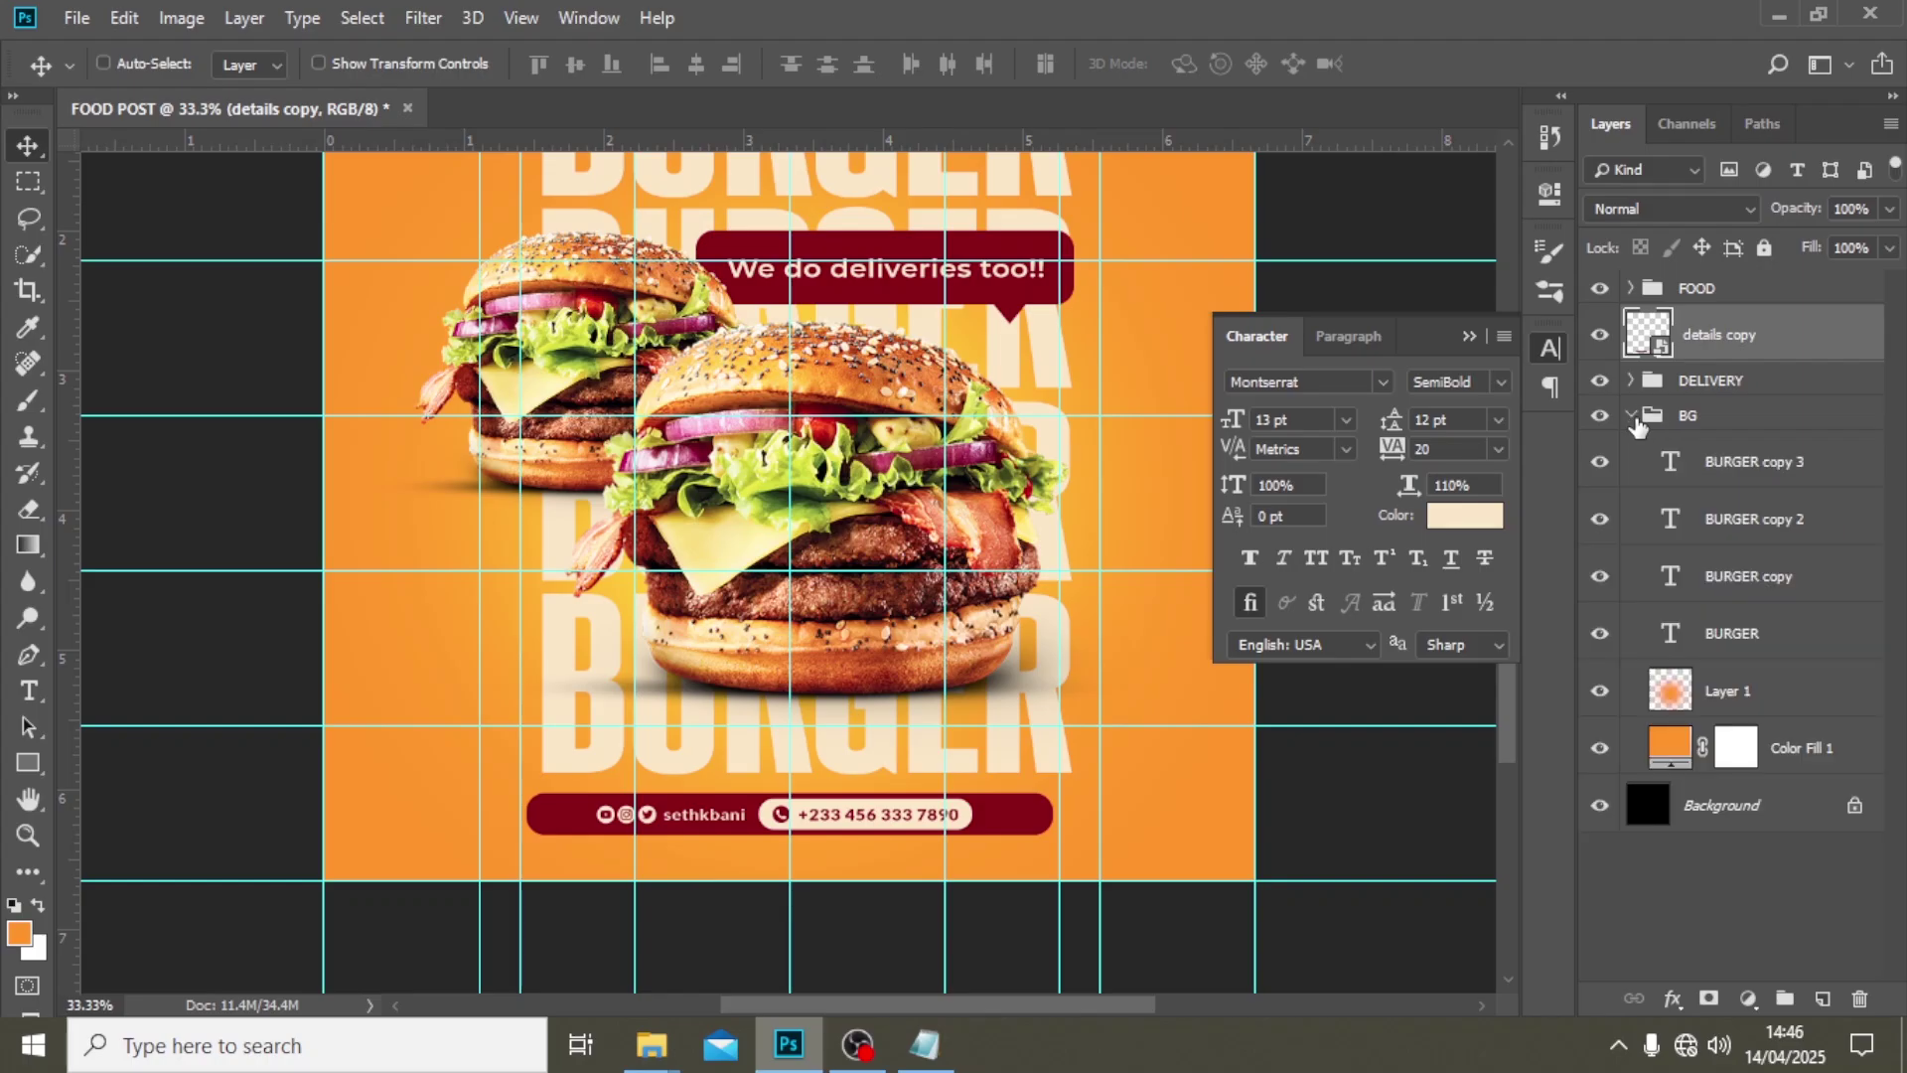
left_click(1540, 740, "shift")
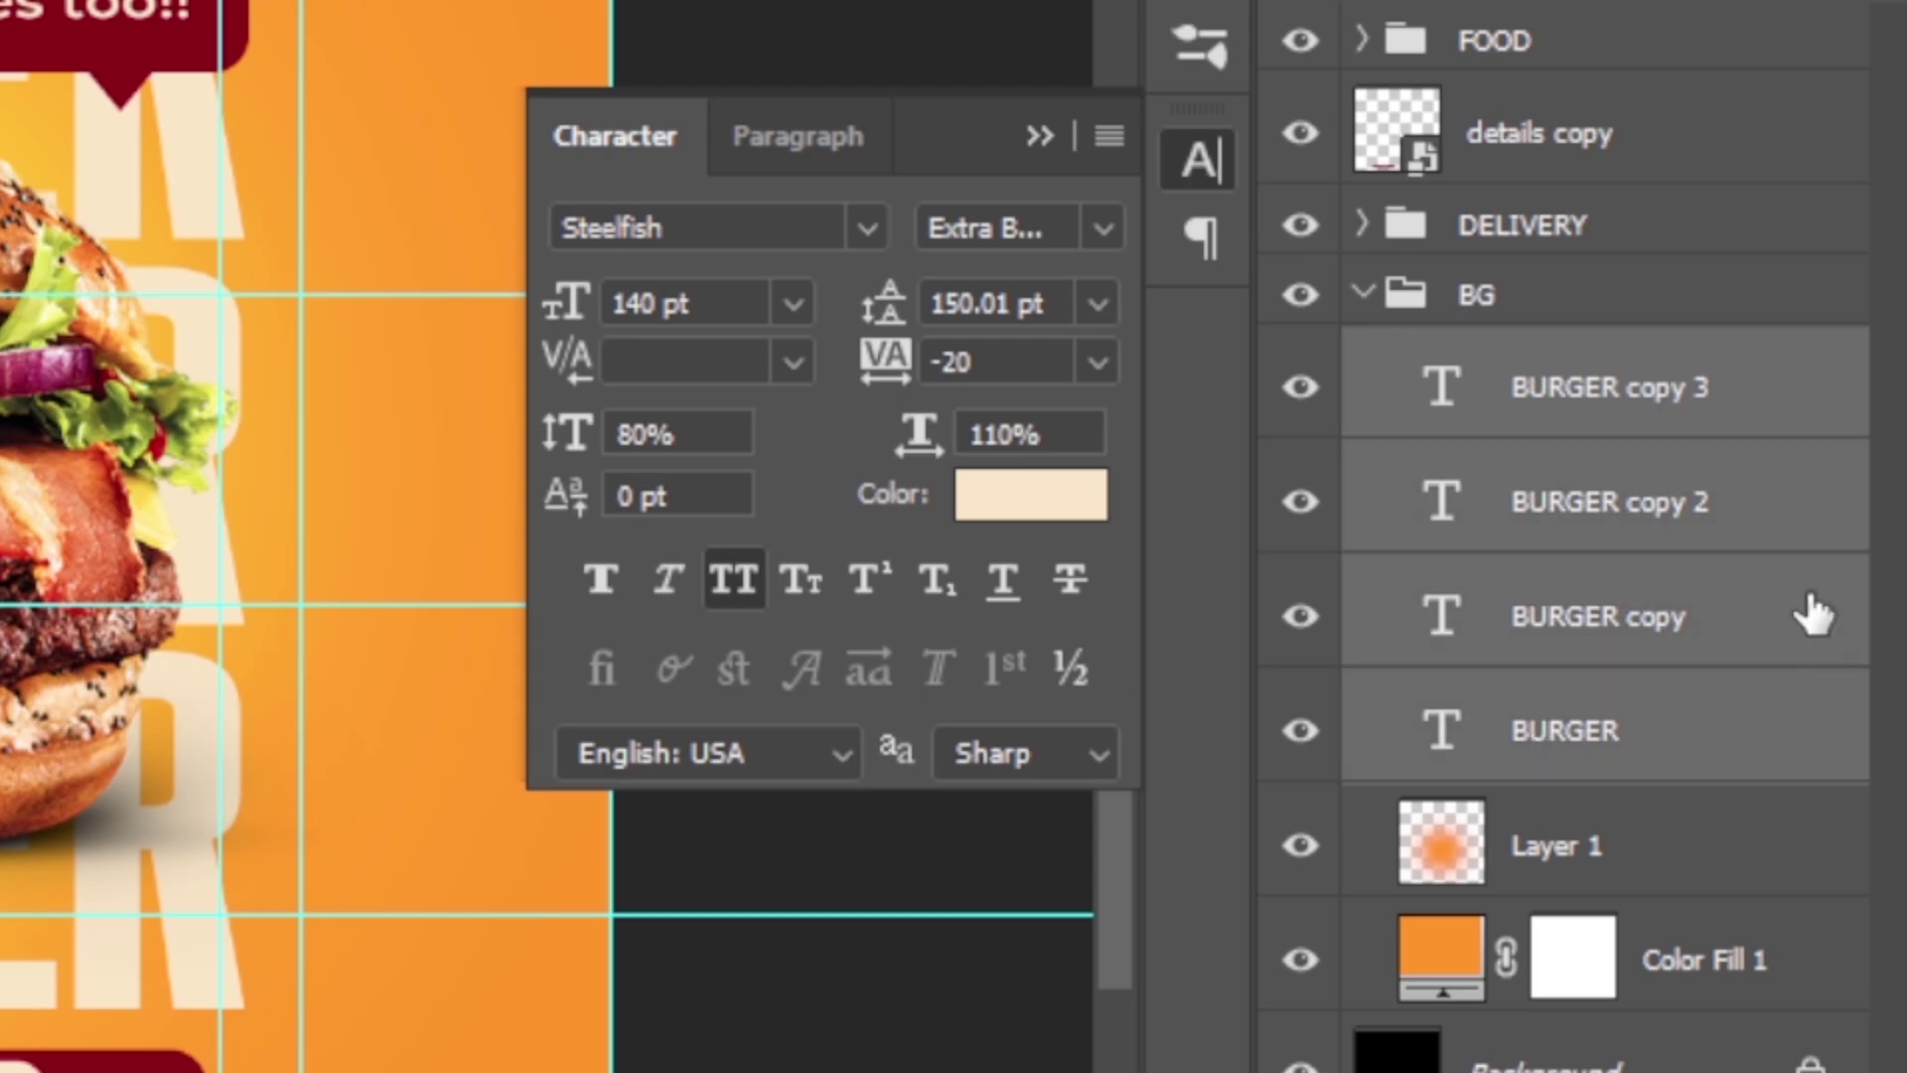
key("ctrl+t")
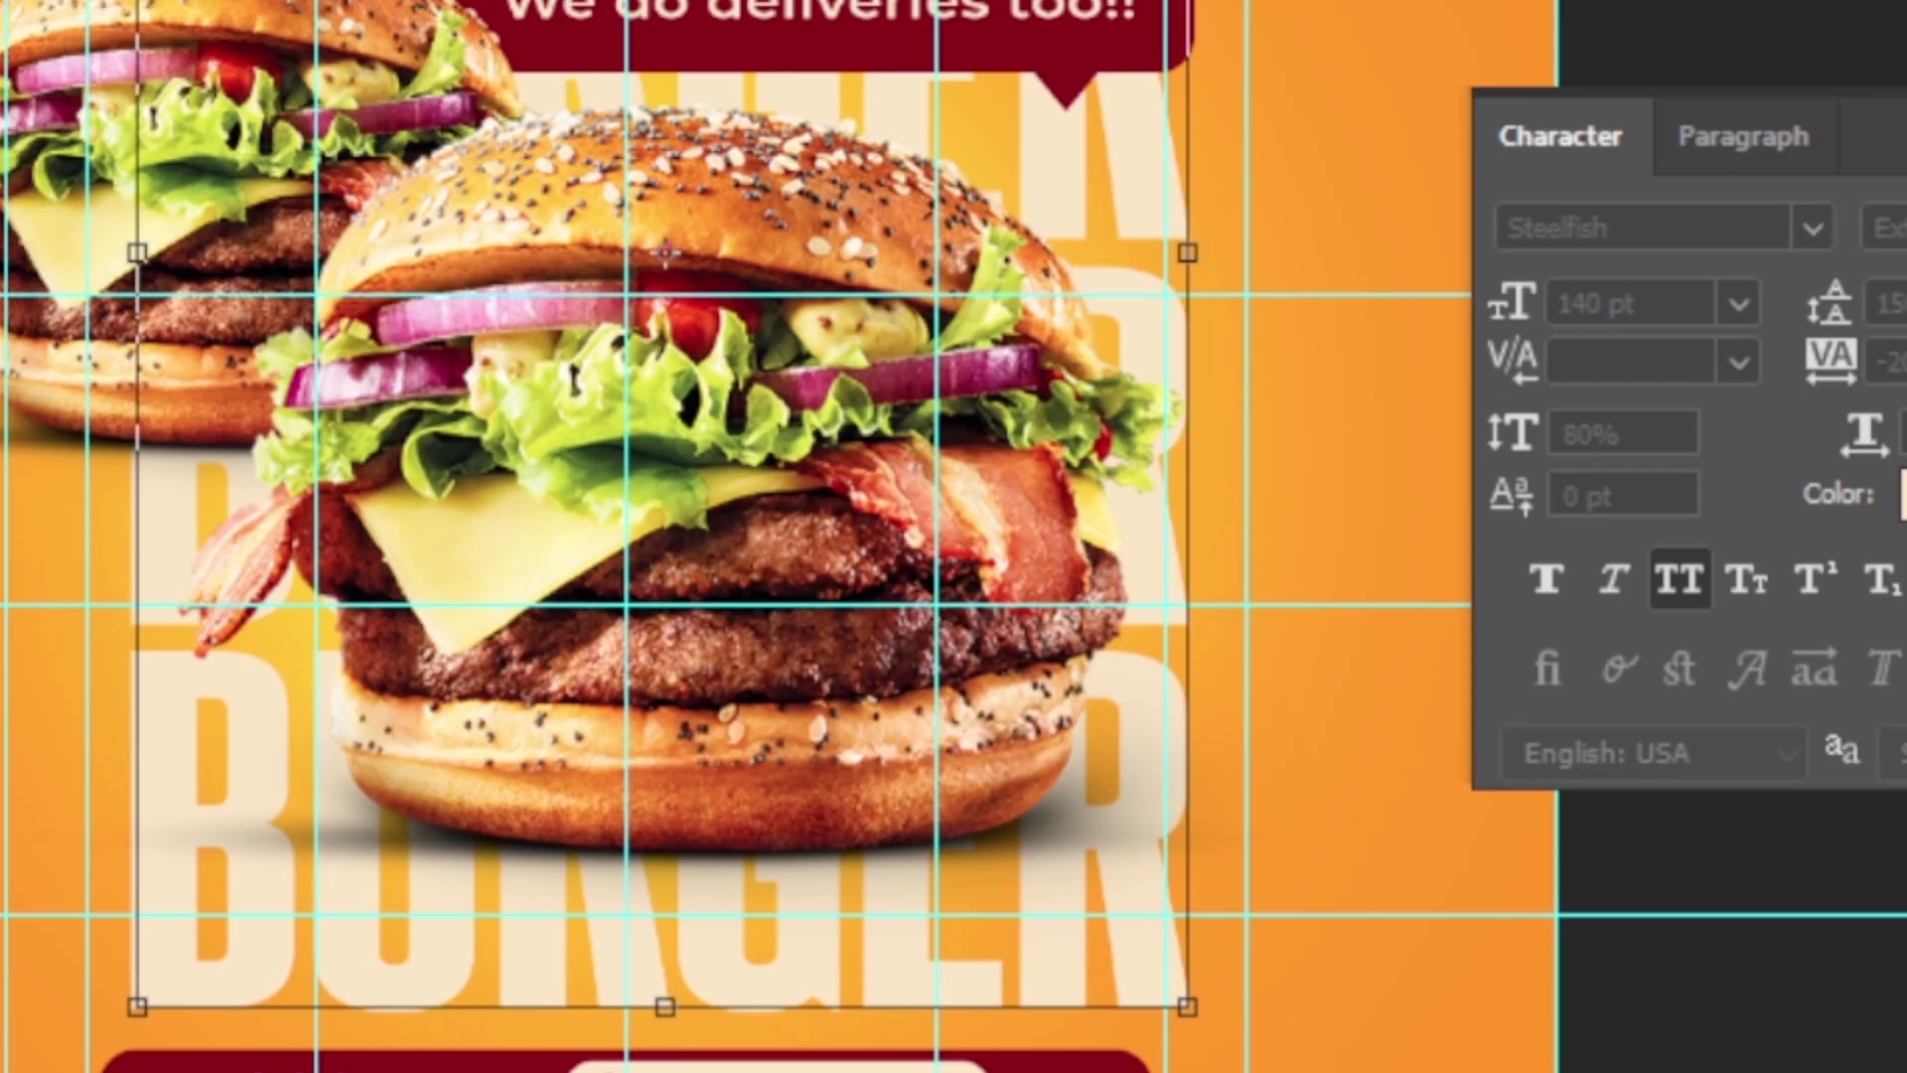
key("shift+Left")
key("shift+Left")
key("shift+Left")
key("shift+Left")
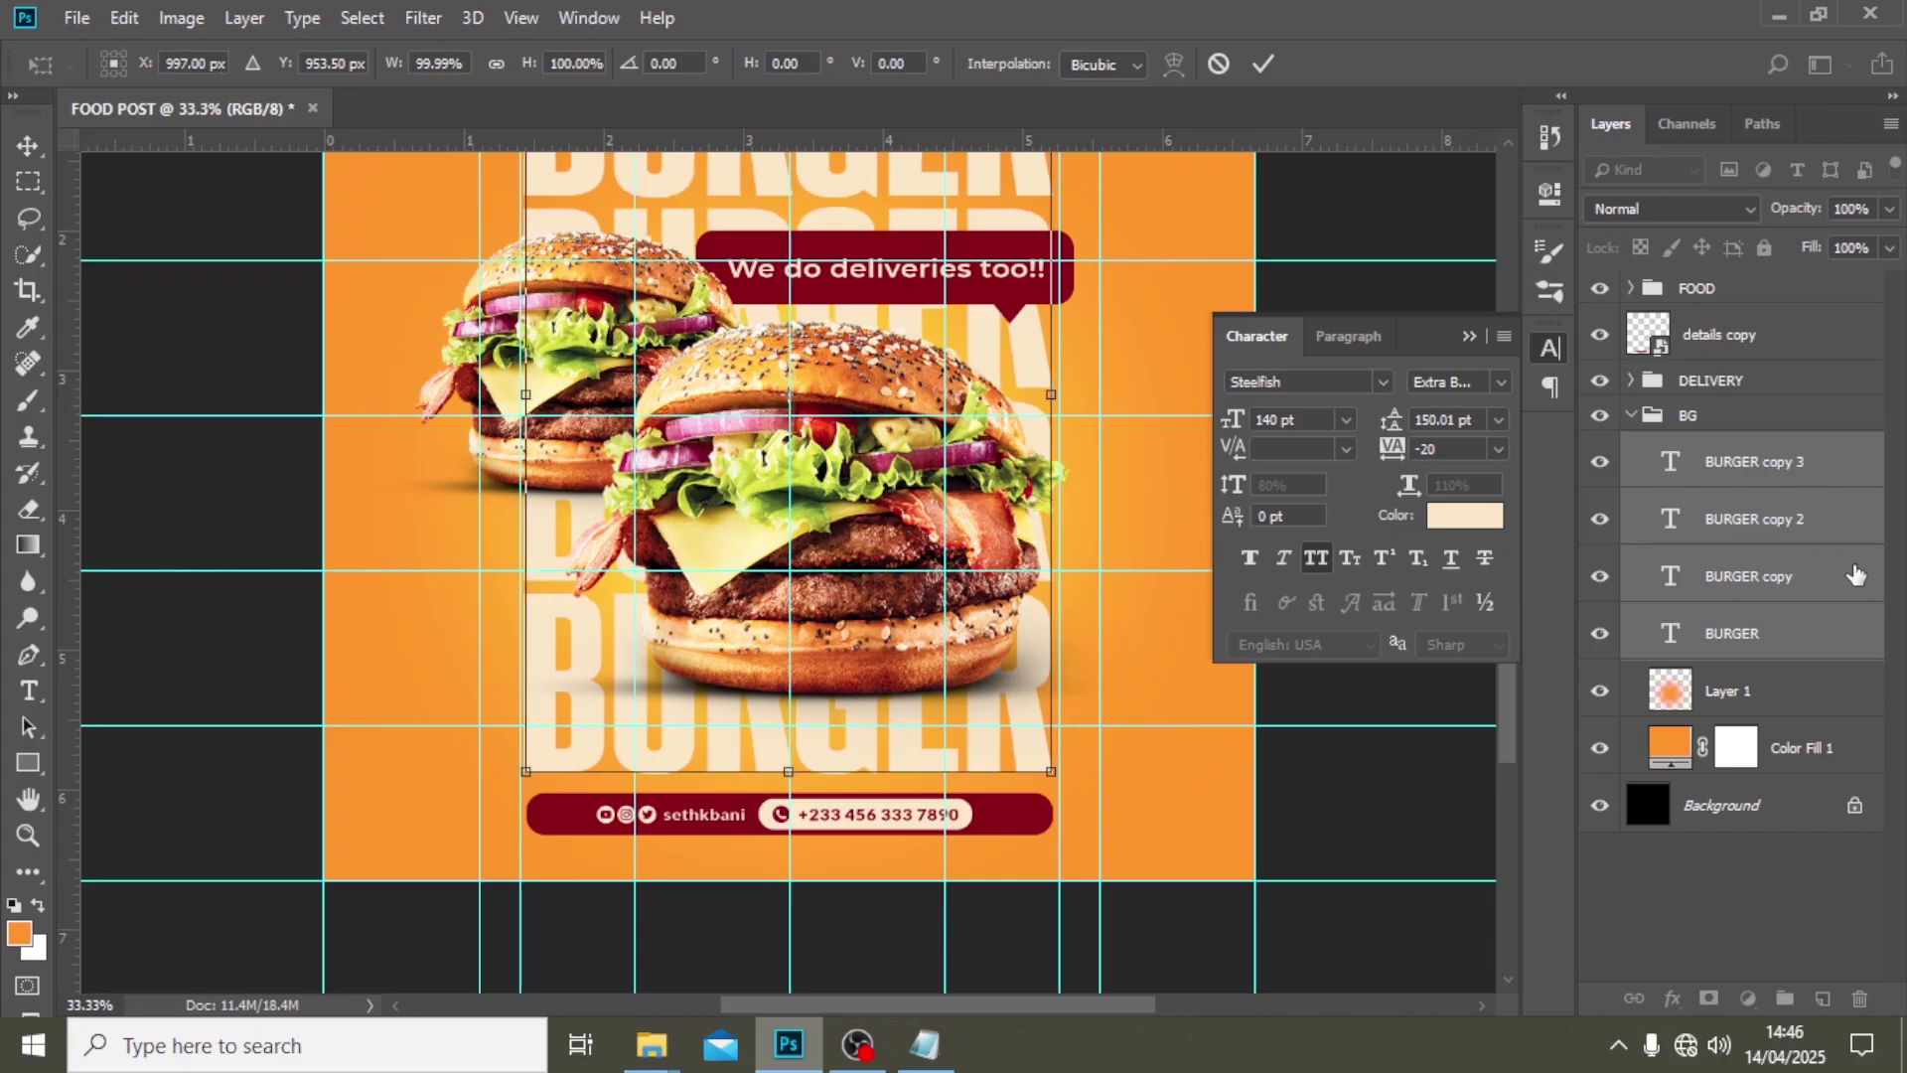
key("Return")
key("ctrl+semicolon")
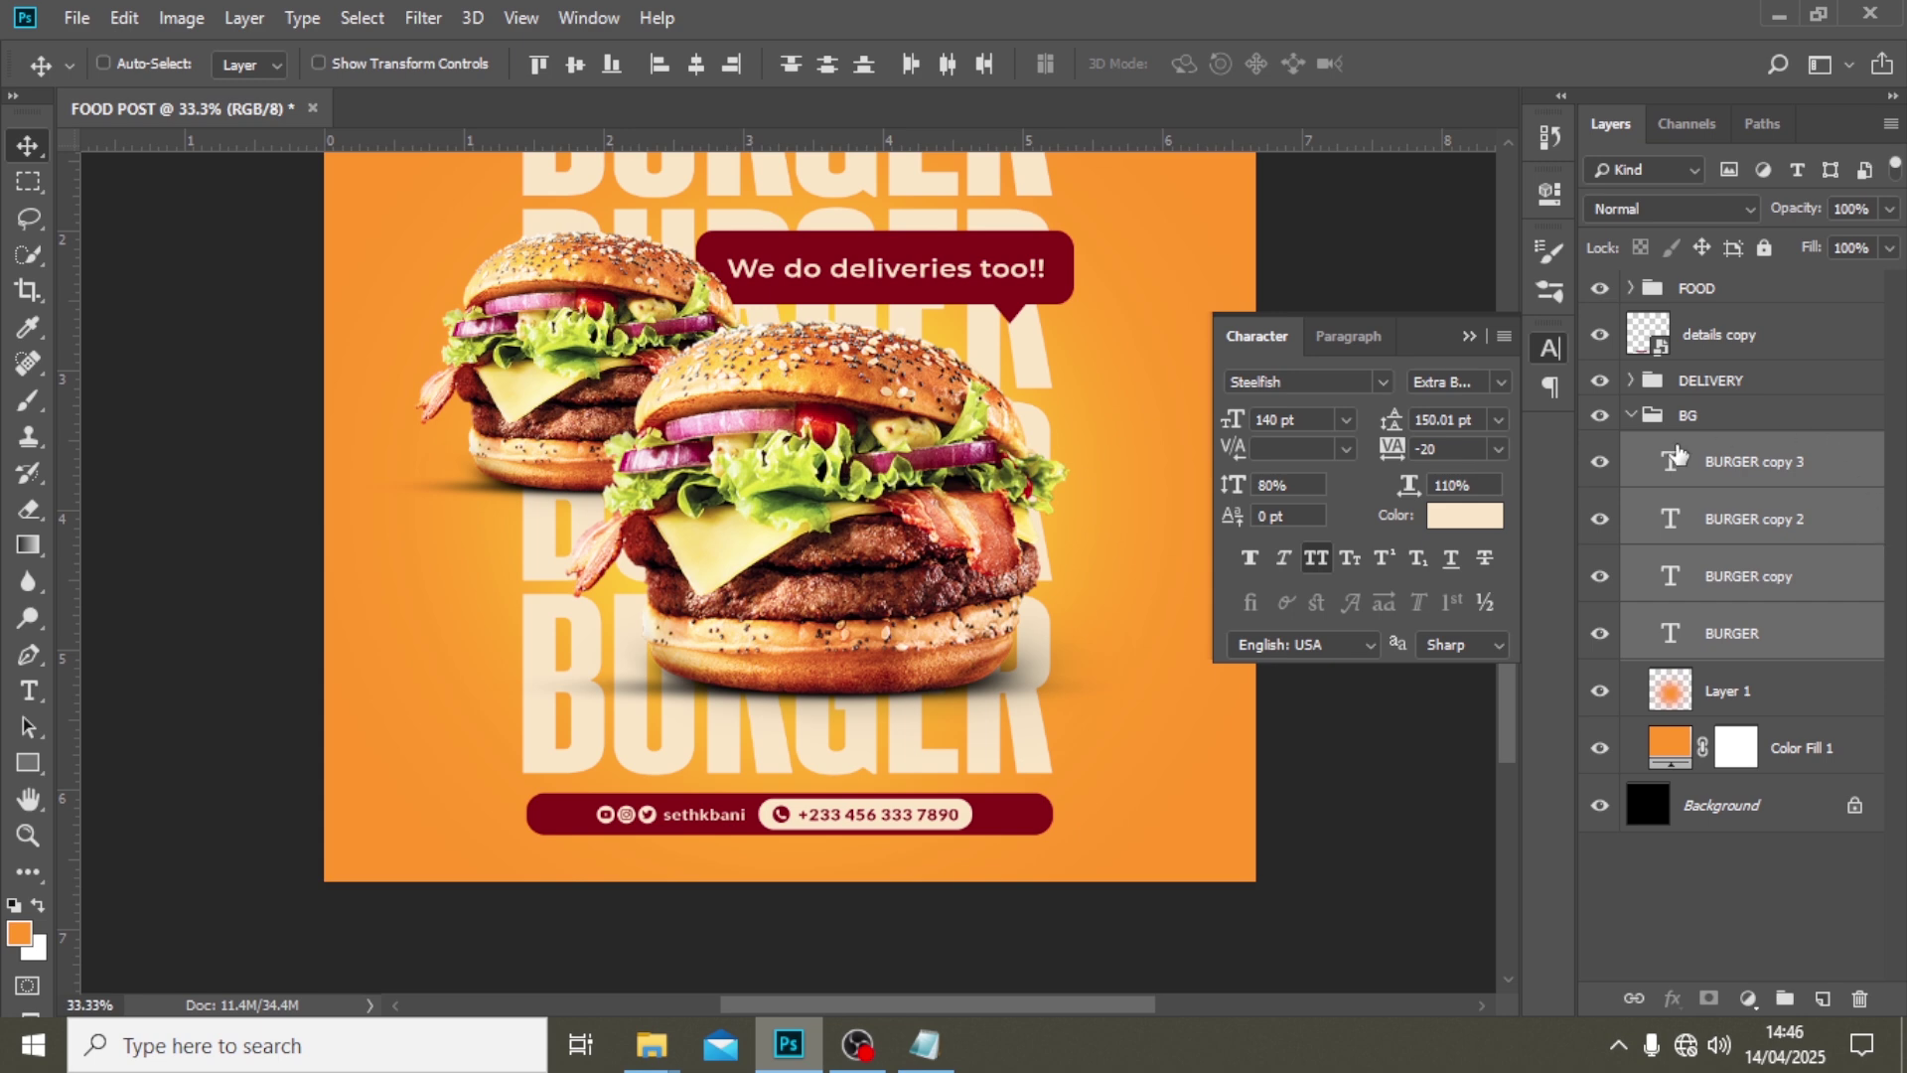
left_click(1630, 416)
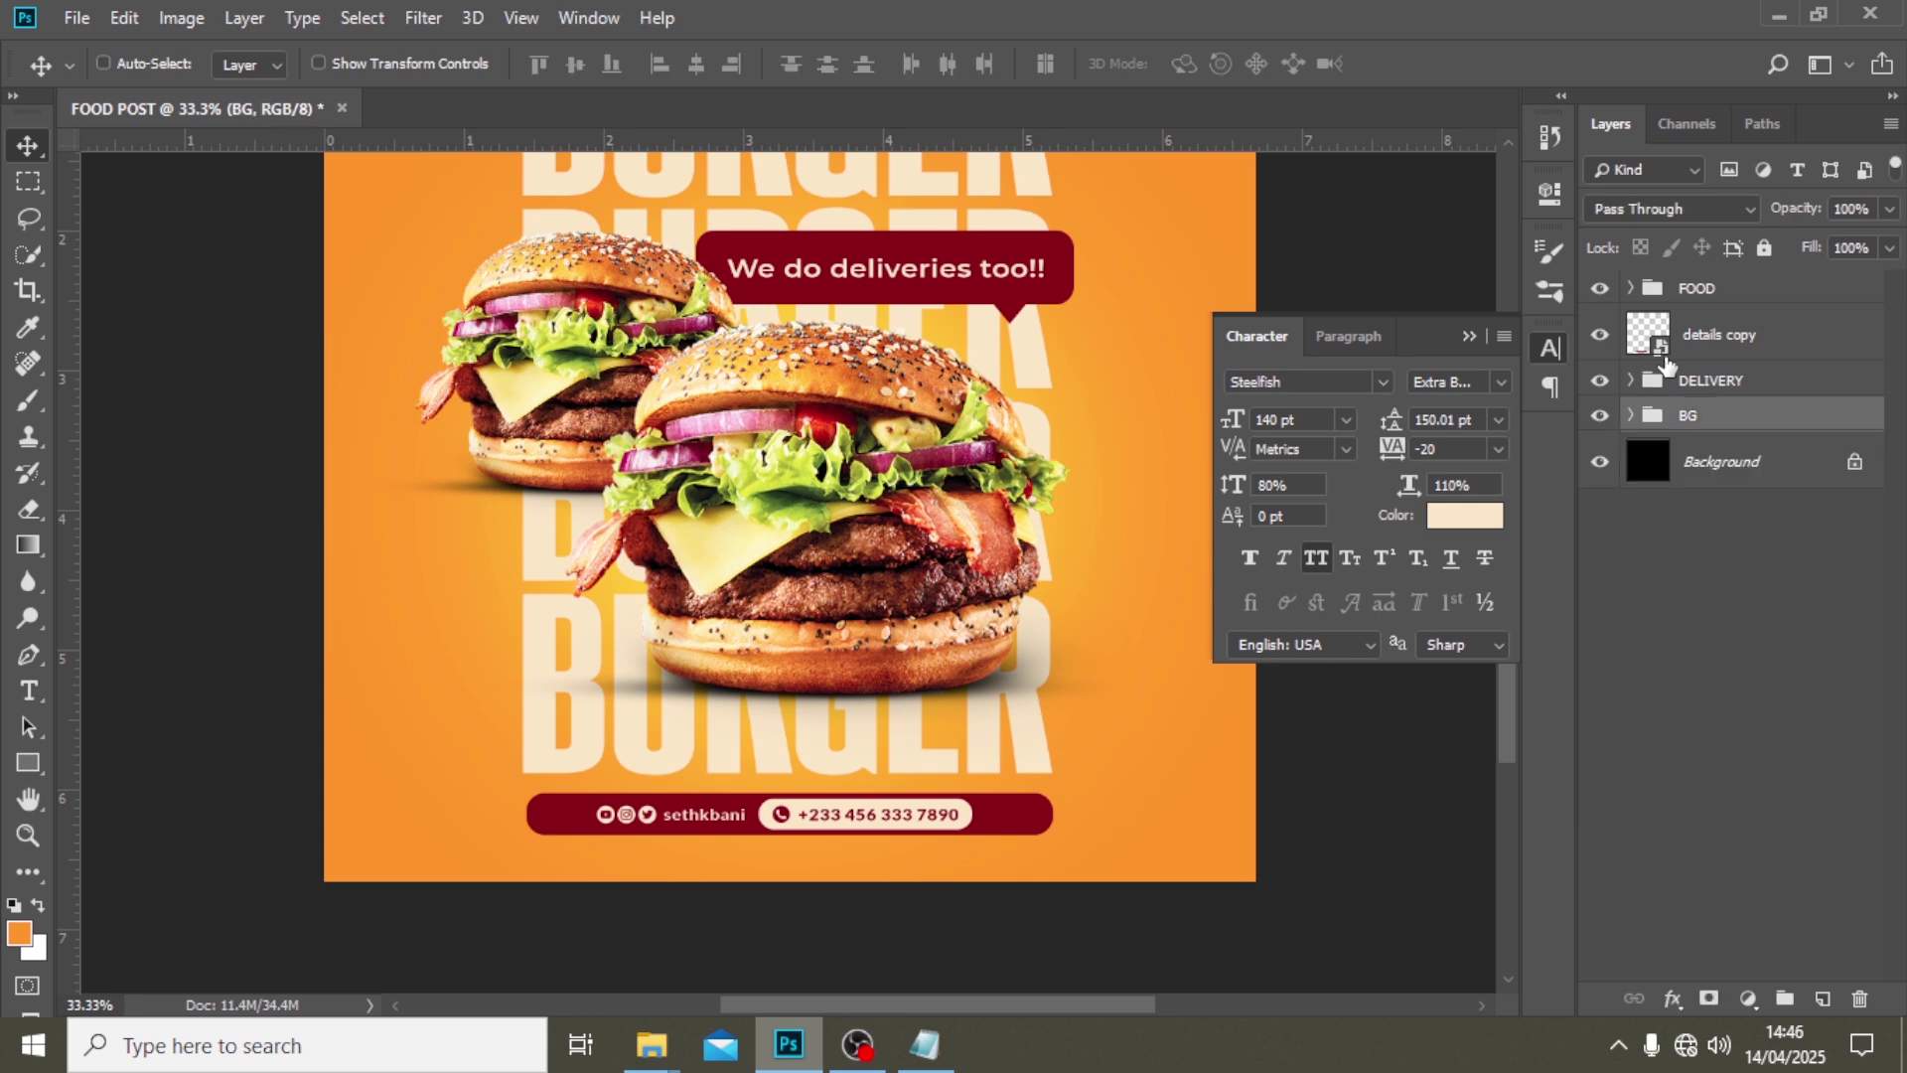
- Put the details copy layer in its own group named CONTACT and collapse the group
left_click(1607, 337)
left_click(1599, 338)
left_click(1679, 337)
key("ctrl+g")
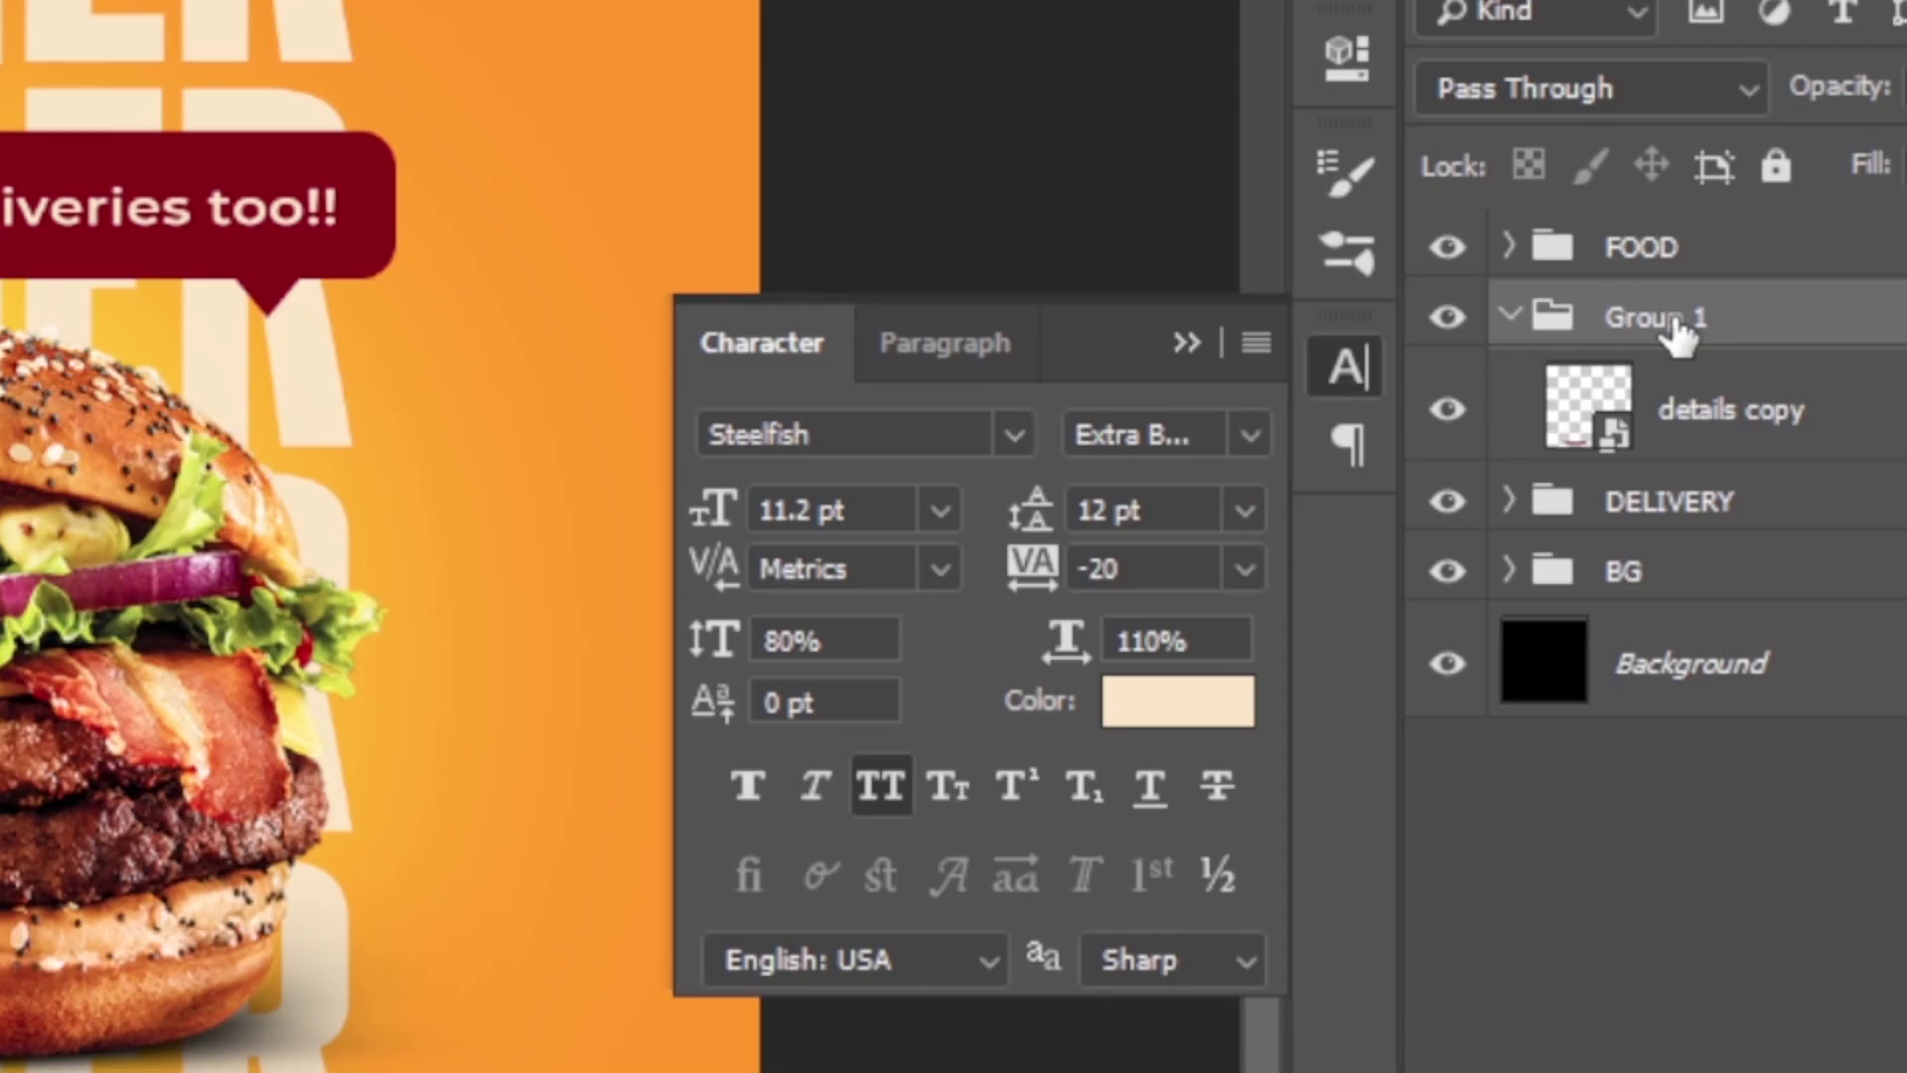
double_click(1675, 326)
type("CONTAC")
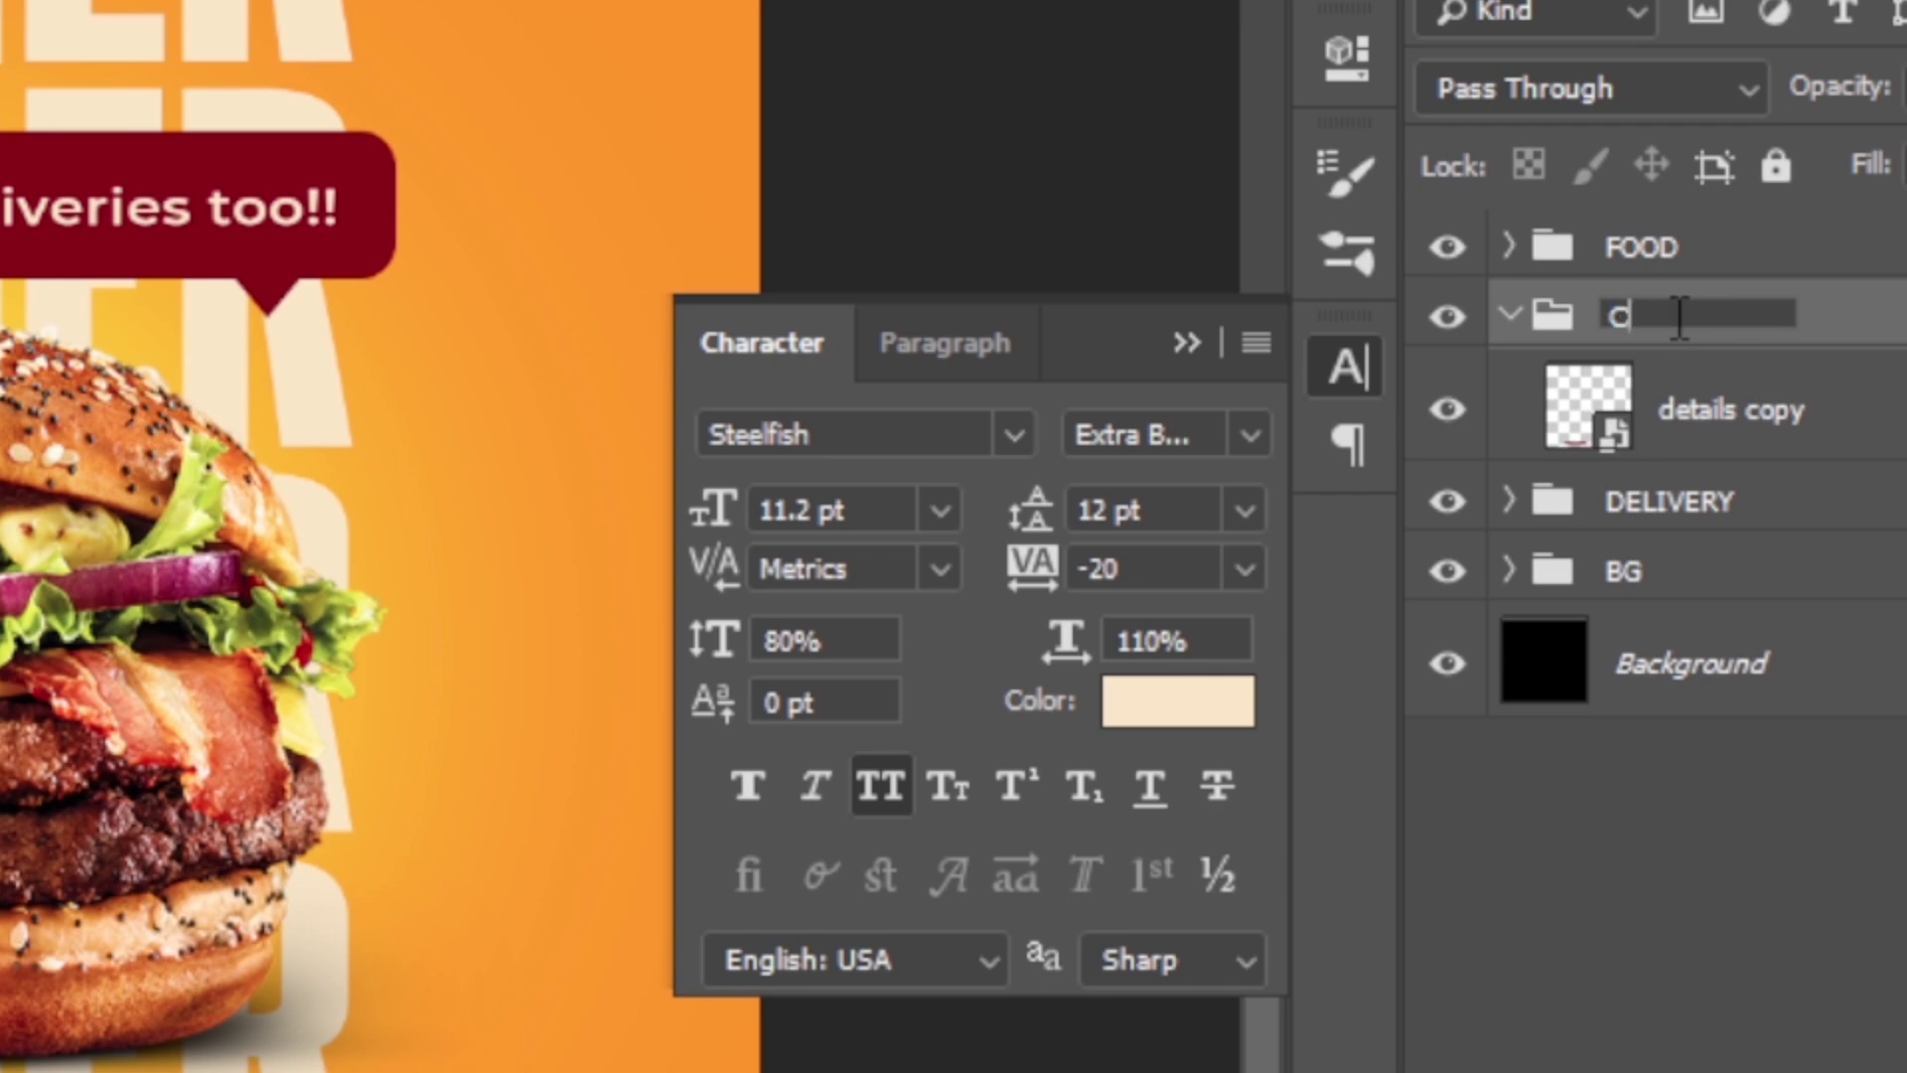
type("T")
key("Return")
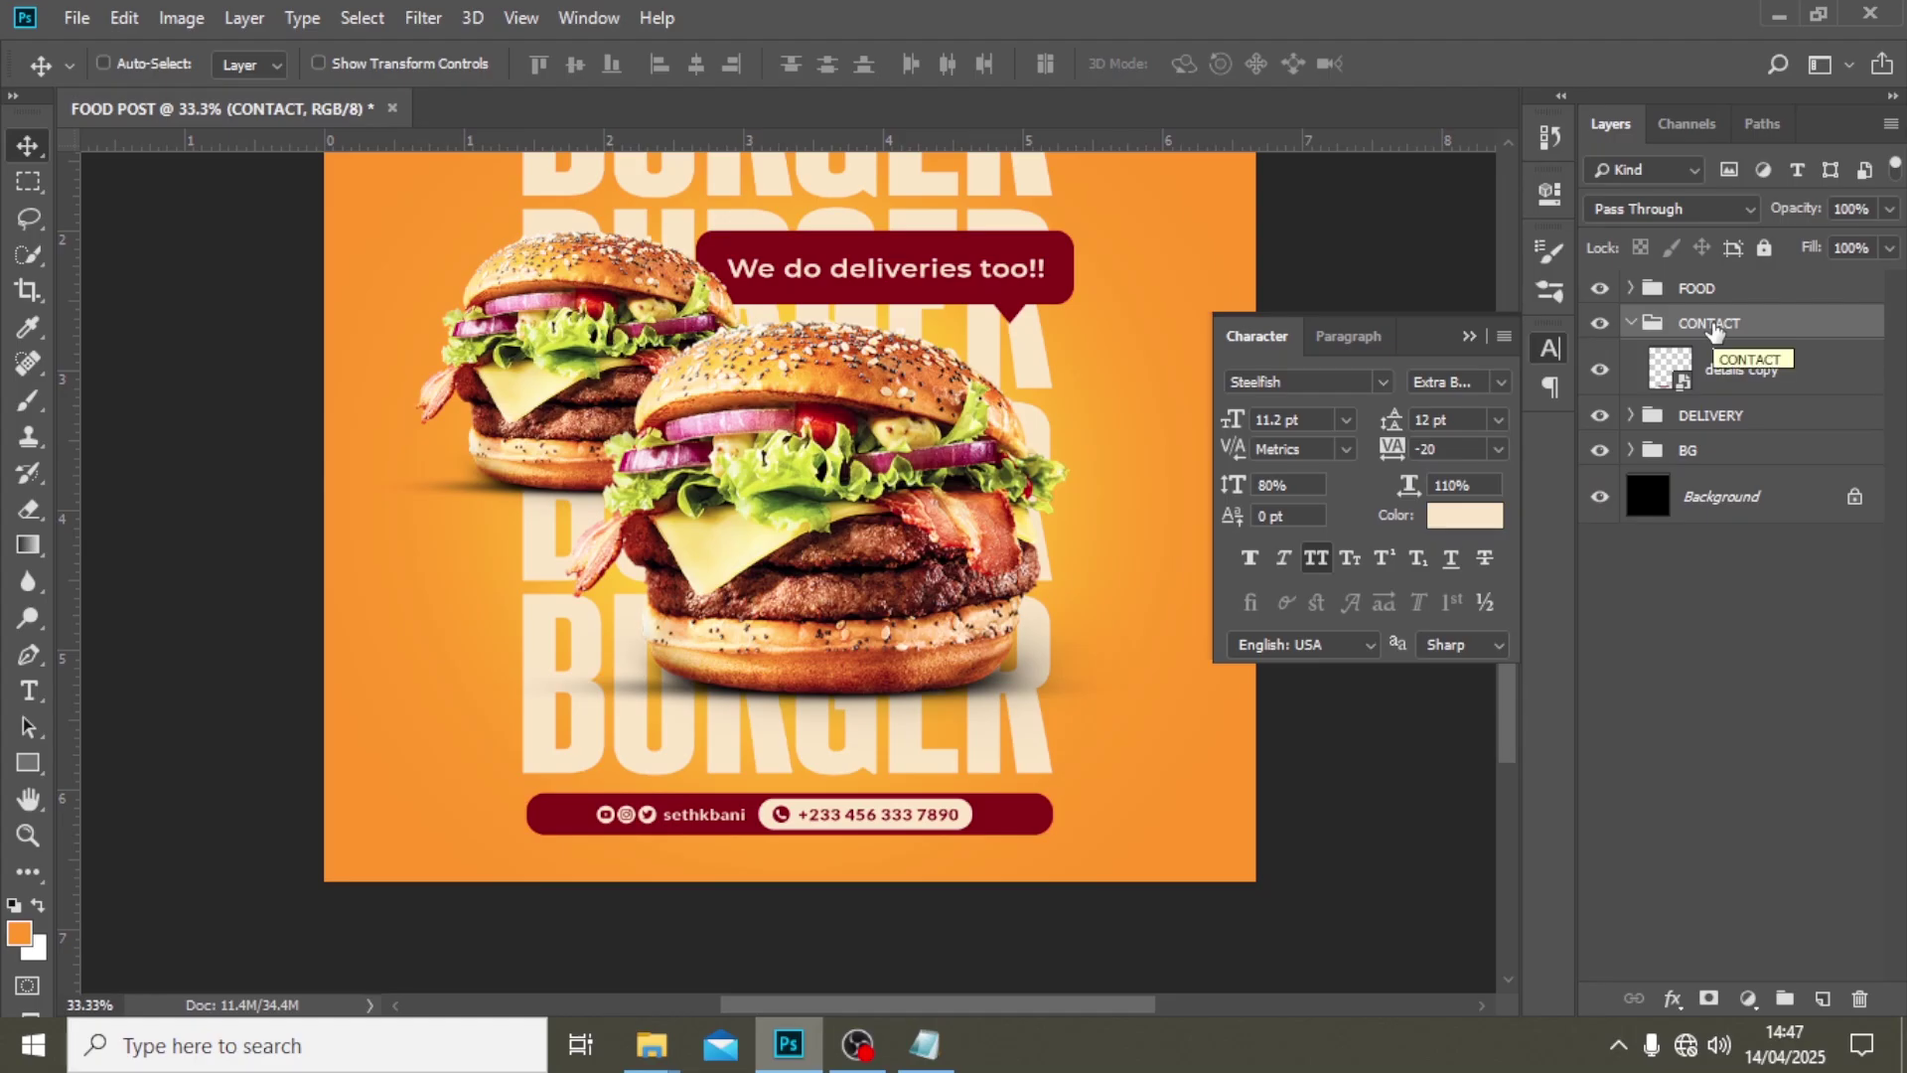
key("ctrl+minus")
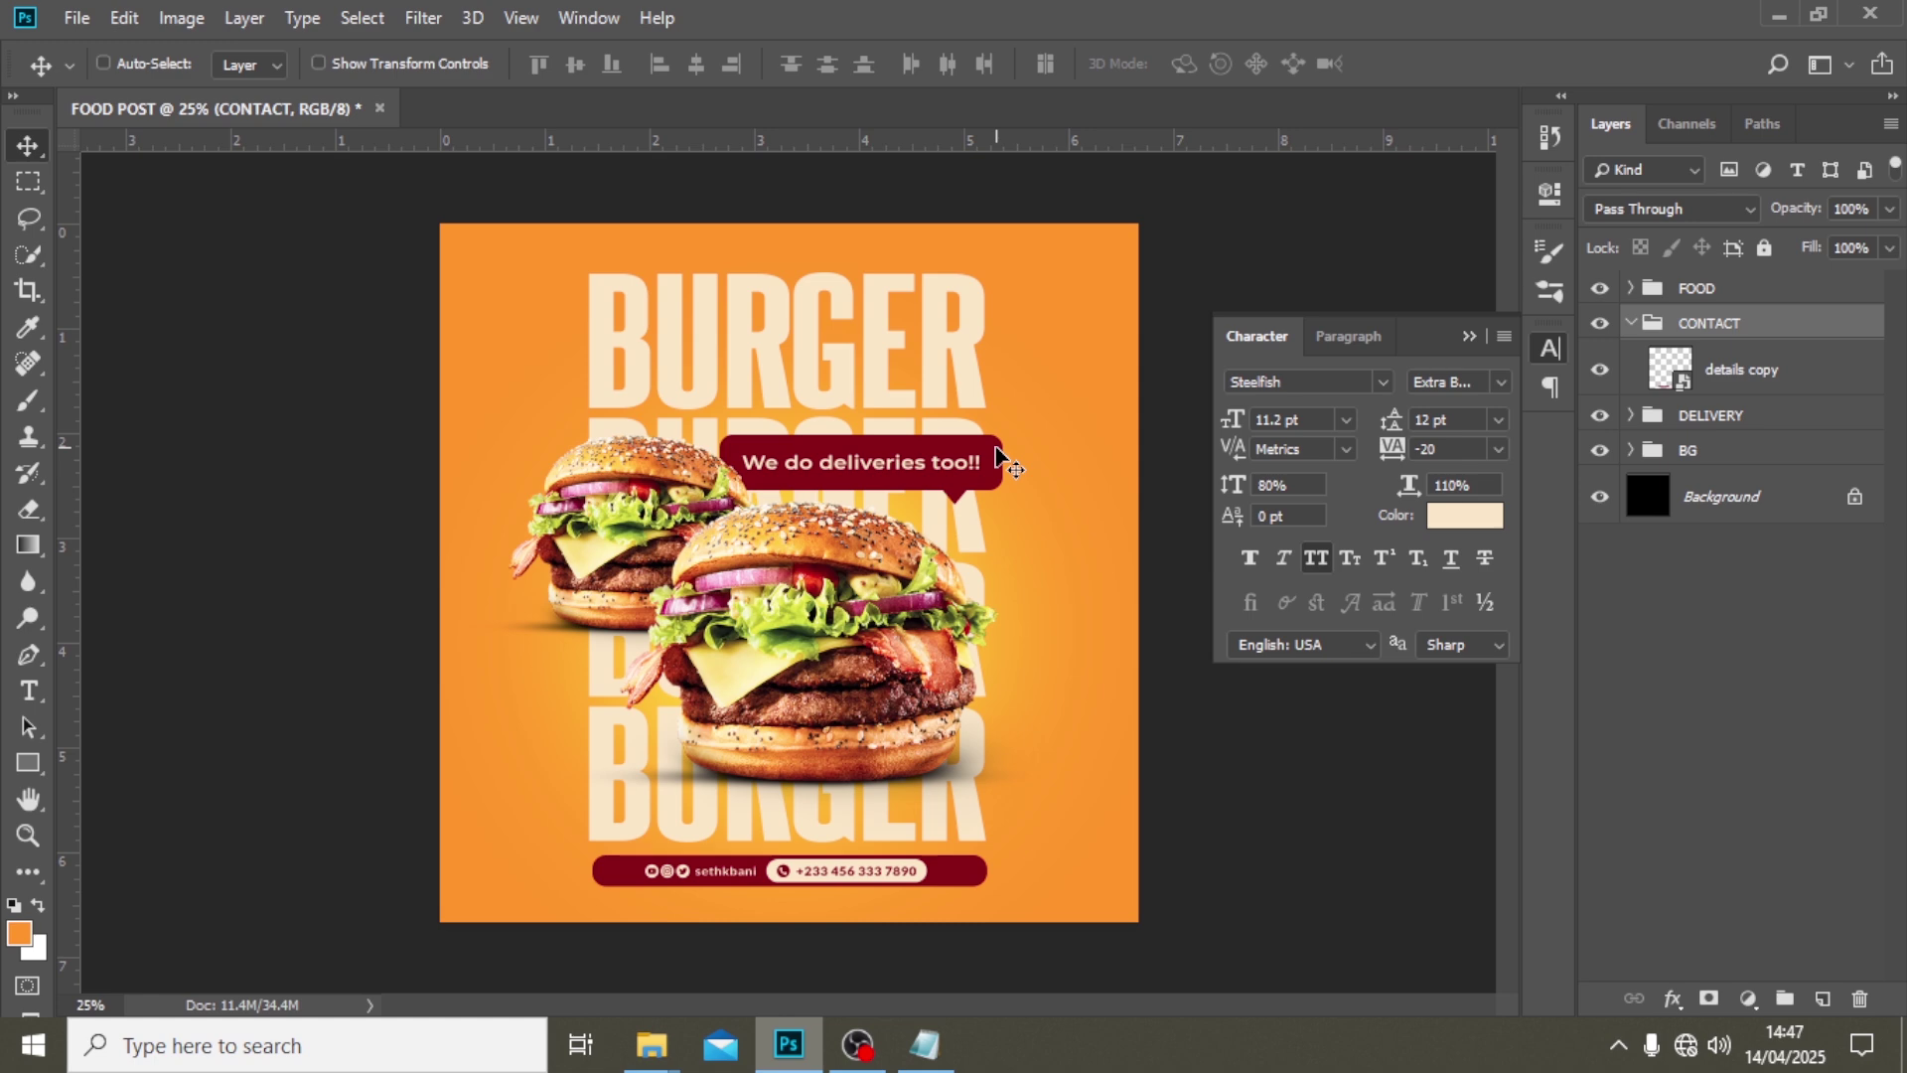
left_click(1631, 324)
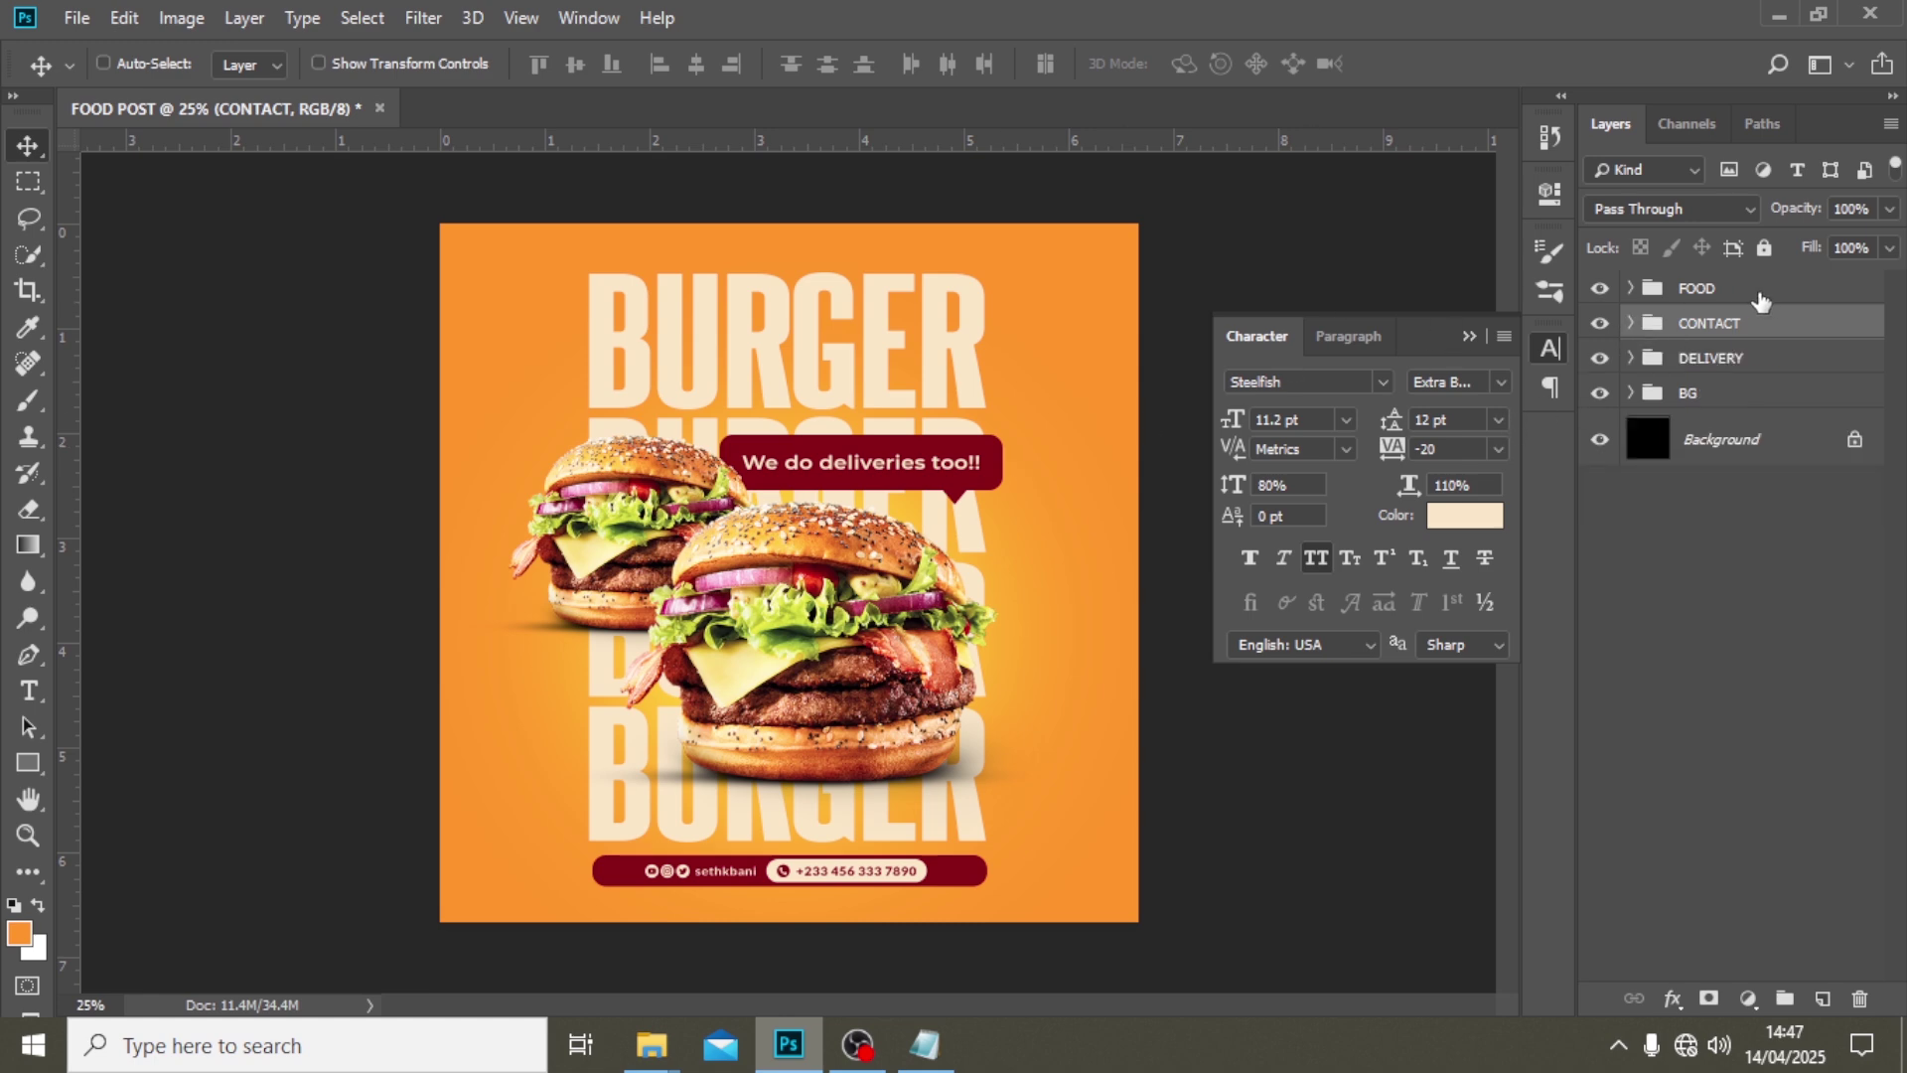
- Add a layer above the FOOD group and dab the title's cream color fae7c6 over the large burger with a soft 1100 px brush
left_click(1708, 289)
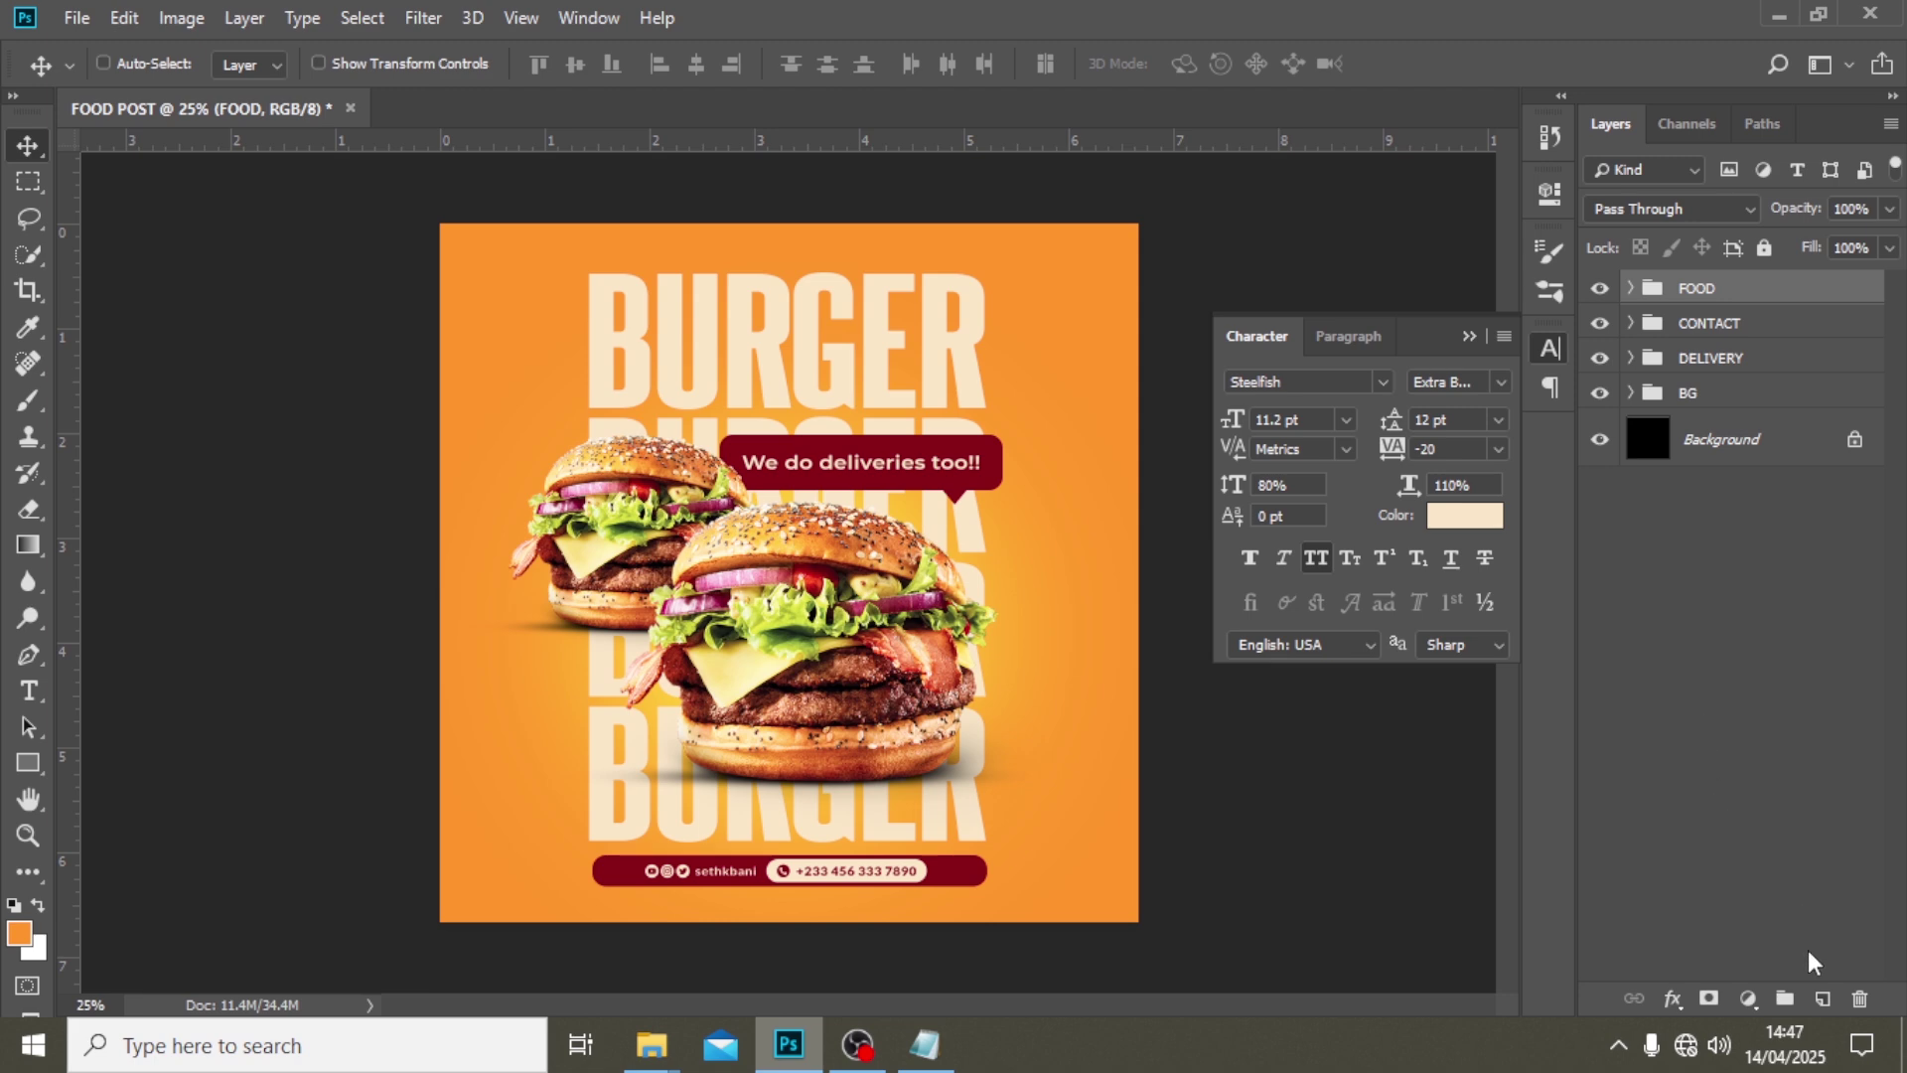
left_click(1824, 999)
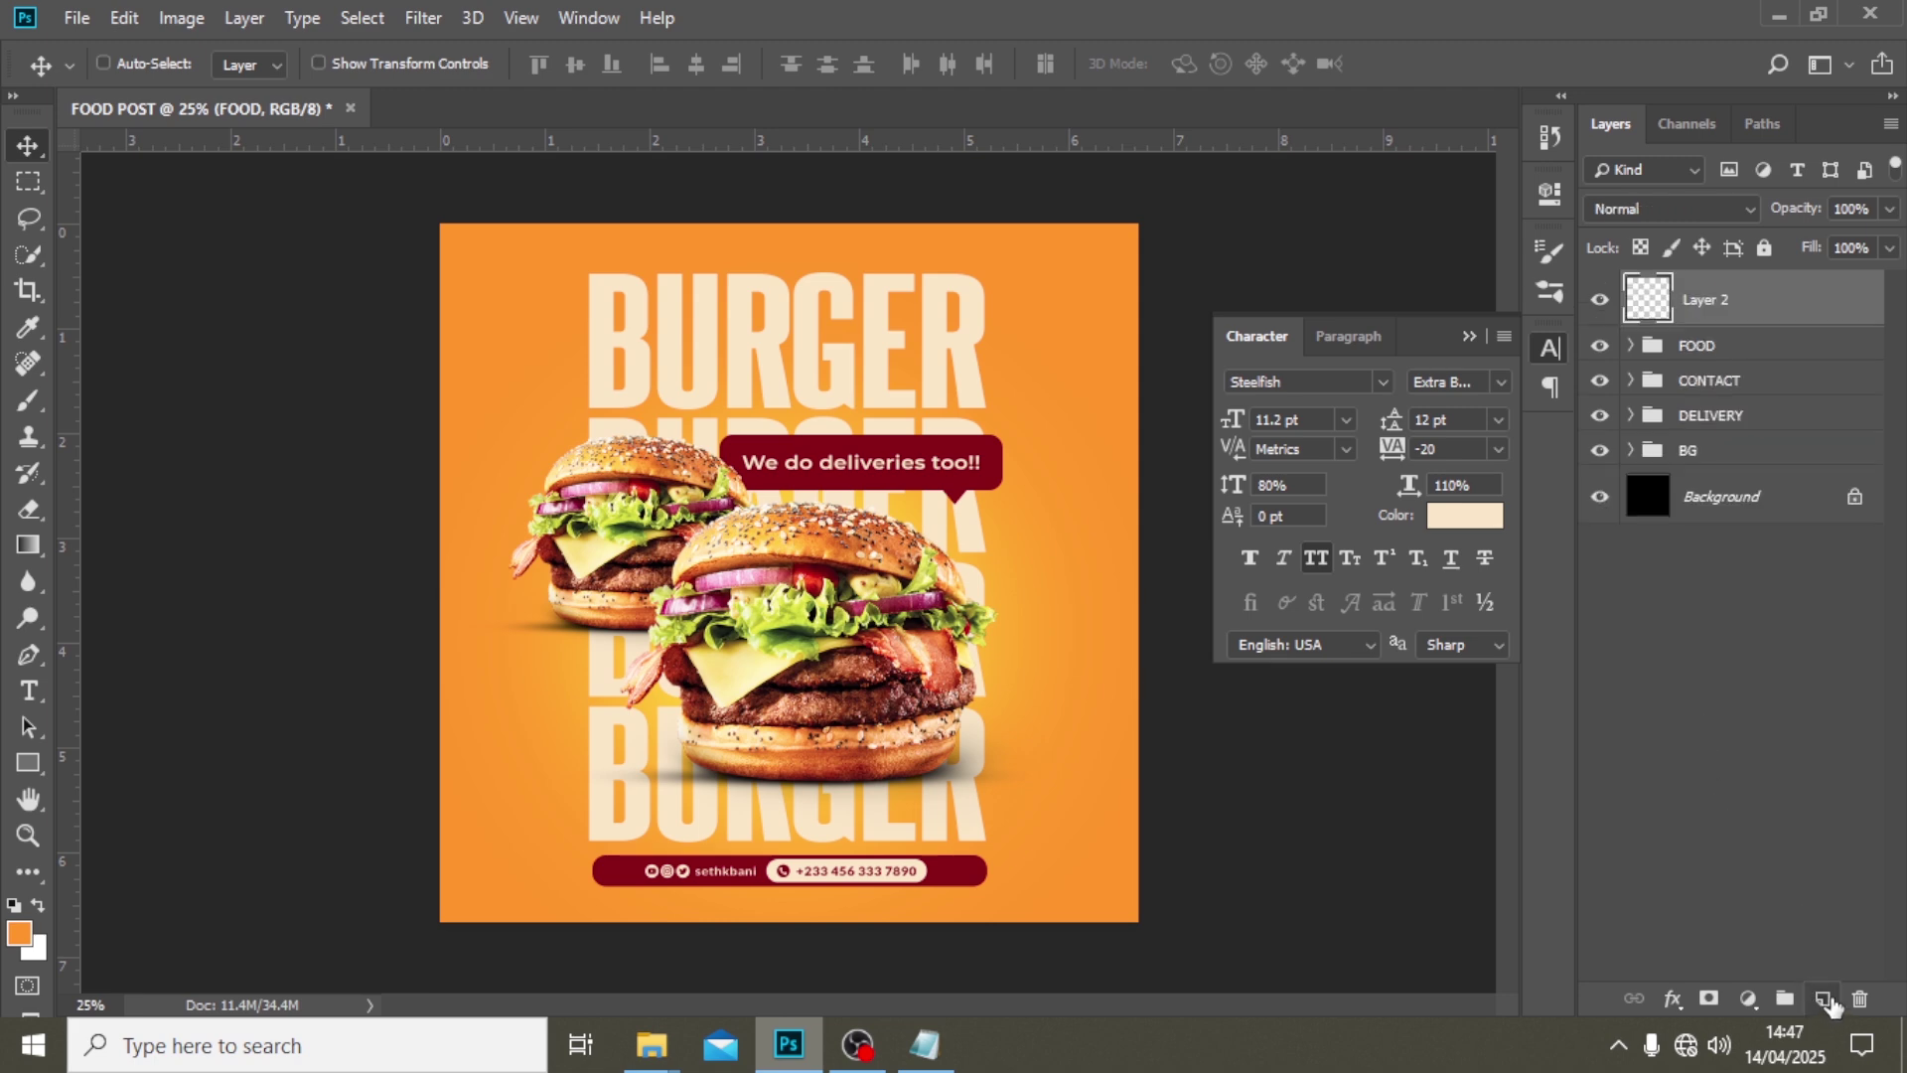
left_click(1462, 517)
left_click(805, 339)
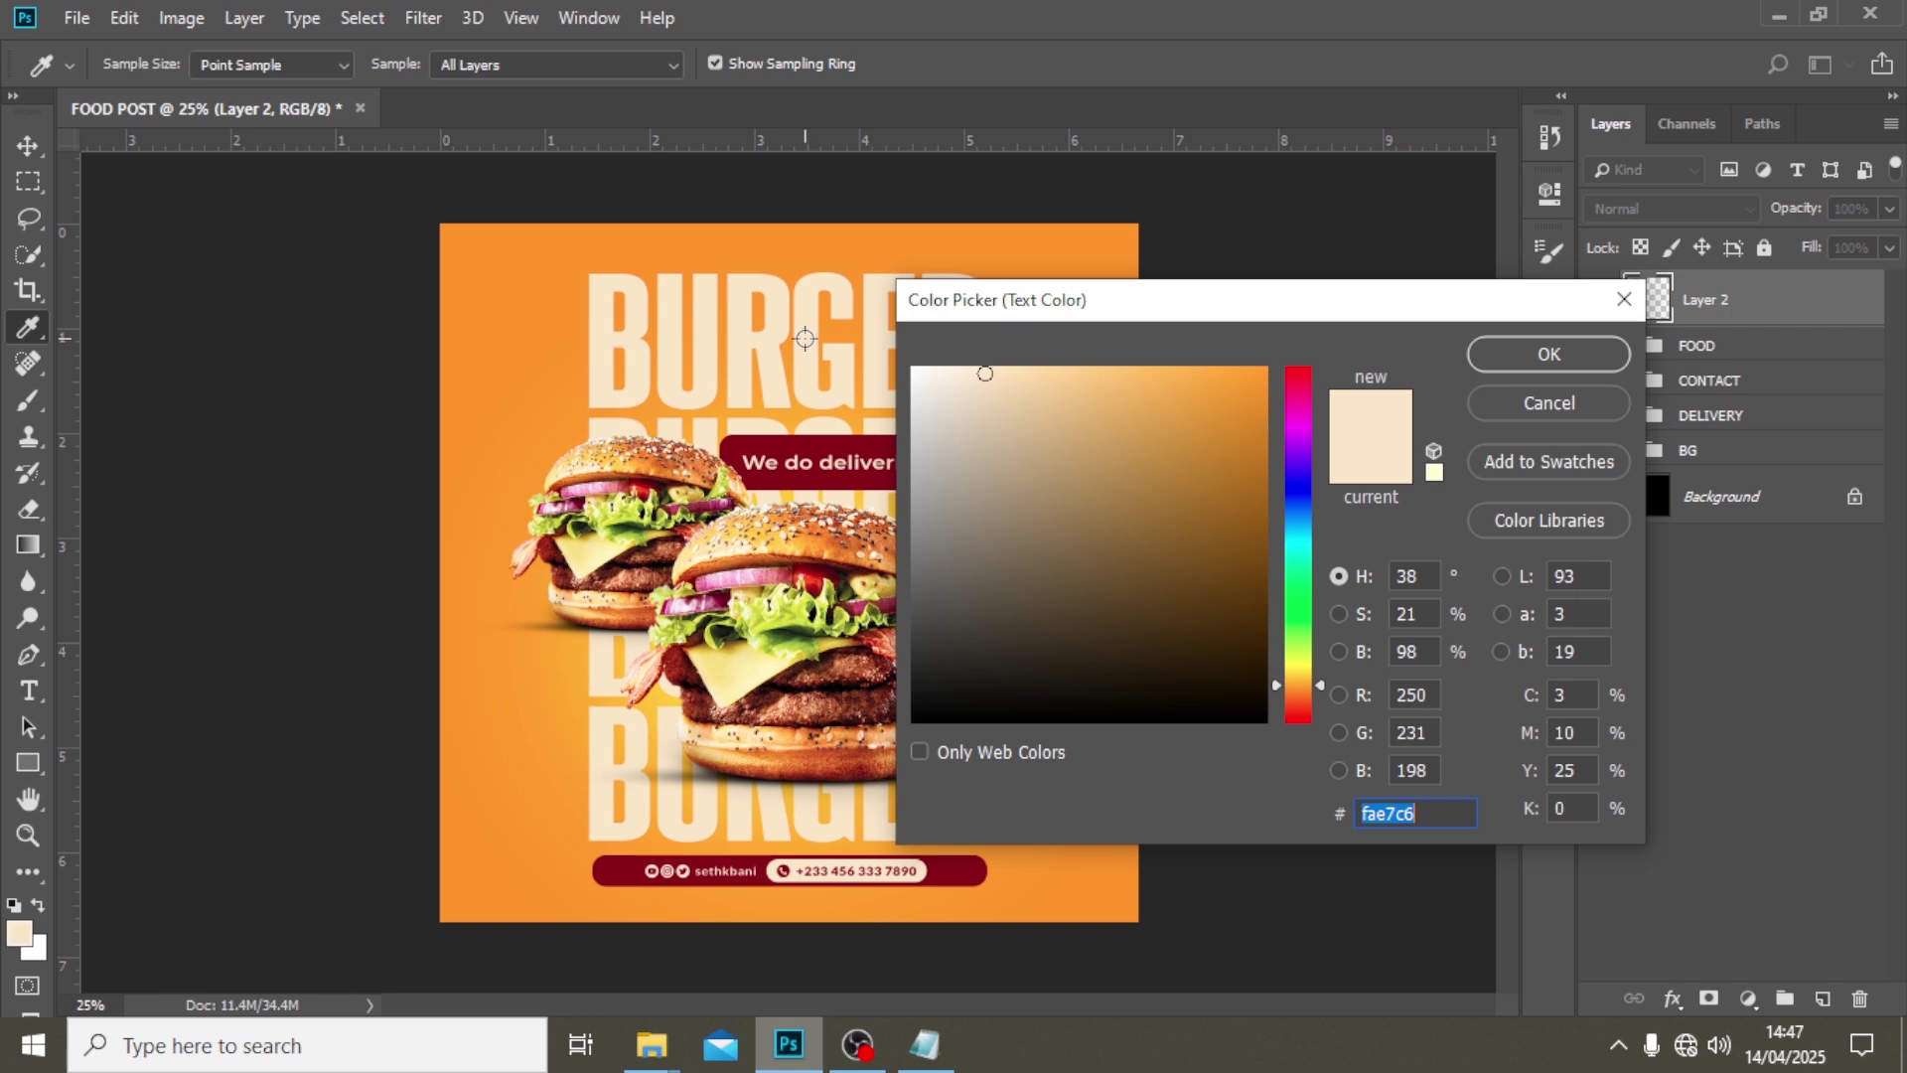
left_click(1548, 355)
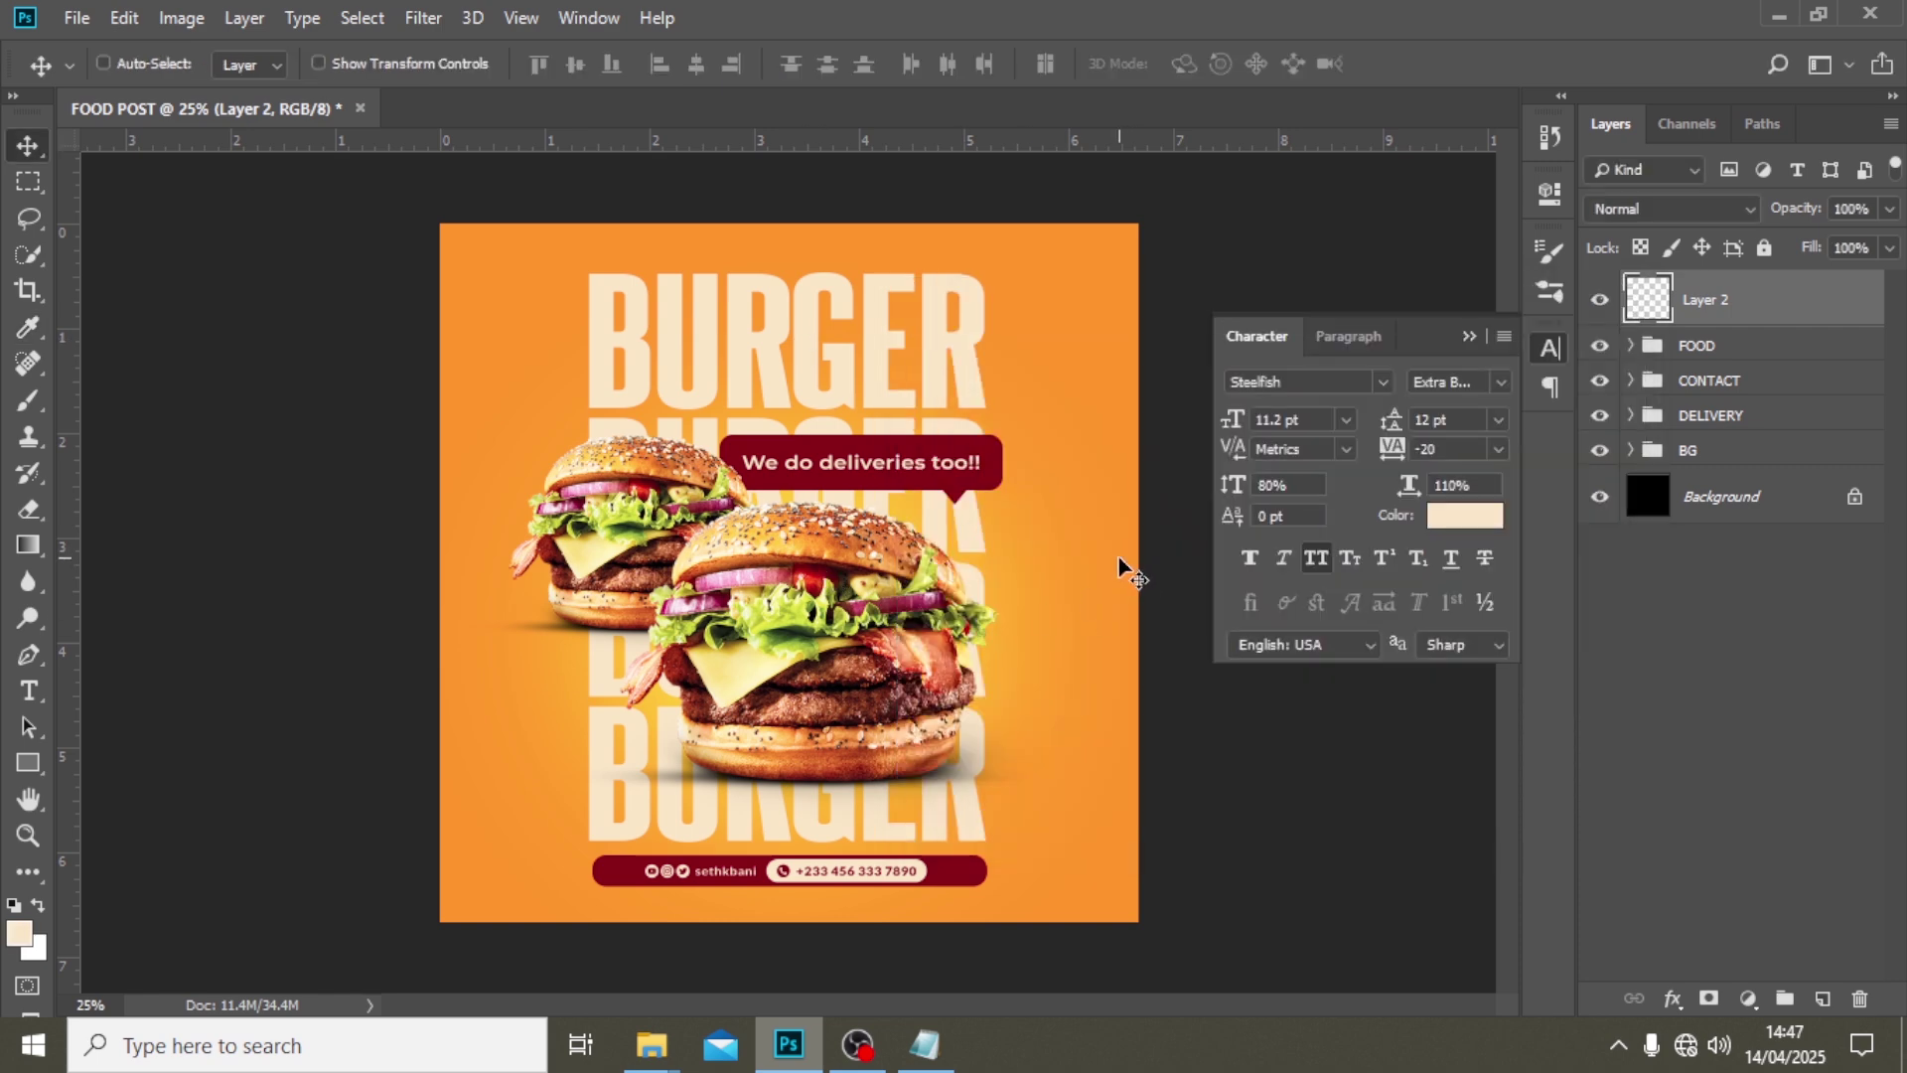
key("b")
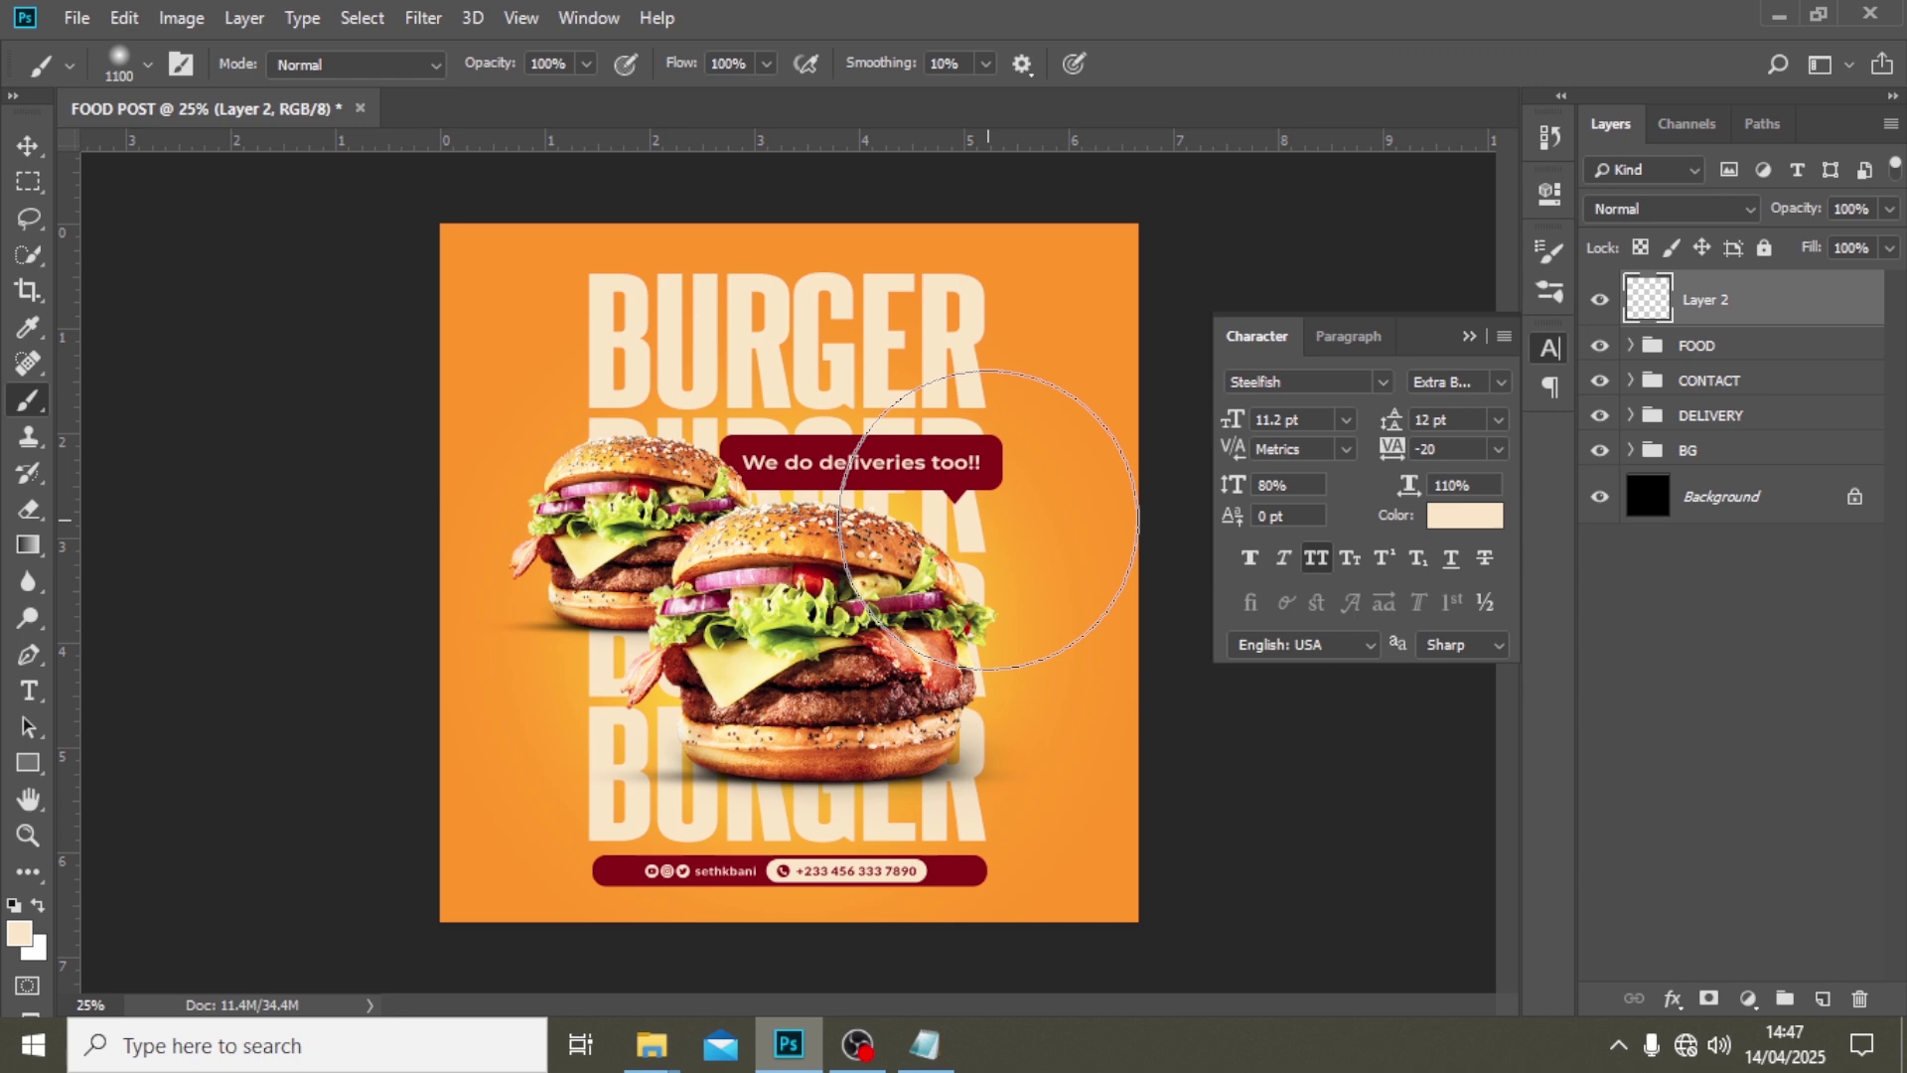
left_click(860, 547)
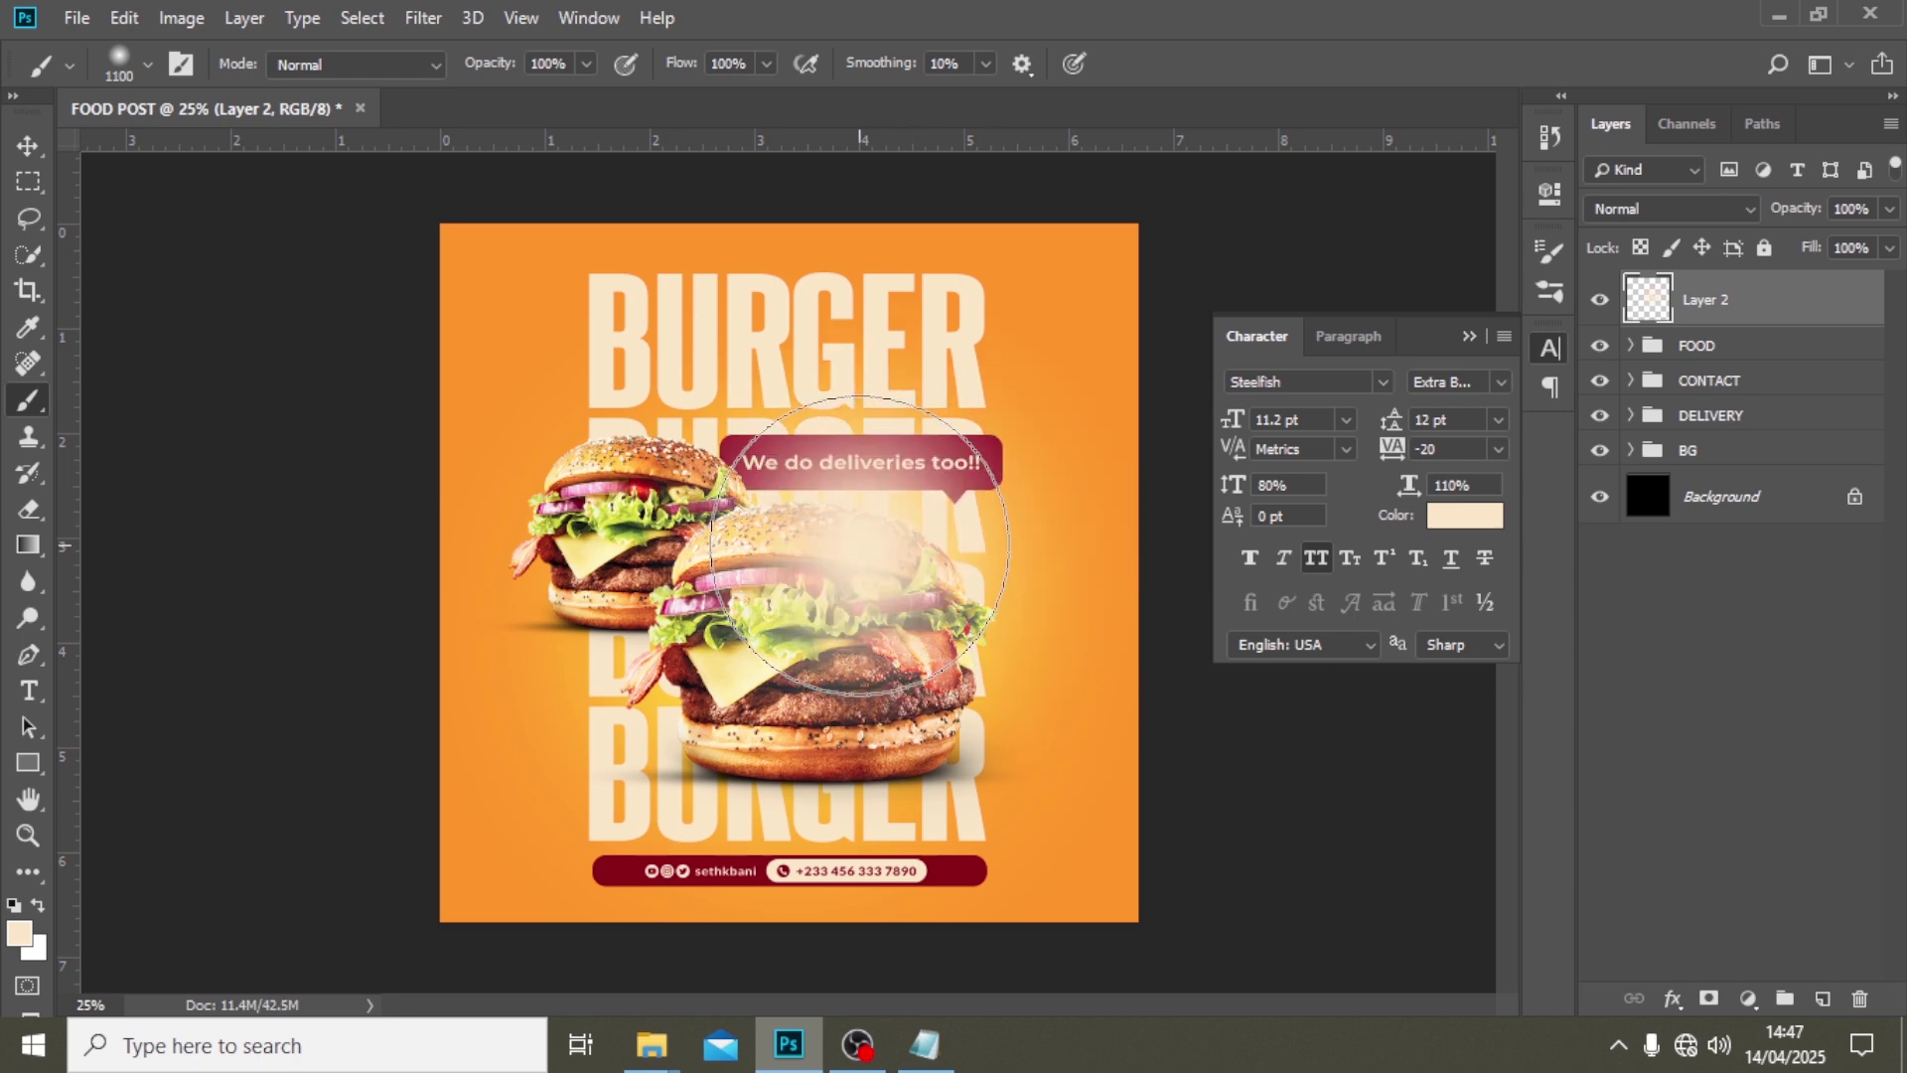
- Set the cream glow layer's blend mode to Linear Dodge (Add) and its opacity to 45%
left_click(1741, 207)
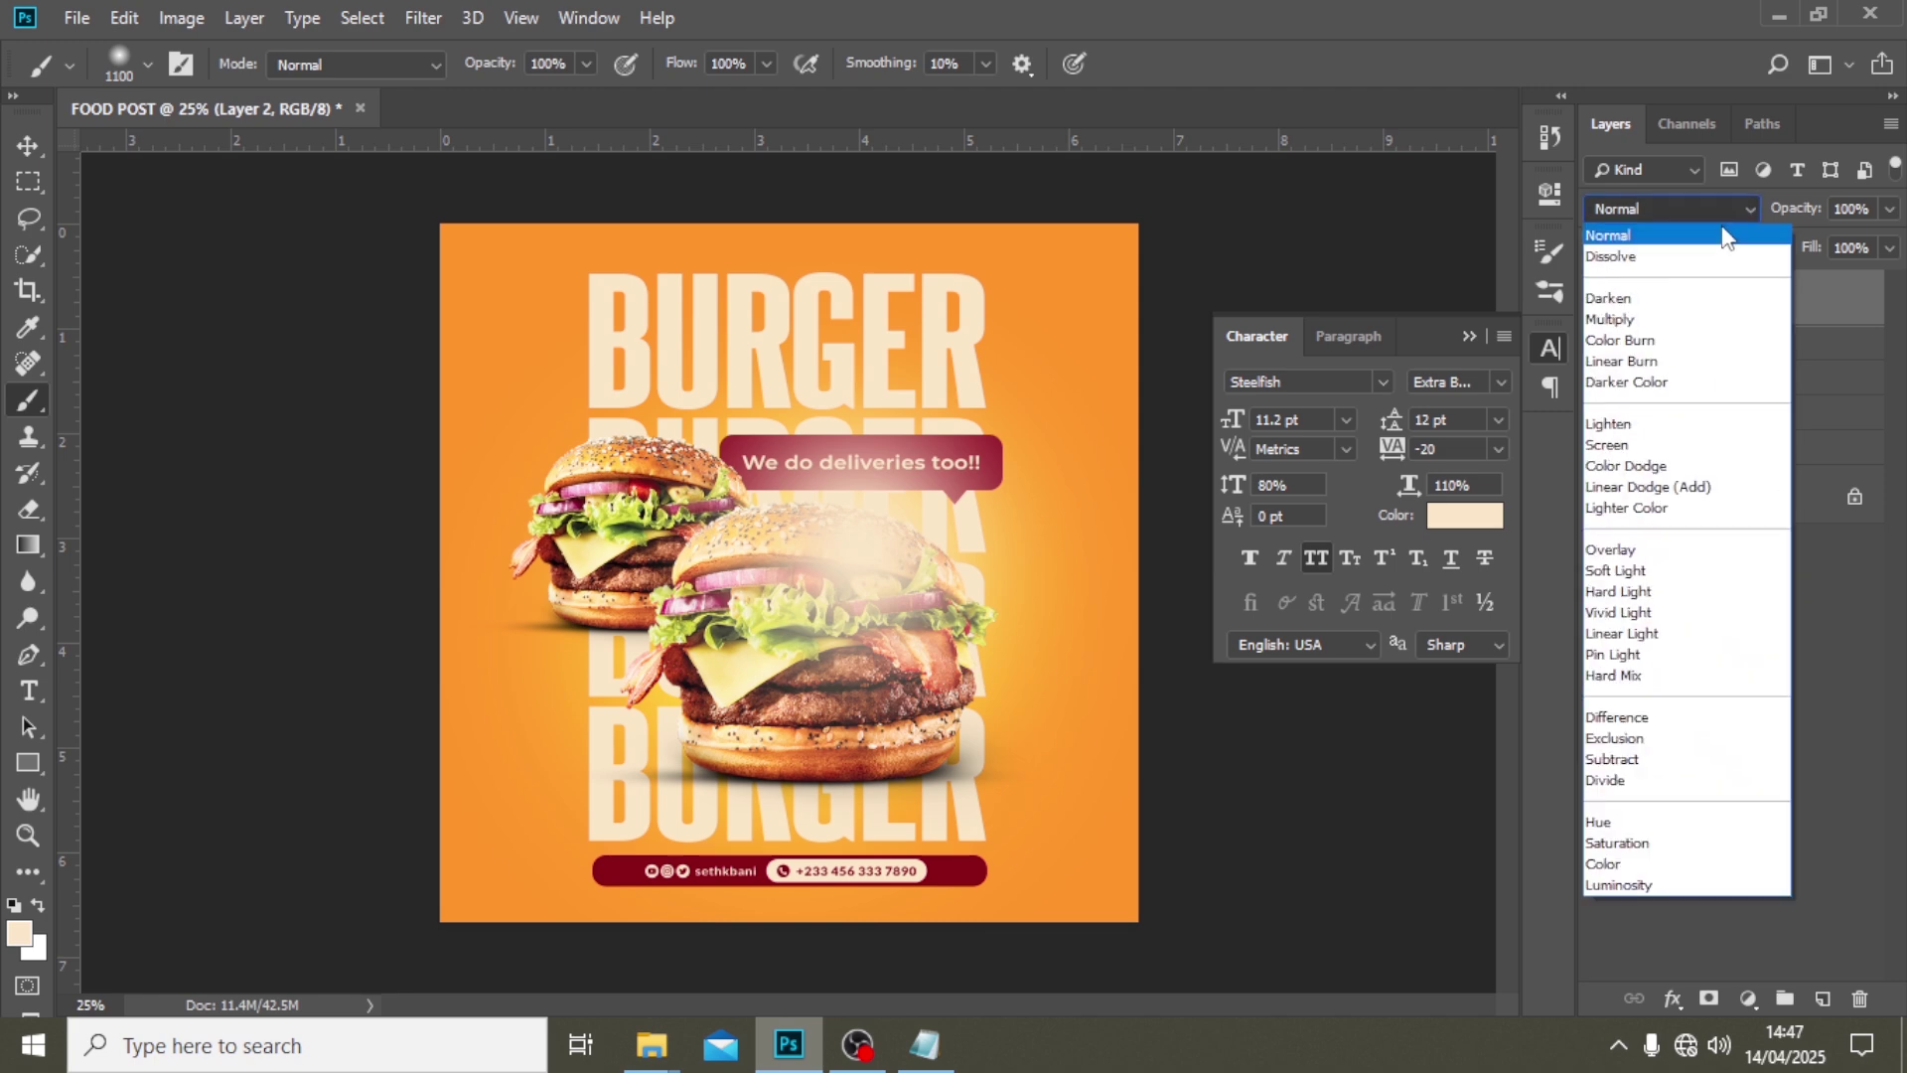
left_click(1654, 493)
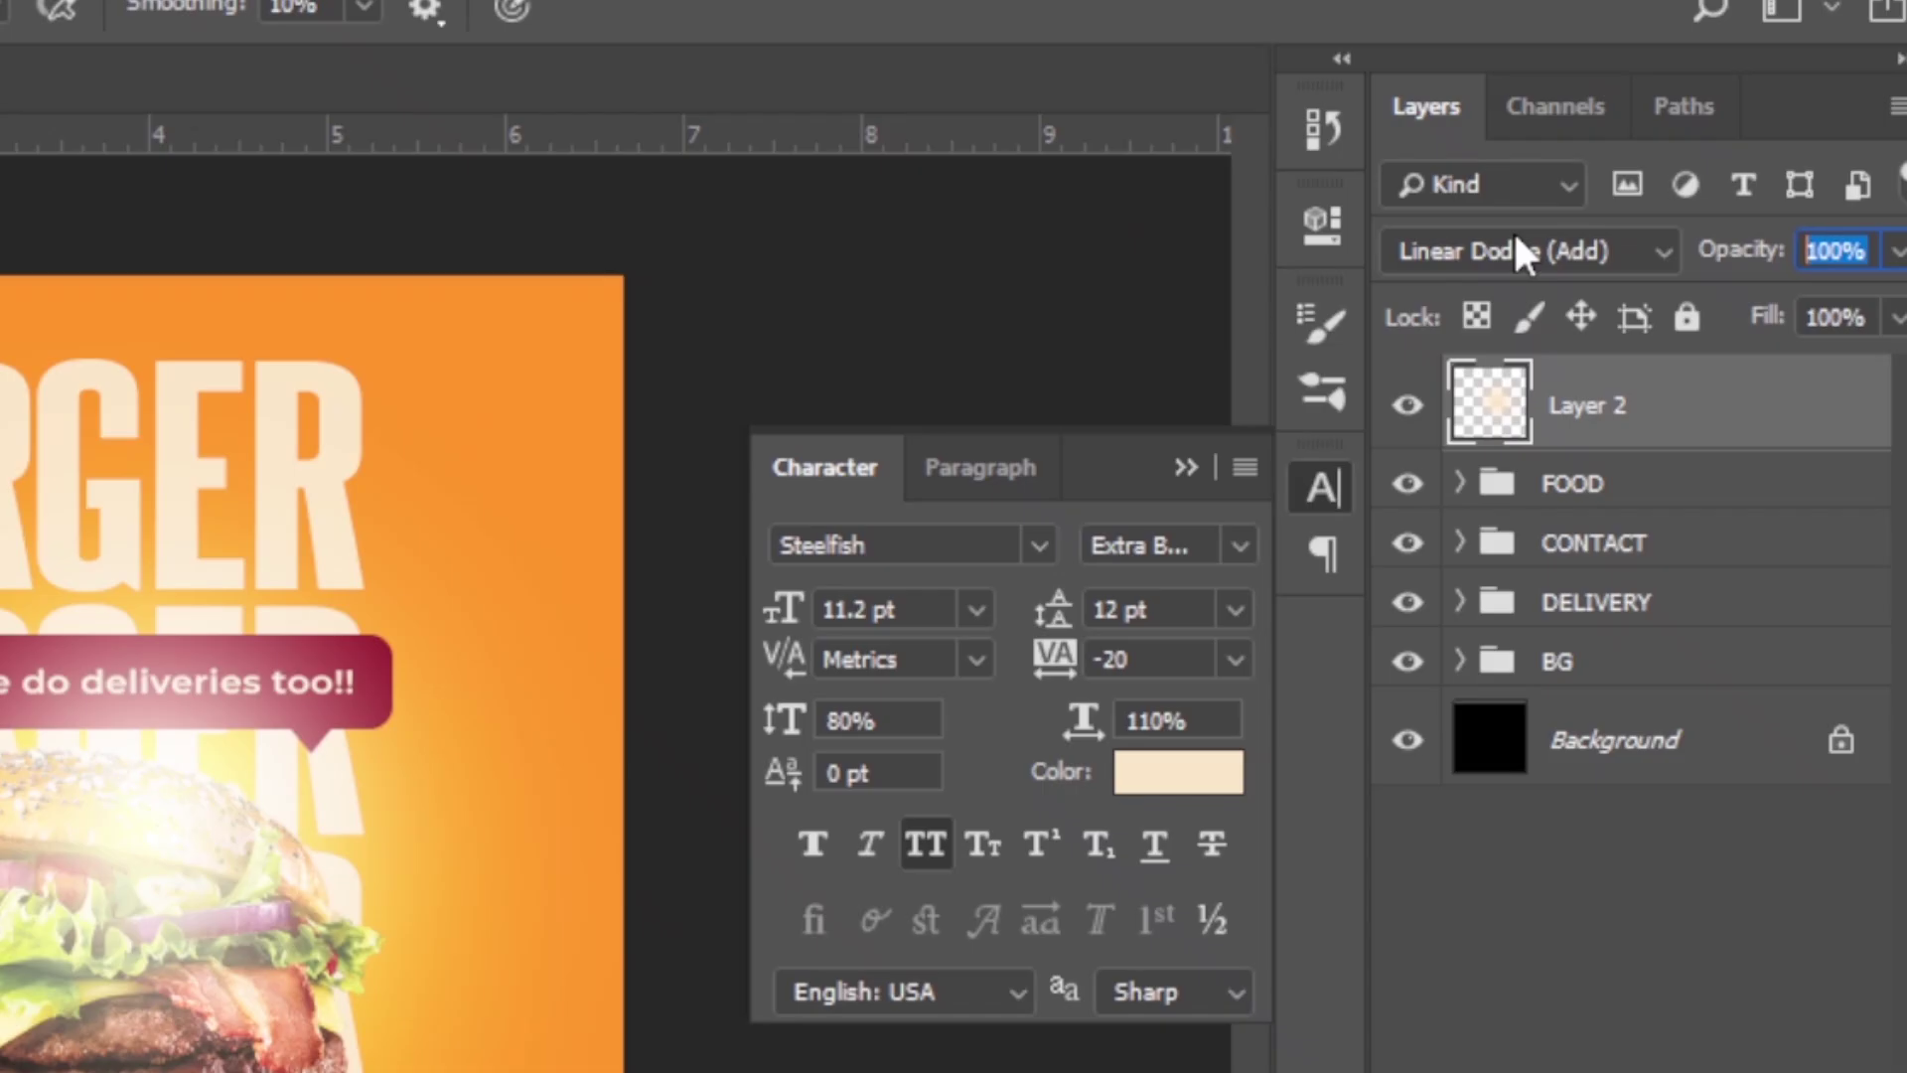
type("45")
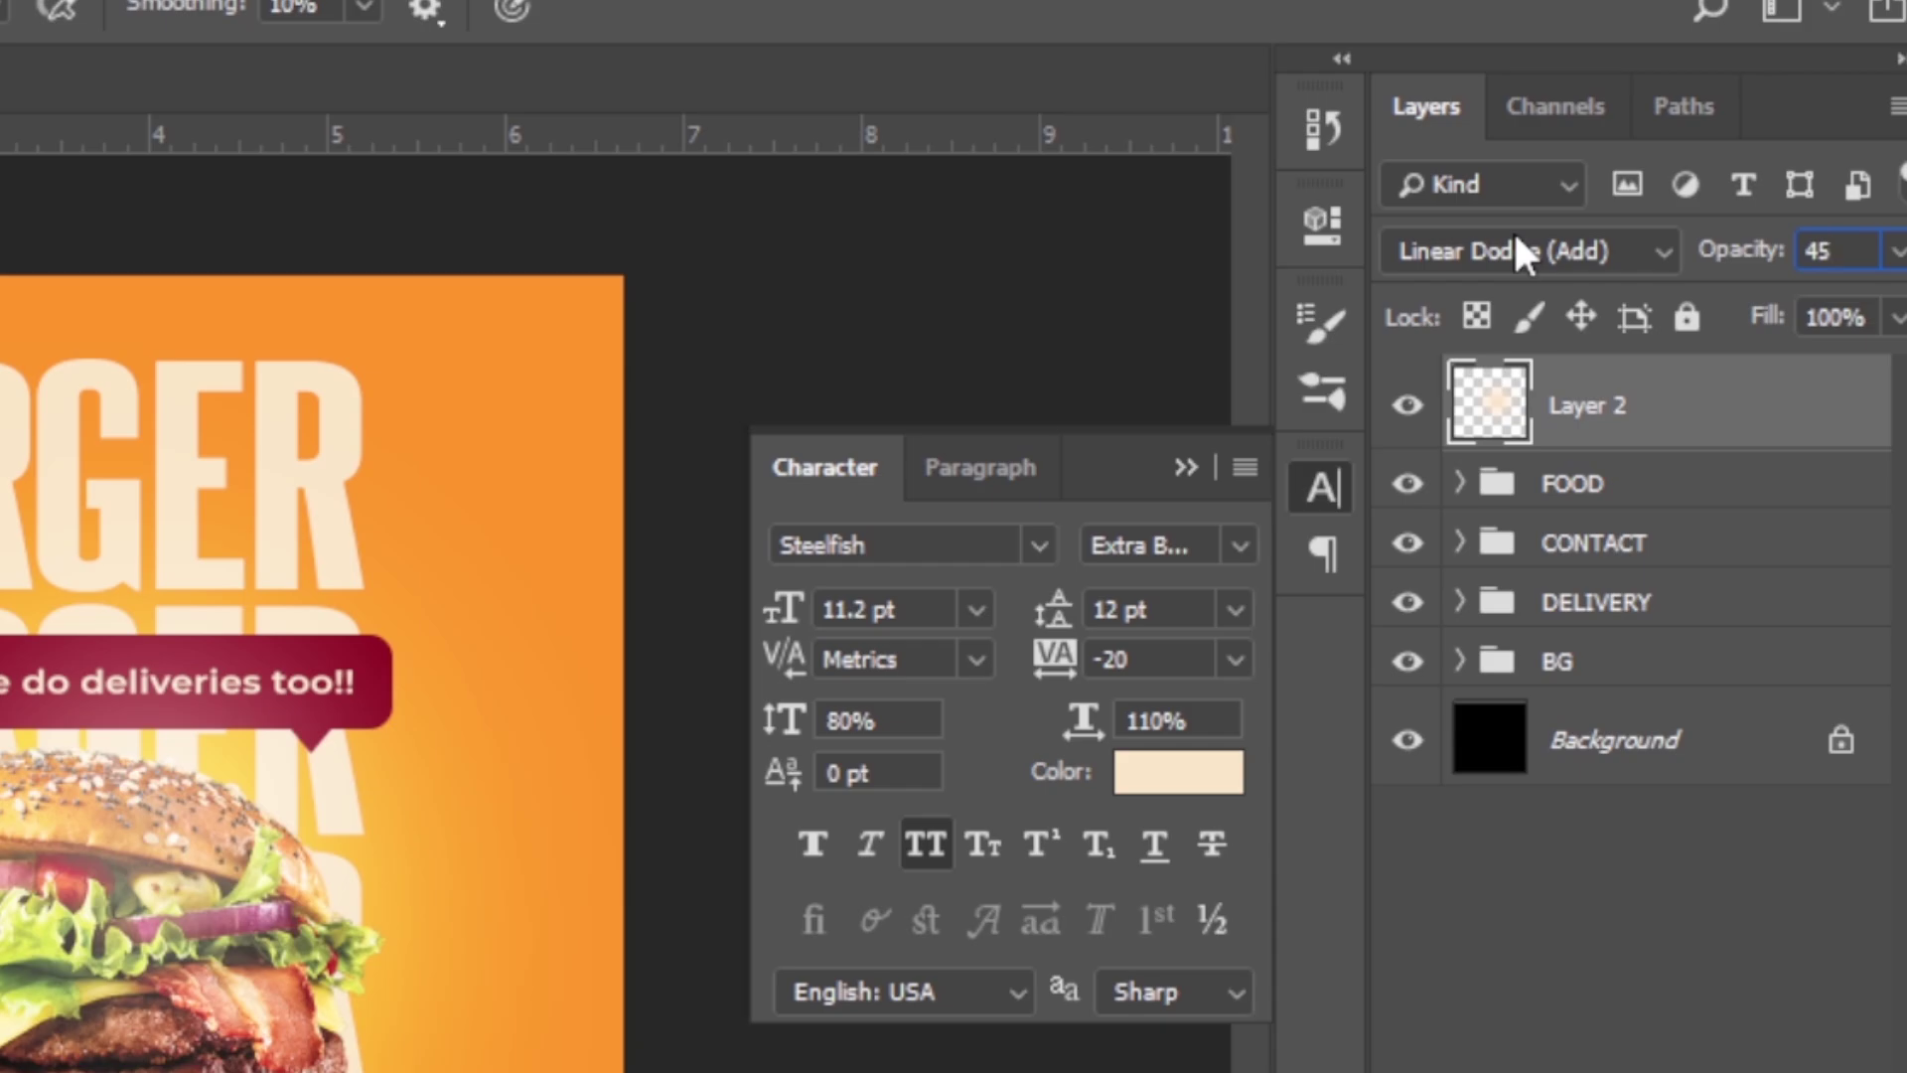
type("v")
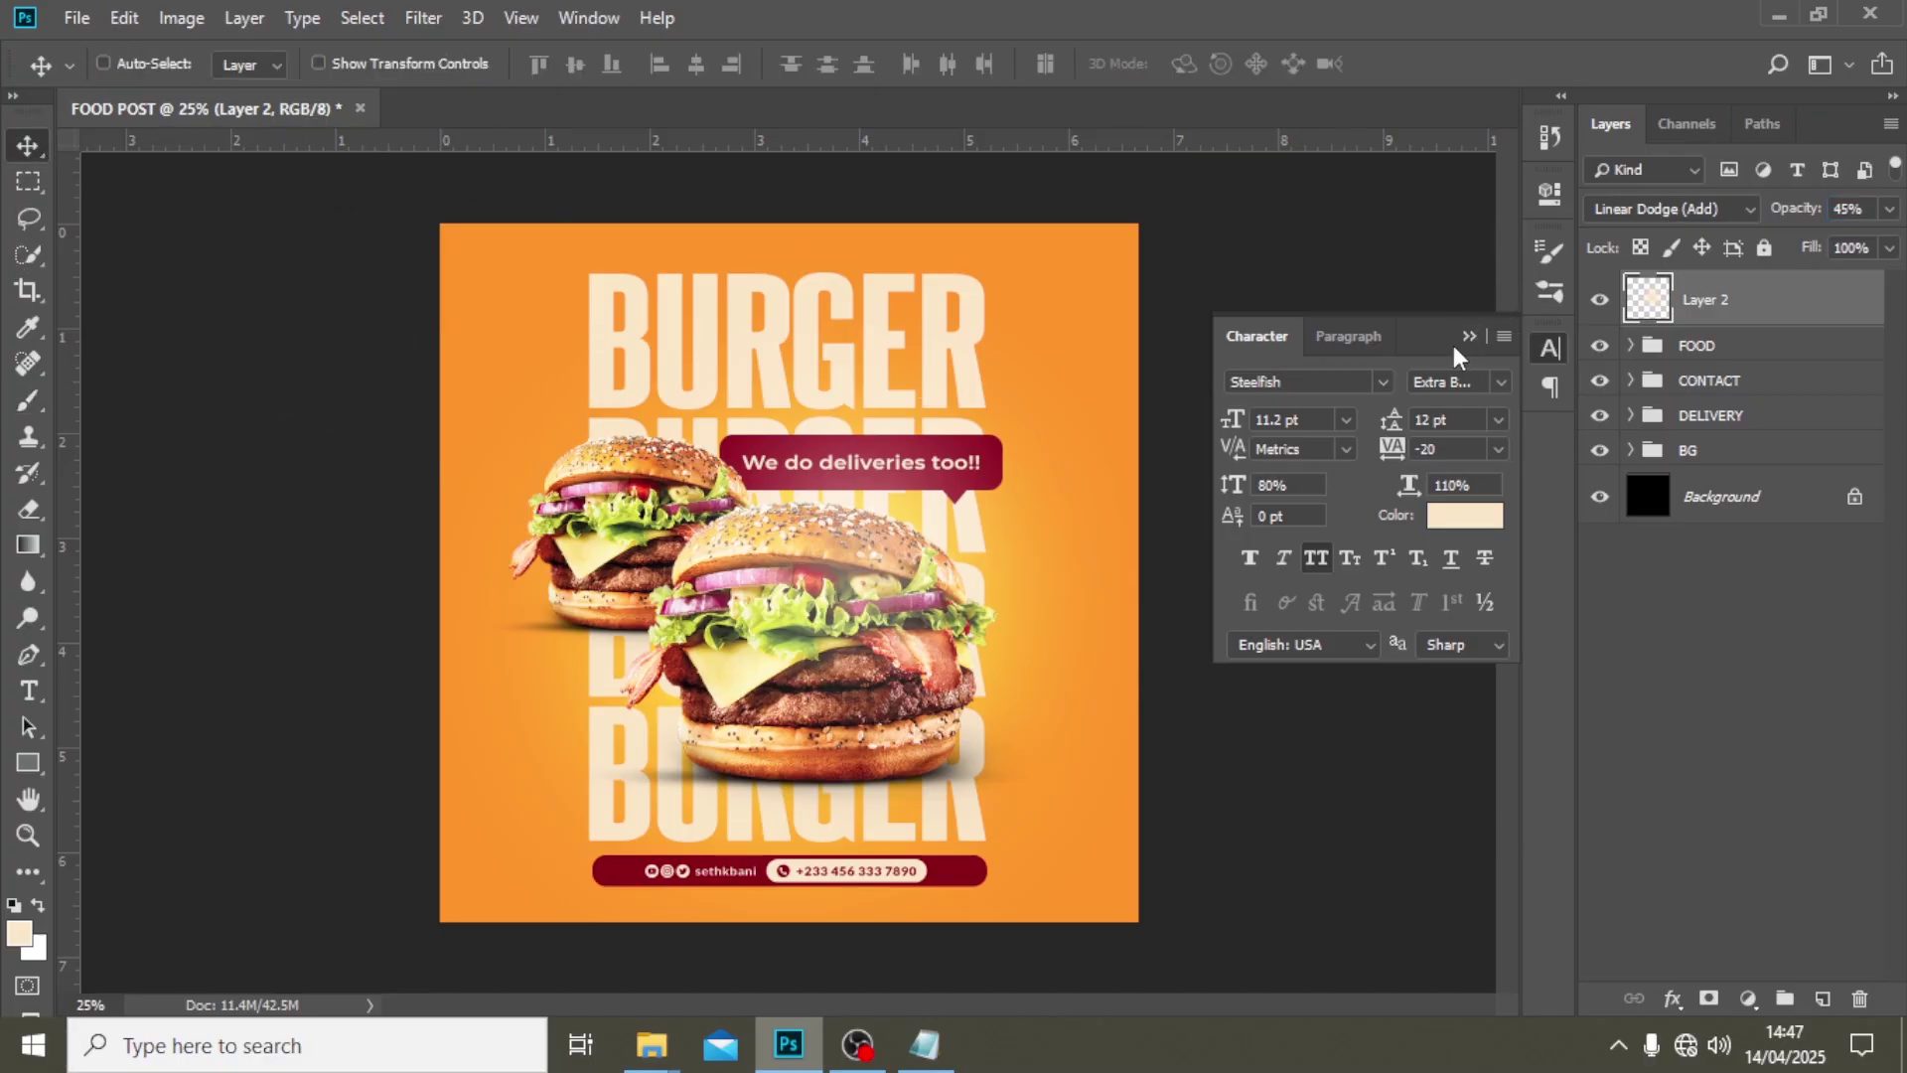
- Move the cream glow to the right side of the large burger, just below the delivery banner
mouse_move(914, 596)
left_mouse_down()
mouse_move(990, 598)
mouse_move(989, 679)
mouse_move(1020, 656)
left_mouse_up()
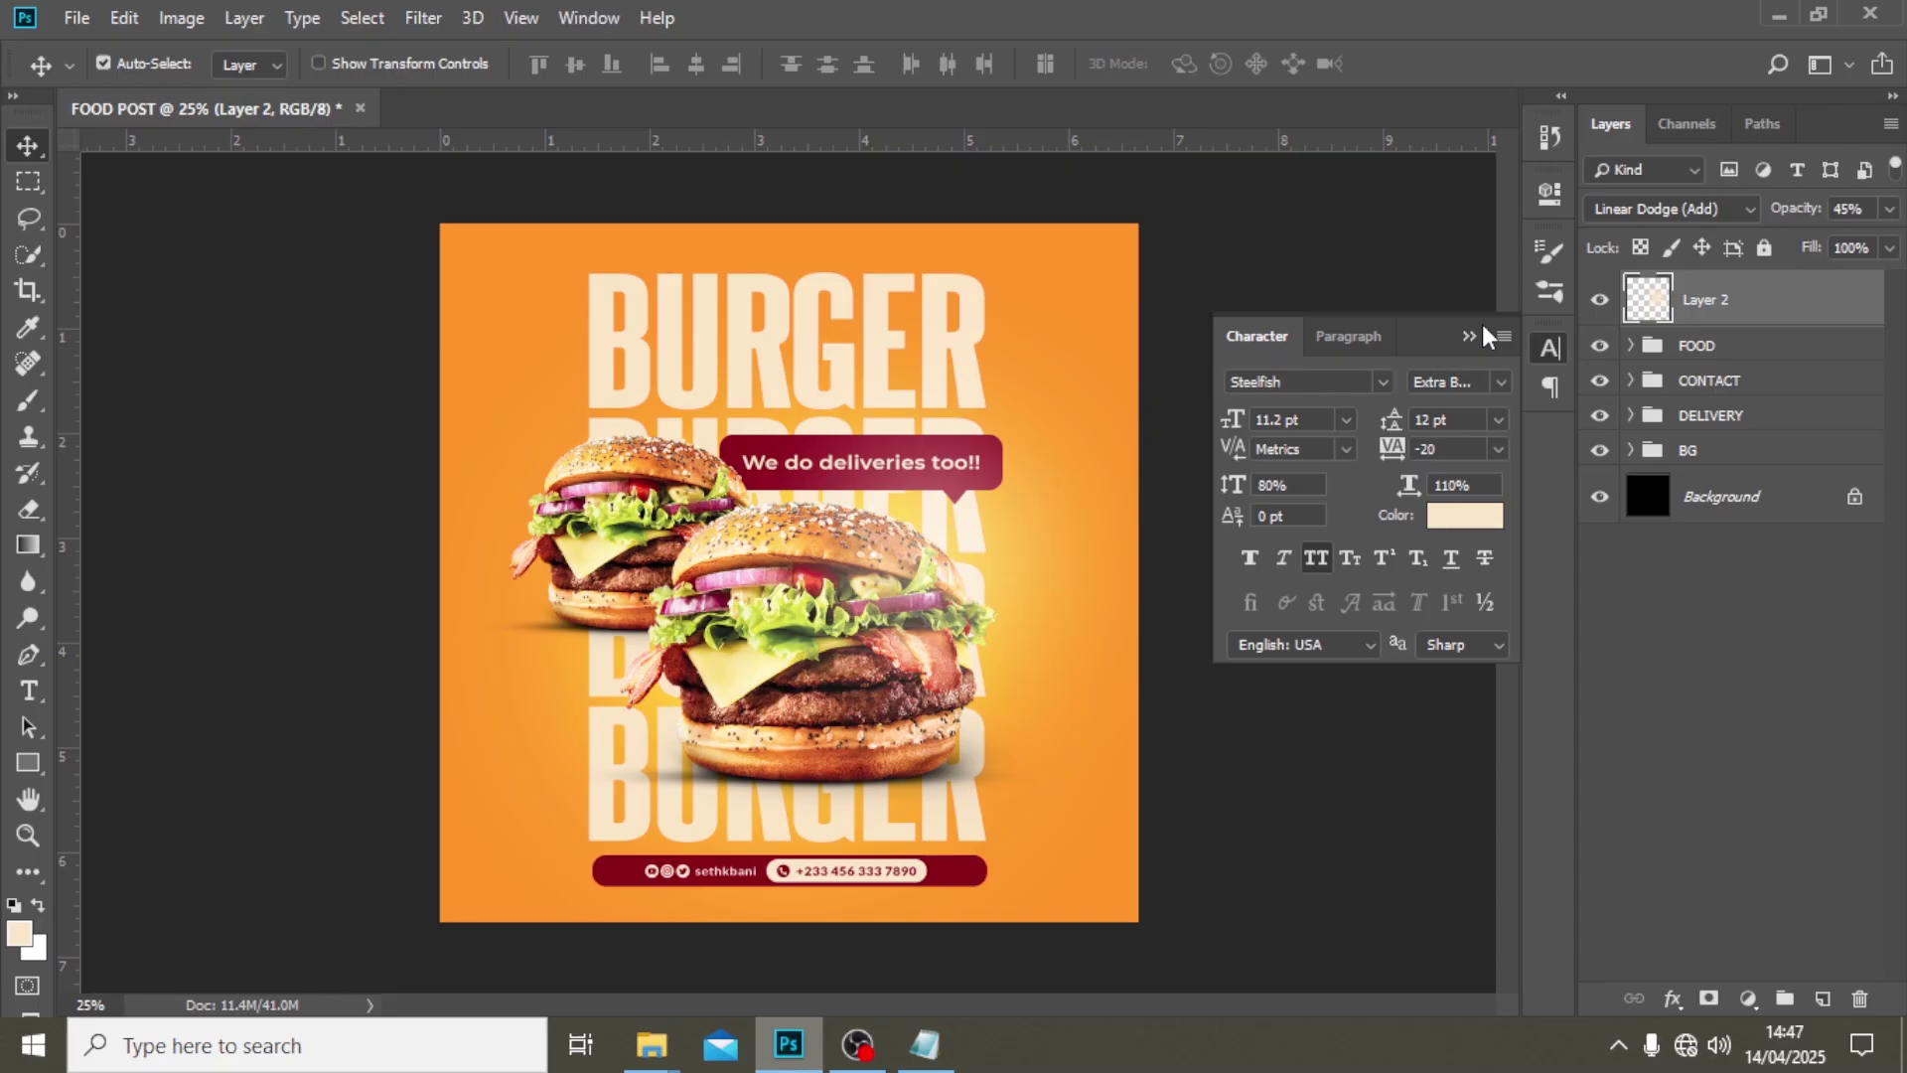
key("ctrl+minus")
key("ctrl+minus")
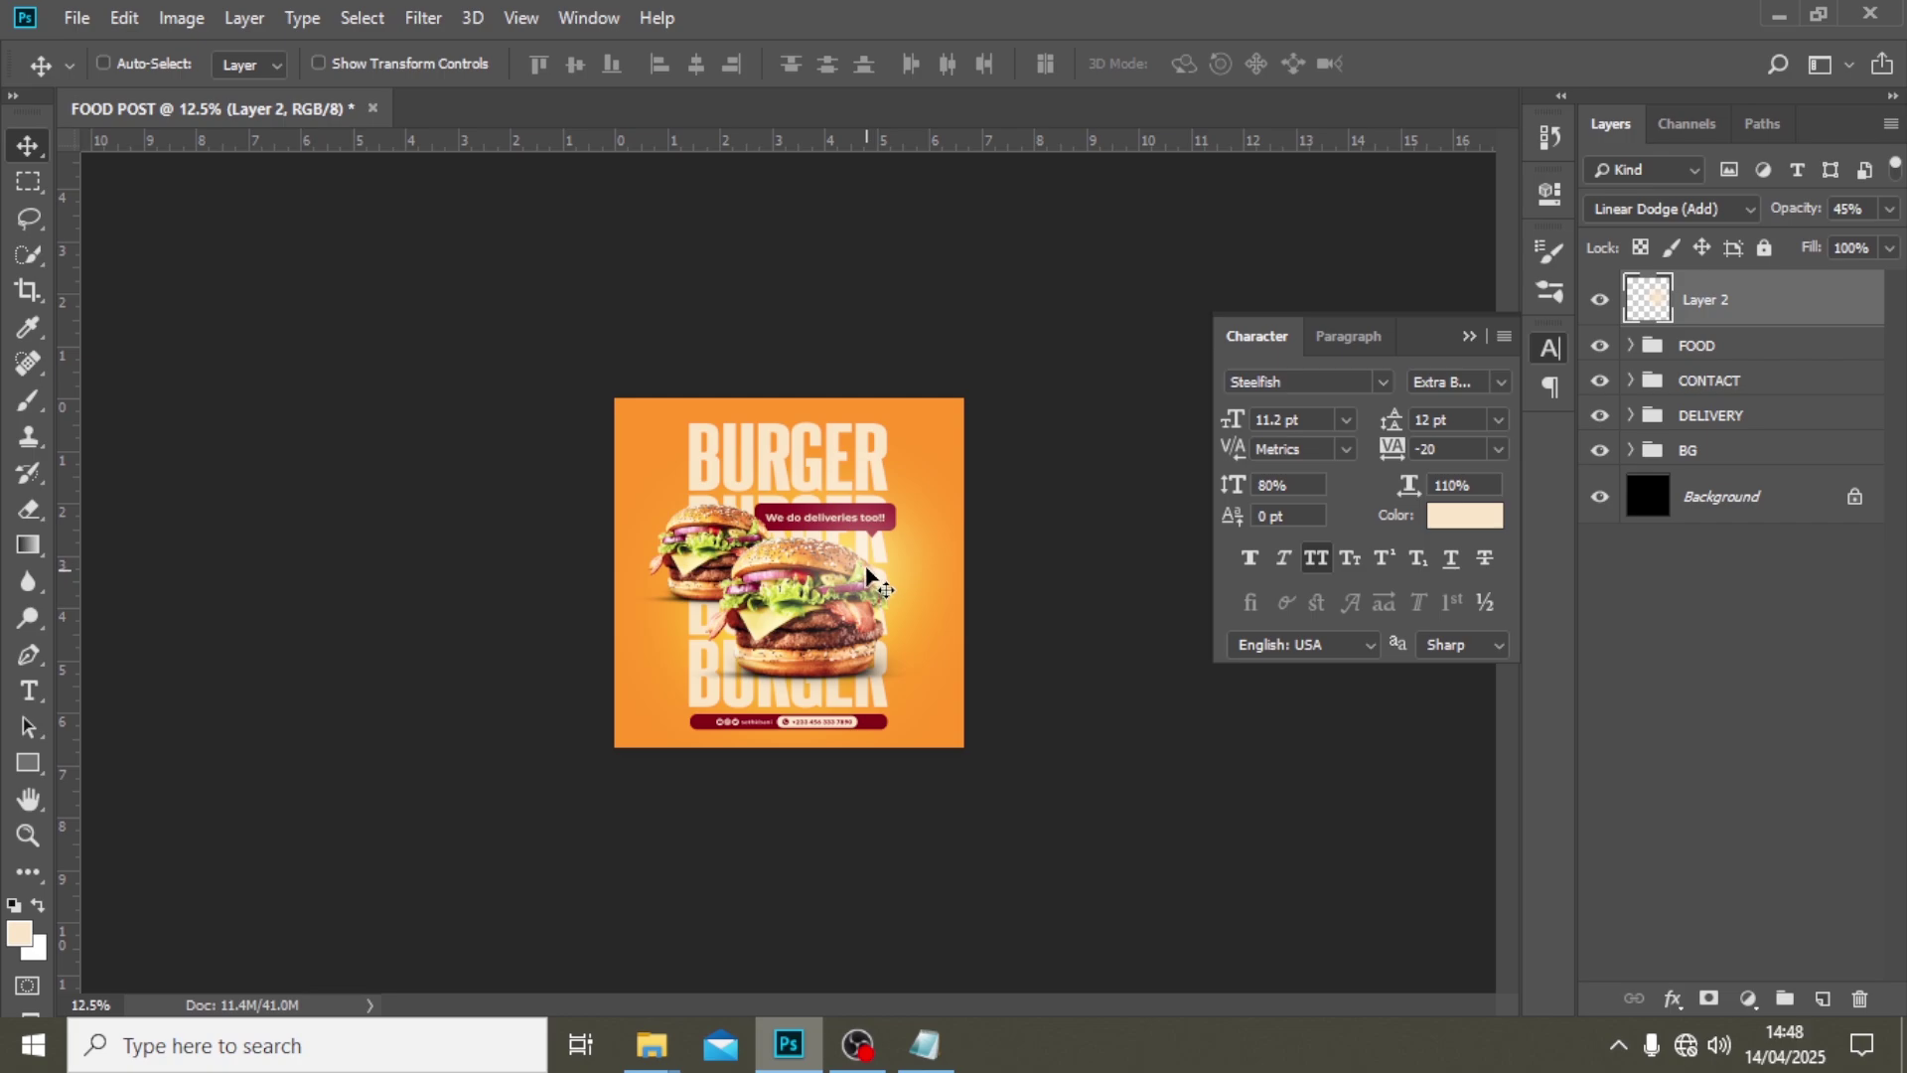
left_click_drag(867, 568, 875, 556)
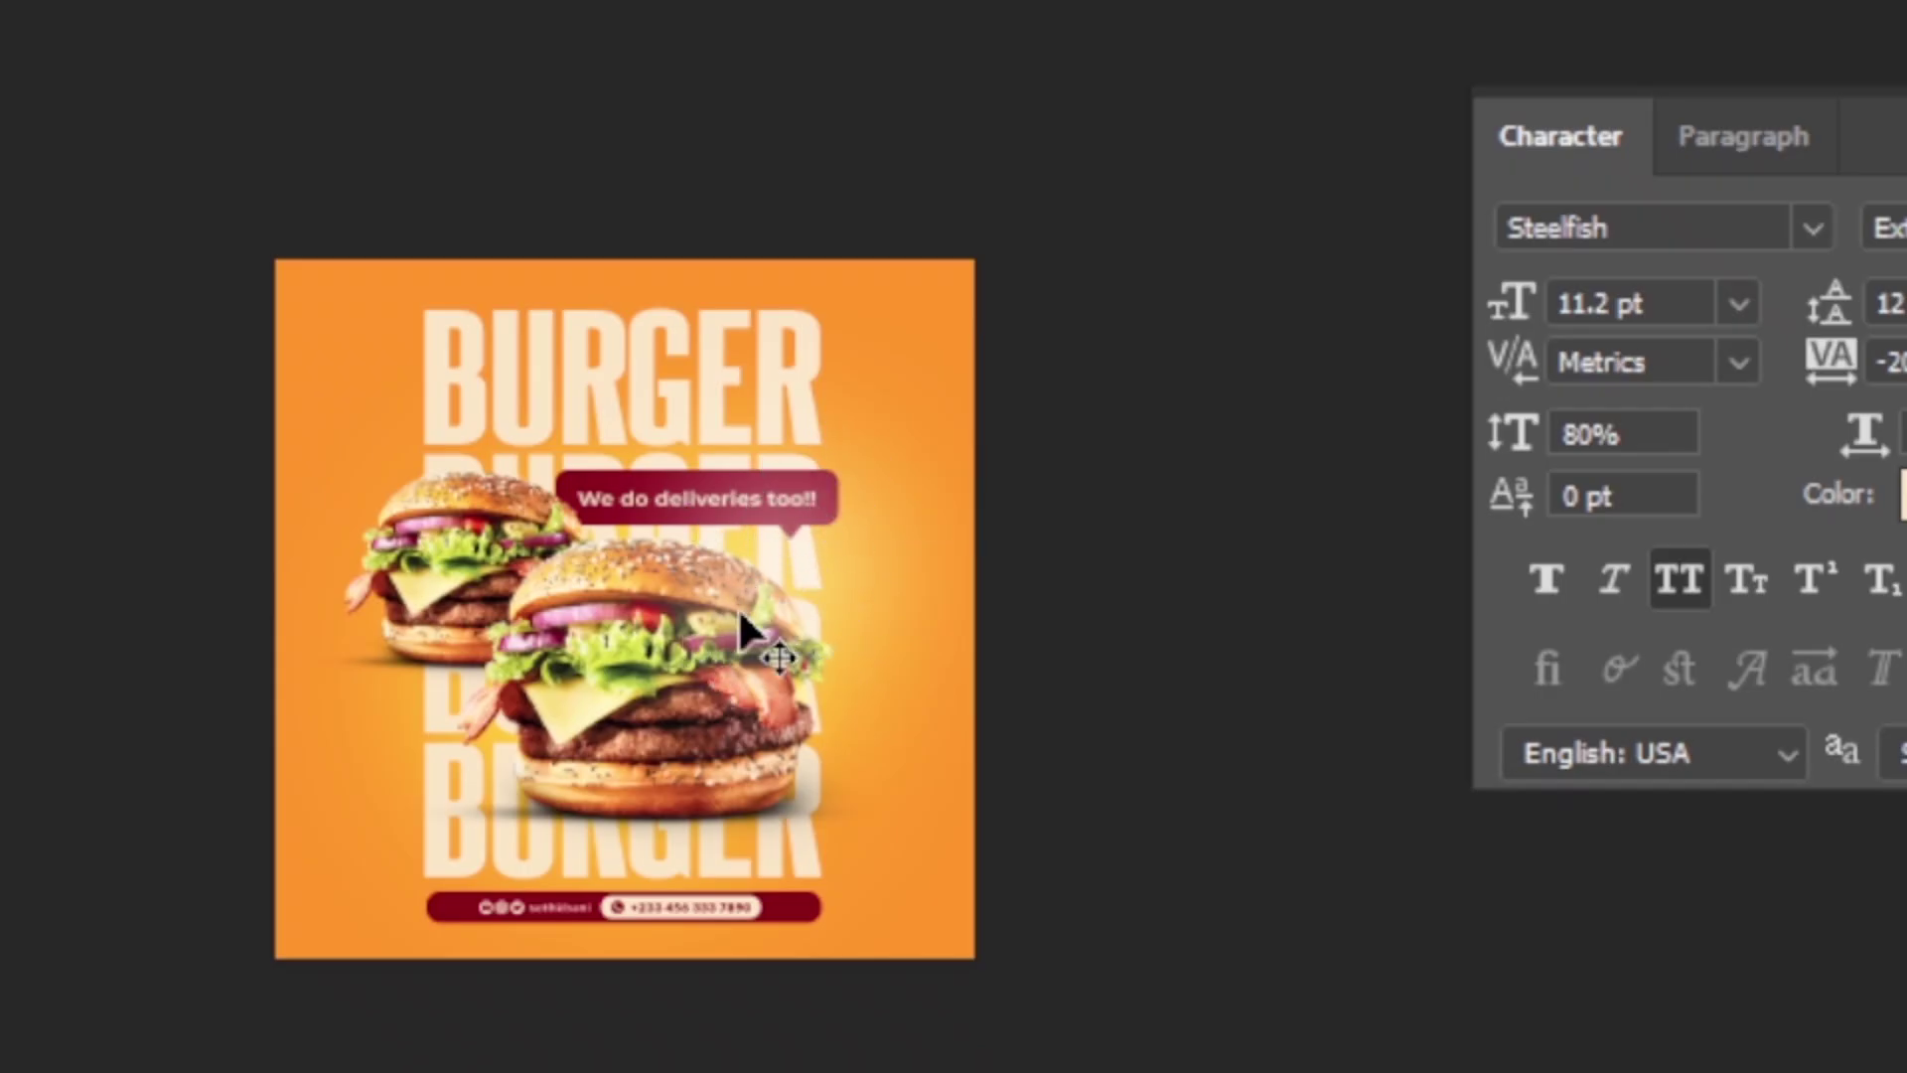
- Resize the cream glow slightly with Free Transform and reposition it at the large burger's upper right edge
key("ctrl+plus")
key("ctrl+t")
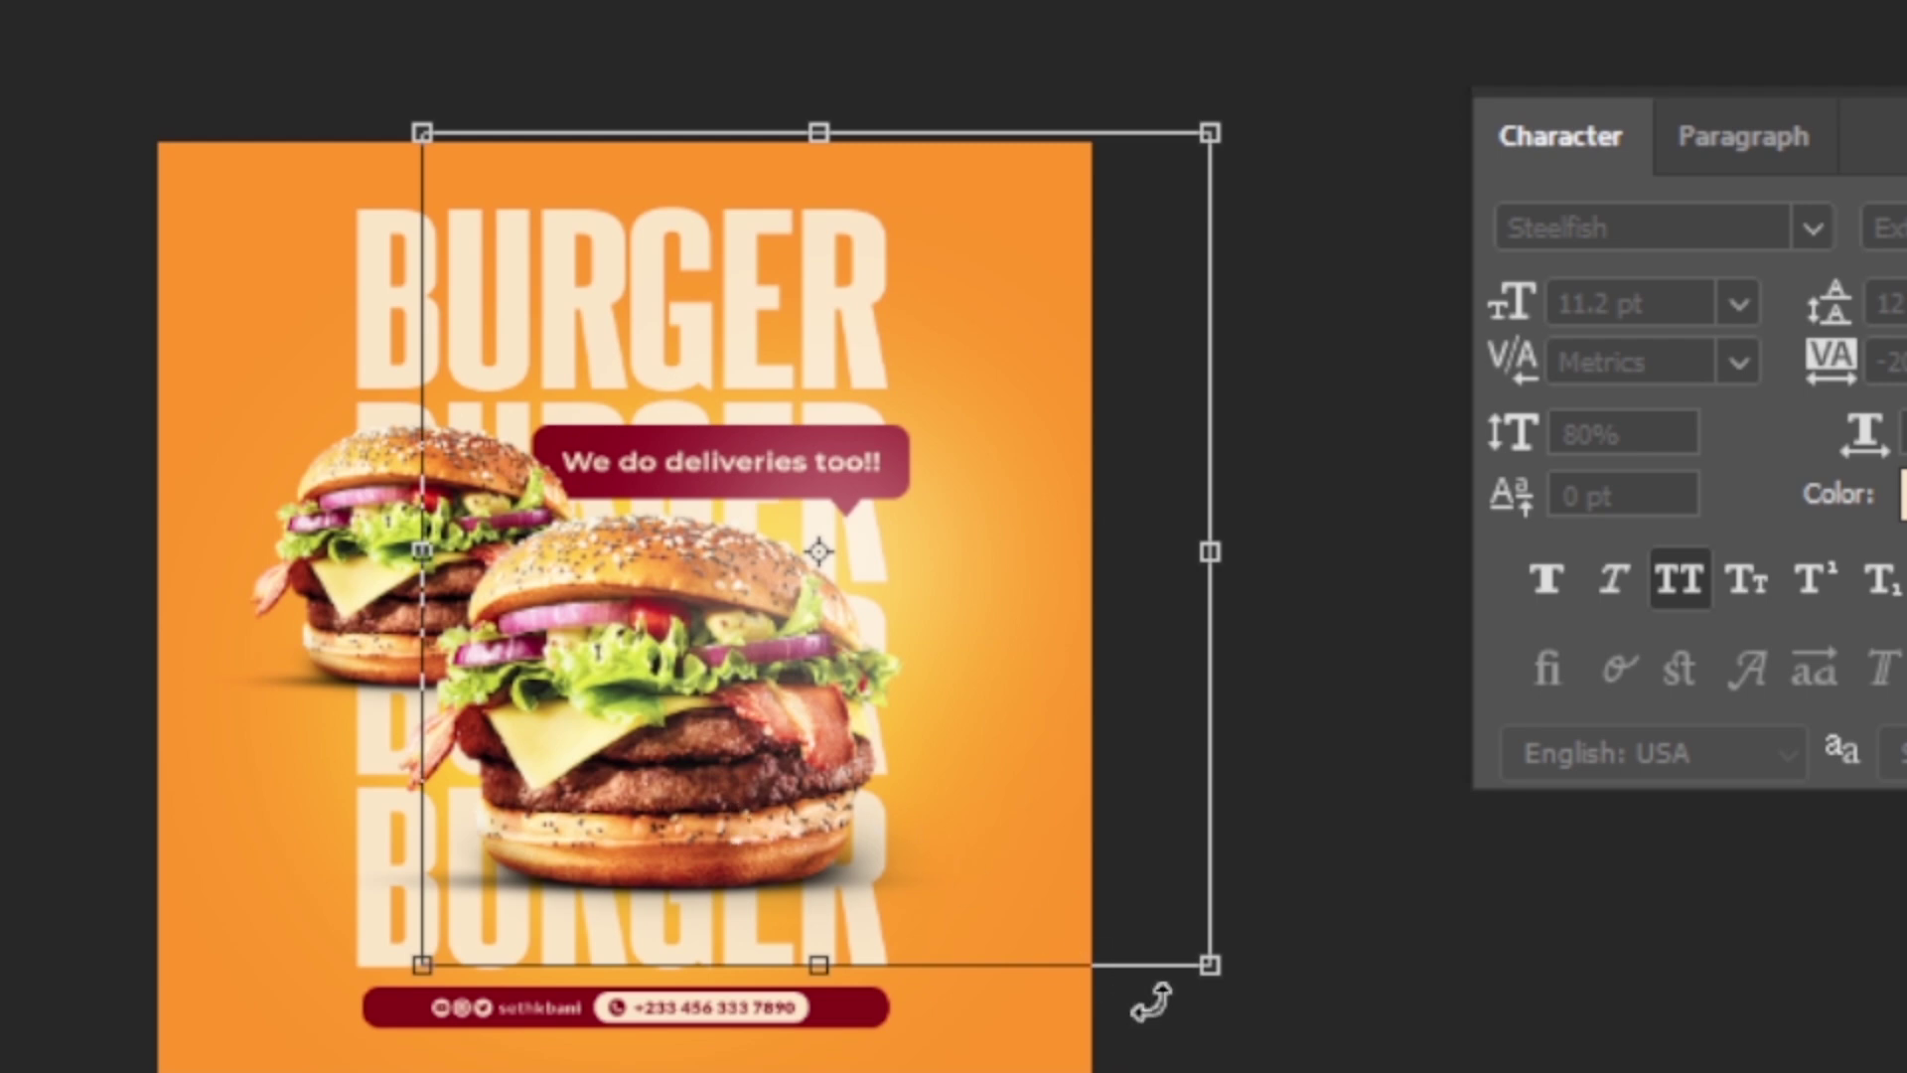
left_click_drag(1232, 968, 1257, 1001)
key("Return")
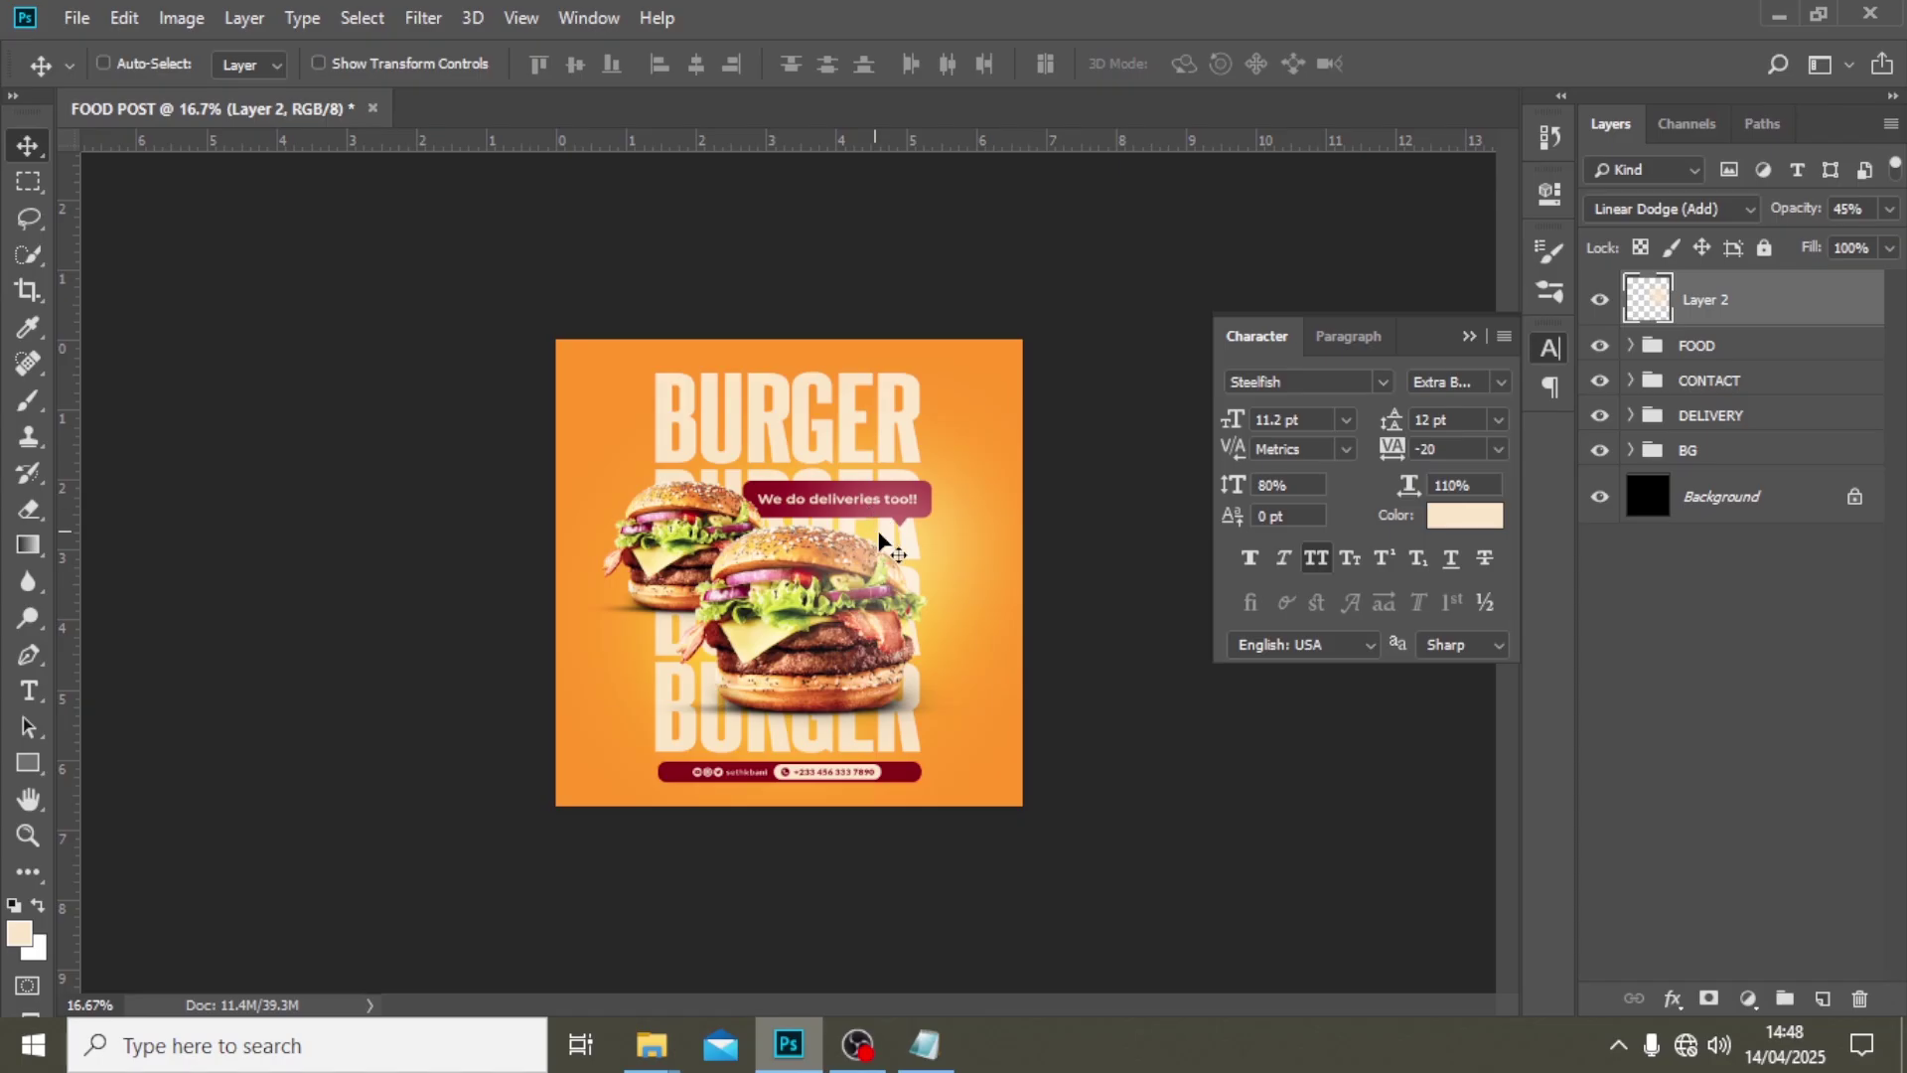
left_click_drag(778, 546, 886, 549)
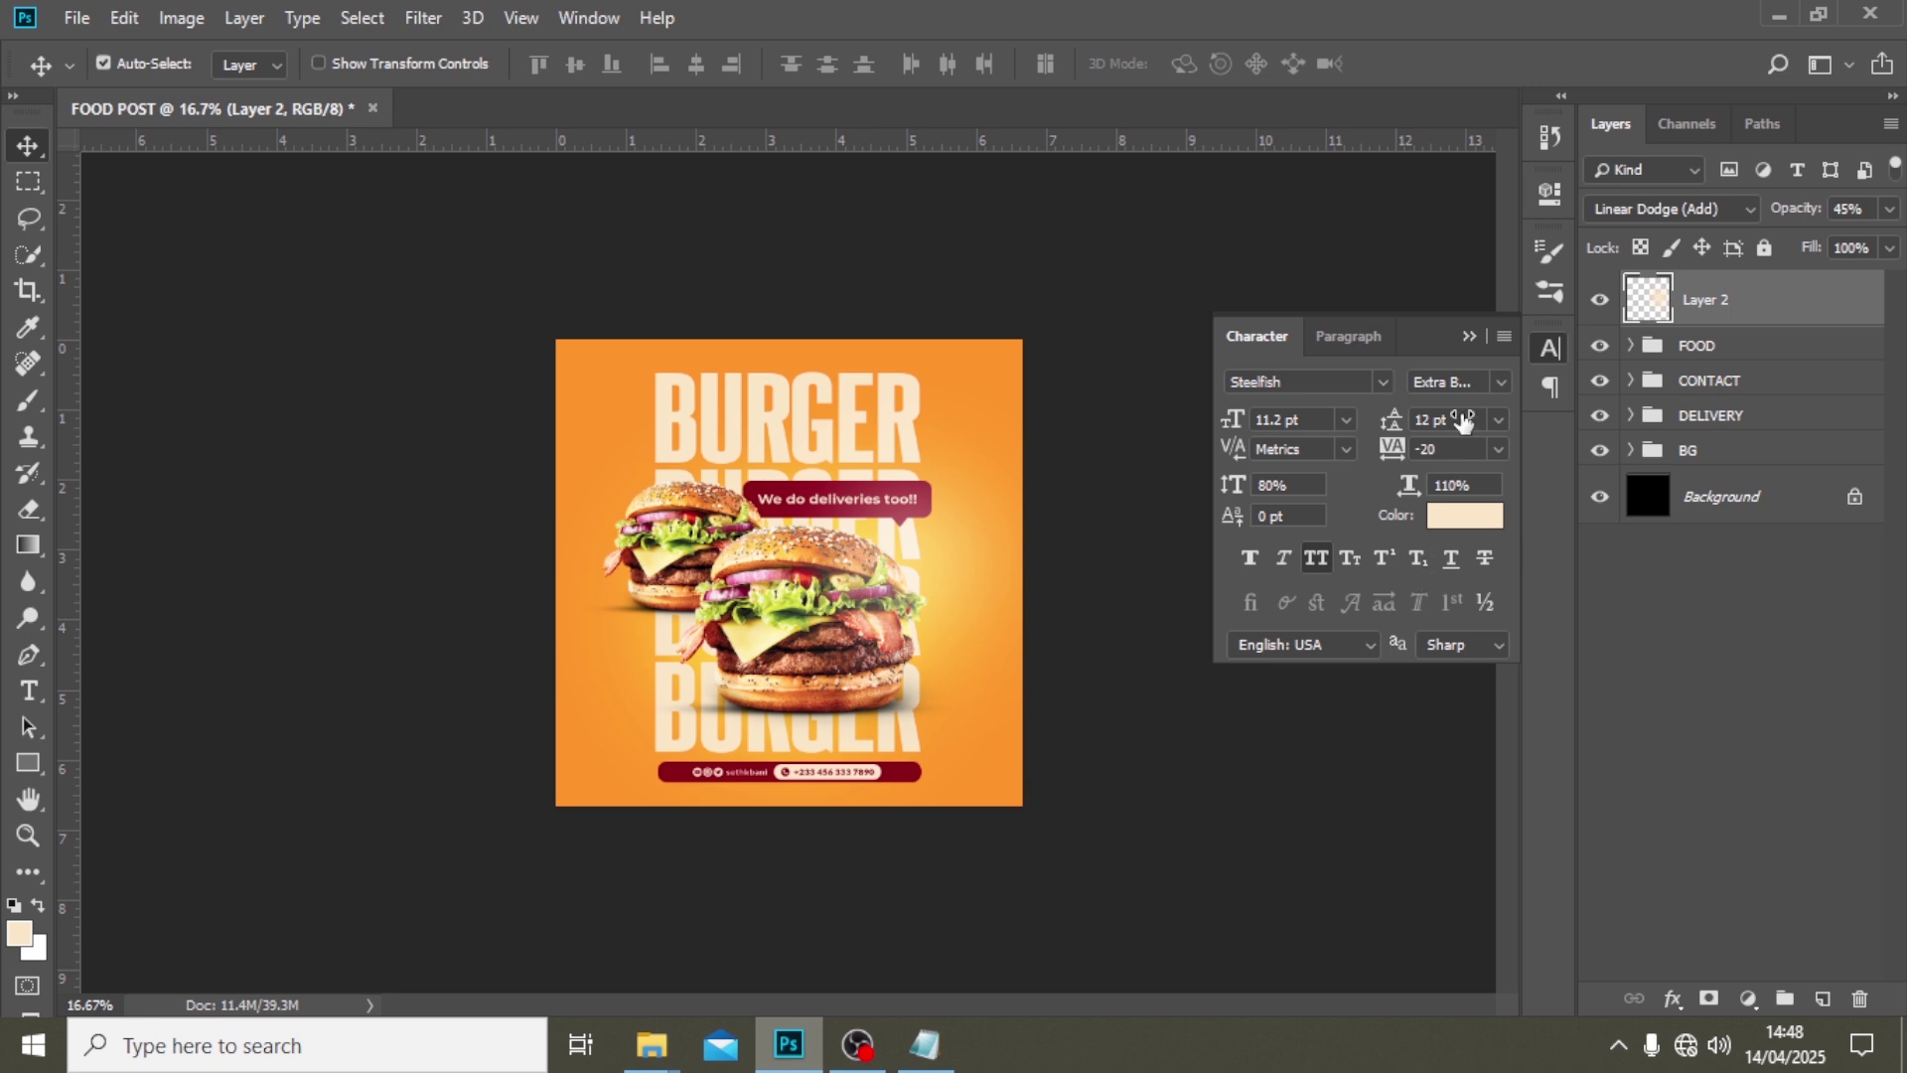
key("ctrl+0")
key("ctrl+minus")
key("ctrl+minus")
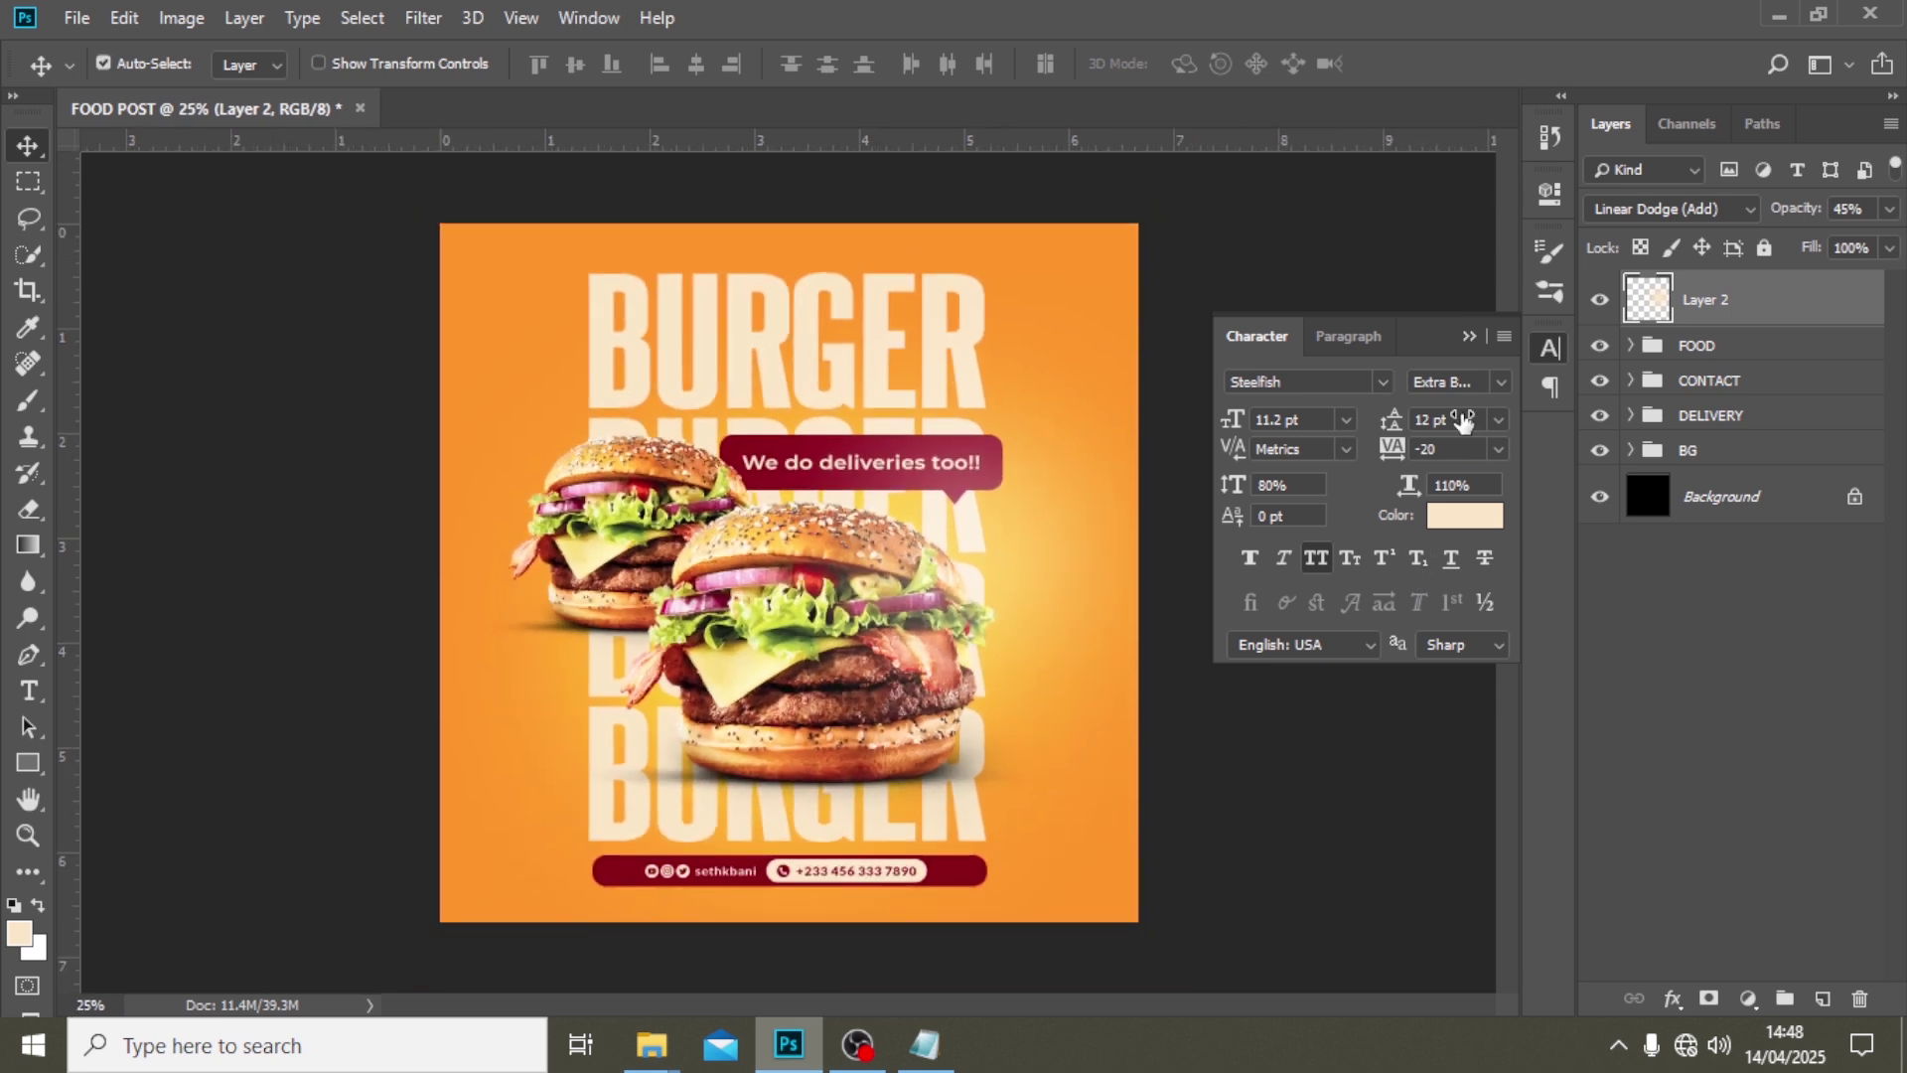